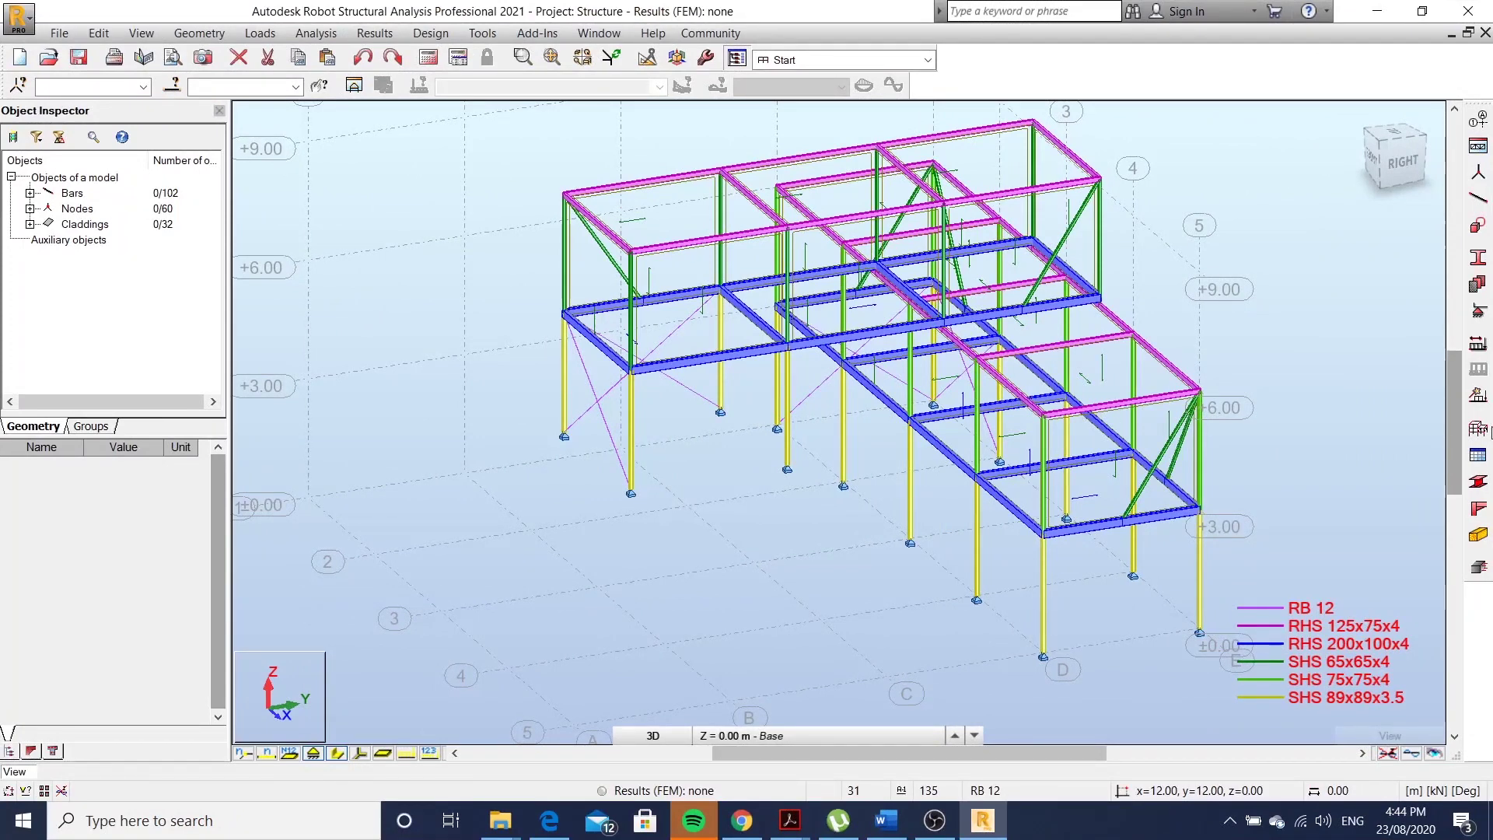
Orbit the steel frame and turn on display of the cladding panels.
{"action": "middle_click_drag", "start_coordinate": [859, 488], "coordinate": [856, 436], "text": "shift"}
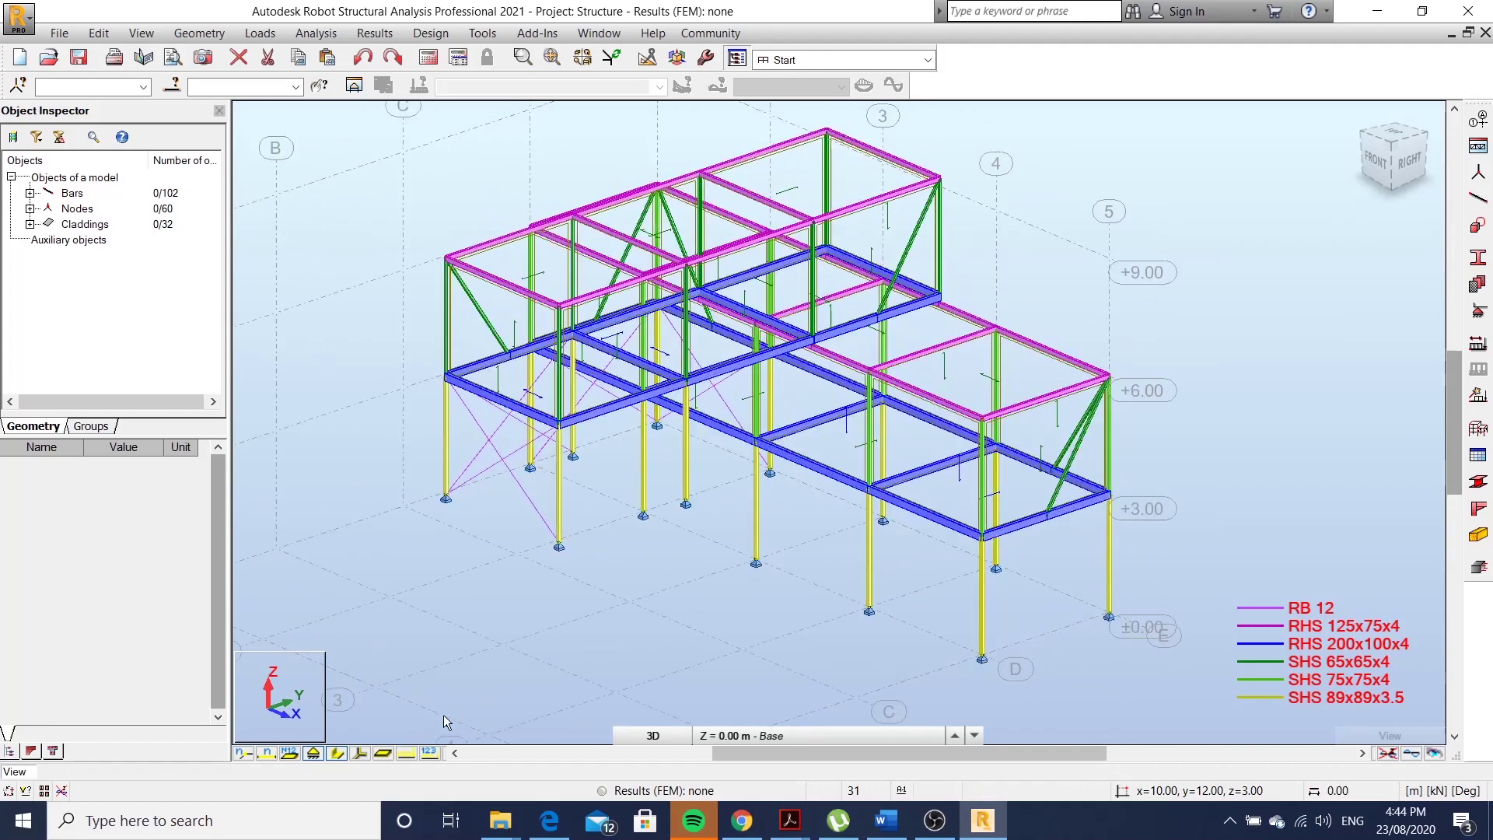
{"action": "left_click", "coordinate": [383, 755]}
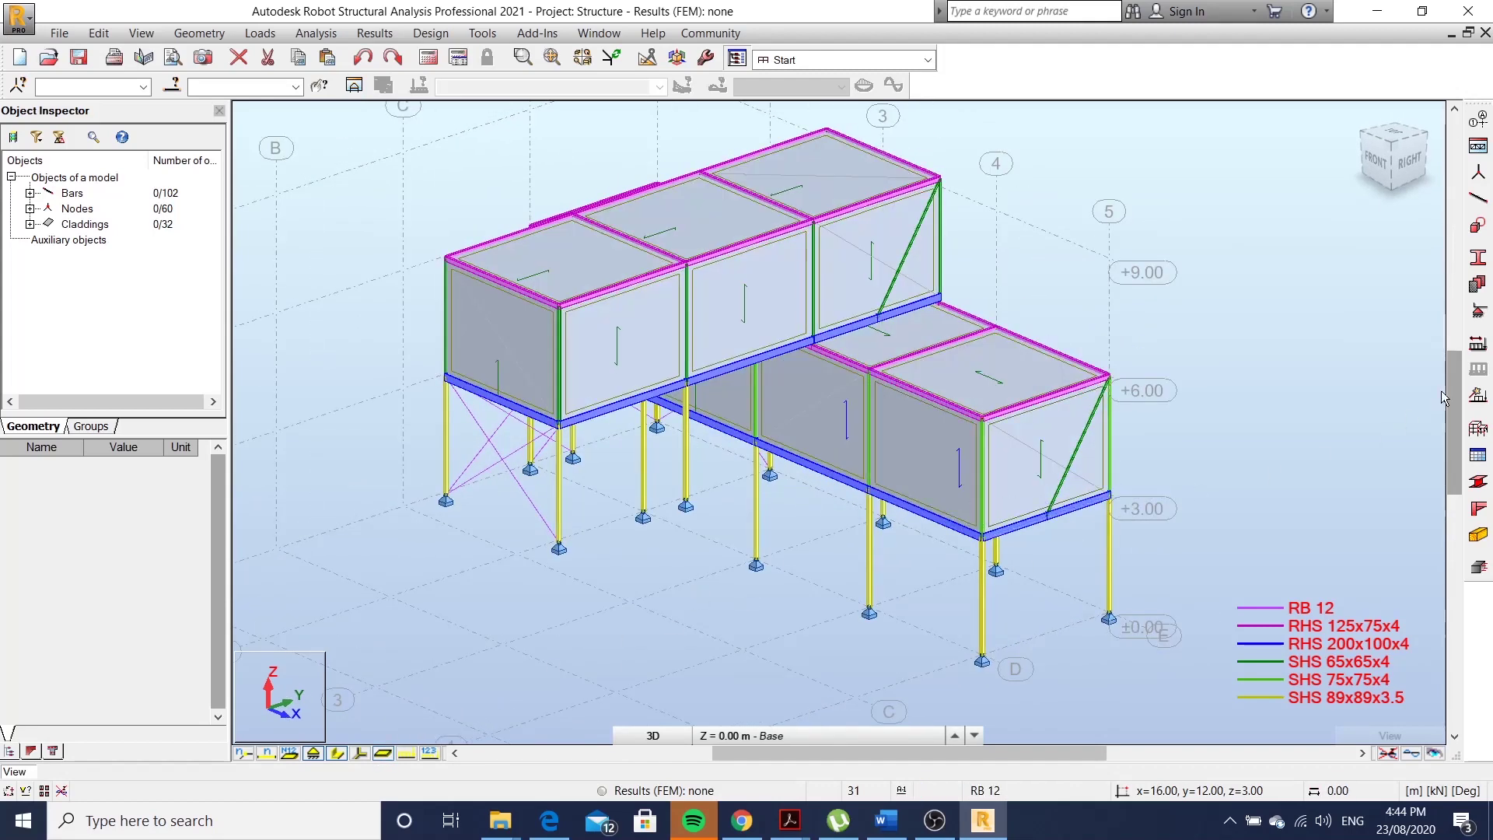
In Load Types, add dead load cases DL1-floor and DL2-roof.
{"action": "left_click", "coordinate": [1478, 346]}
{"action": "type", "text": "DL1-floor"}
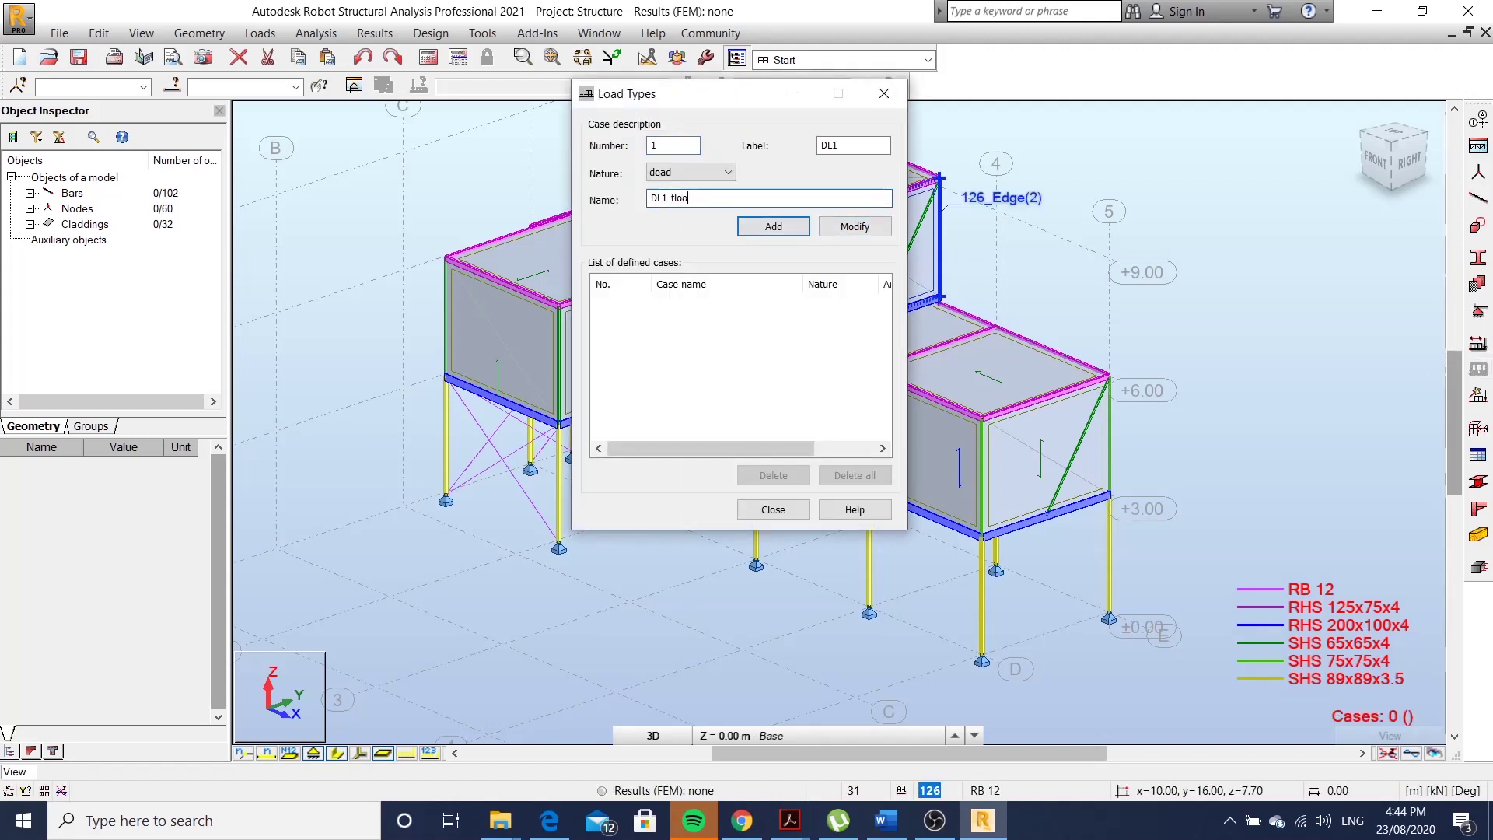
{"action": "left_click", "coordinate": [766, 227]}
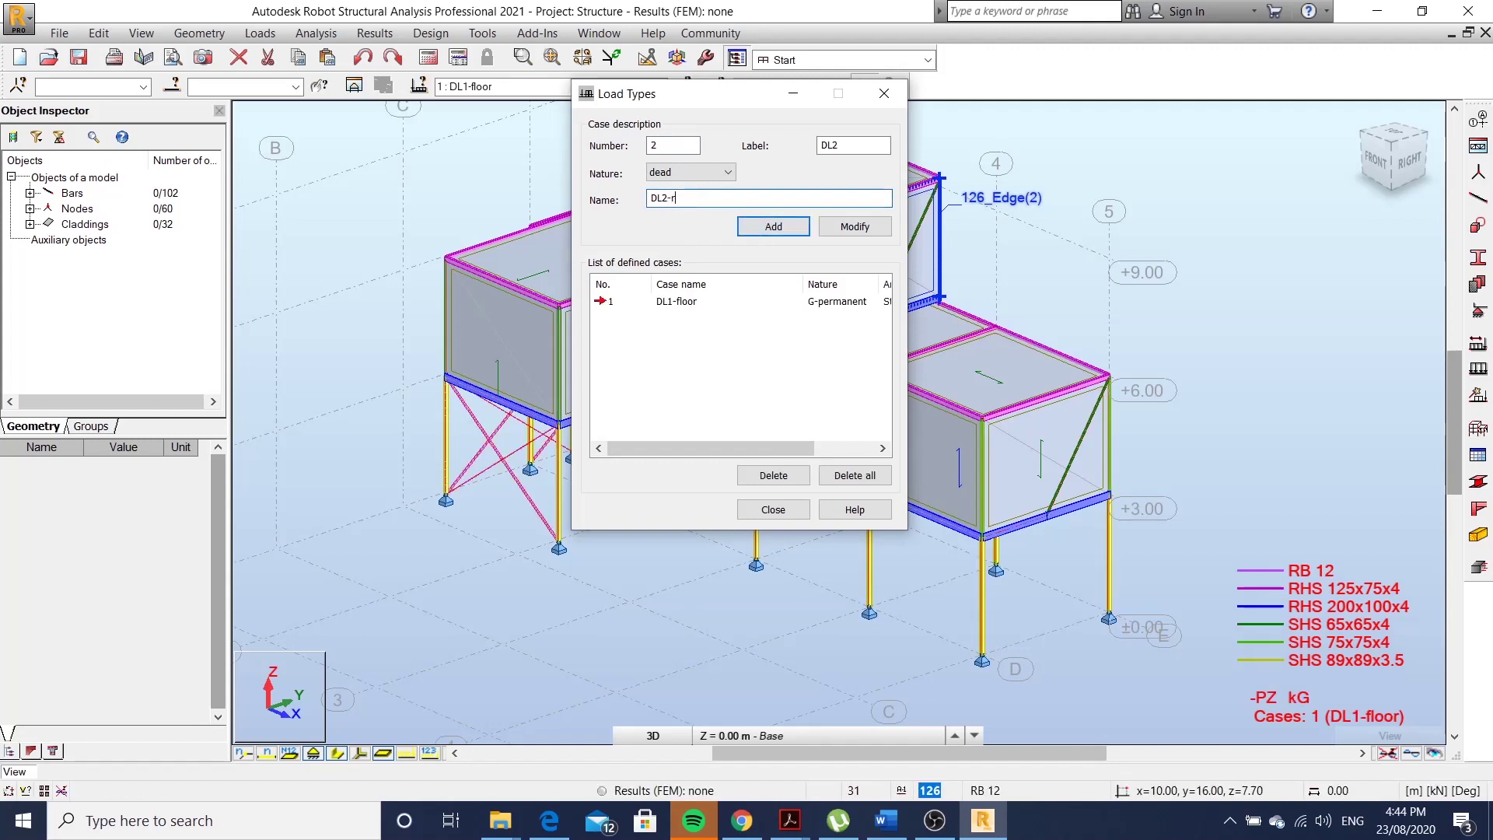
{"action": "left_click", "coordinate": [770, 226]}
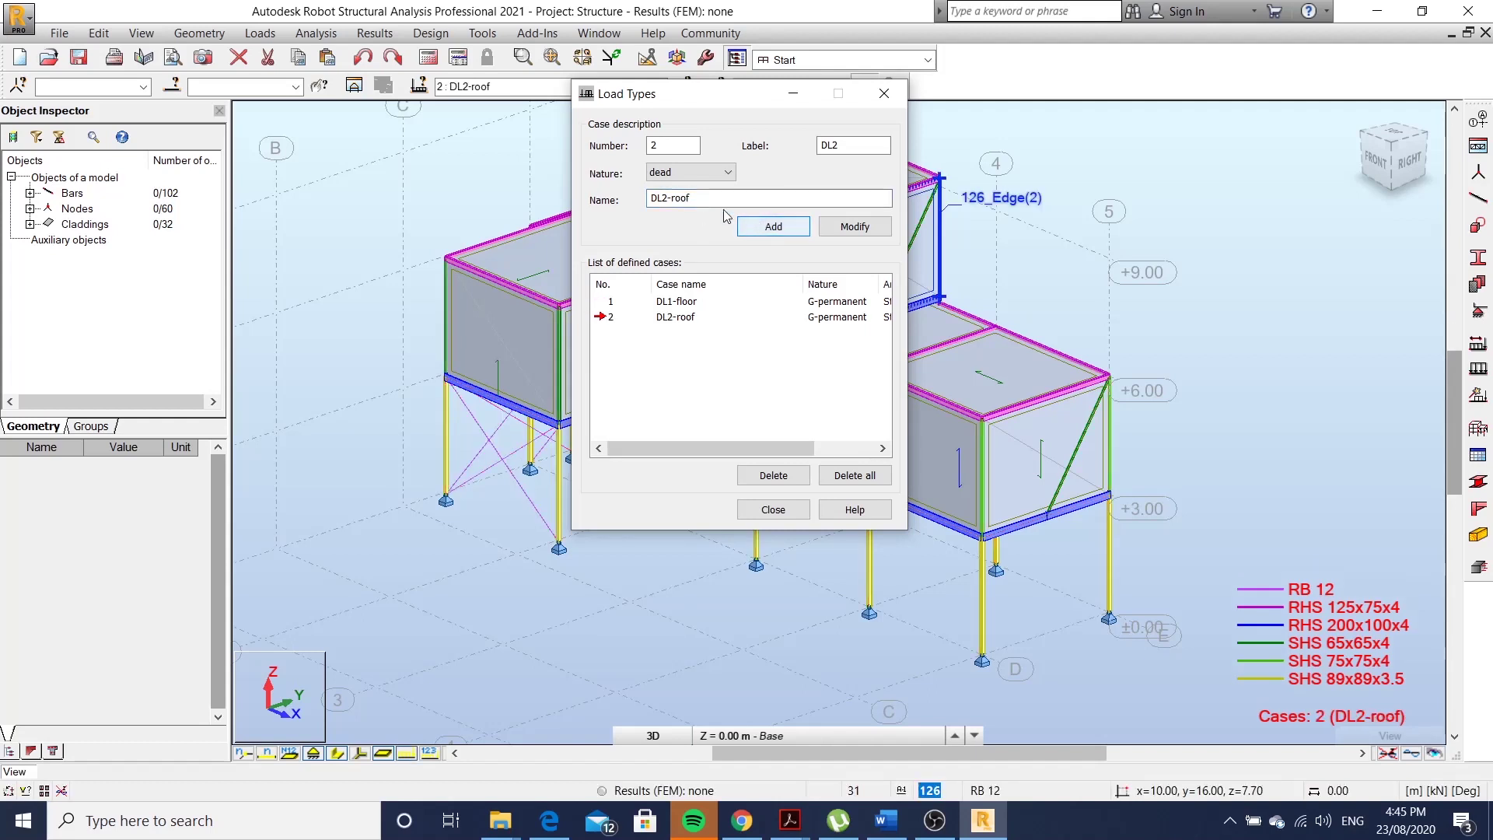
Switch the nature to live and add the LL1-floor load case.
{"action": "left_click", "coordinate": [695, 173]}
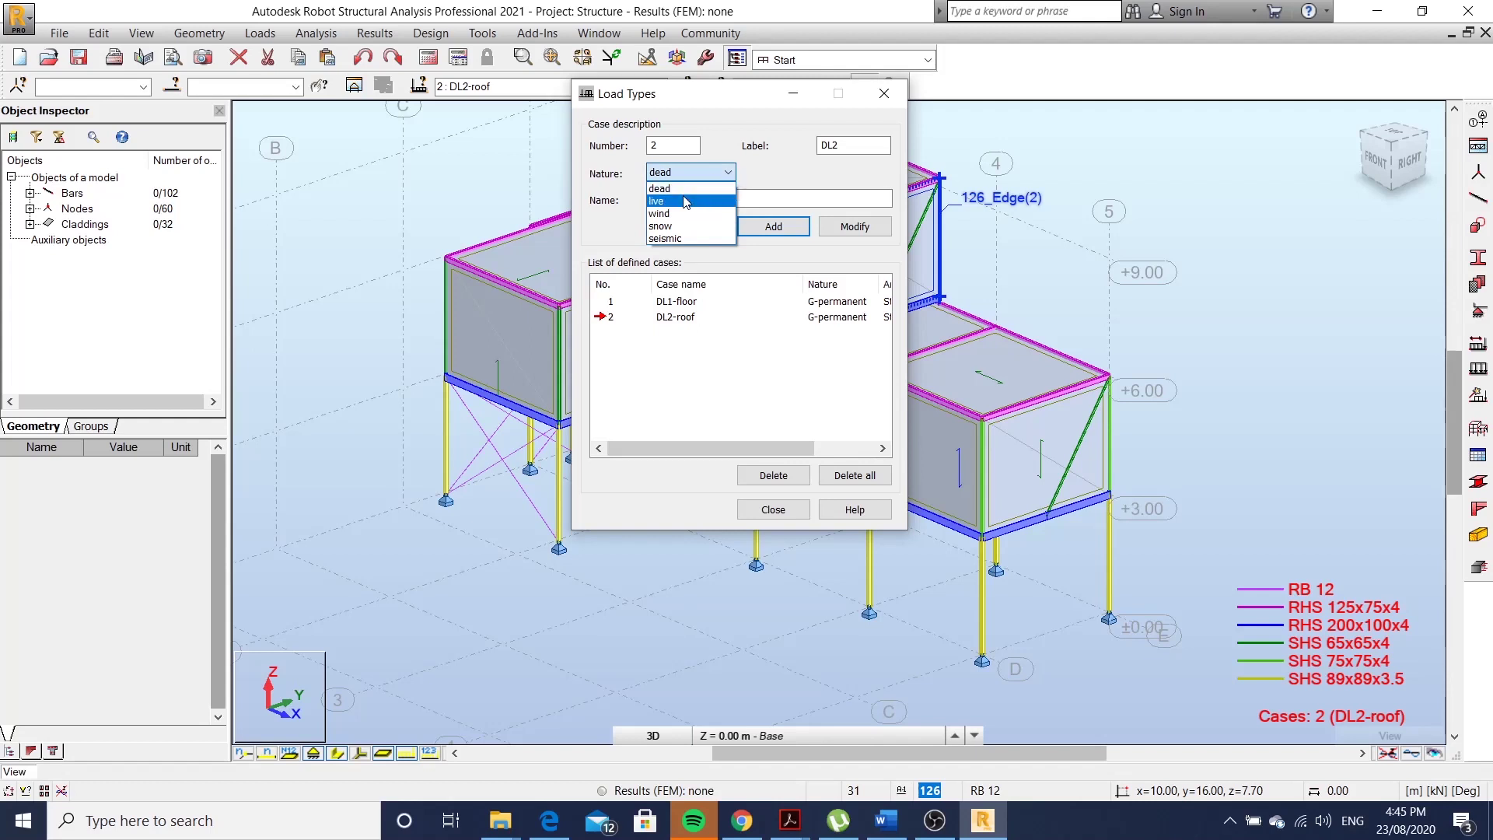
{"action": "left_click", "coordinate": [685, 202]}
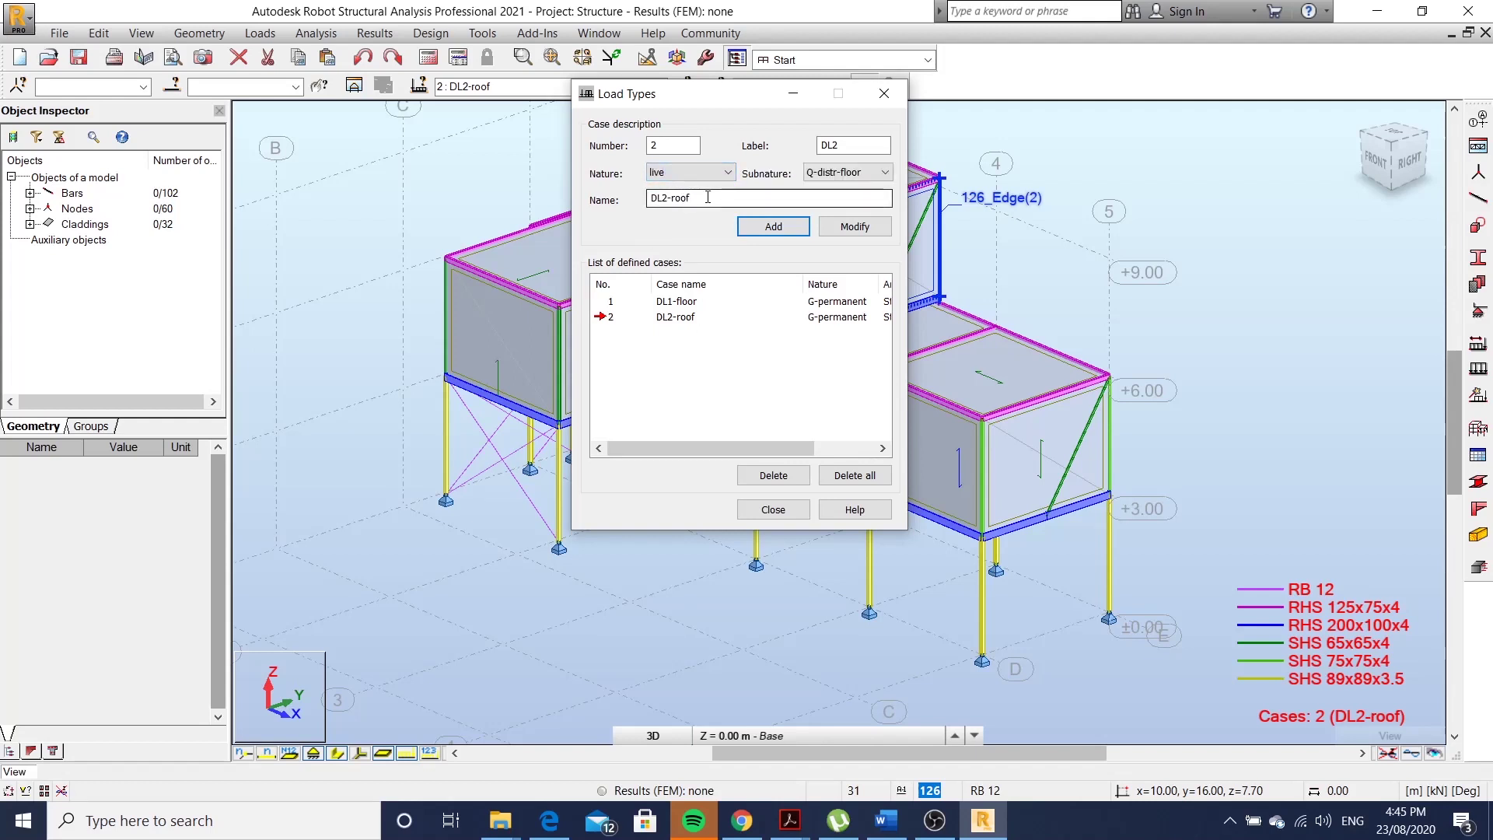
{"action": "left_click_drag", "start_coordinate": [707, 197], "coordinate": [672, 197]}
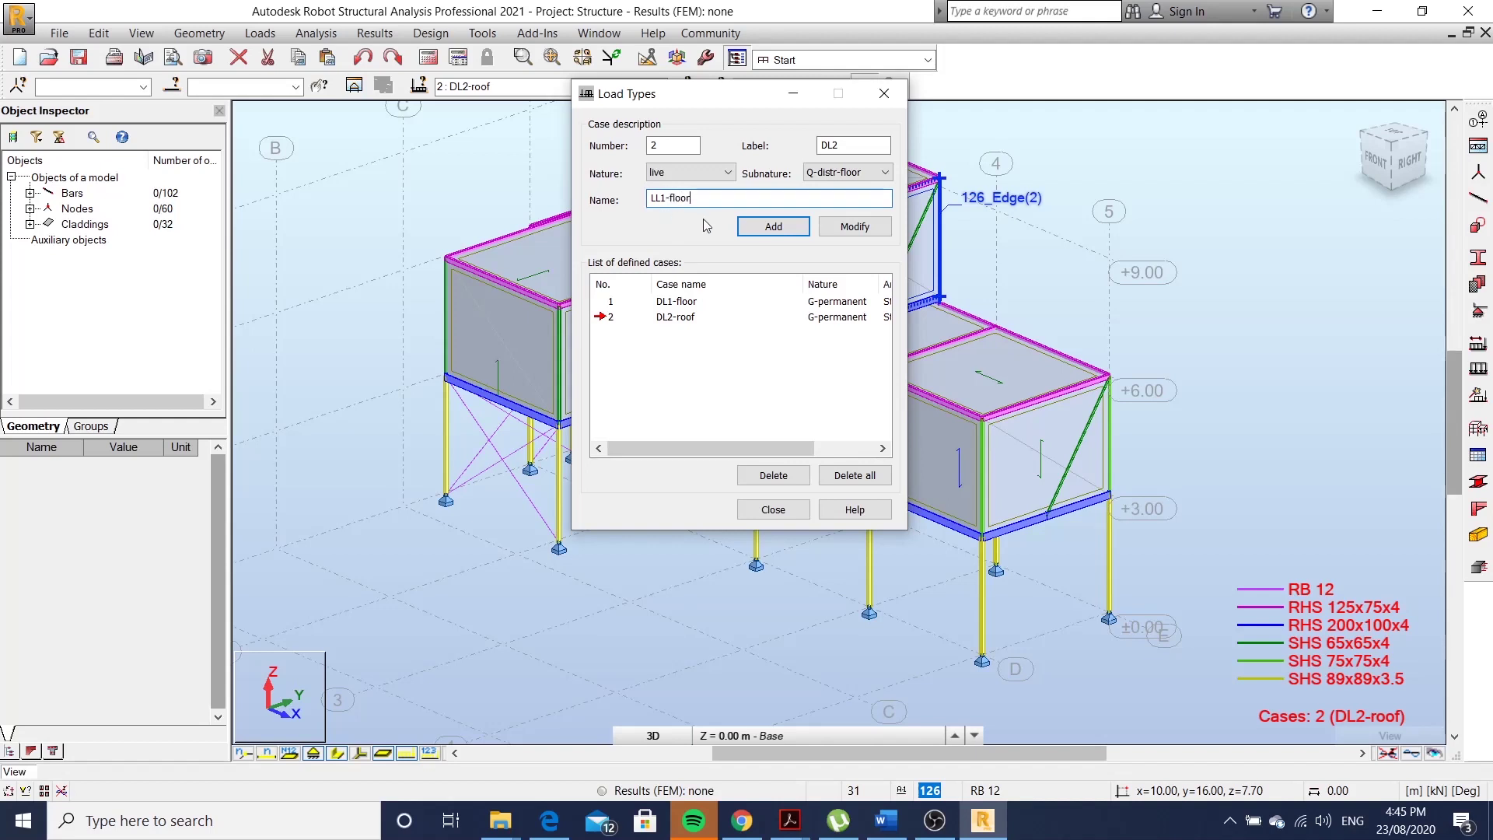
{"action": "left_click", "coordinate": [774, 229]}
Rename the next case to 'LL2- roof' with subnature Q-distr-roof-floor.
{"action": "left_click", "coordinate": [743, 226]}
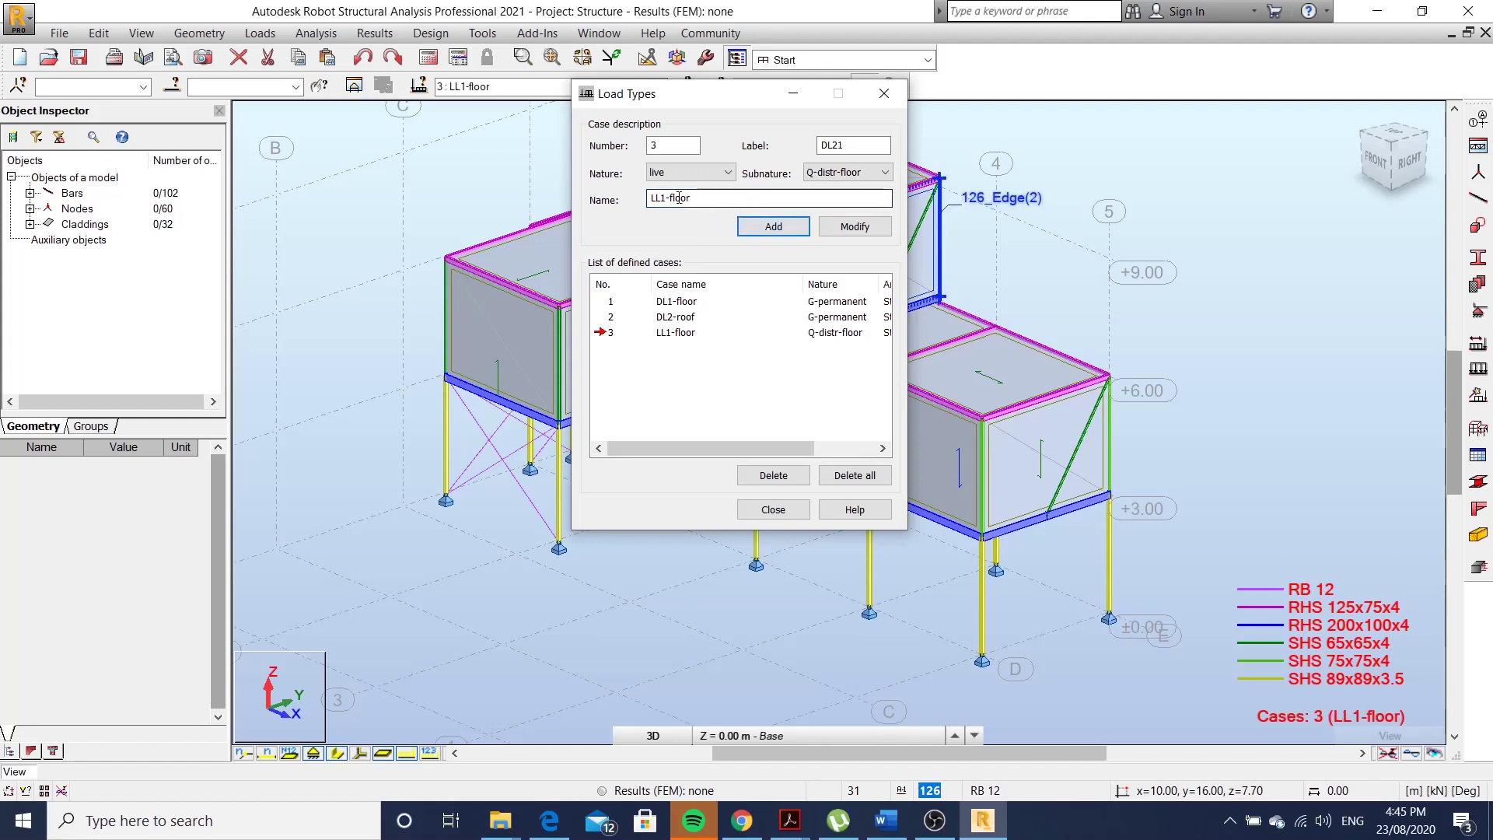
{"action": "left_click_drag", "start_coordinate": [695, 197], "coordinate": [622, 212]}
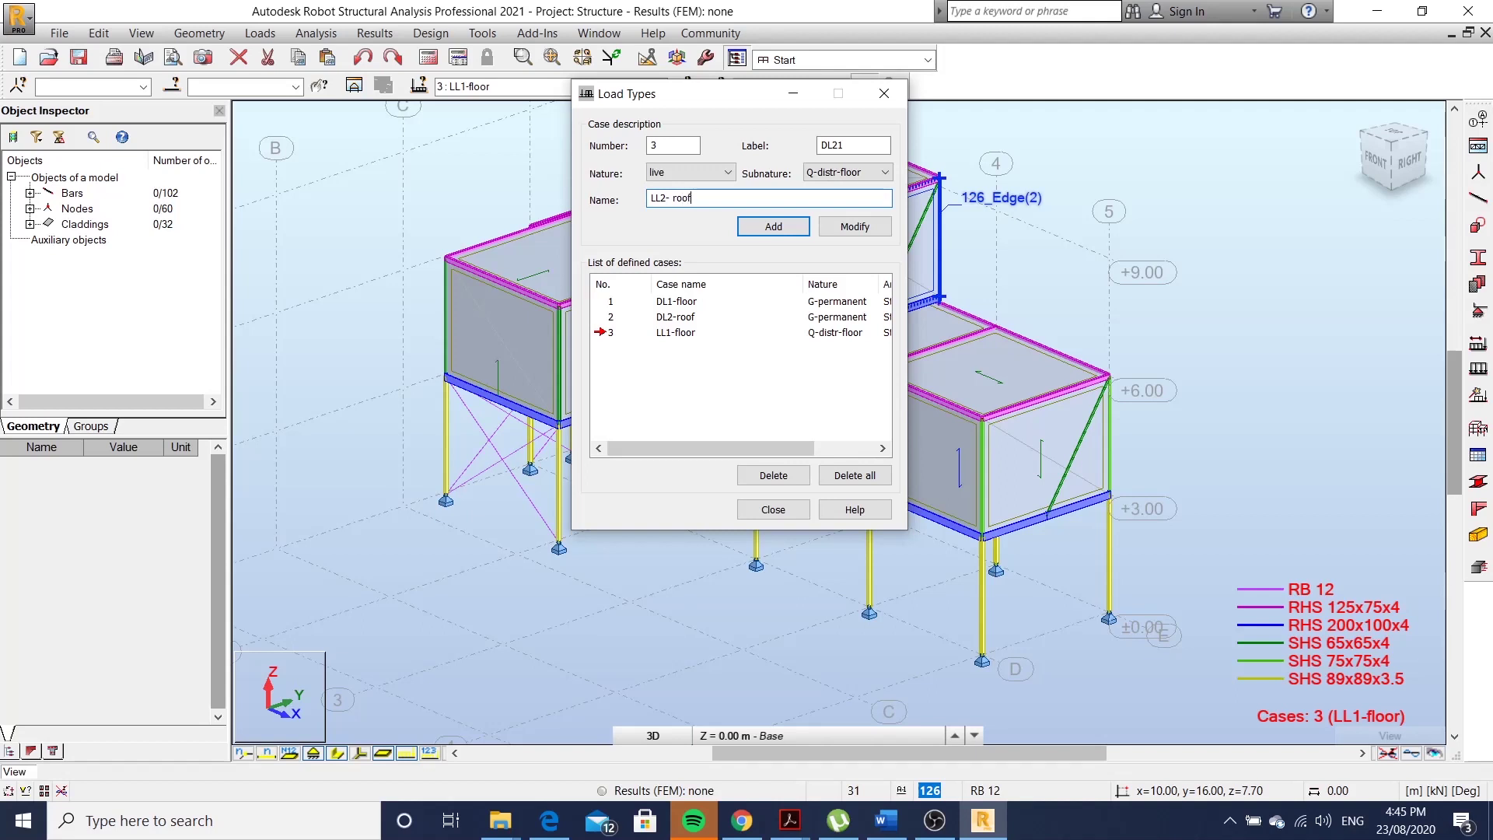
{"action": "left_click", "coordinate": [868, 180]}
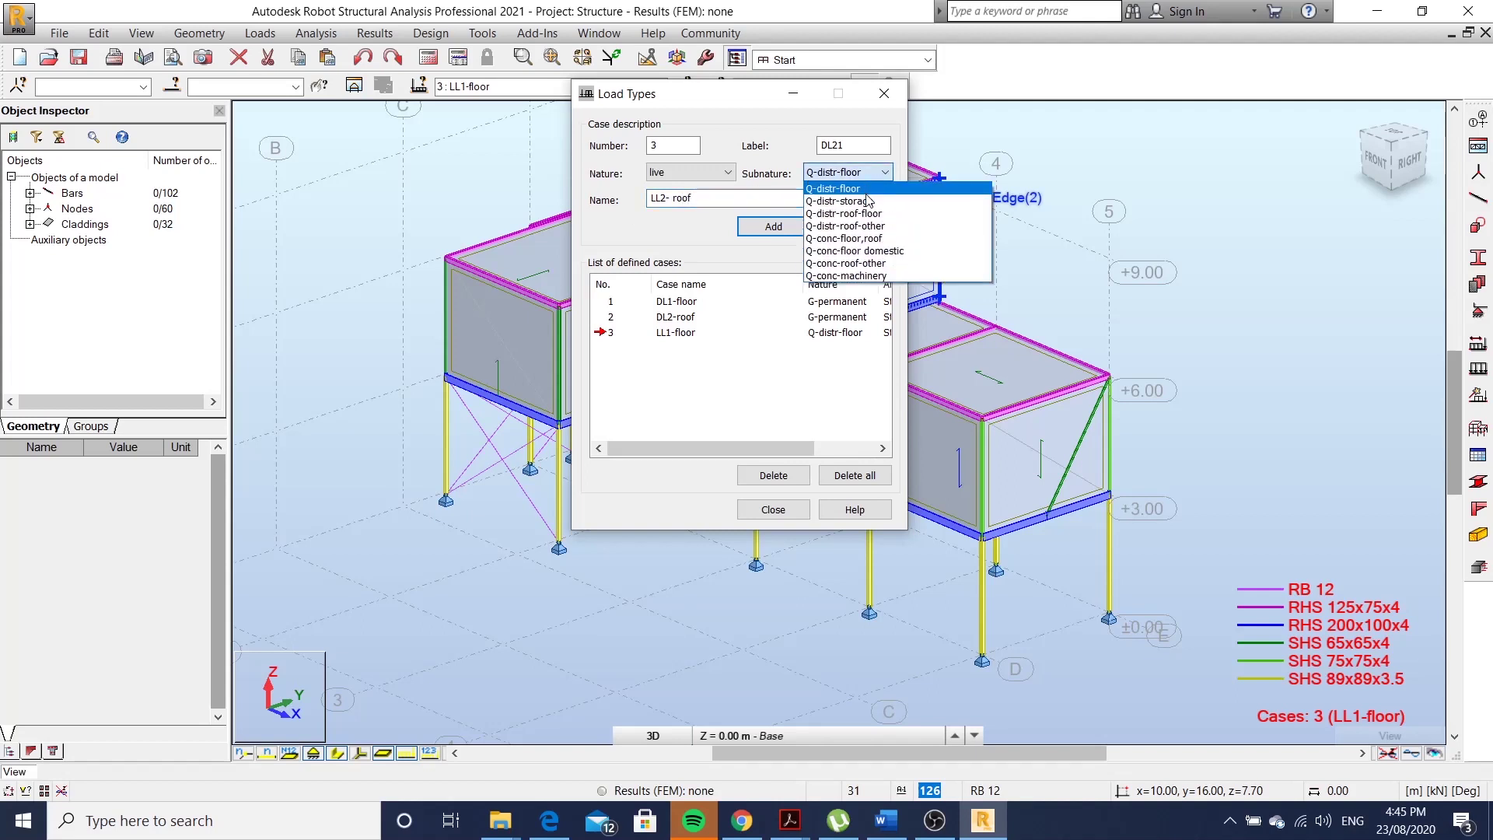
{"action": "left_click", "coordinate": [865, 213]}
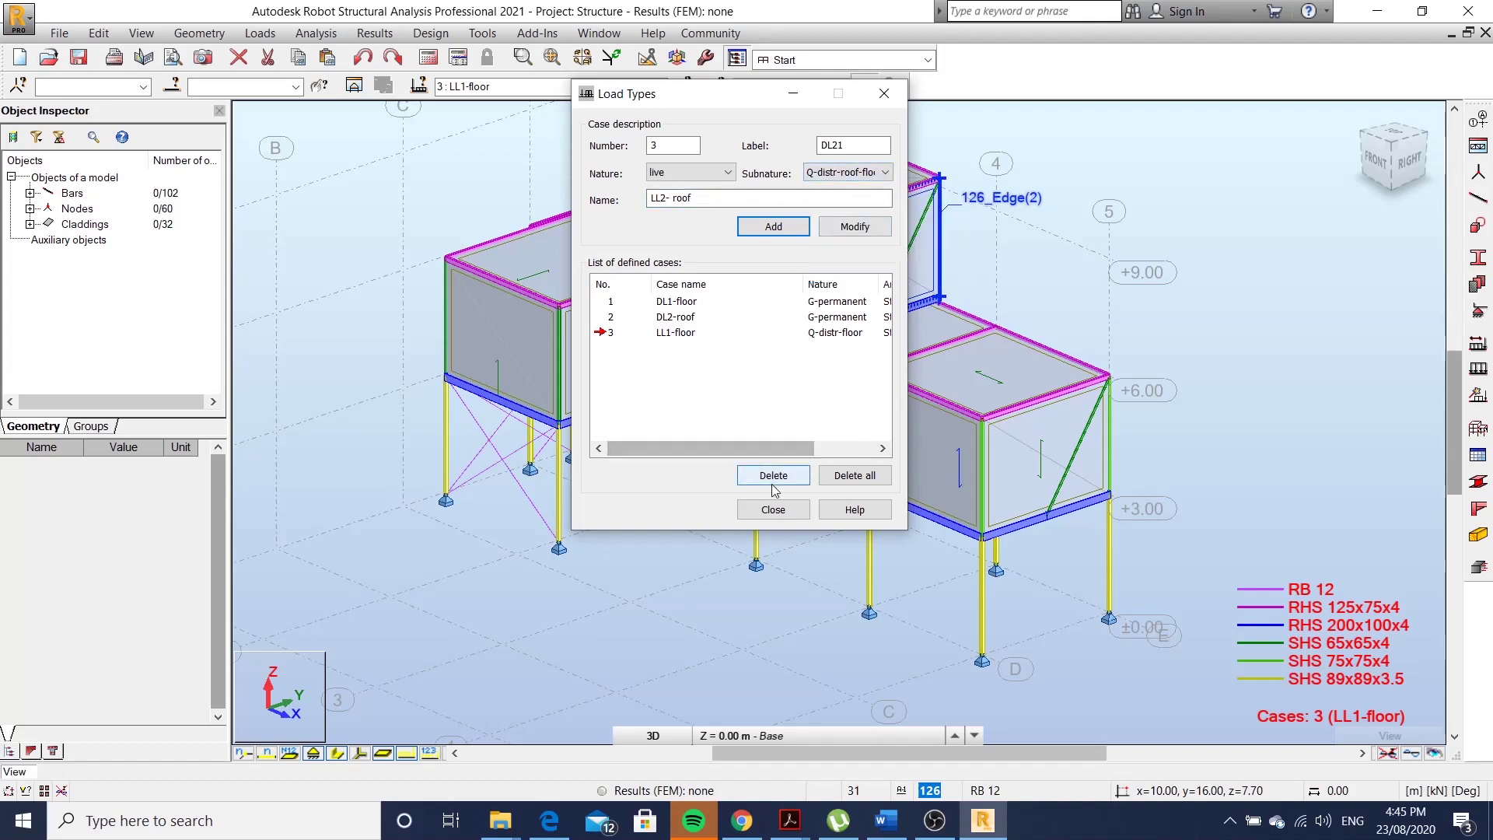
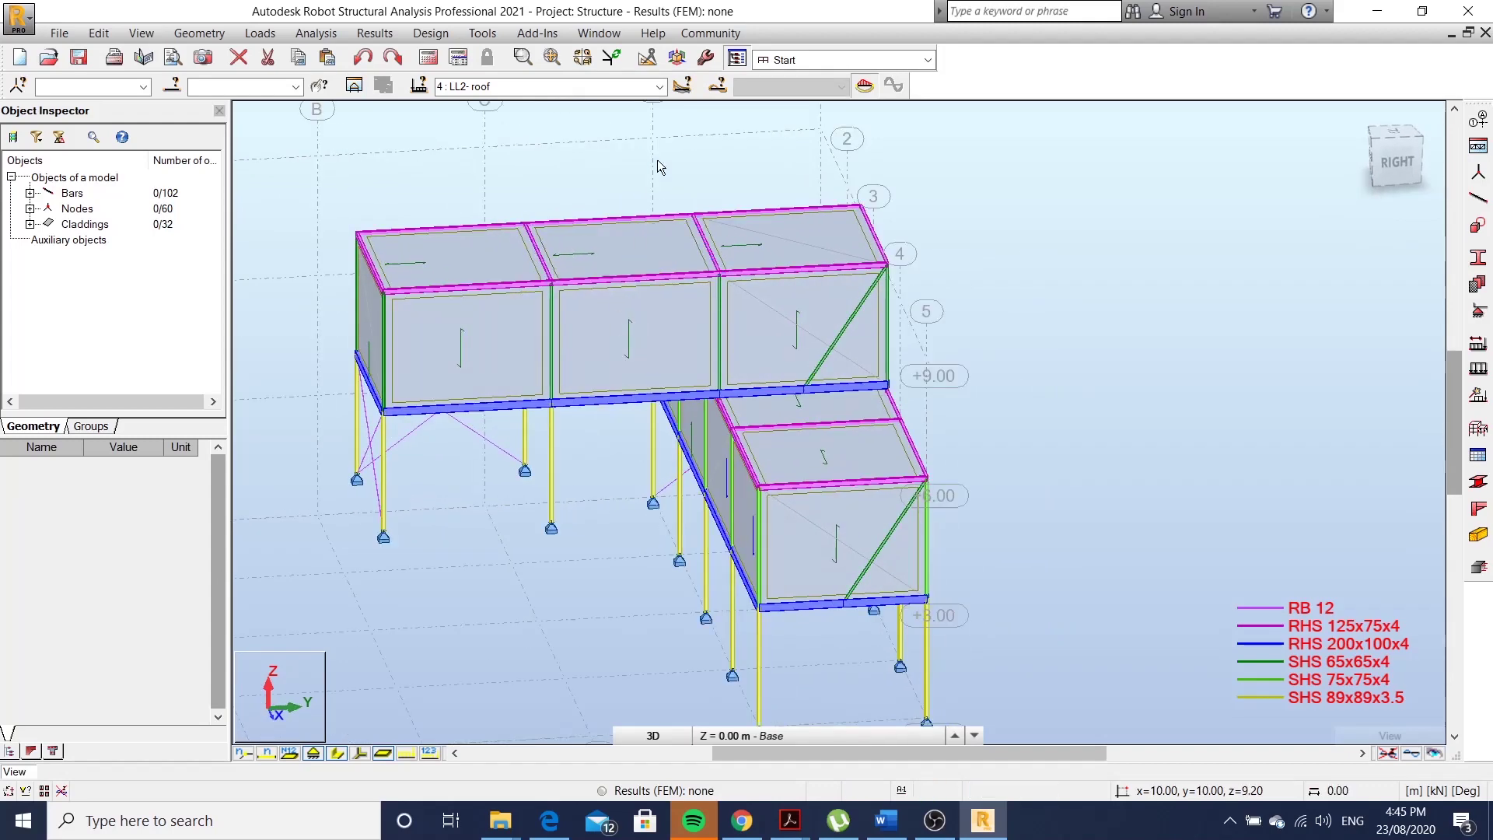
Make 1: DL1-floor current and window-select the +3.00 floor beams and panels from the Right view.
{"action": "left_click", "coordinate": [659, 86]}
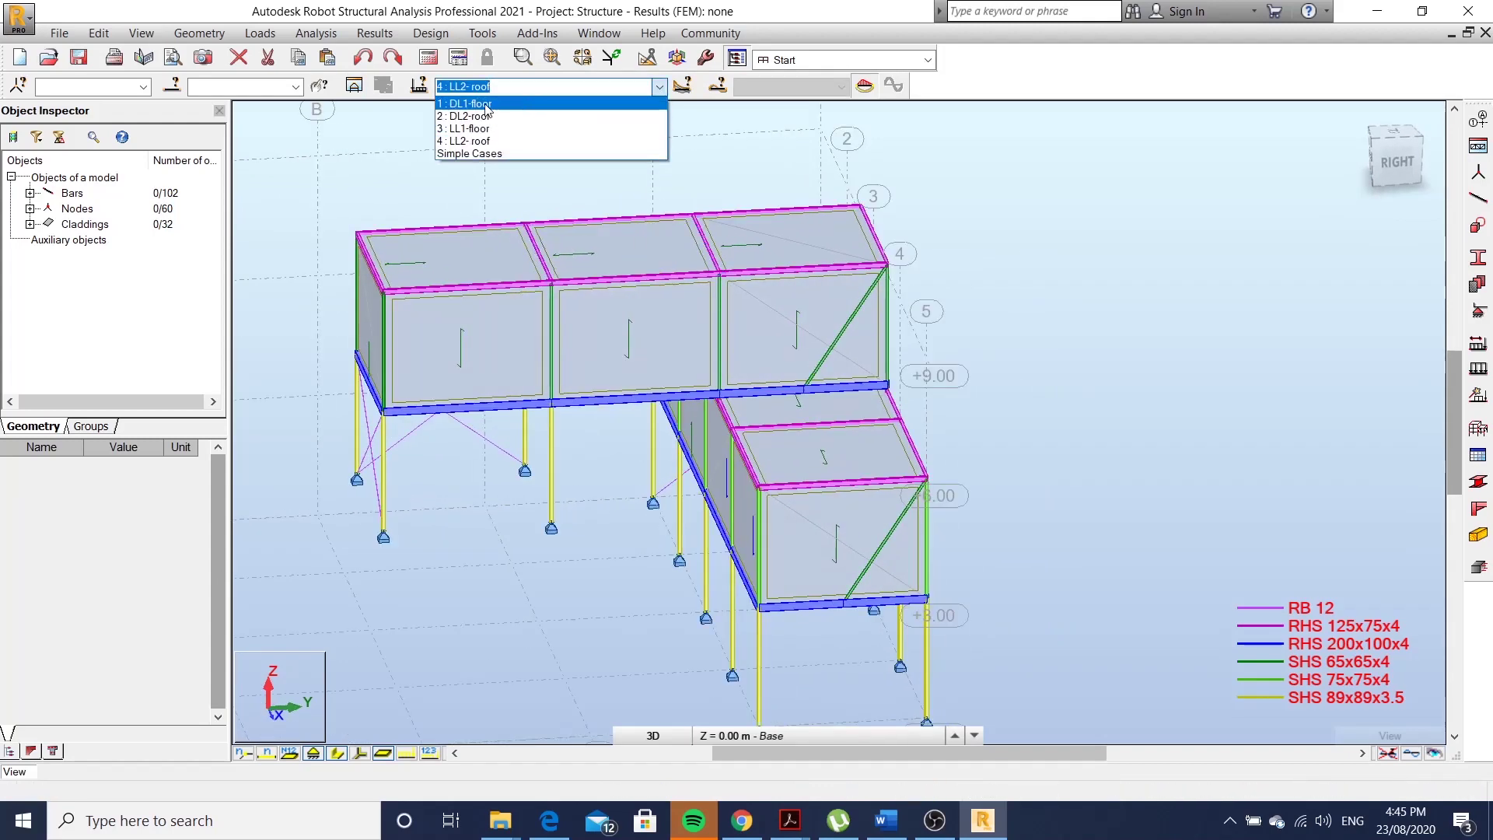
{"action": "left_click", "coordinate": [544, 104]}
{"action": "middle_click_drag", "start_coordinate": [621, 402], "coordinate": [642, 401], "text": "shift"}
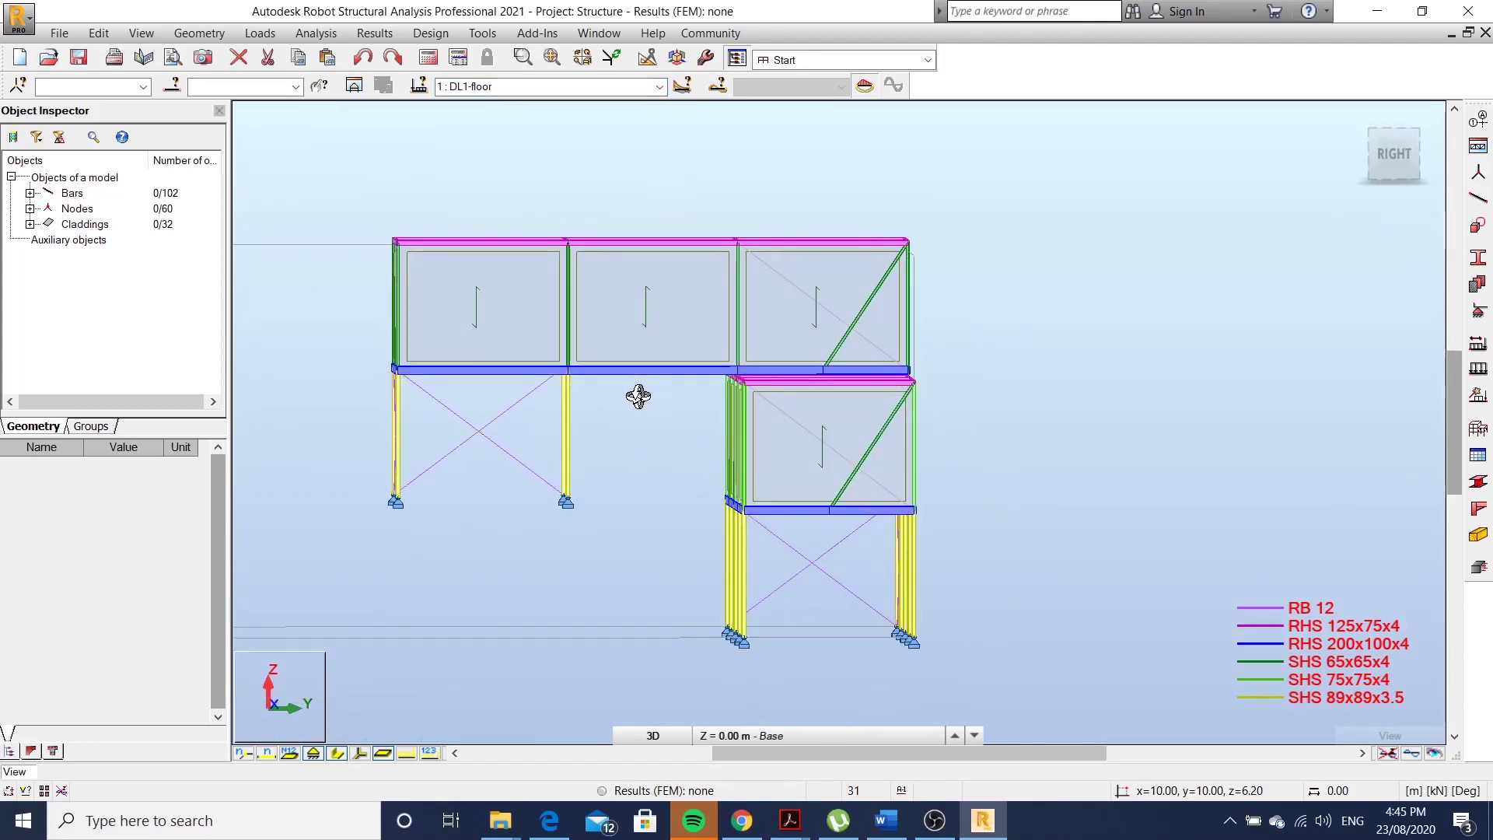
{"action": "left_click_drag", "start_coordinate": [656, 457], "coordinate": [992, 551]}
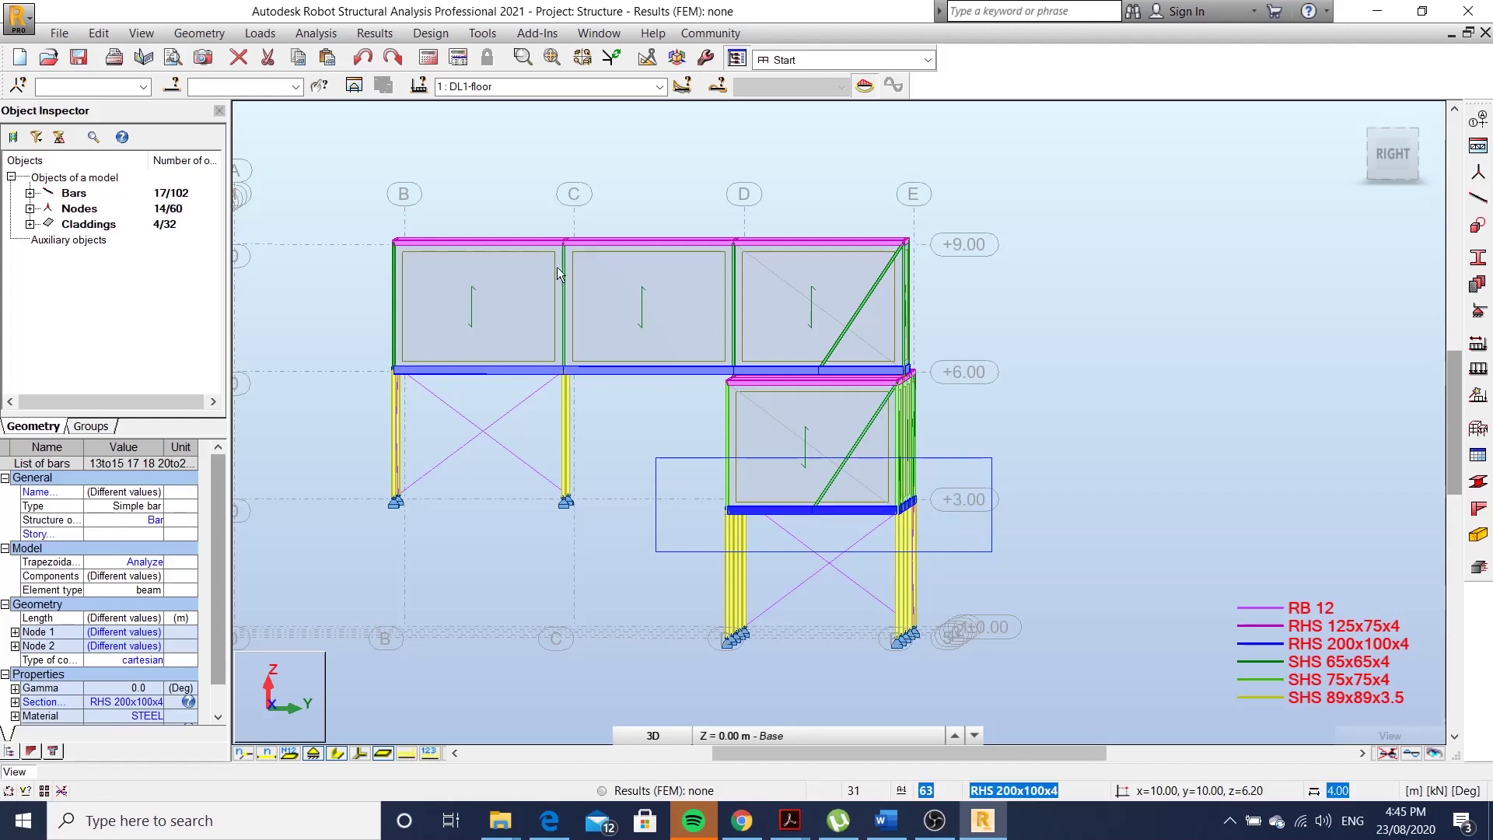
Display only the +3.00 floor members, then select cladding panels 117–120.
{"action": "left_click", "coordinate": [356, 90]}
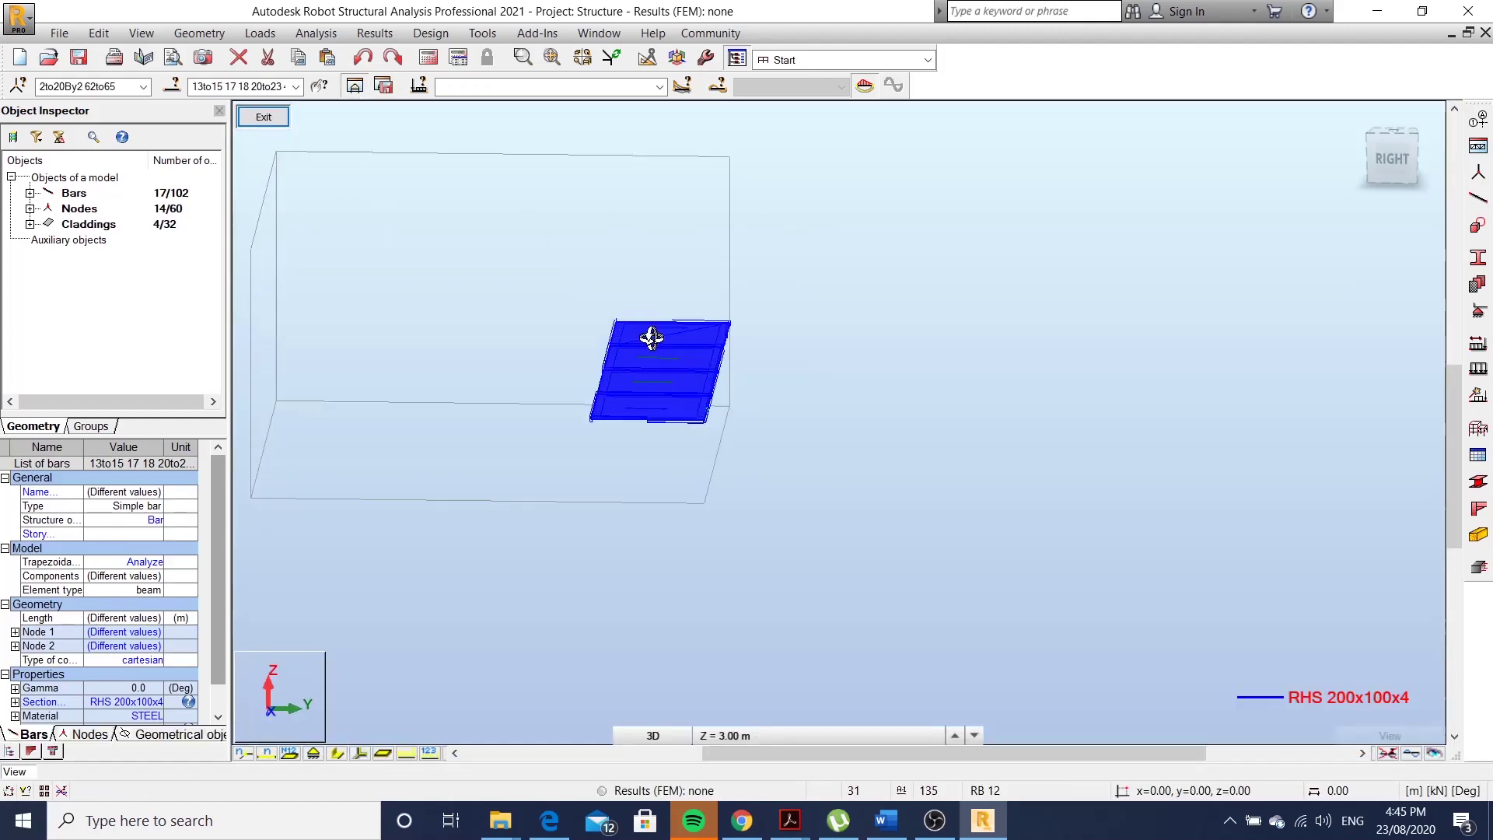
{"action": "scroll", "coordinate": [627, 345], "scroll_direction": "up", "scroll_amount": 1}
{"action": "scroll", "coordinate": [558, 297], "scroll_direction": "up", "scroll_amount": 1}
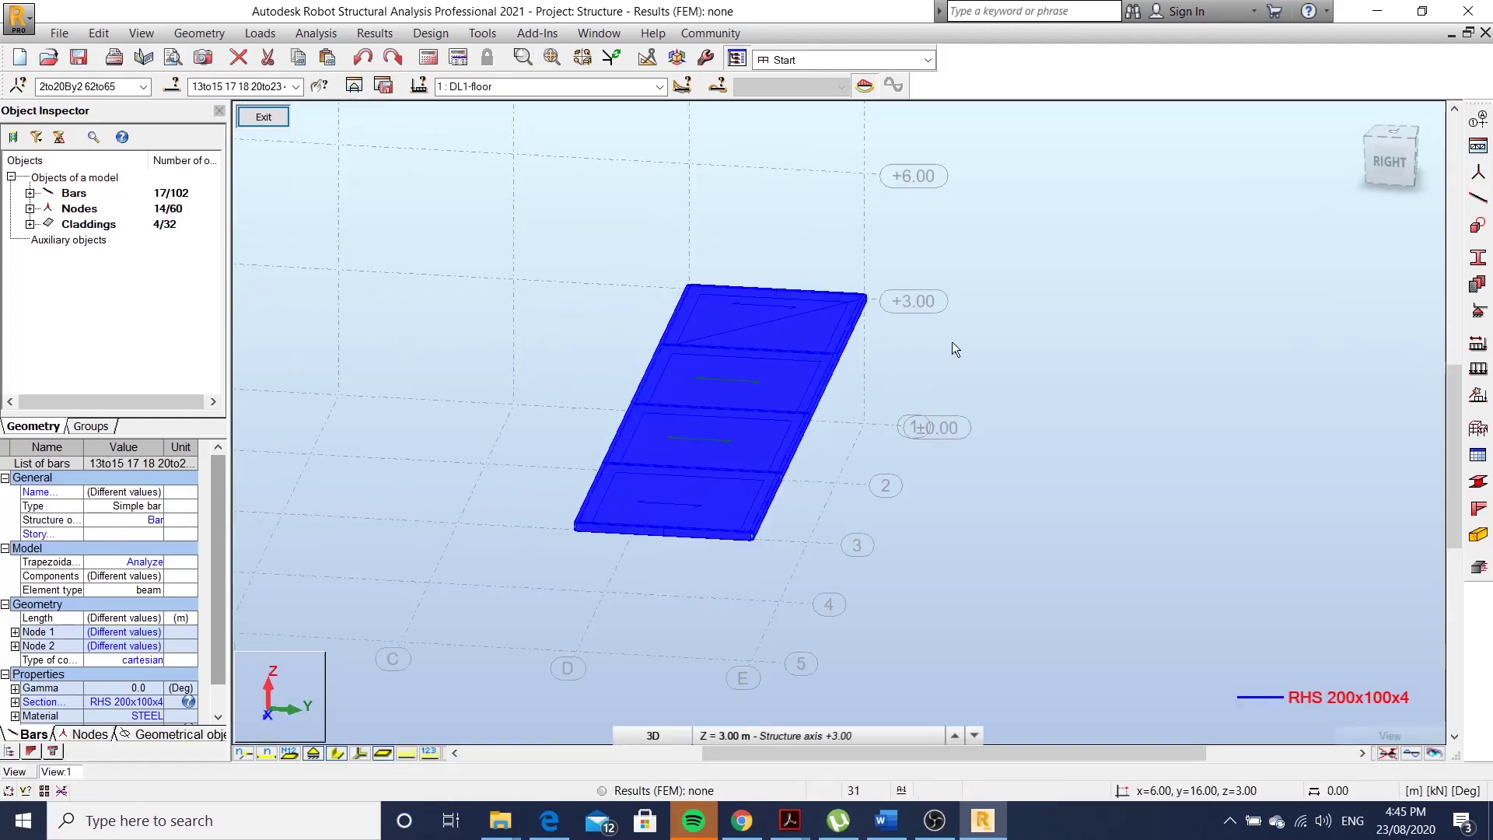
{"action": "left_click", "coordinate": [818, 440]}
{"action": "left_click", "coordinate": [716, 494]}
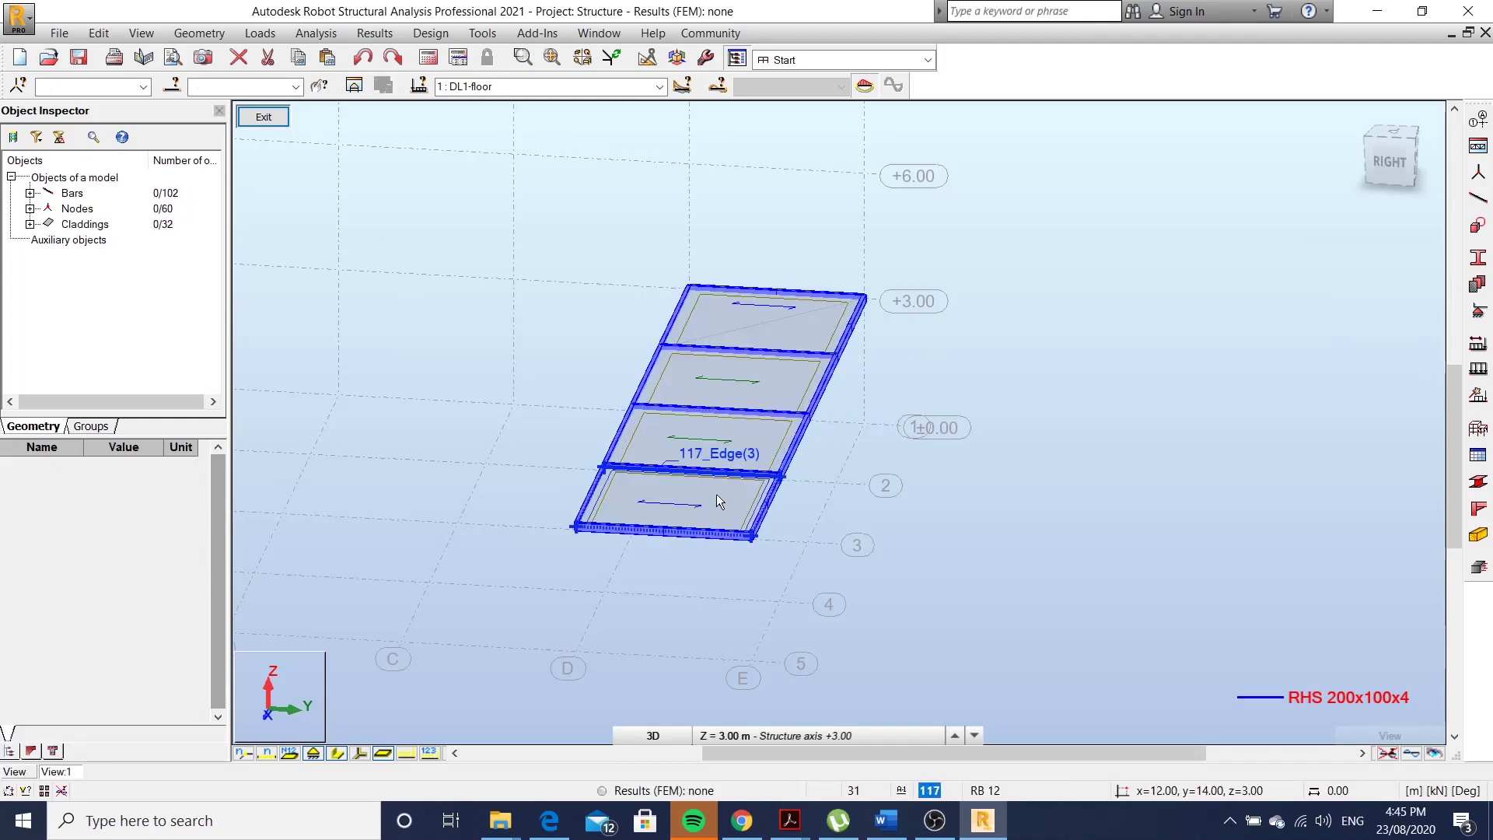
{"action": "left_click", "coordinate": [748, 437], "text": "ctrl"}
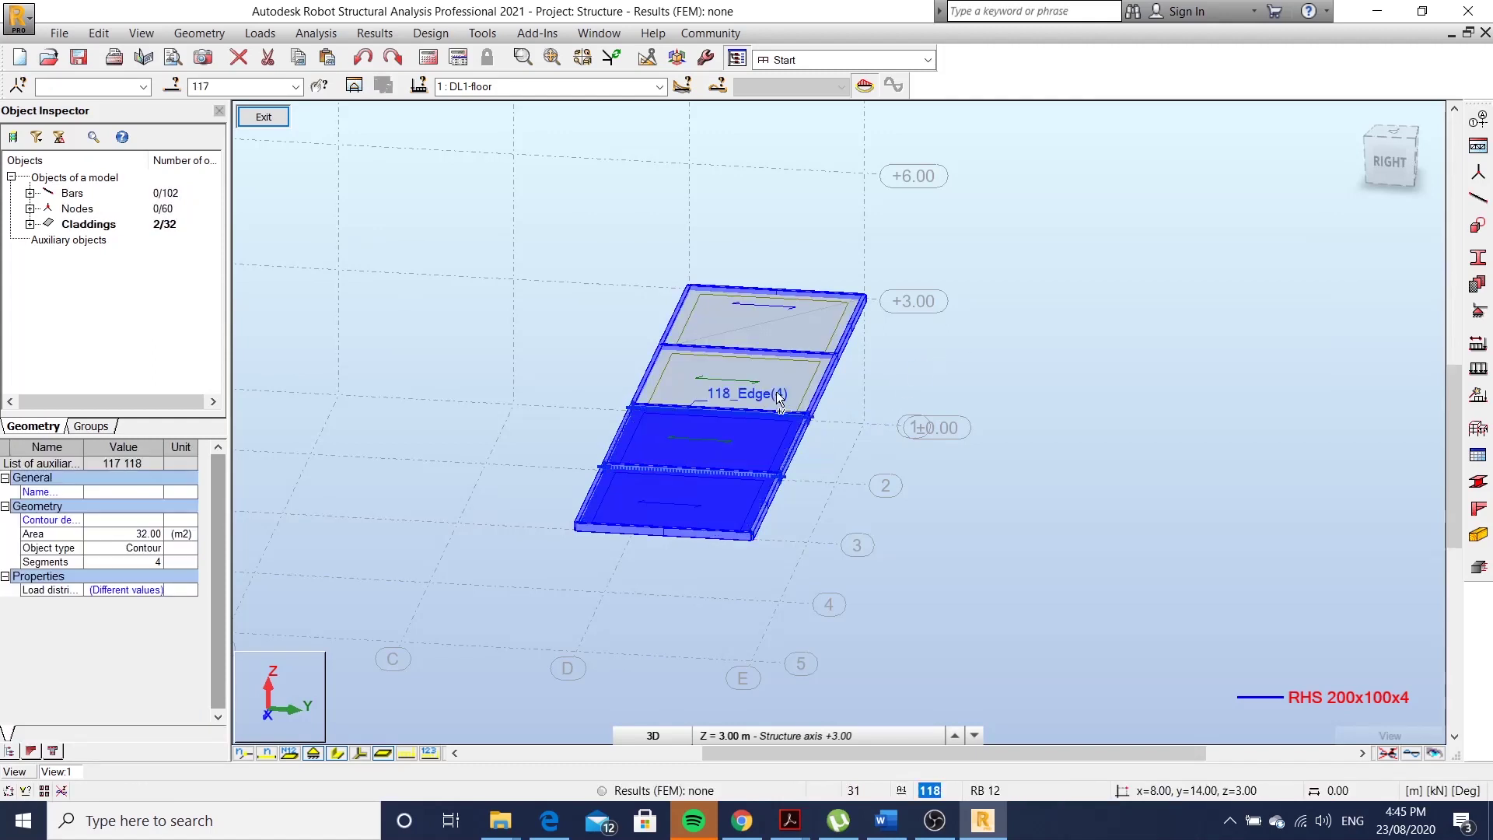
{"action": "left_click", "coordinate": [793, 341], "text": "ctrl"}
{"action": "left_click", "coordinate": [806, 321], "text": "ctrl"}
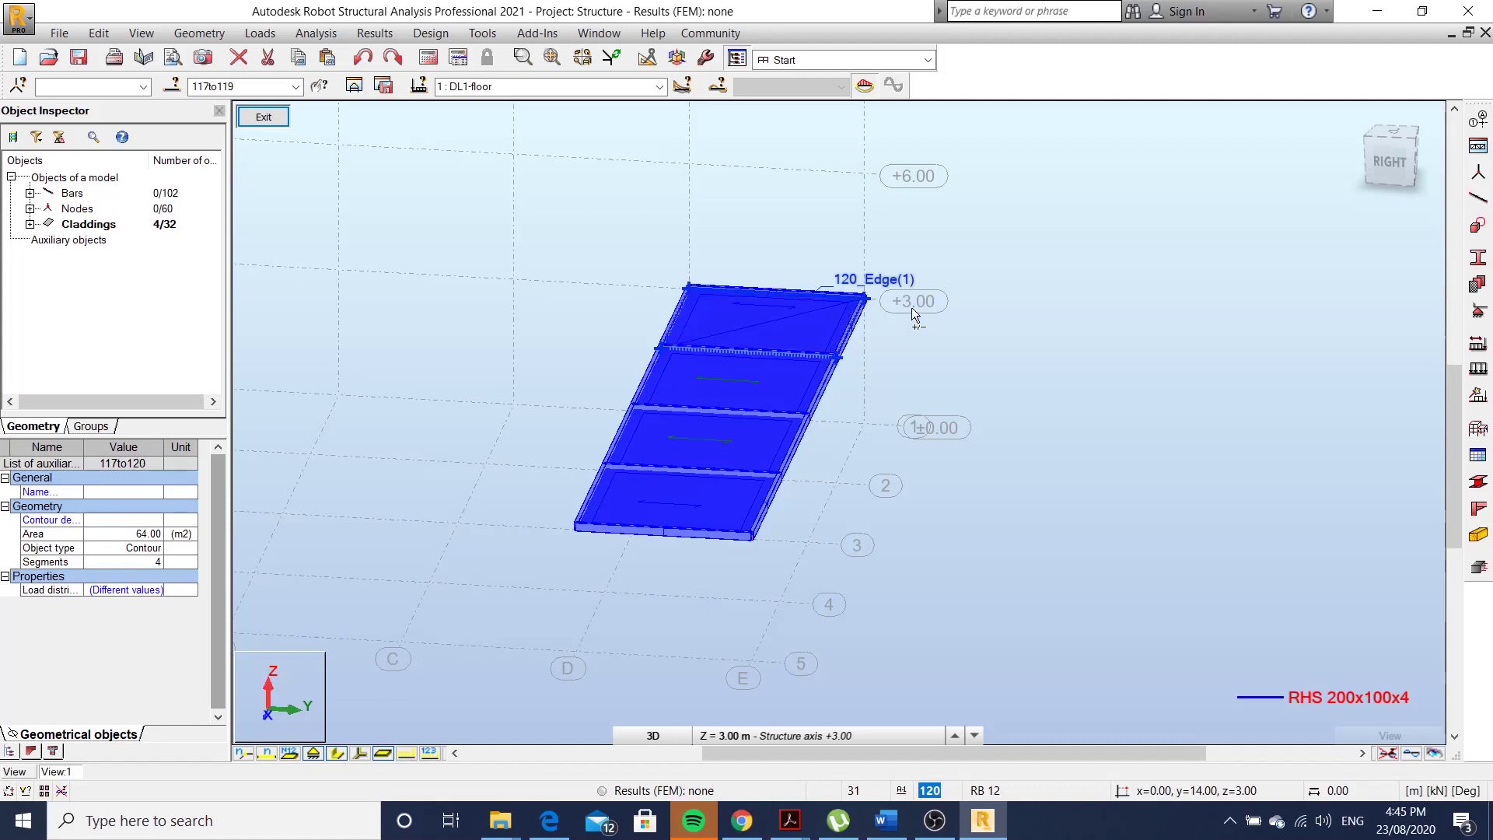
Apply a uniform planar surface load of Z = -1 kPa to claddings 117to120.
{"action": "left_click", "coordinate": [1477, 372]}
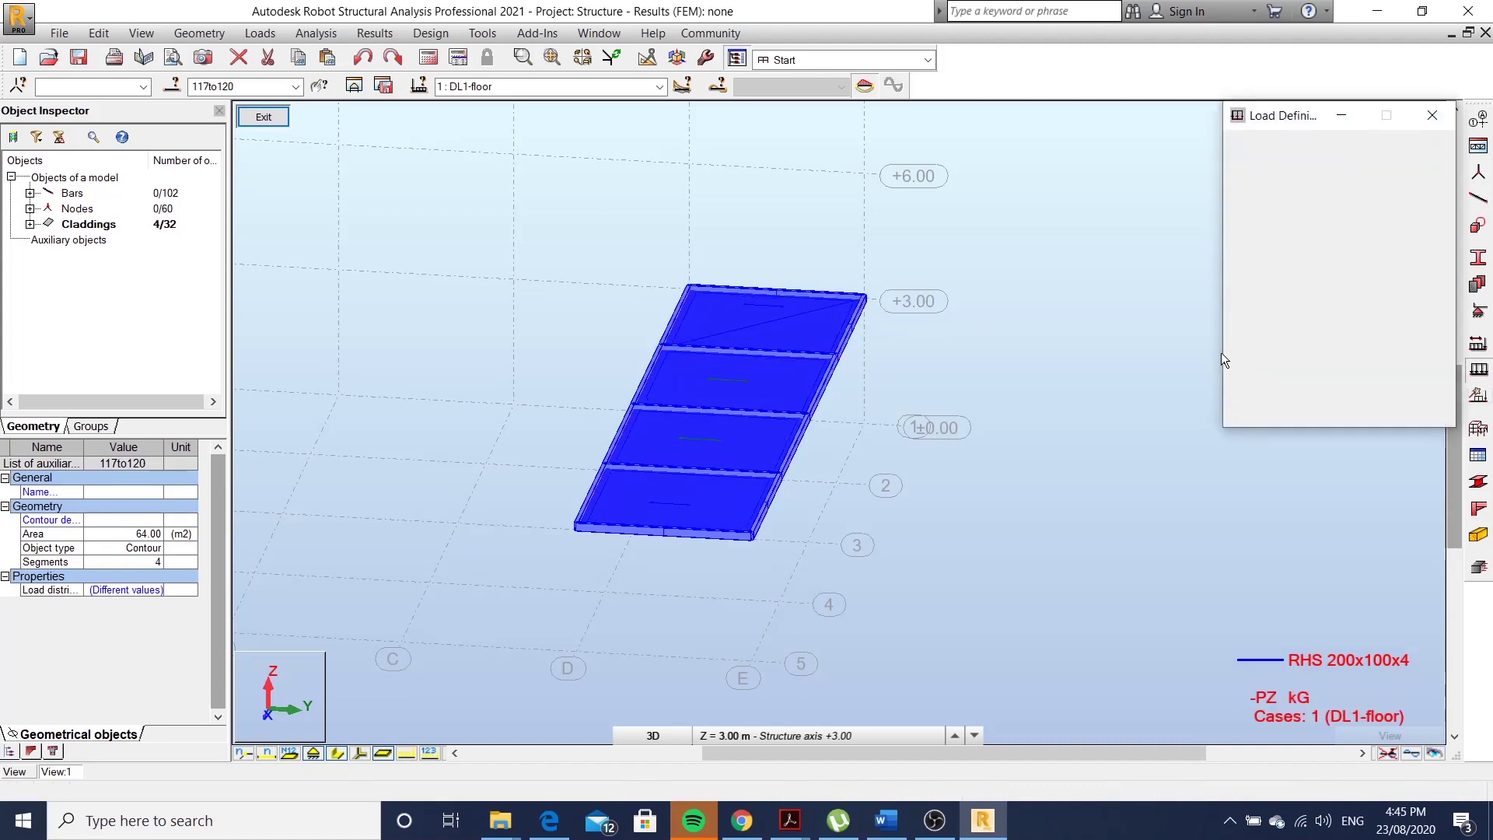
{"action": "left_click", "coordinate": [1406, 205]}
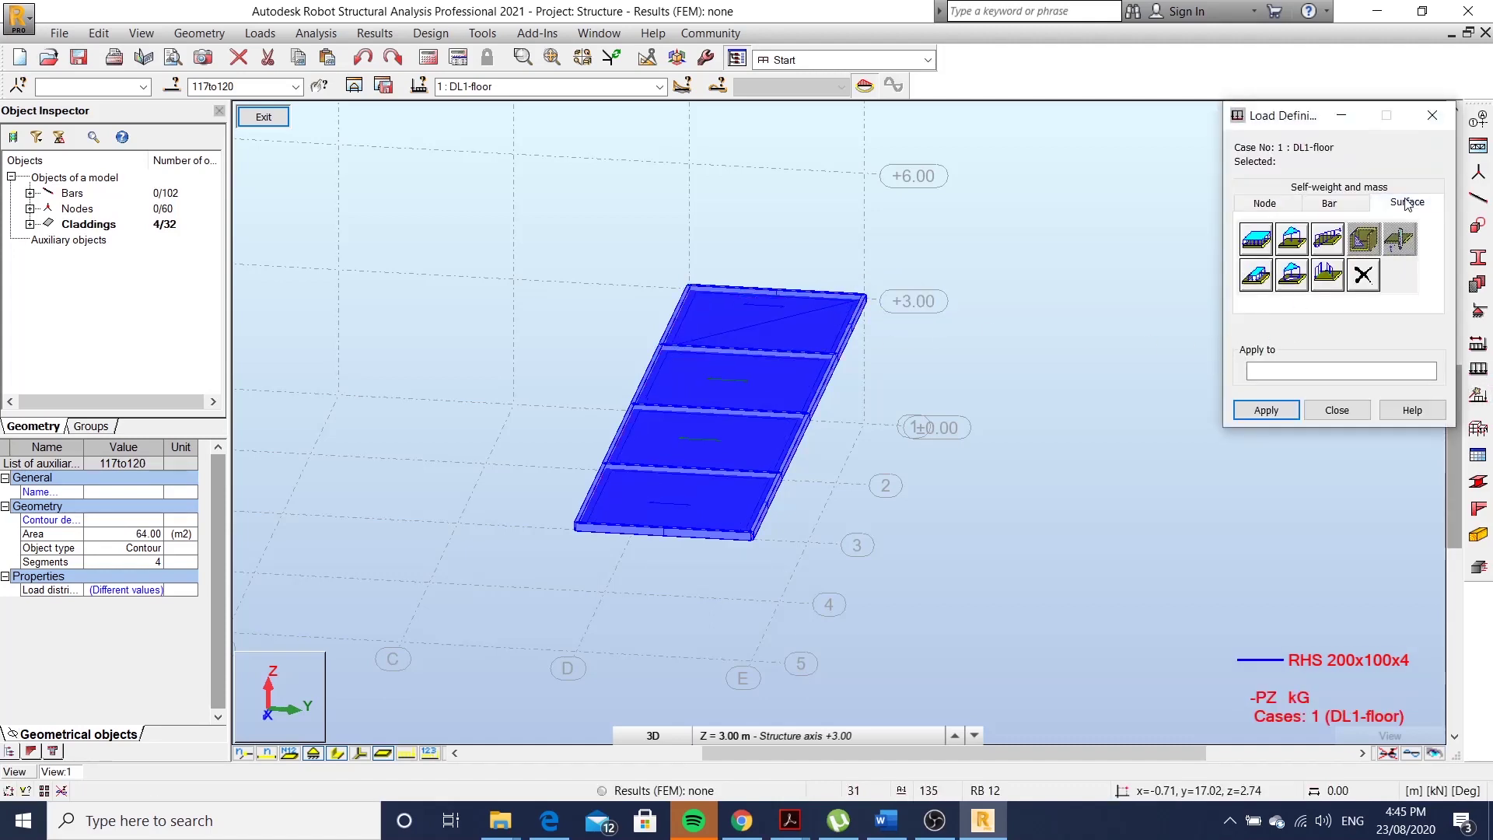
{"action": "left_click", "coordinate": [1266, 246]}
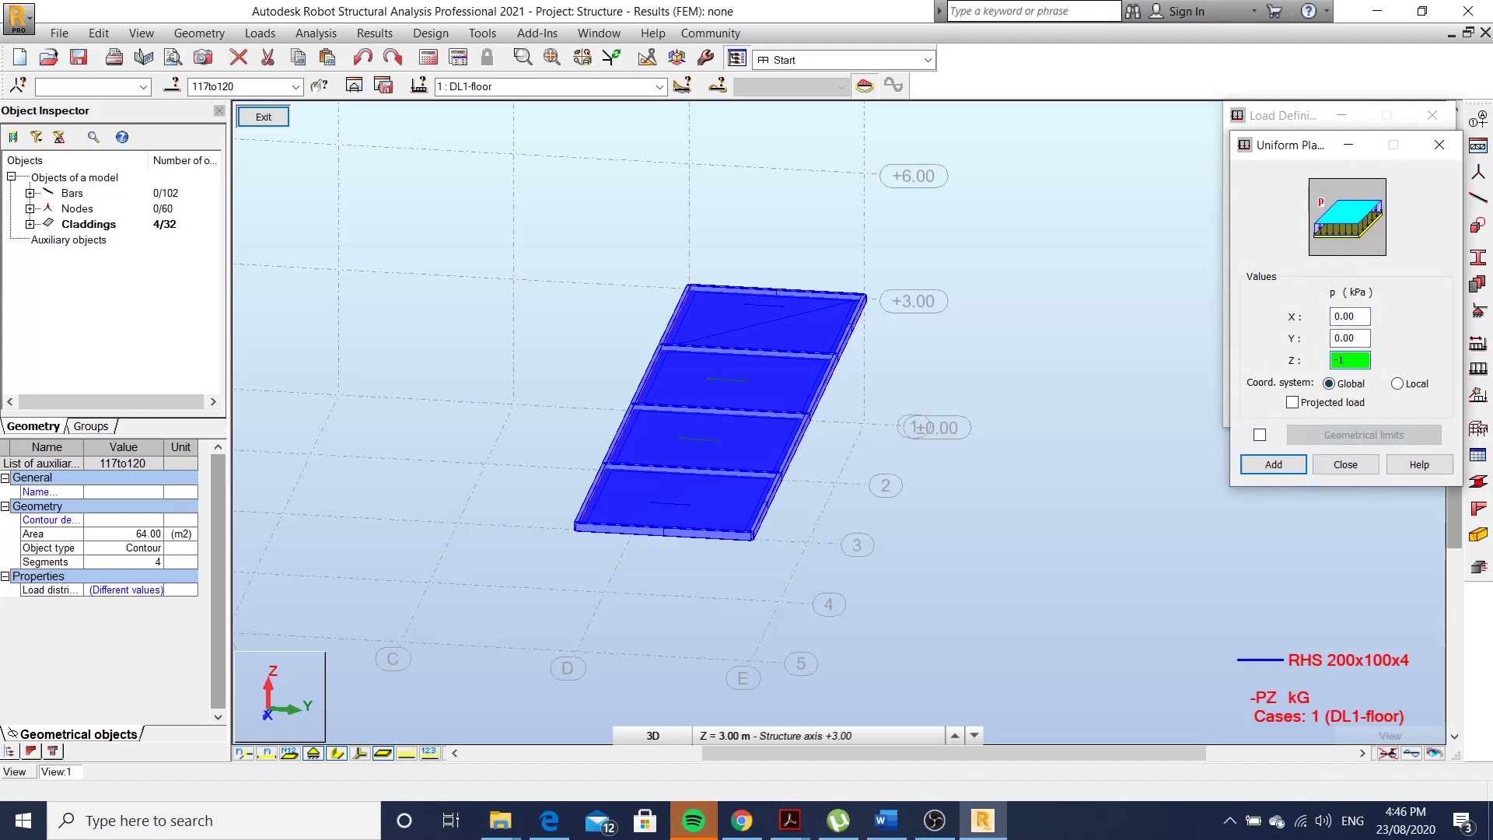
{"action": "left_click", "coordinate": [1275, 464]}
{"action": "left_click", "coordinate": [1267, 412]}
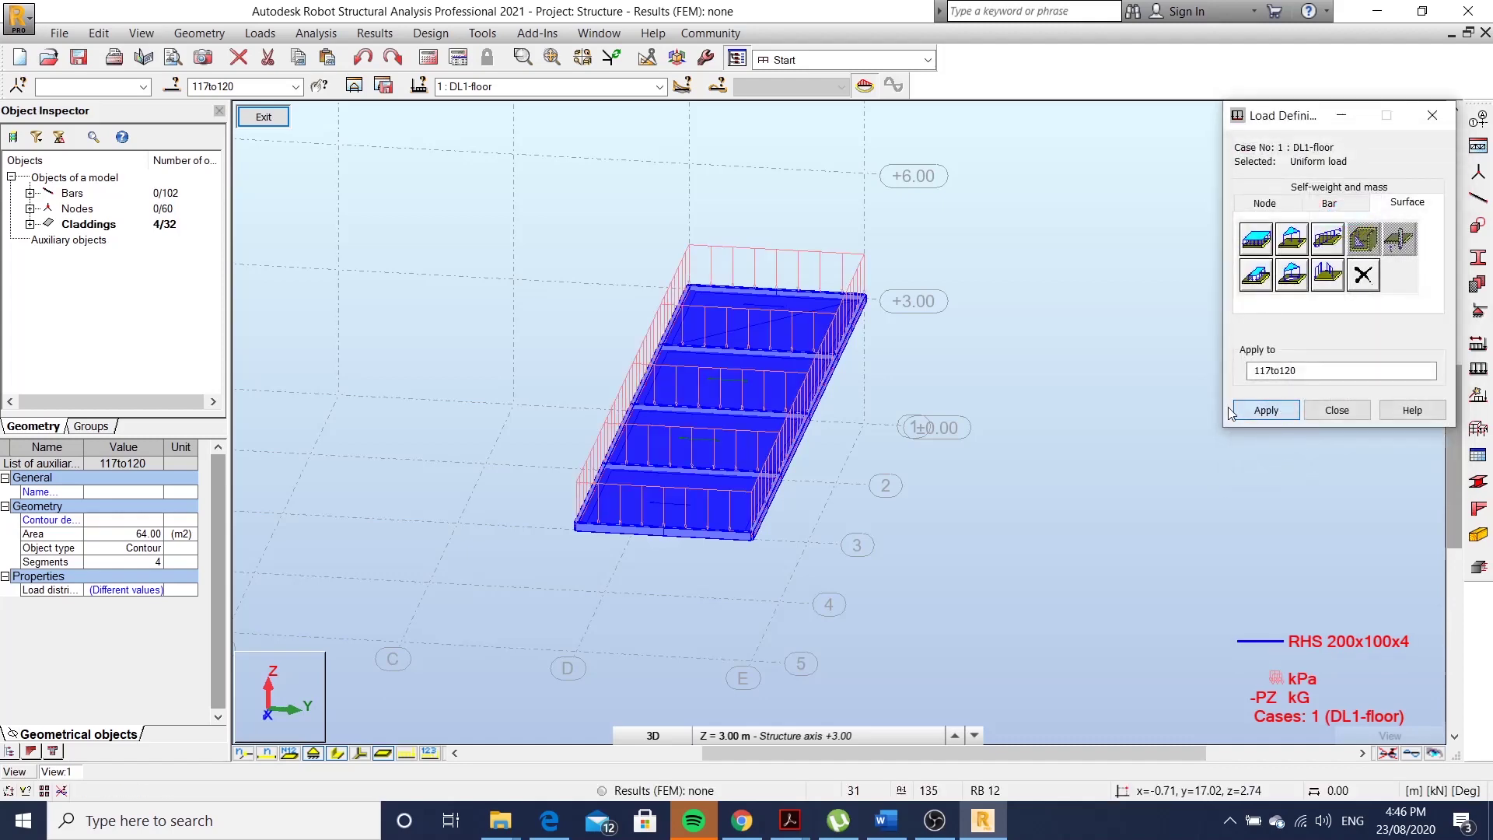
{"action": "left_click_drag", "start_coordinate": [917, 428], "coordinate": [1165, 496]}
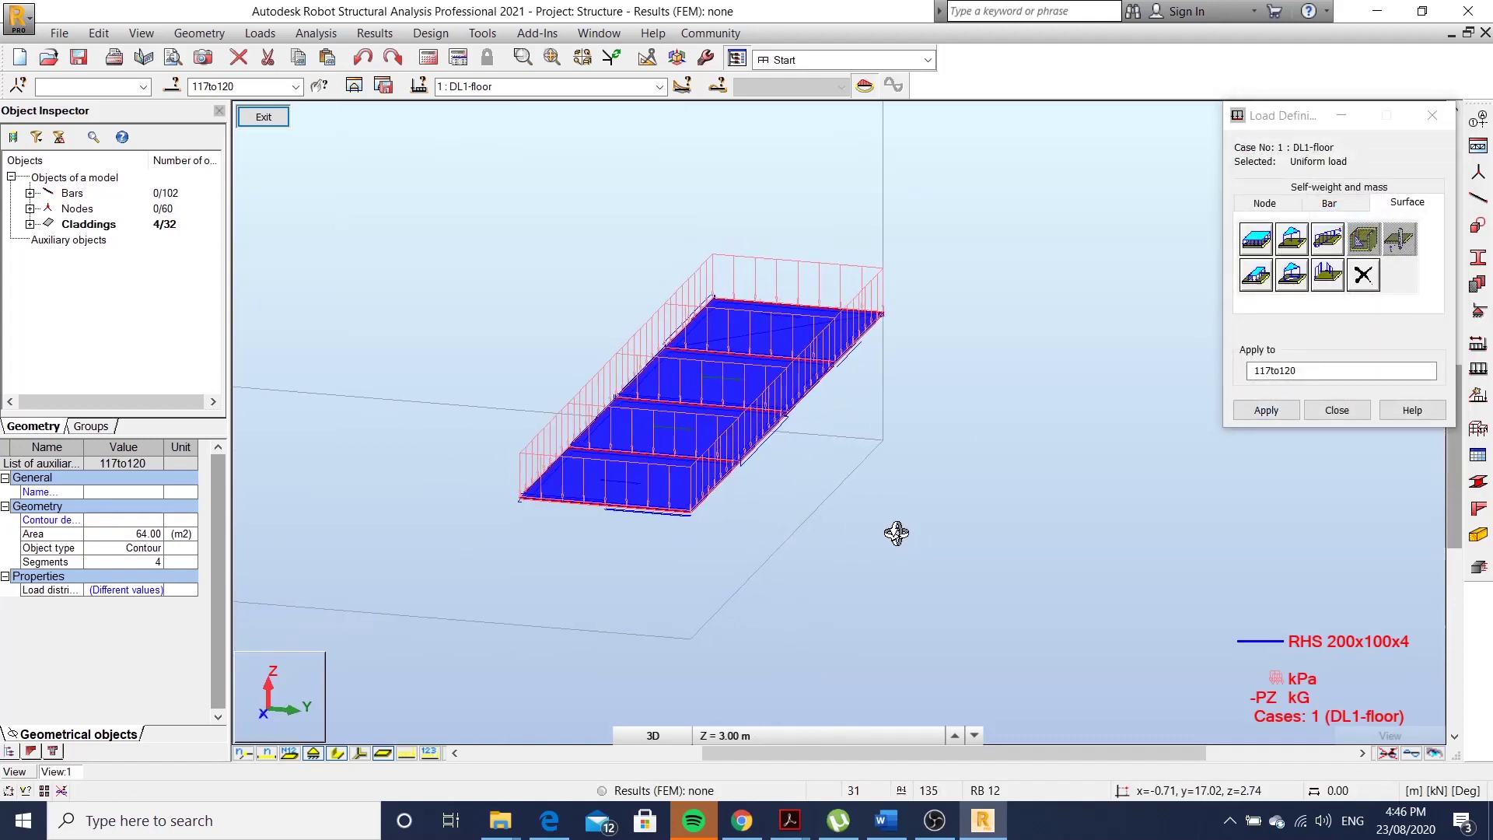
{"action": "left_click", "coordinate": [1338, 418]}
Show load symbols and load values on the loaded +3.00 slab.
{"action": "left_click_drag", "start_coordinate": [950, 525], "coordinate": [607, 721]}
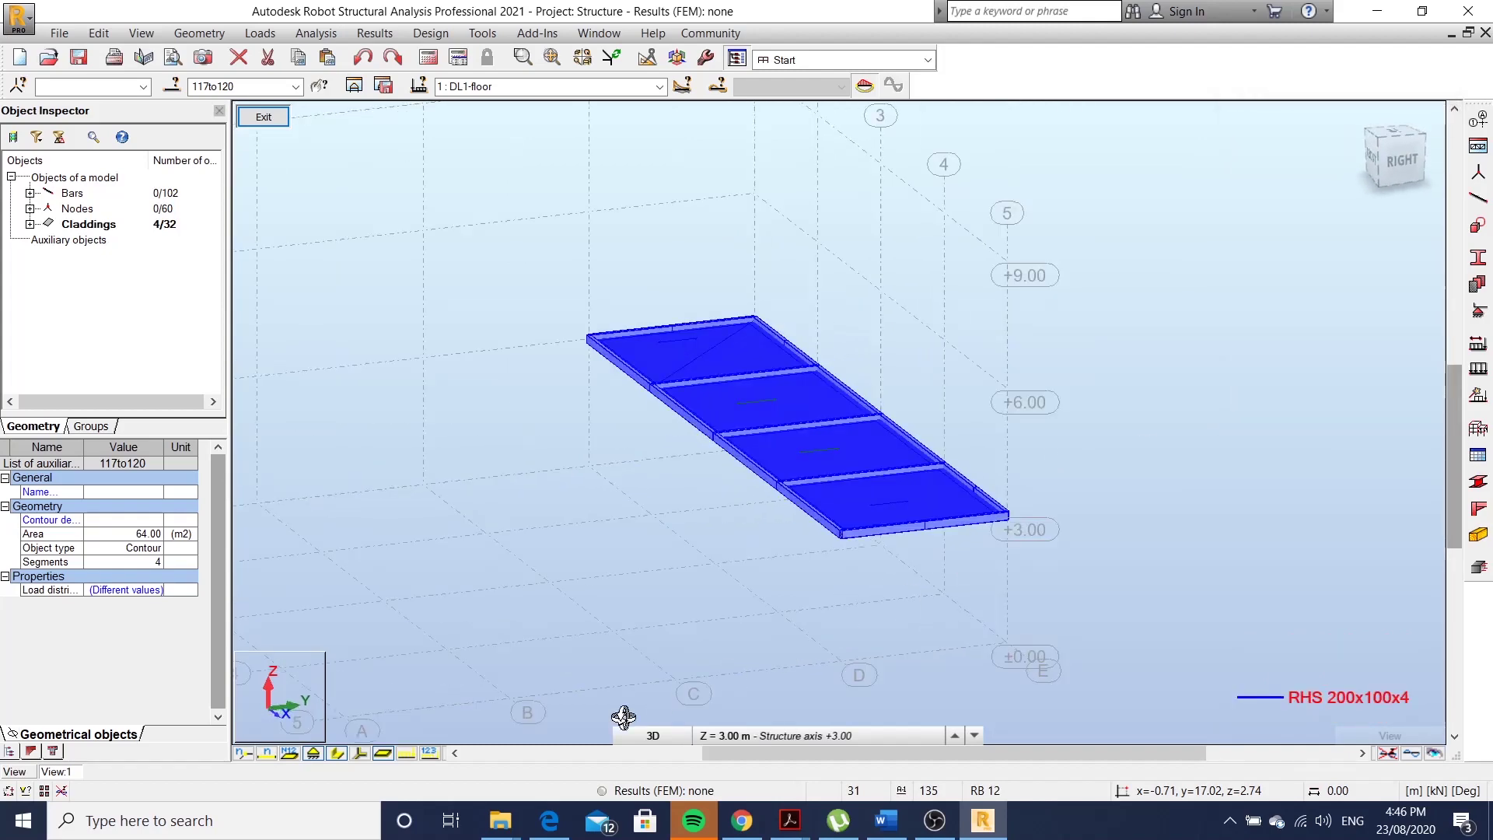
{"action": "left_click", "coordinate": [429, 753]}
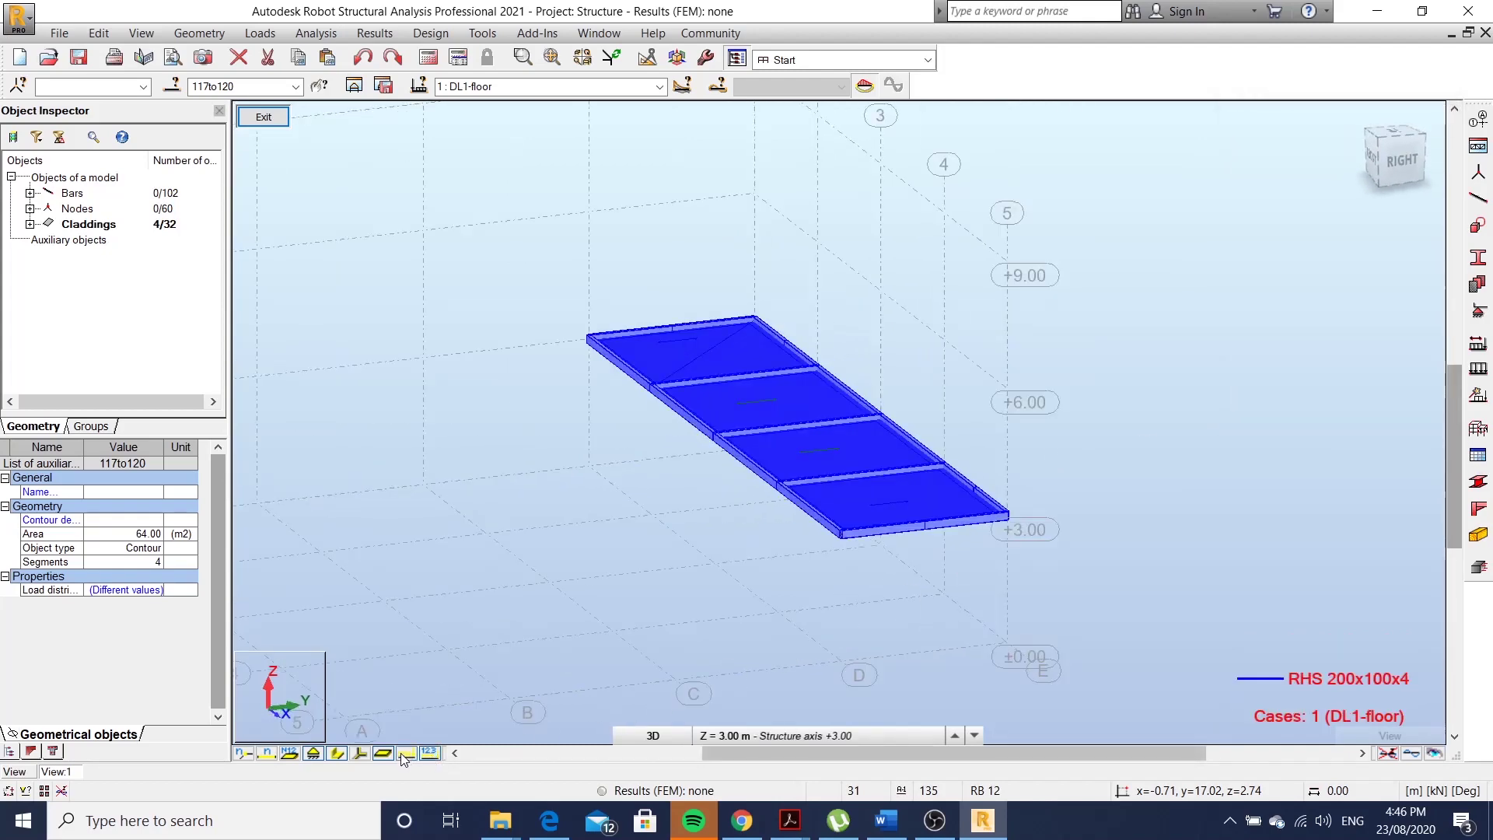
{"action": "left_click", "coordinate": [405, 755]}
{"action": "left_click_drag", "start_coordinate": [597, 616], "coordinate": [627, 622]}
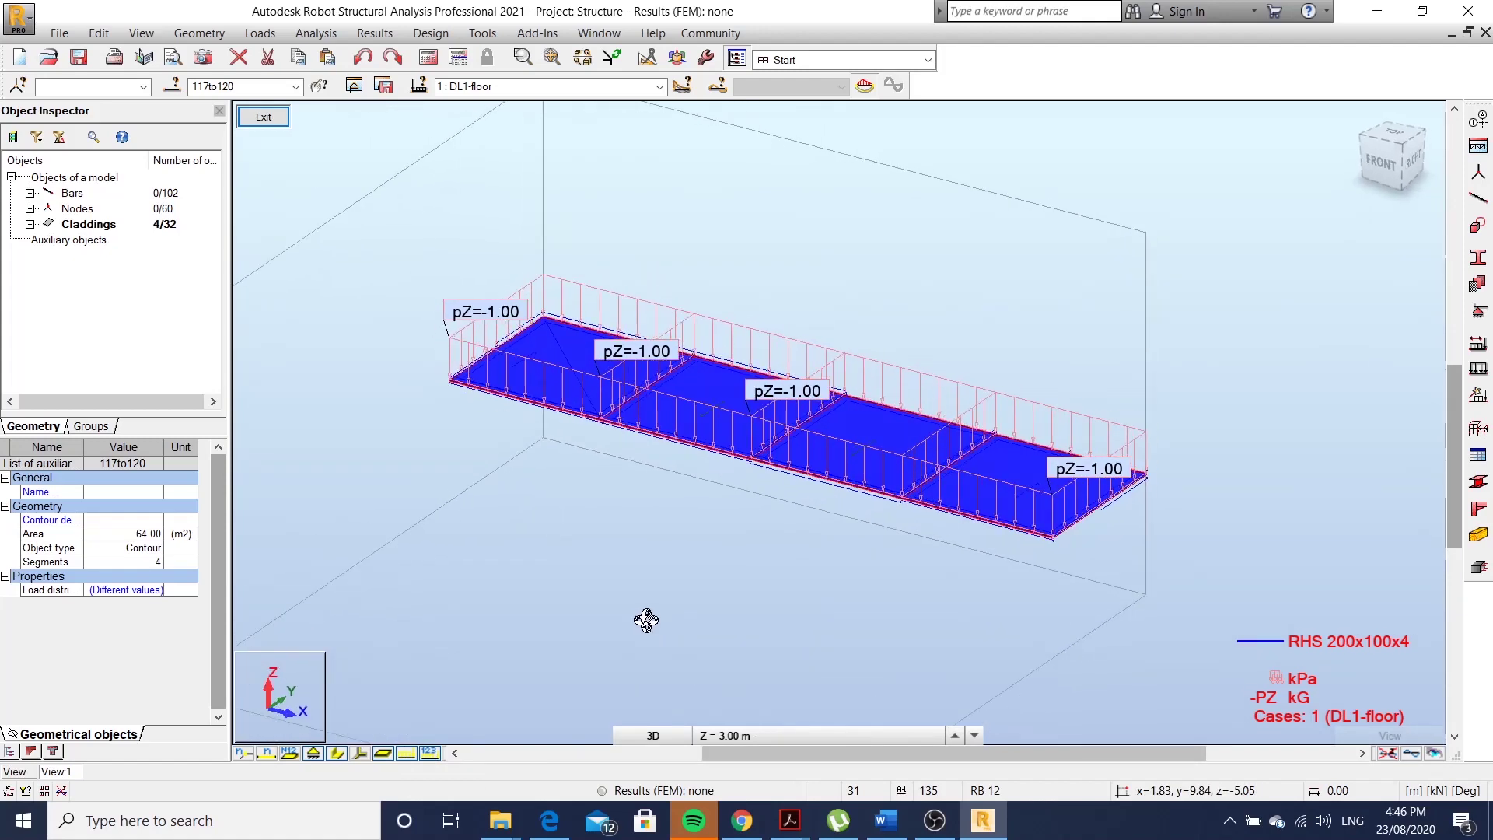
Restore the full structure and isolate the upper +6.00 module's members from the Front view.
{"action": "left_click", "coordinate": [278, 120]}
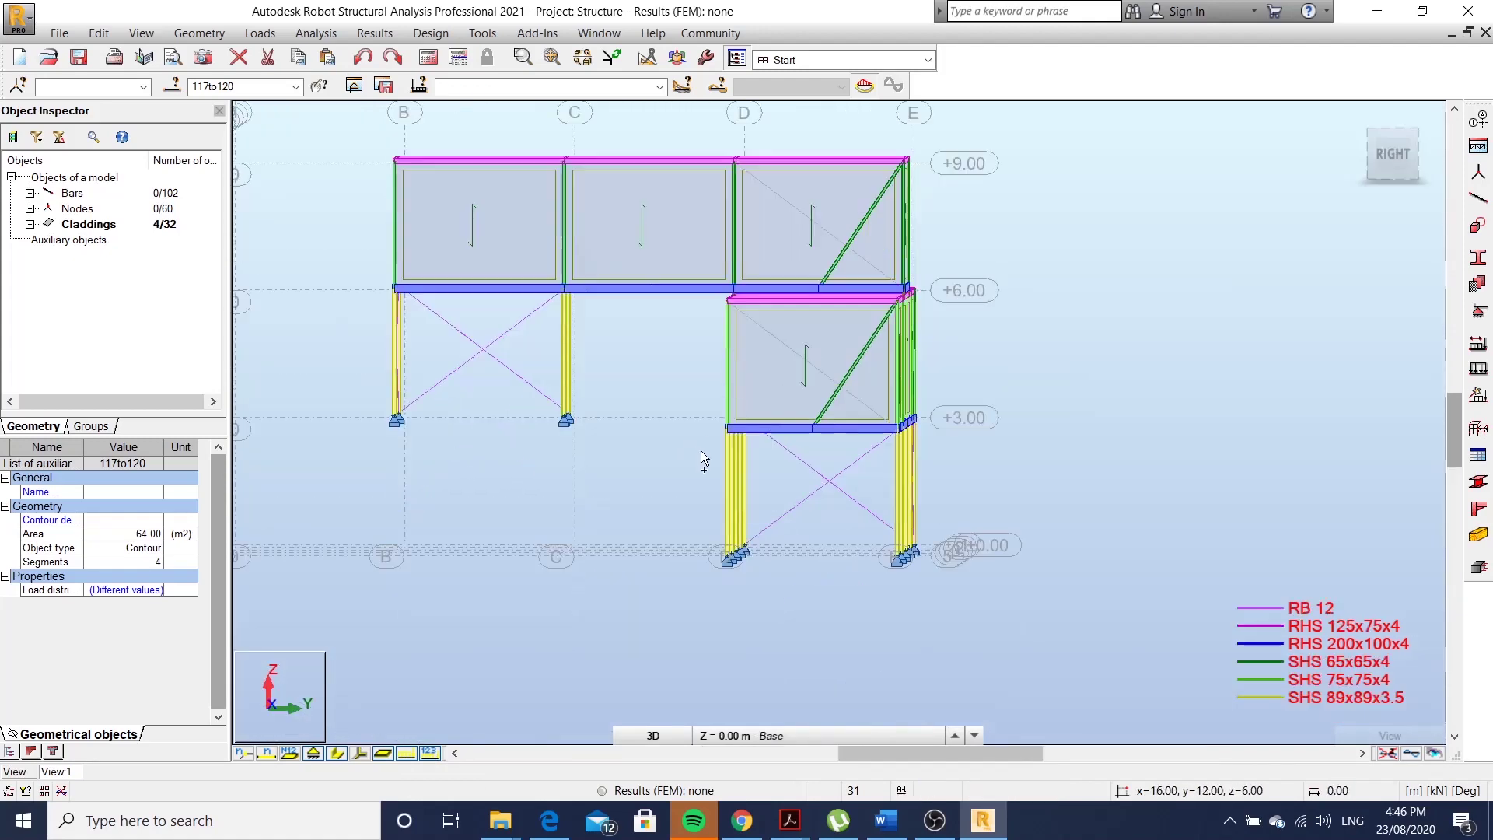
{"action": "left_click_drag", "start_coordinate": [705, 454], "coordinate": [800, 433]}
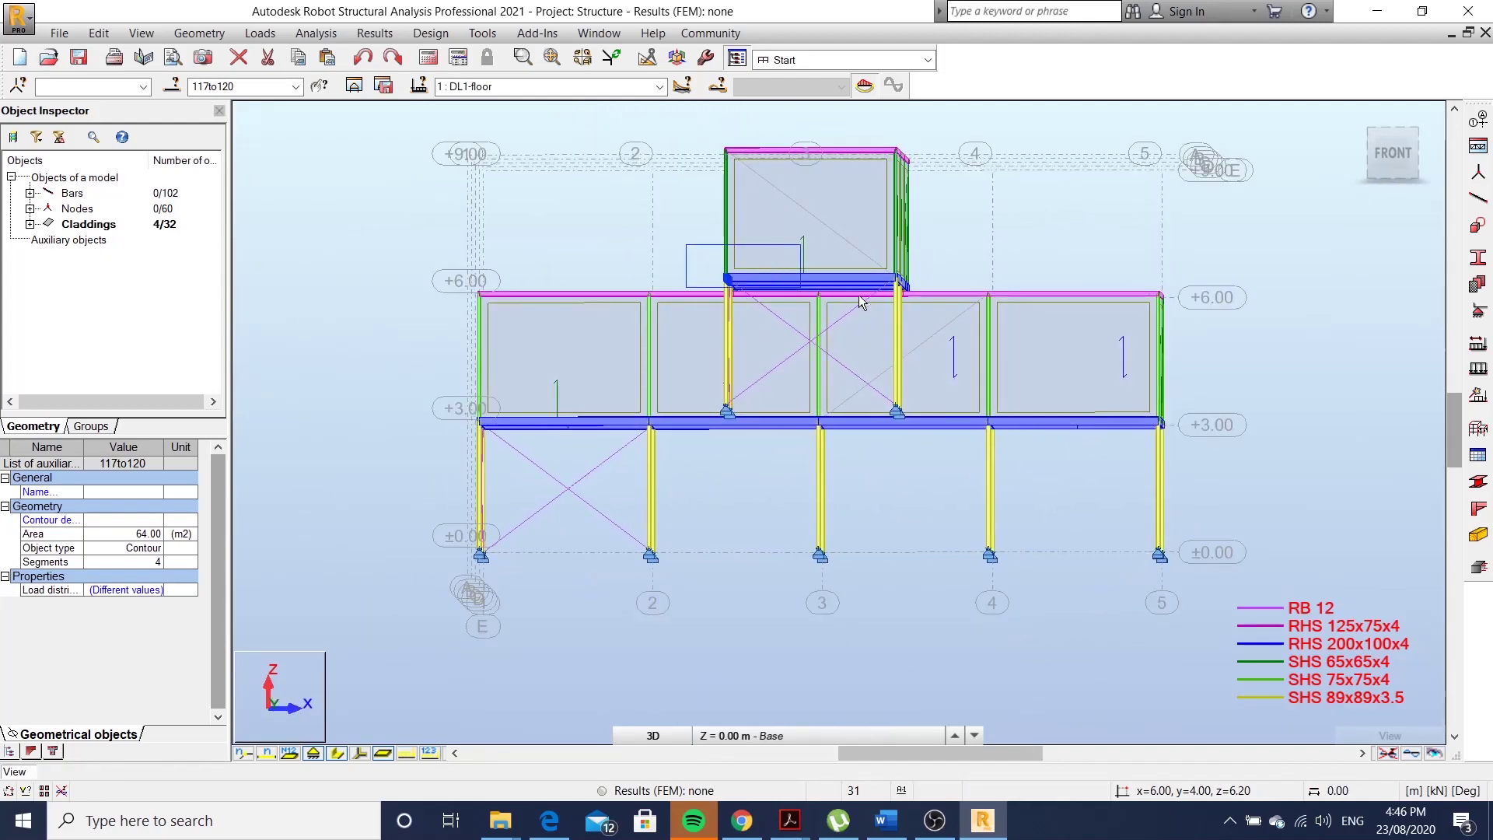
{"action": "left_click", "coordinate": [935, 295]}
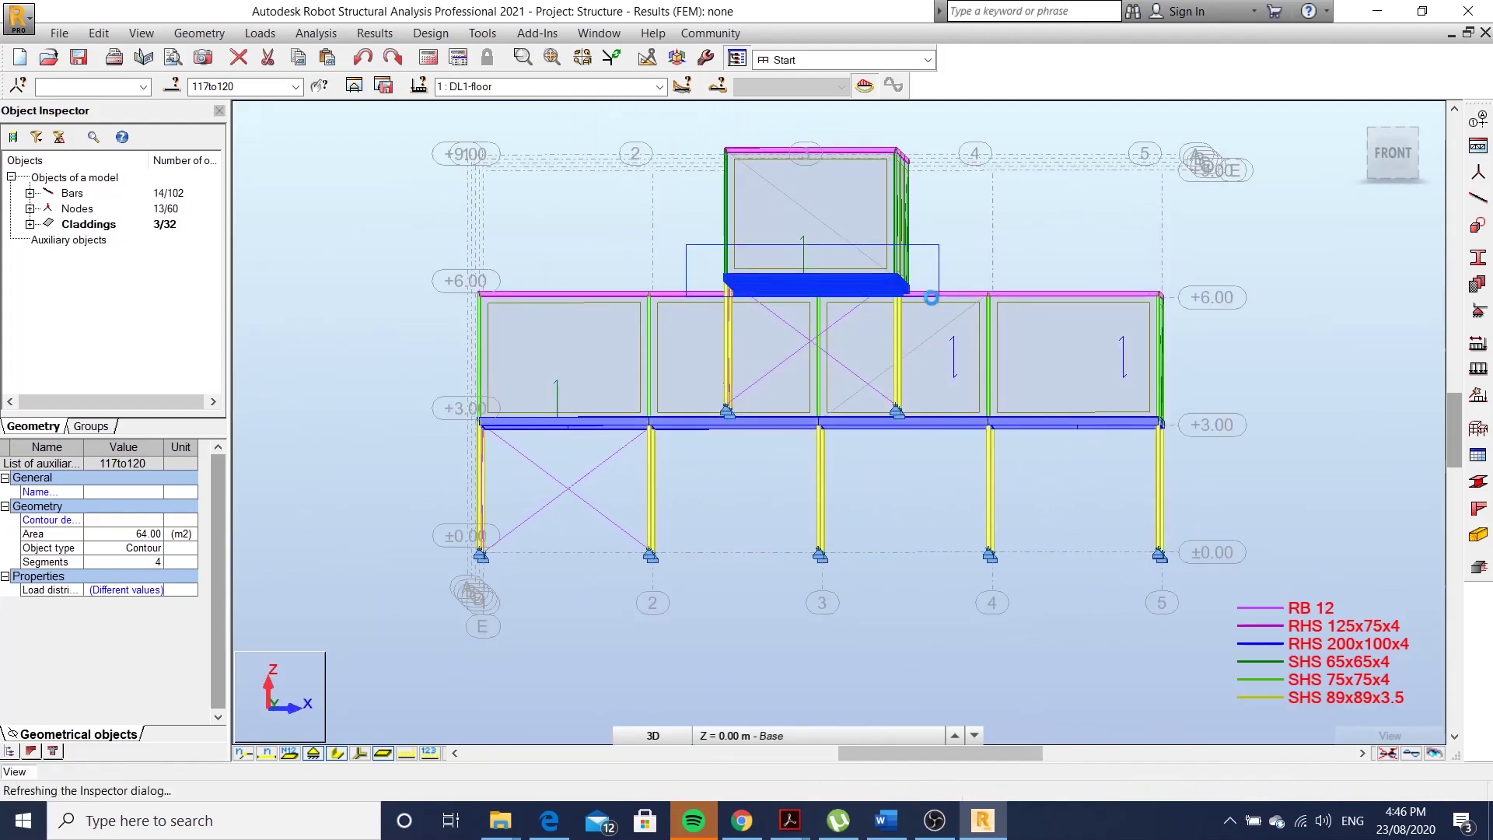
{"action": "left_click", "coordinate": [353, 85]}
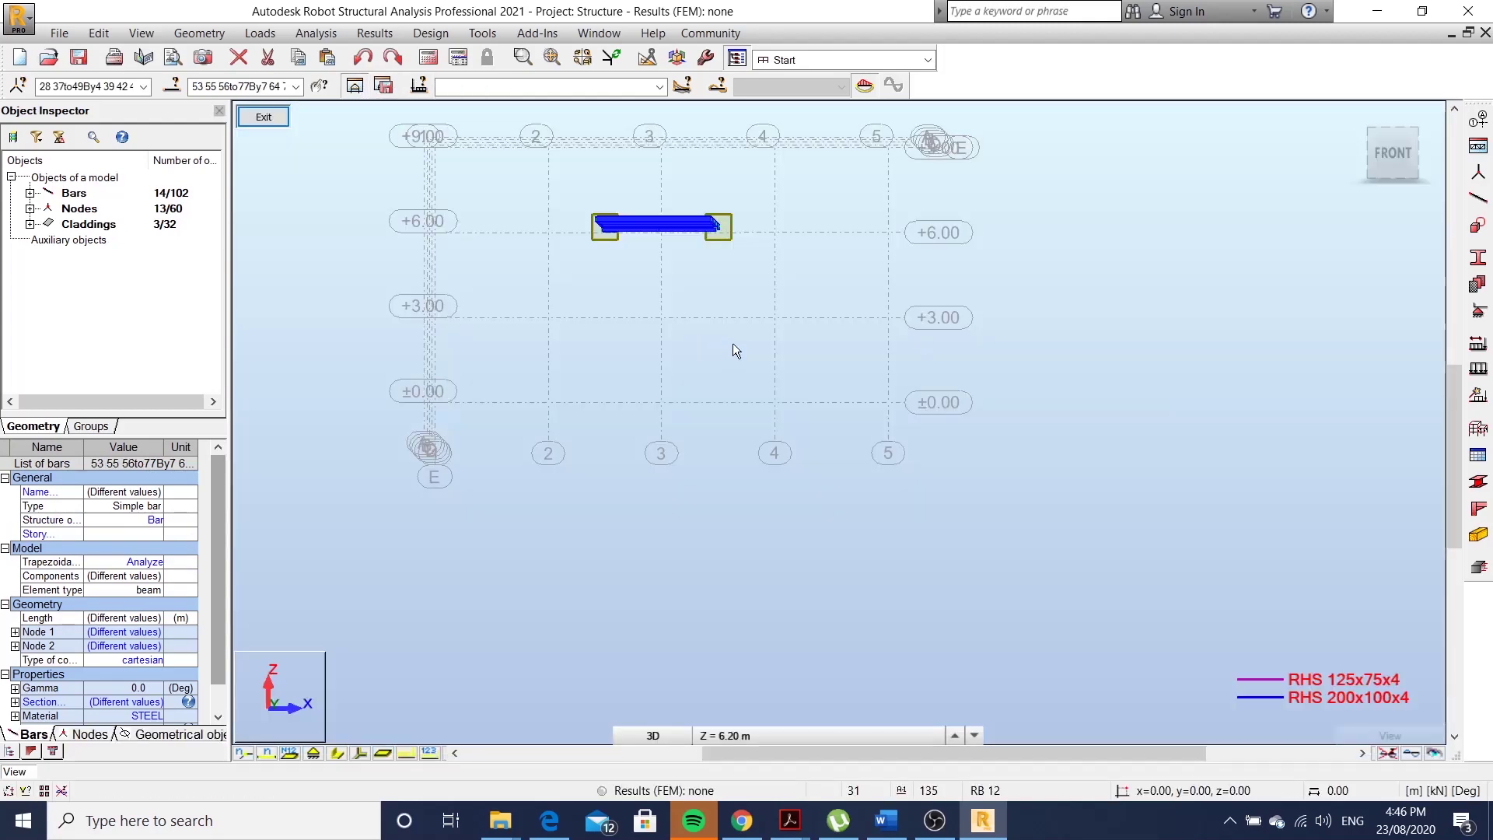
{"action": "middle_click_drag", "start_coordinate": [730, 343], "coordinate": [697, 386], "text": "shift"}
{"action": "scroll", "coordinate": [568, 193], "scroll_direction": "up", "scroll_amount": 2}
Select the upper floor's three cladding panels 121–123.
{"action": "left_click", "coordinate": [568, 193]}
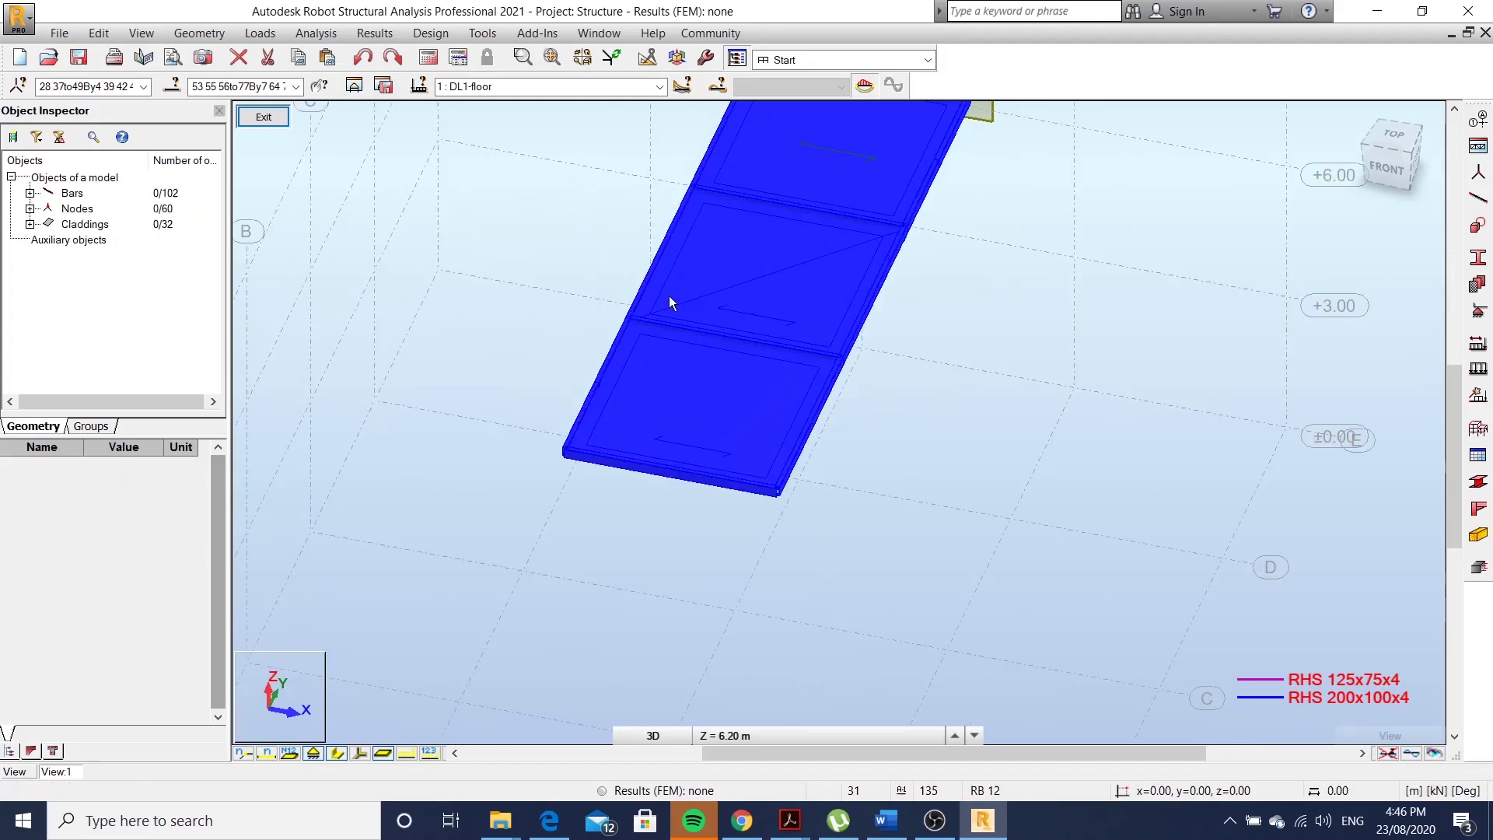
{"action": "left_click", "coordinate": [723, 388]}
{"action": "left_click", "coordinate": [777, 212], "text": "ctrl"}
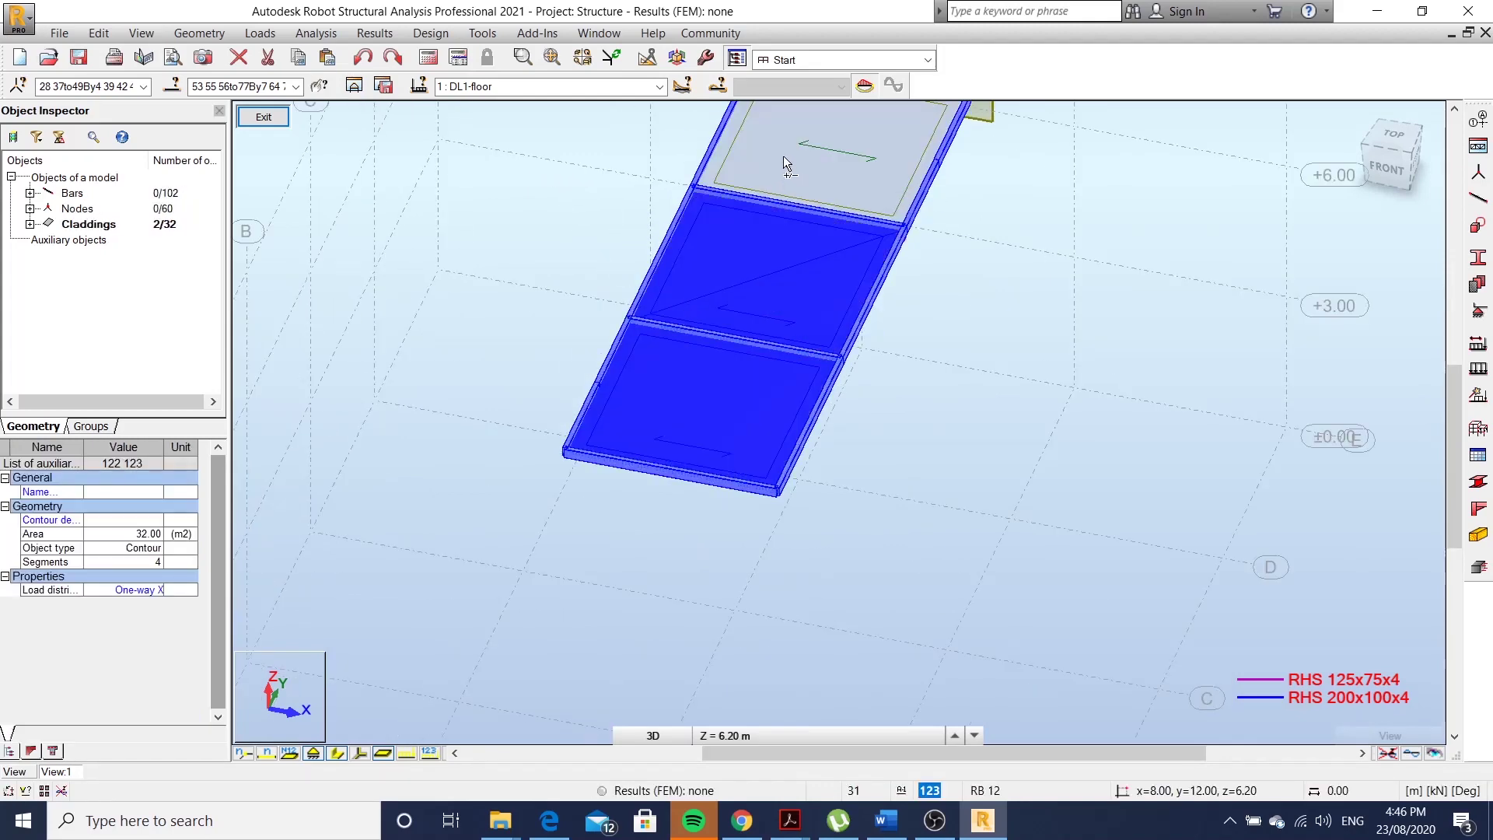
{"action": "left_click", "coordinate": [783, 154], "text": "ctrl"}
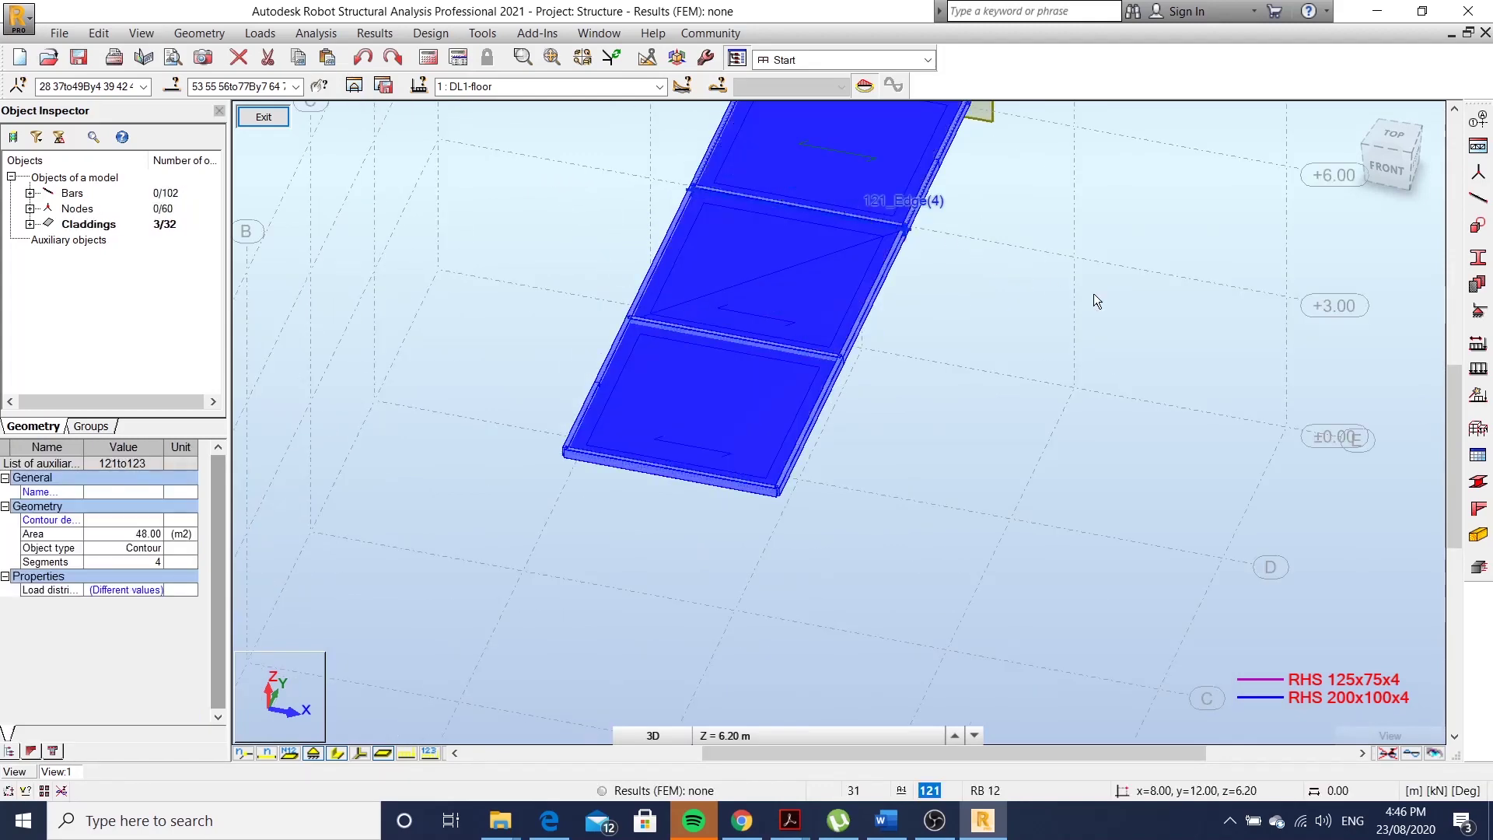
Apply a uniform planar surface load of Z = -1.00 kPa to claddings 121to123.
{"action": "left_click", "coordinate": [1478, 370]}
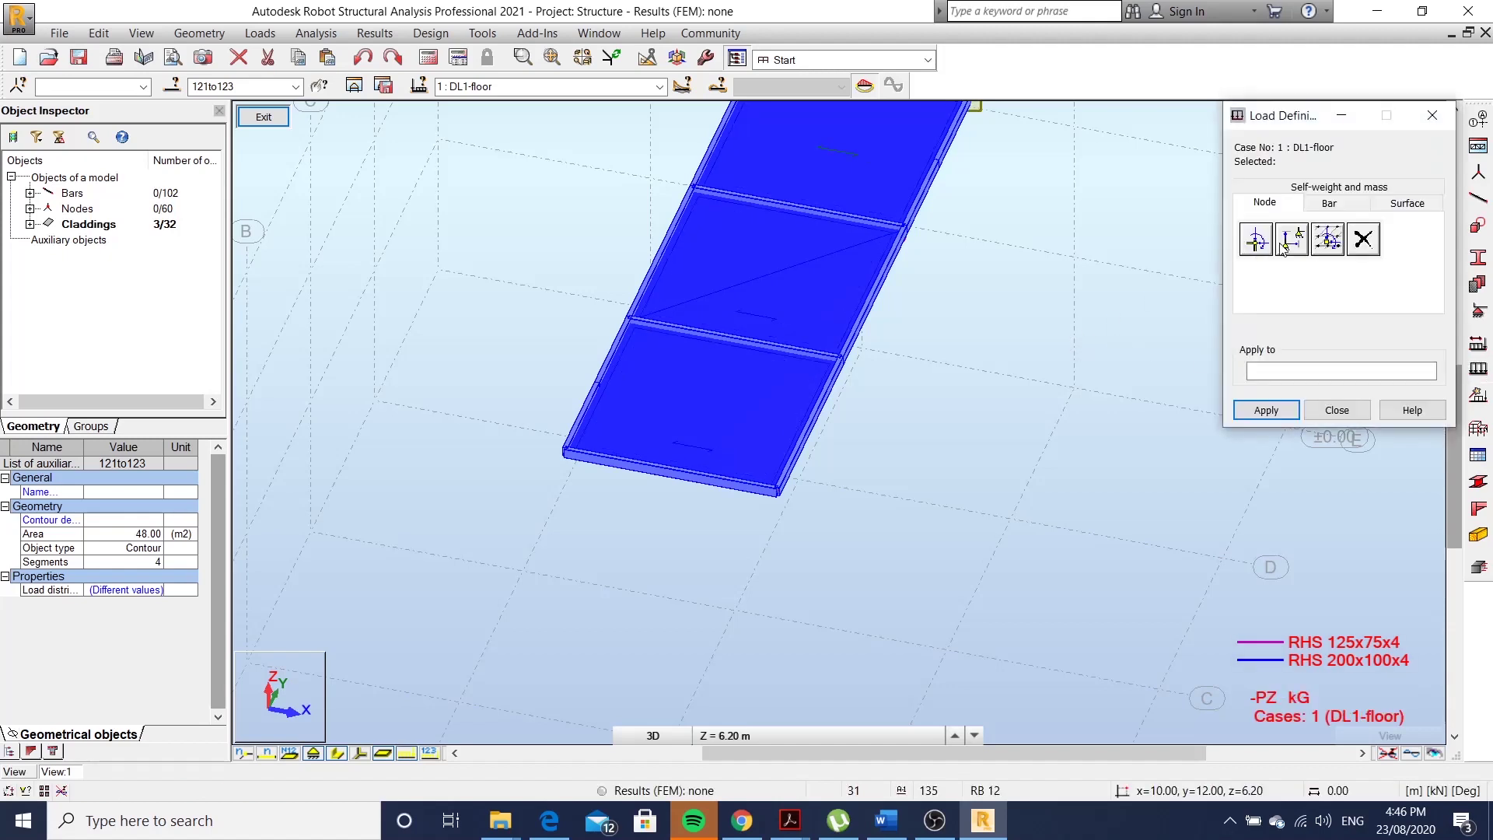
{"action": "left_click", "coordinate": [1405, 203]}
{"action": "left_click", "coordinate": [1255, 241]}
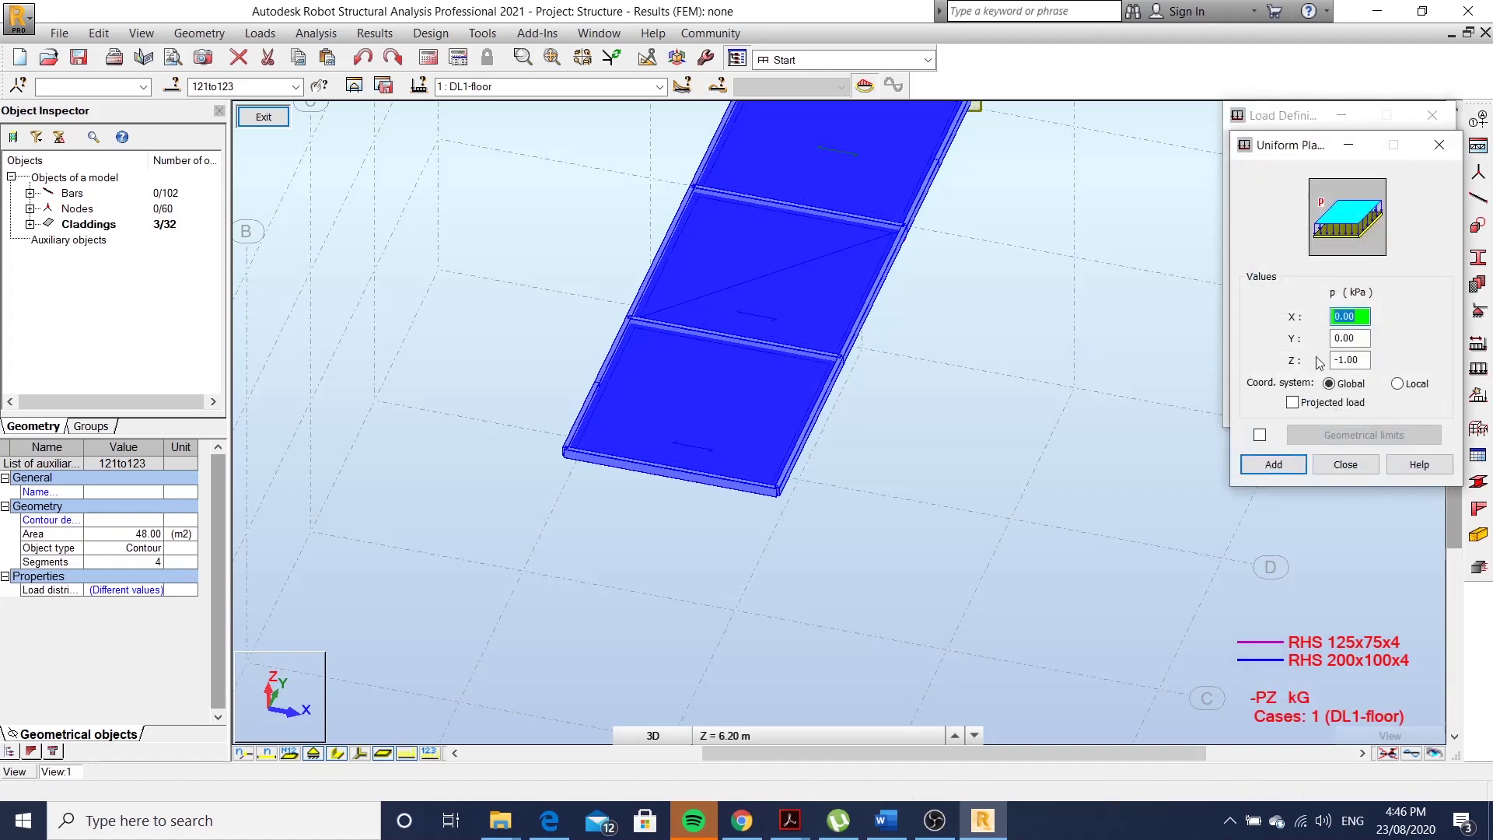
{"action": "left_click", "coordinate": [1275, 464]}
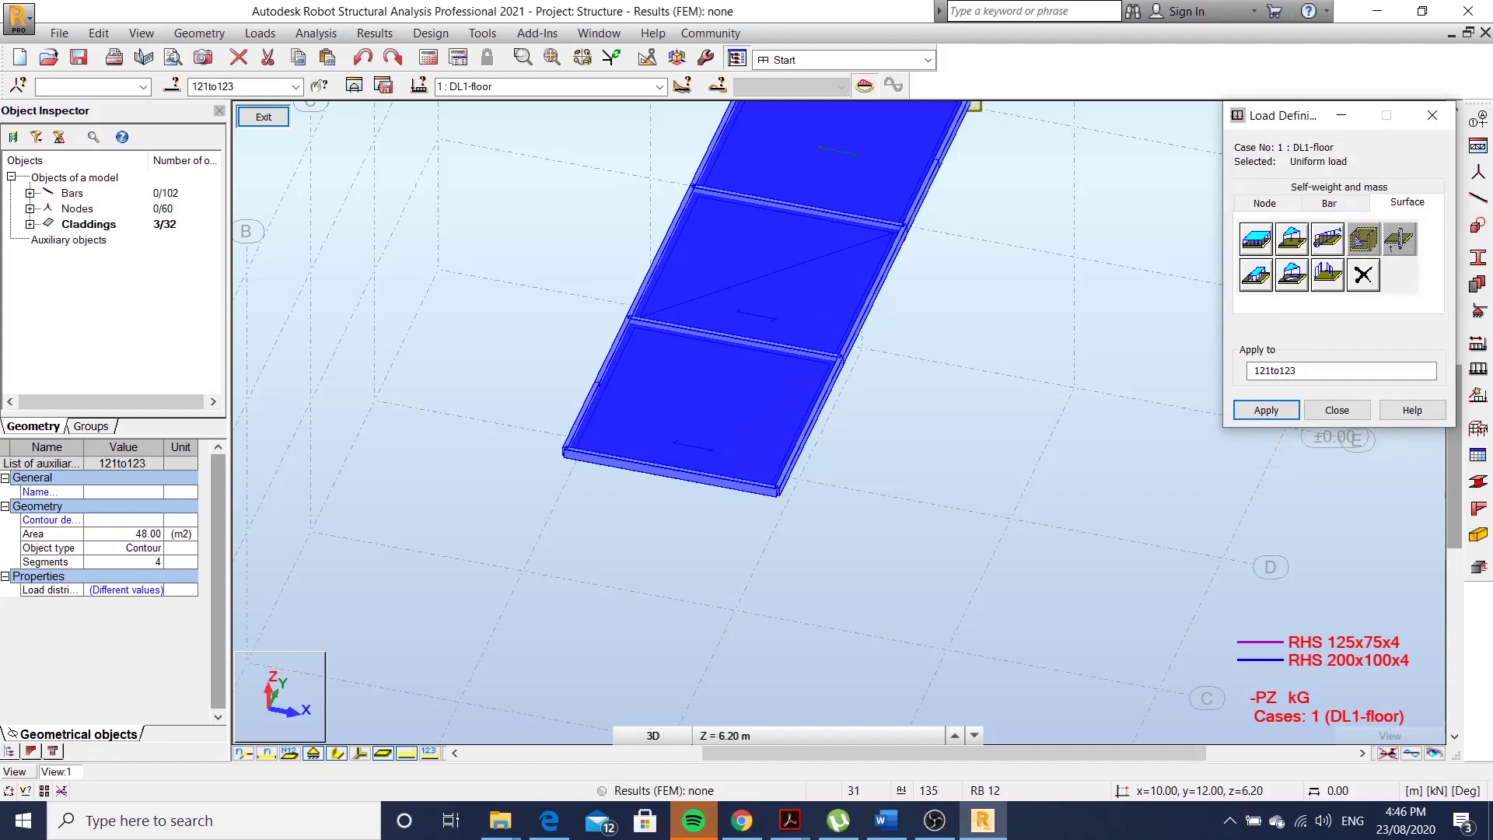
{"action": "left_click", "coordinate": [1276, 416]}
{"action": "left_click", "coordinate": [1337, 411]}
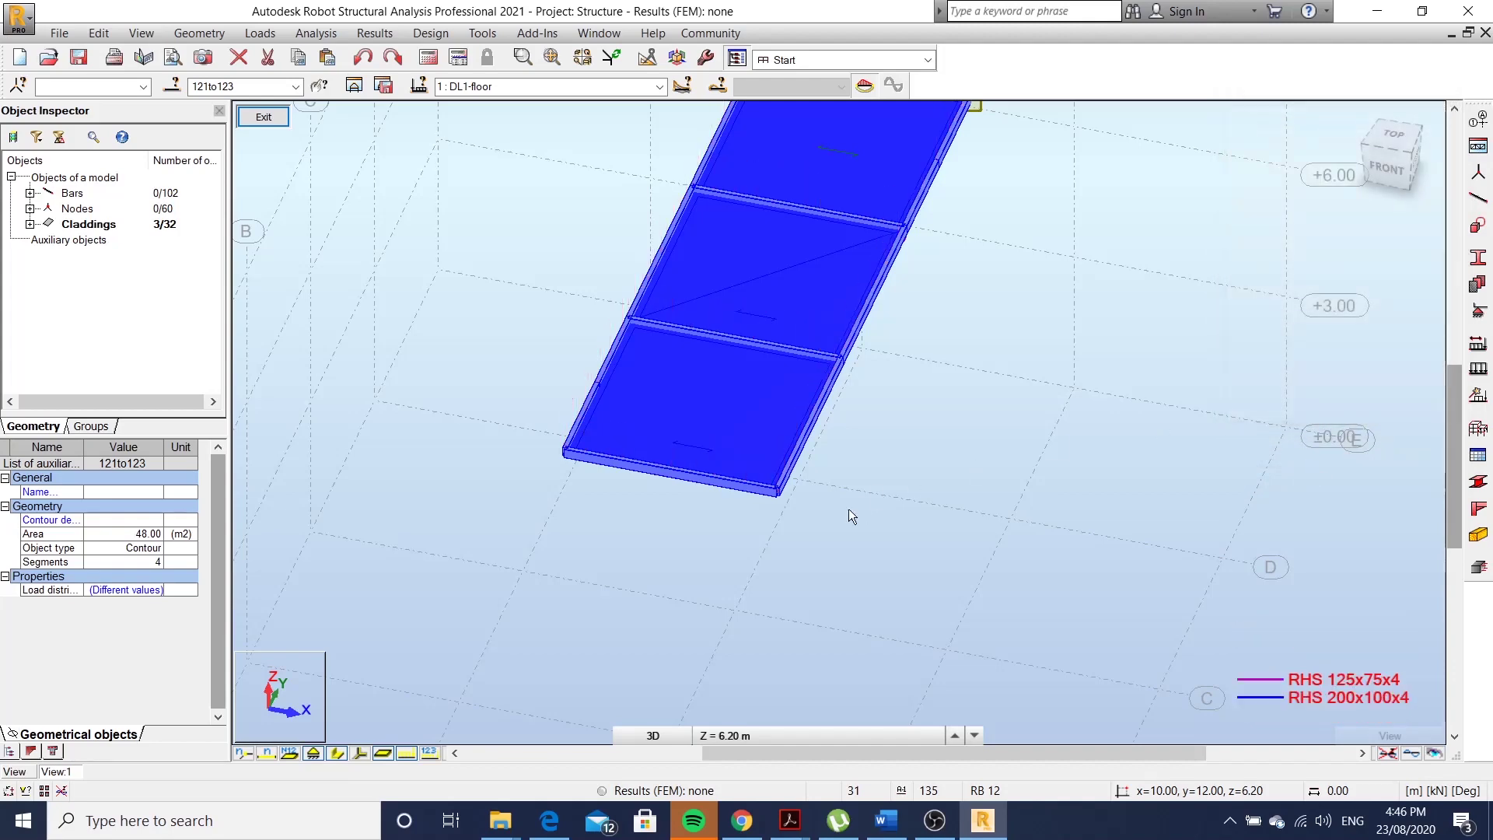
{"action": "scroll", "coordinate": [848, 509], "scroll_direction": "down", "scroll_amount": 3}
Clear the panel selection and display the load values on the upper slab.
{"action": "mouse_move", "coordinate": [939, 474]}
{"action": "middle_mouse_down", "text": "shift"}
{"action": "mouse_move", "coordinate": [915, 438]}
{"action": "mouse_move", "coordinate": [962, 478]}
{"action": "middle_mouse_up", "text": "shift"}
{"action": "left_click", "coordinate": [882, 556]}
{"action": "left_click", "coordinate": [428, 752]}
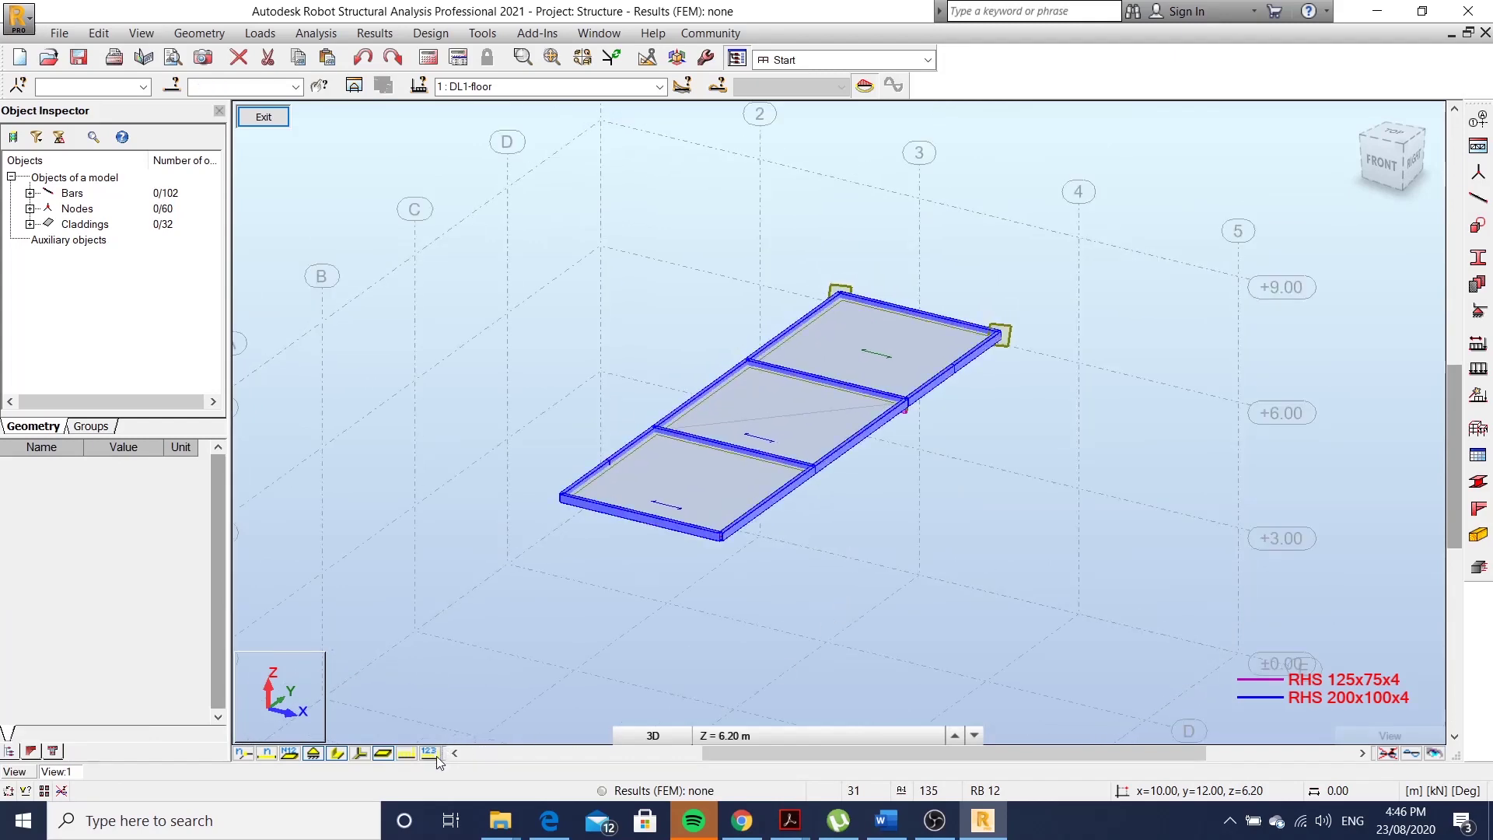
{"action": "mouse_move", "coordinate": [718, 623]}
{"action": "middle_mouse_down", "text": "shift"}
{"action": "mouse_move", "coordinate": [653, 600]}
{"action": "mouse_move", "coordinate": [724, 625]}
{"action": "middle_mouse_up", "text": "shift"}
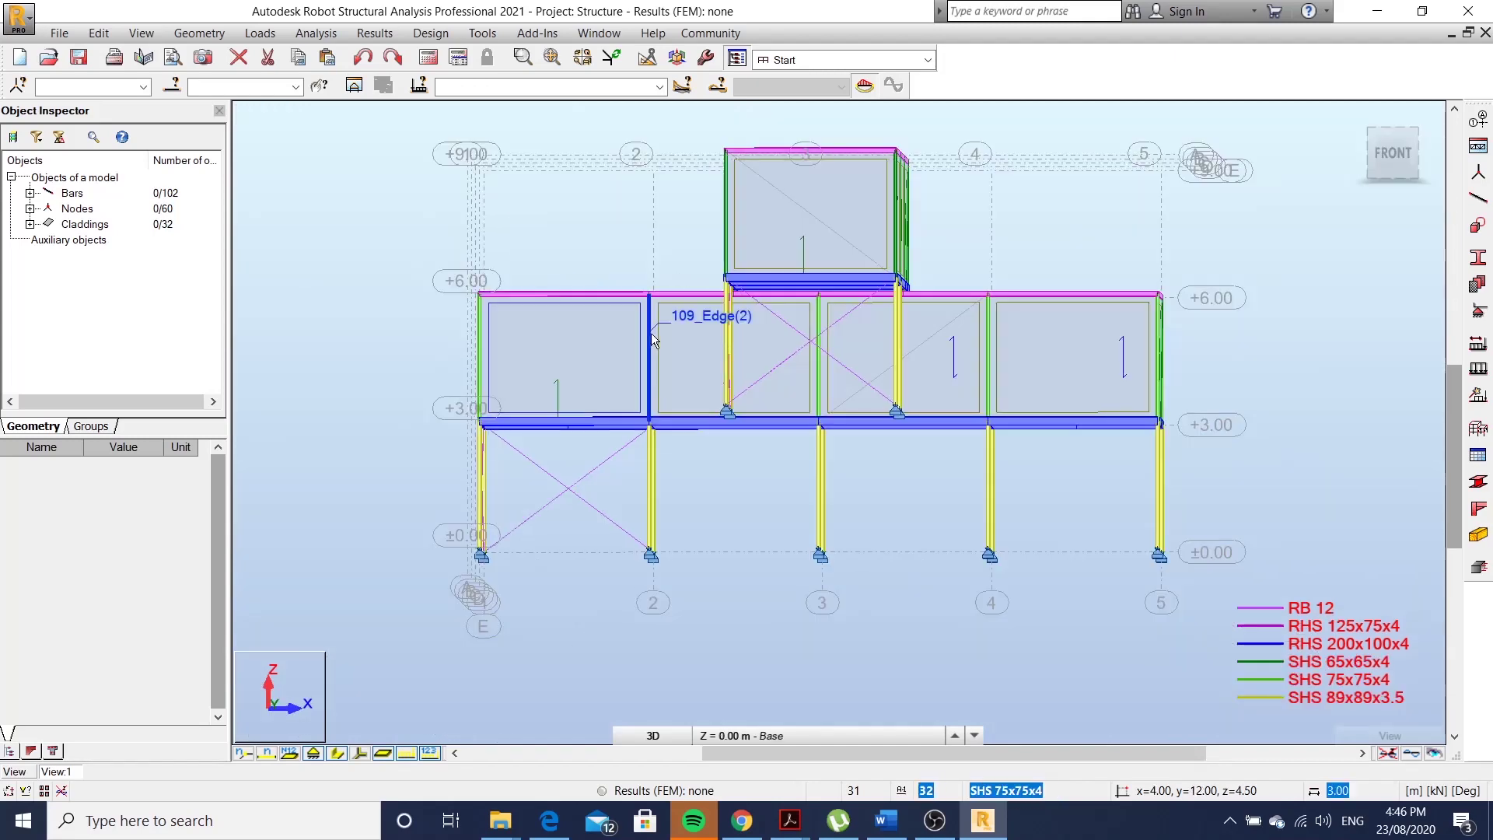
Switch to the 2: DL2-roof load case and window-select the upper roof bars from the front.
{"action": "mouse_move", "coordinate": [723, 452]}
{"action": "middle_mouse_down", "text": "shift"}
{"action": "mouse_move", "coordinate": [700, 460]}
{"action": "mouse_move", "coordinate": [667, 427]}
{"action": "mouse_move", "coordinate": [636, 433]}
{"action": "middle_mouse_up", "text": "shift"}
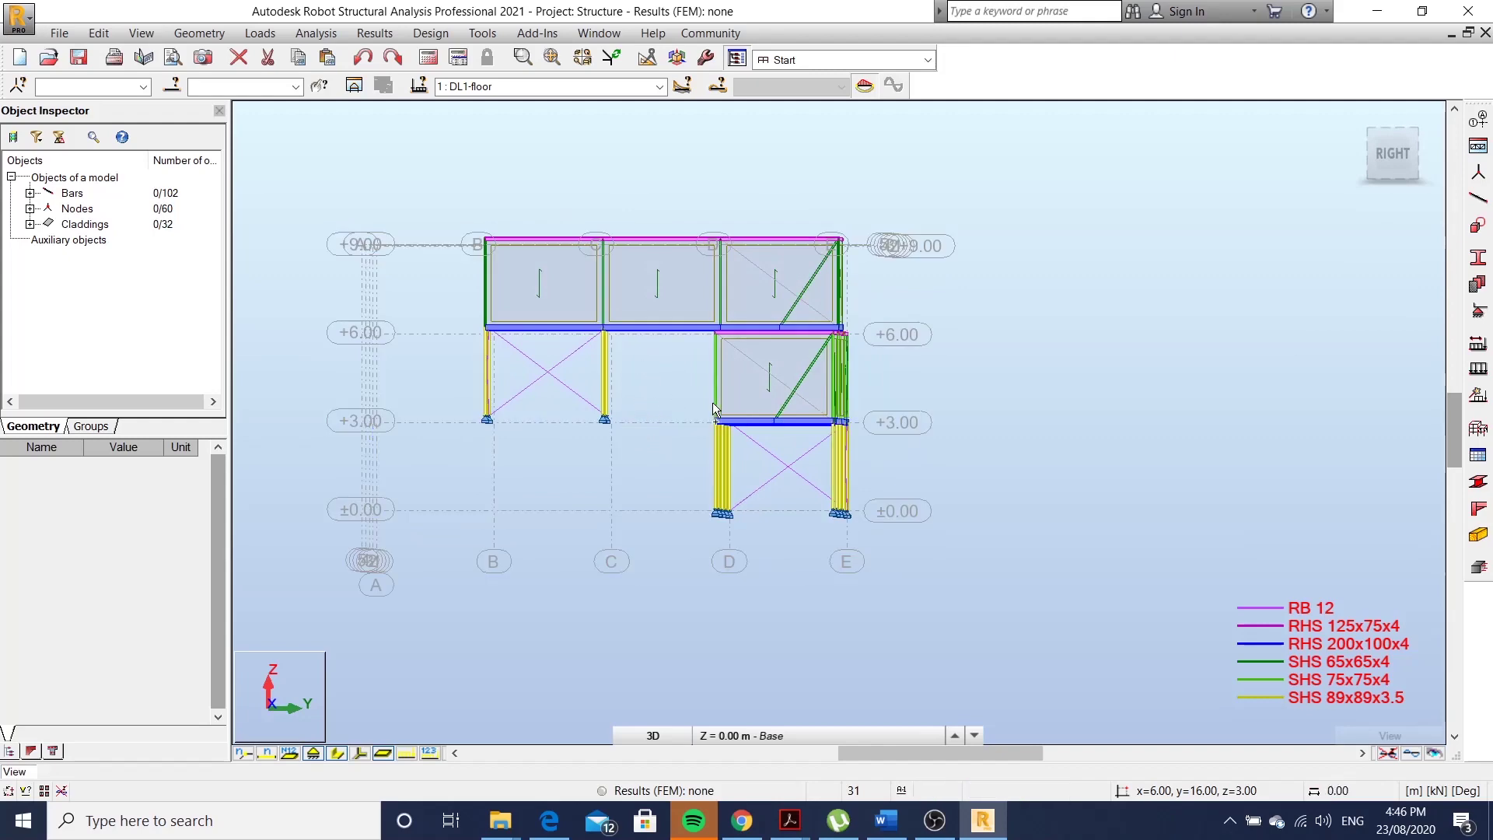
{"action": "middle_click_drag", "start_coordinate": [716, 400], "coordinate": [769, 398], "text": "shift"}
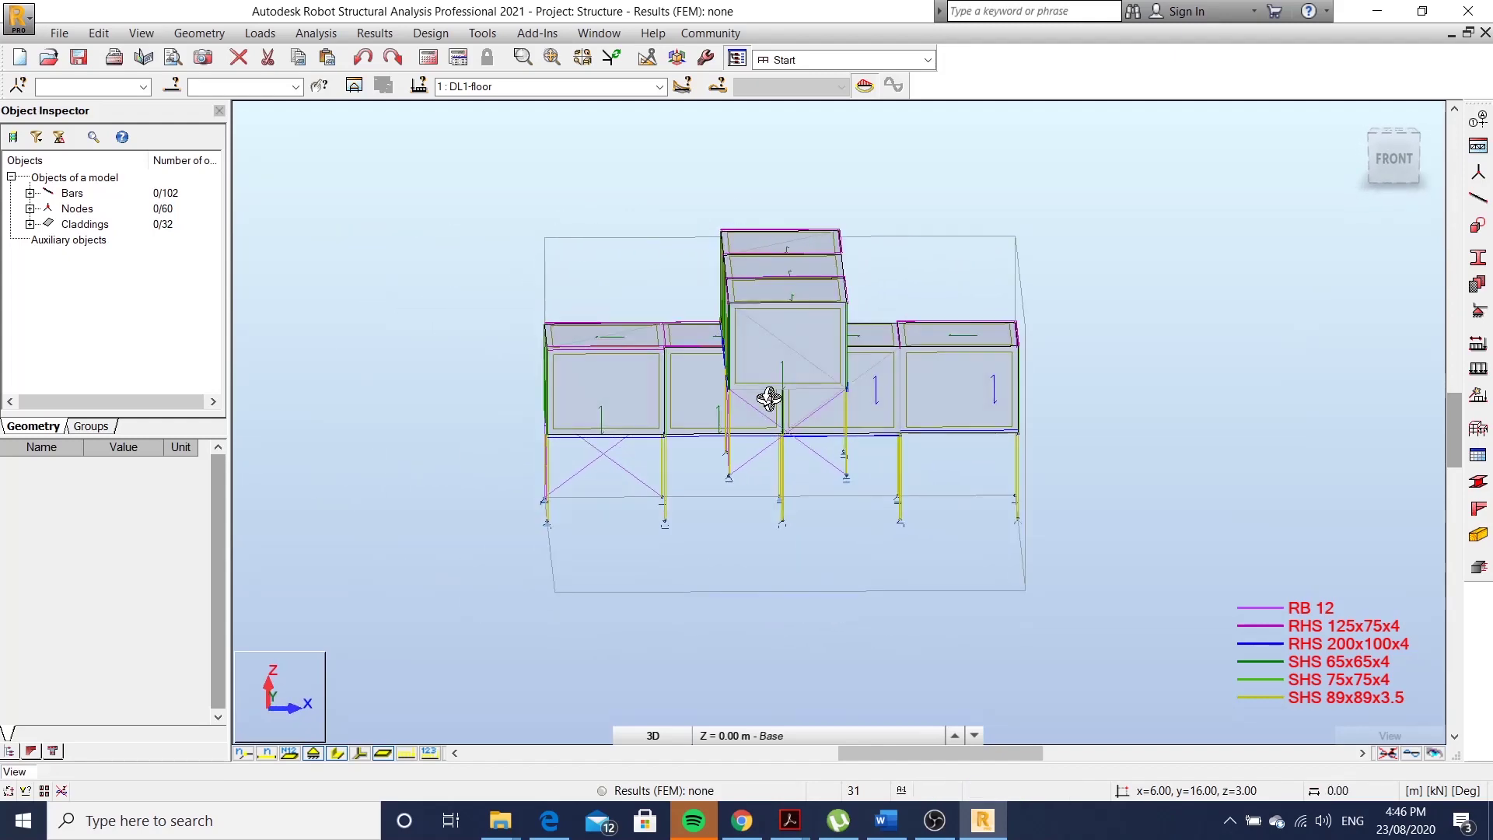
{"action": "left_click", "coordinate": [650, 89]}
{"action": "left_click", "coordinate": [548, 115]}
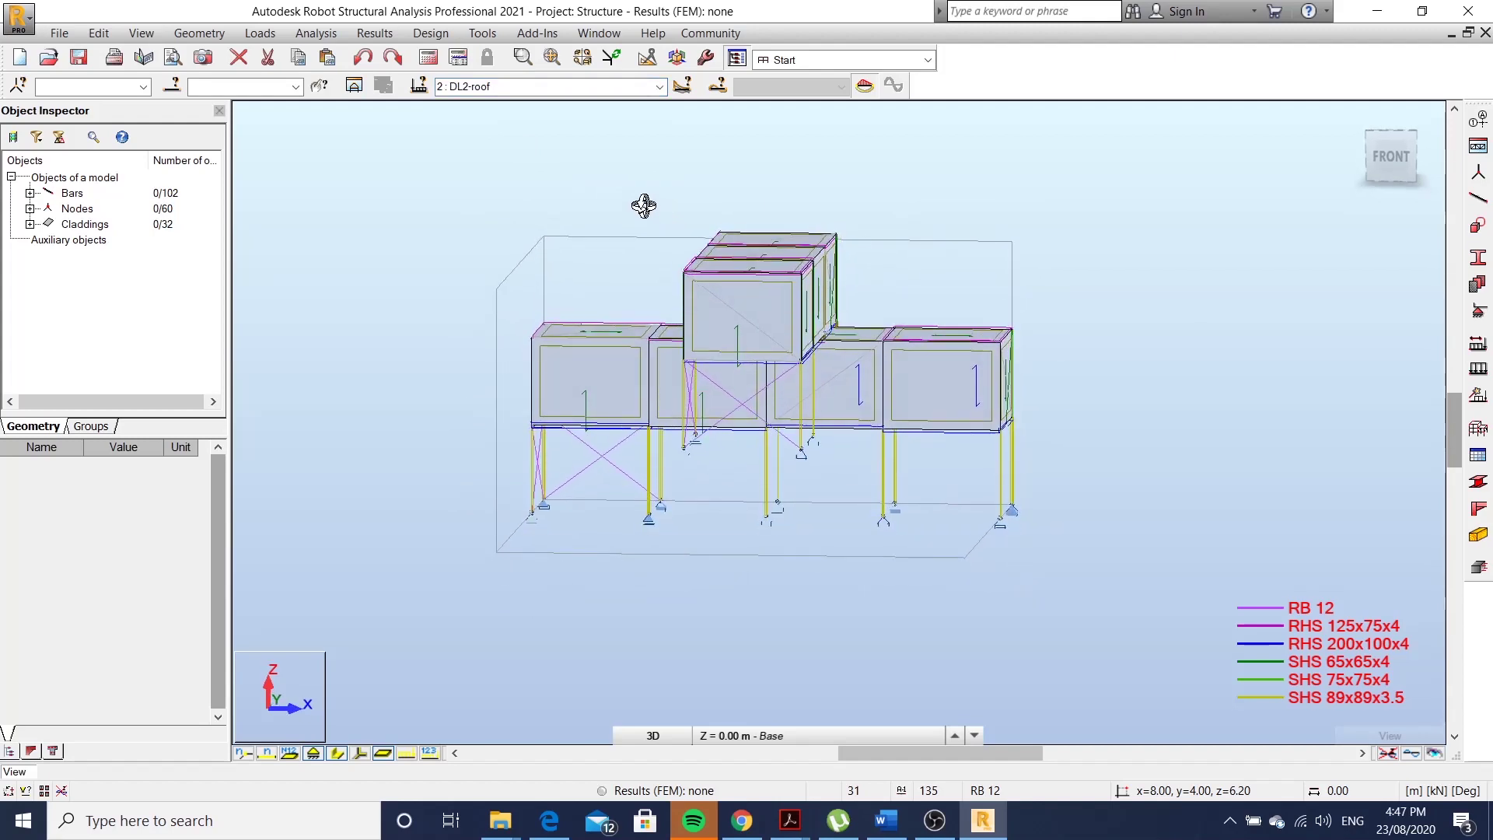
{"action": "middle_click_drag", "start_coordinate": [658, 215], "coordinate": [629, 207], "text": "shift"}
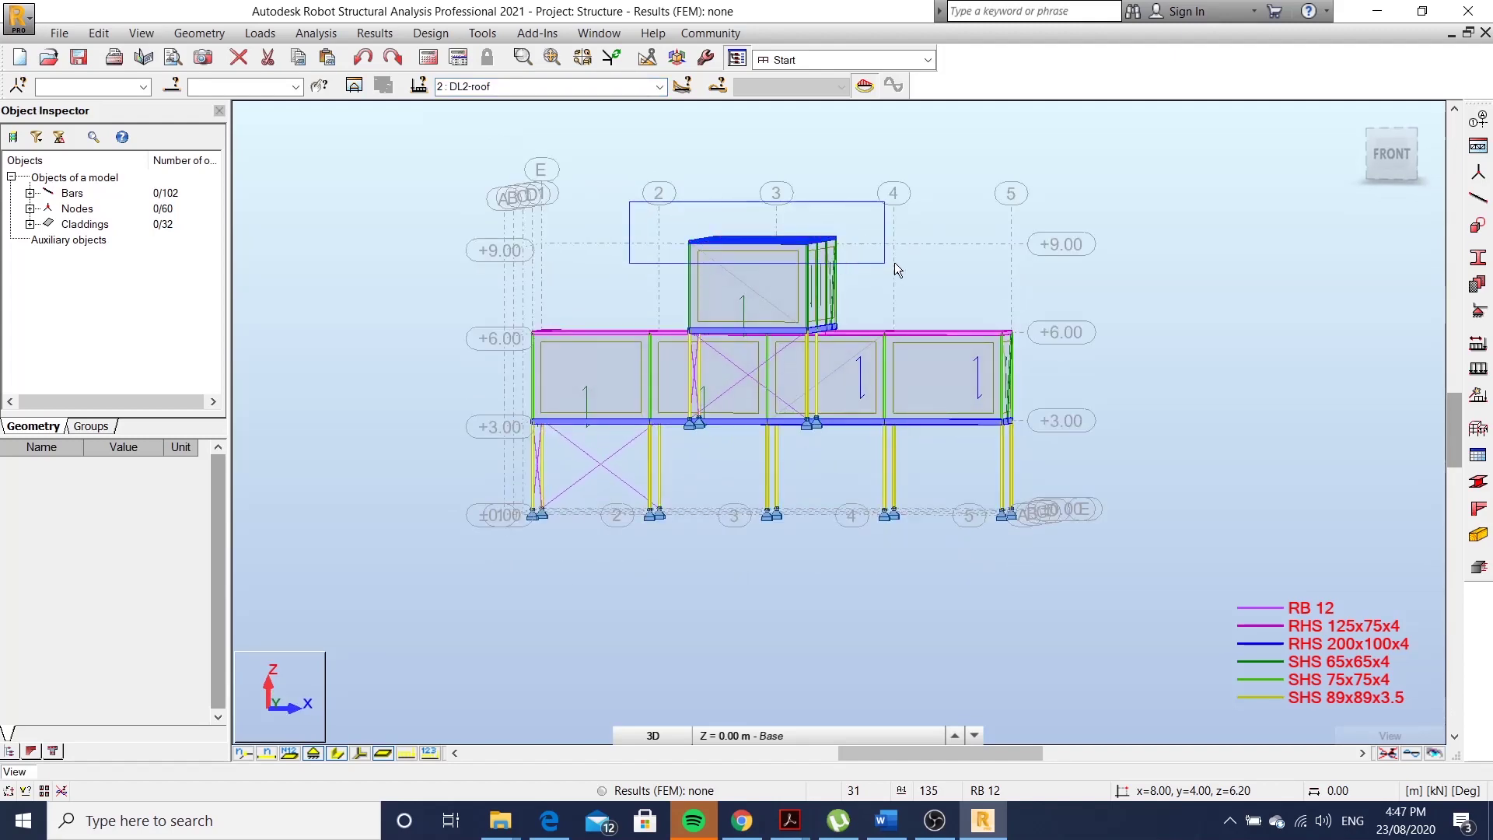
{"action": "left_click_drag", "start_coordinate": [785, 259], "coordinate": [895, 263]}
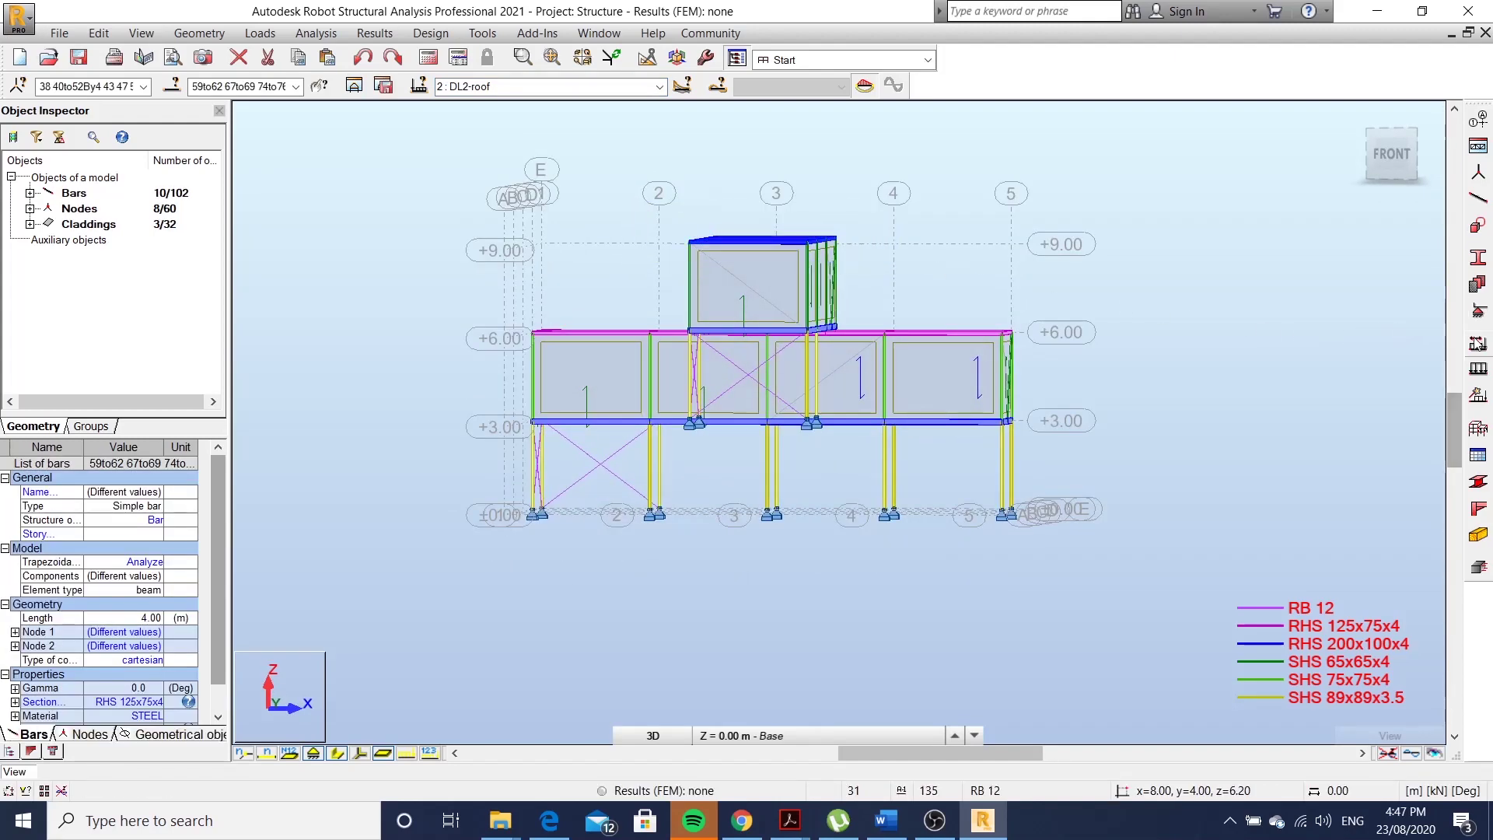
Define a uniform planar surface load with its Z value in Load Definition.
{"action": "left_click", "coordinate": [1478, 369]}
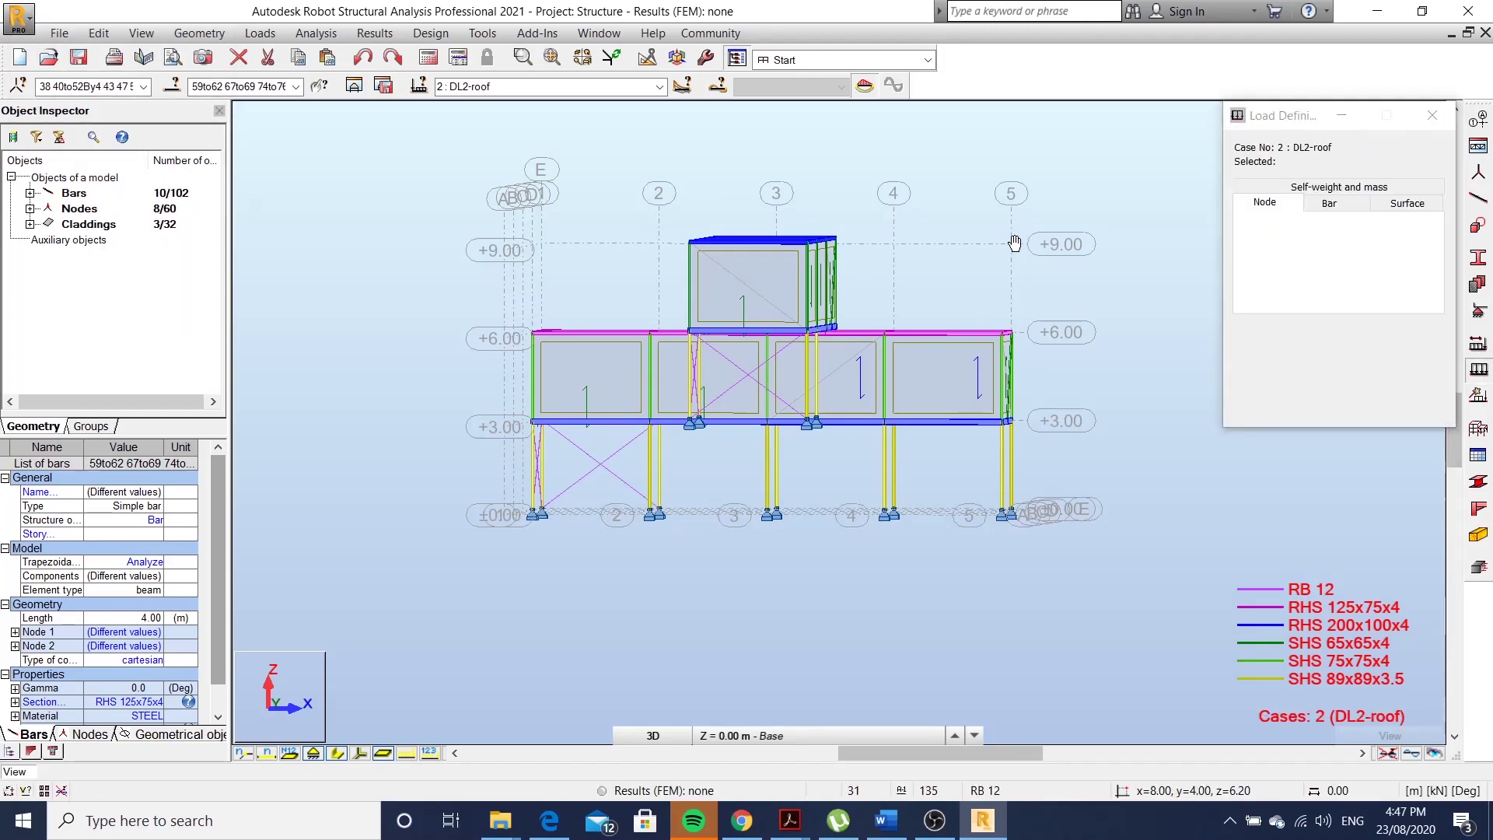
{"action": "middle_click_drag", "start_coordinate": [1010, 244], "coordinate": [981, 305], "text": "shift"}
{"action": "scroll", "coordinate": [654, 134], "scroll_direction": "up", "scroll_amount": 2}
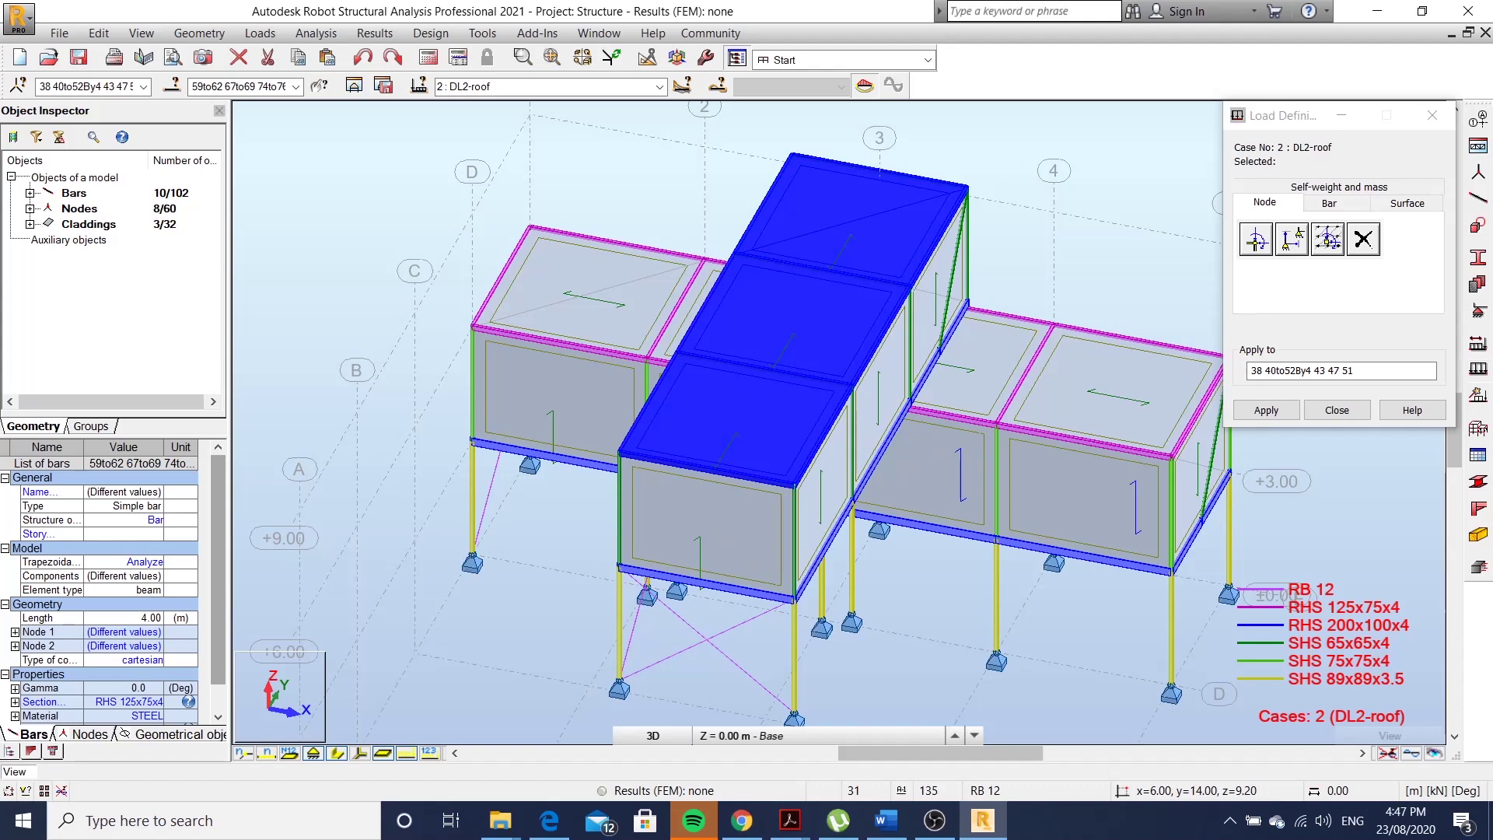
{"action": "left_click", "coordinate": [1408, 204]}
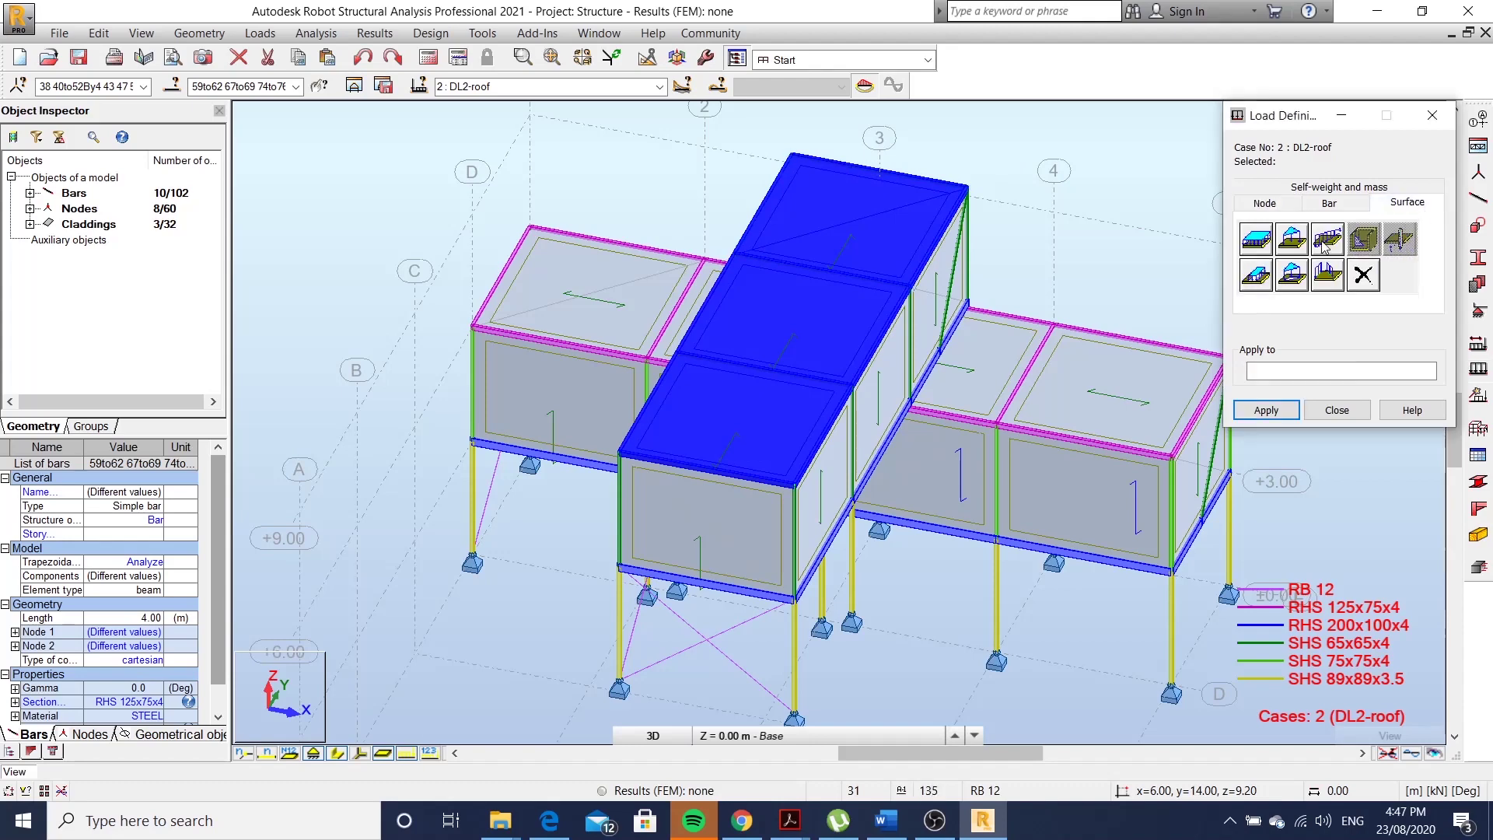
{"action": "left_click", "coordinate": [1255, 239]}
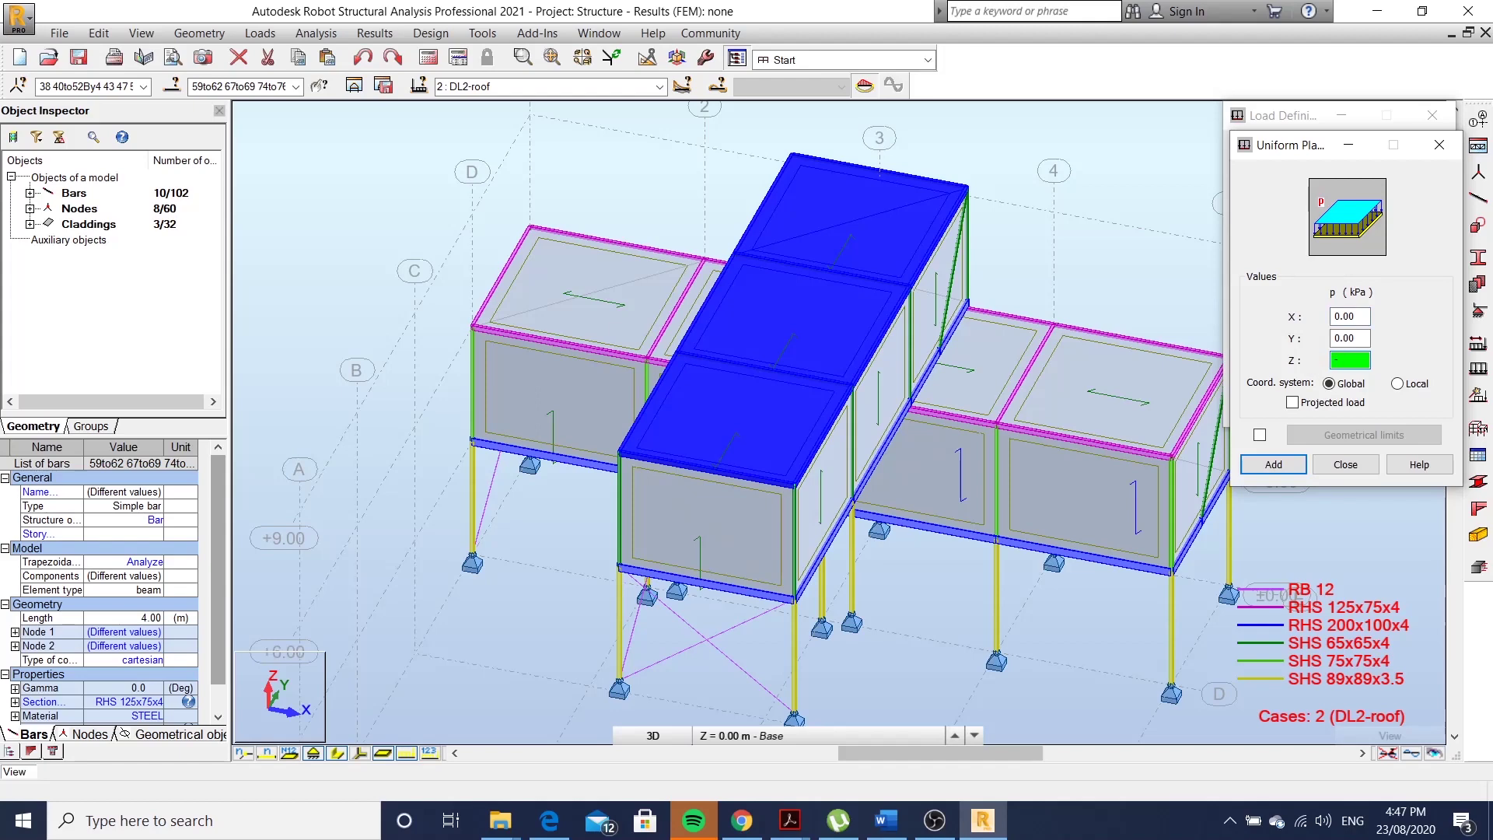
{"action": "left_click", "coordinate": [1278, 465]}
Apply the roof load to claddings 113–116 and 132–134.
{"action": "left_click_drag", "start_coordinate": [1409, 370], "coordinate": [1248, 370]}
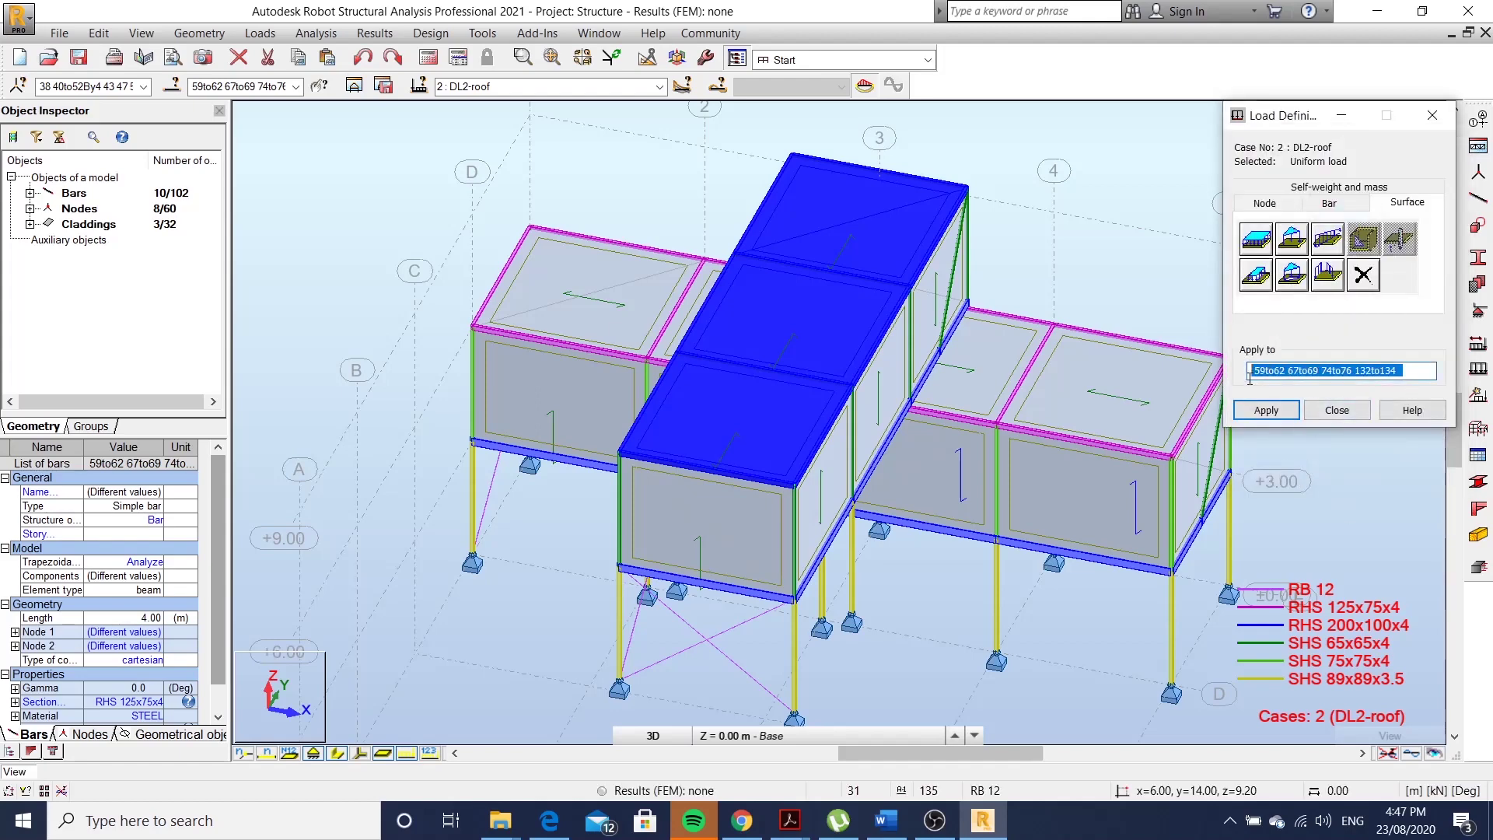
{"action": "left_click", "coordinate": [788, 417]}
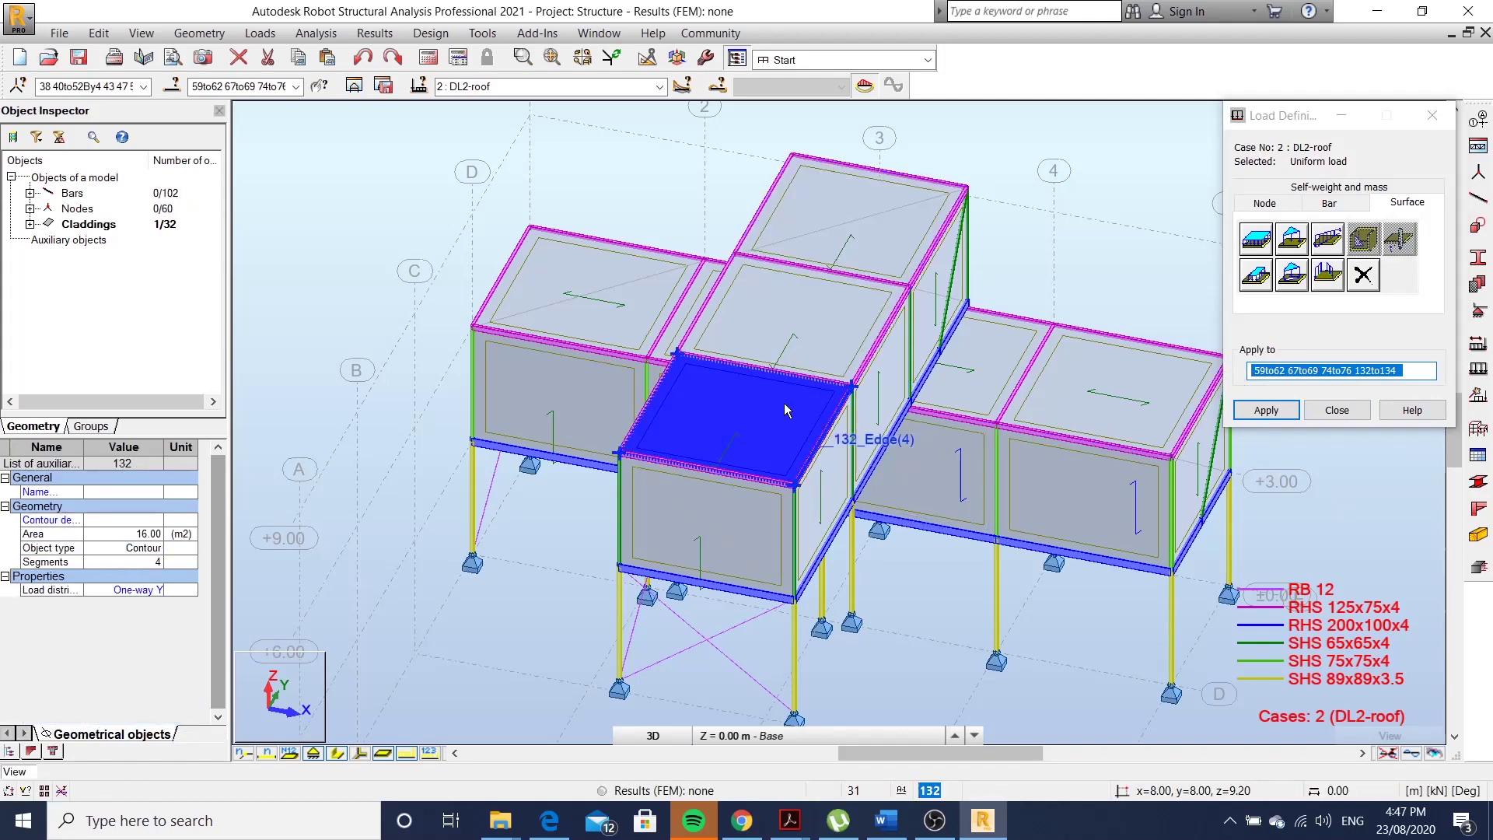
{"action": "left_click", "coordinate": [840, 274], "text": "ctrl"}
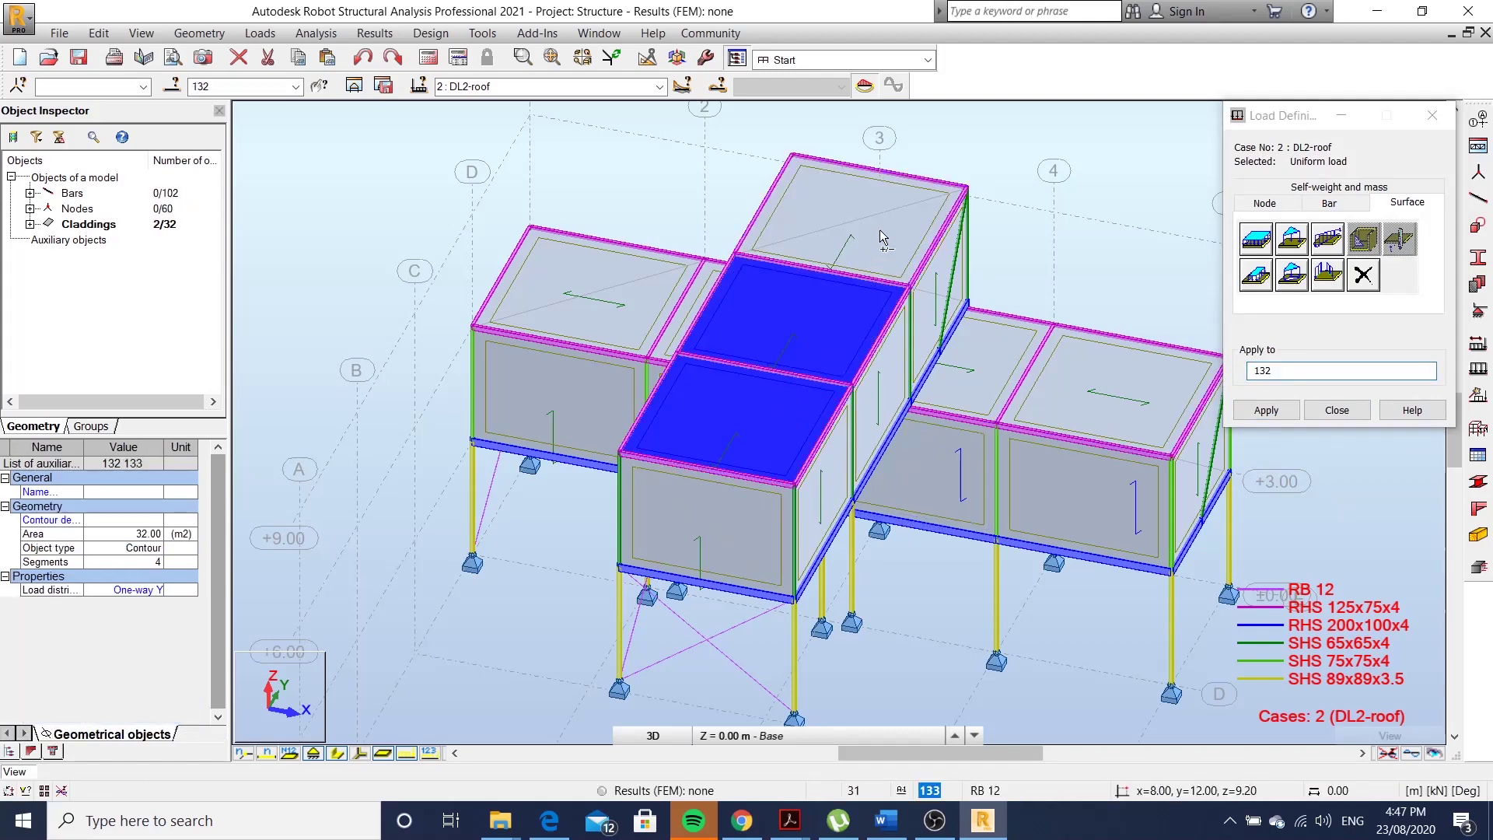
{"action": "left_click", "coordinate": [933, 232], "text": "ctrl"}
{"action": "left_click", "coordinate": [1079, 368], "text": "ctrl"}
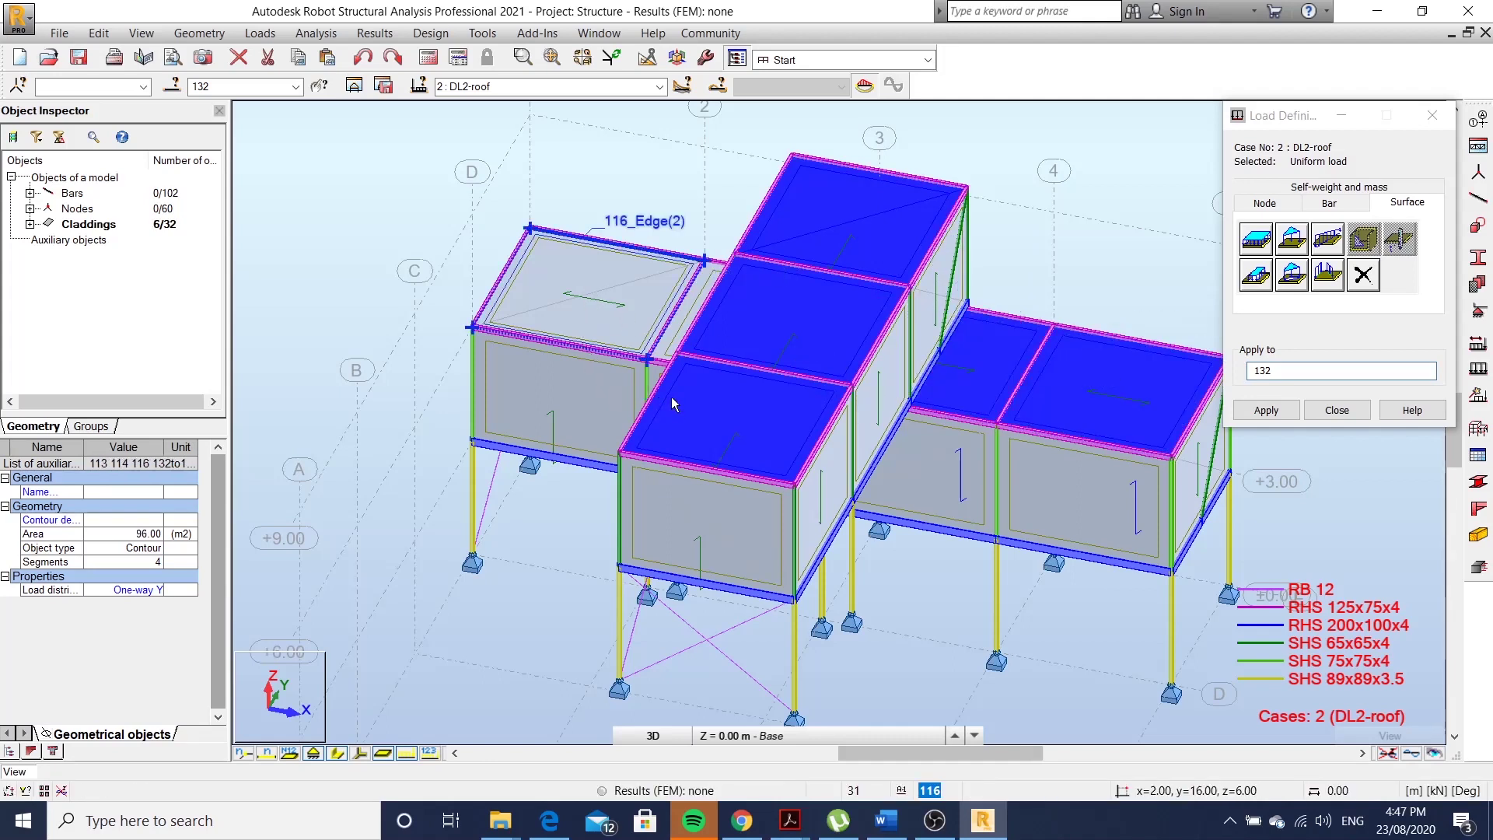
{"action": "left_click", "coordinate": [634, 398]}
{"action": "mouse_move", "coordinate": [744, 403]}
{"action": "middle_mouse_down", "text": "shift"}
{"action": "mouse_move", "coordinate": [766, 419]}
{"action": "mouse_move", "coordinate": [791, 583]}
{"action": "middle_mouse_up", "text": "shift"}
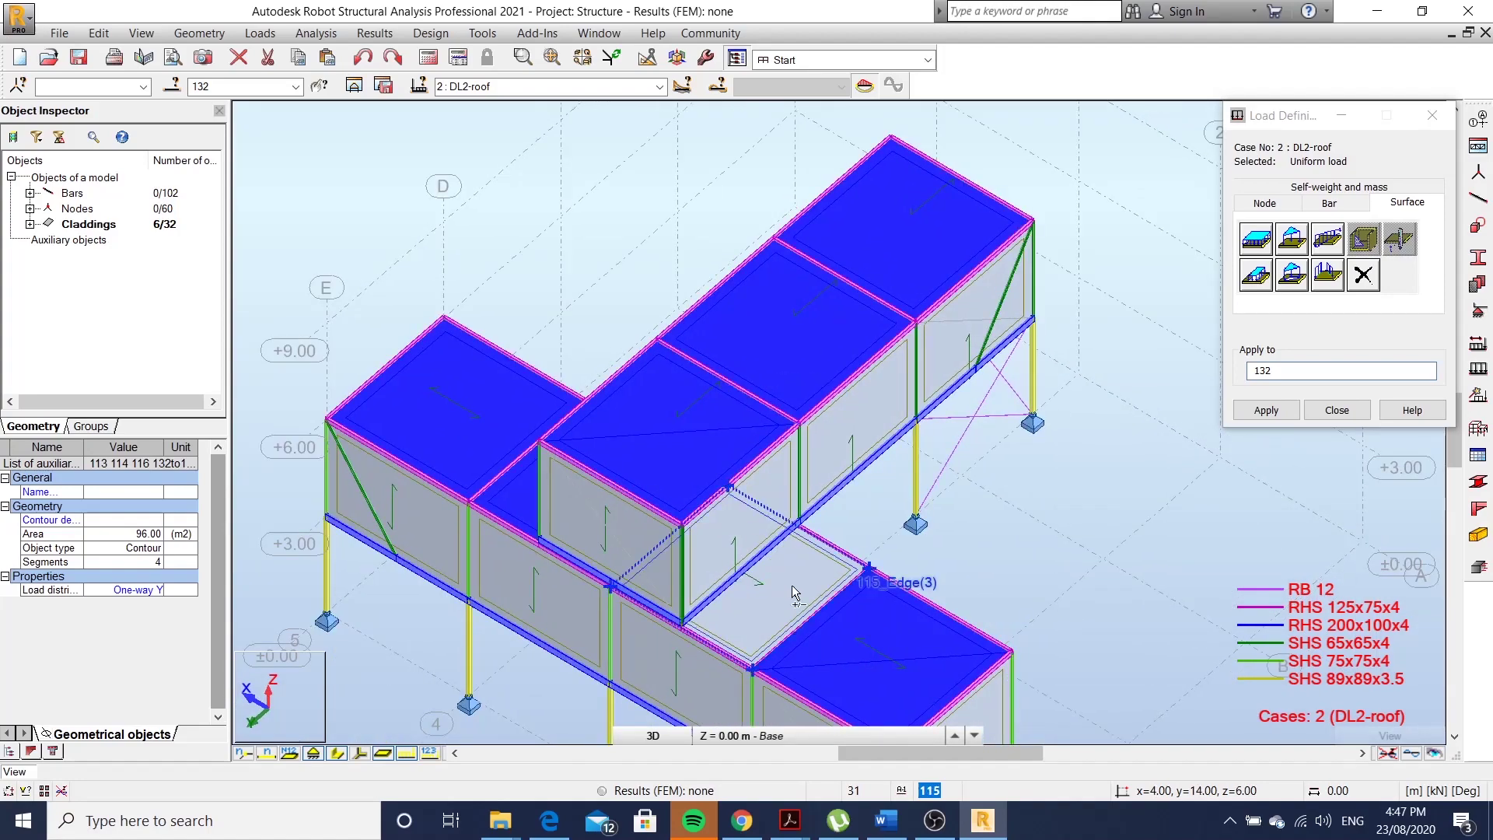
{"action": "left_click", "coordinate": [818, 563]}
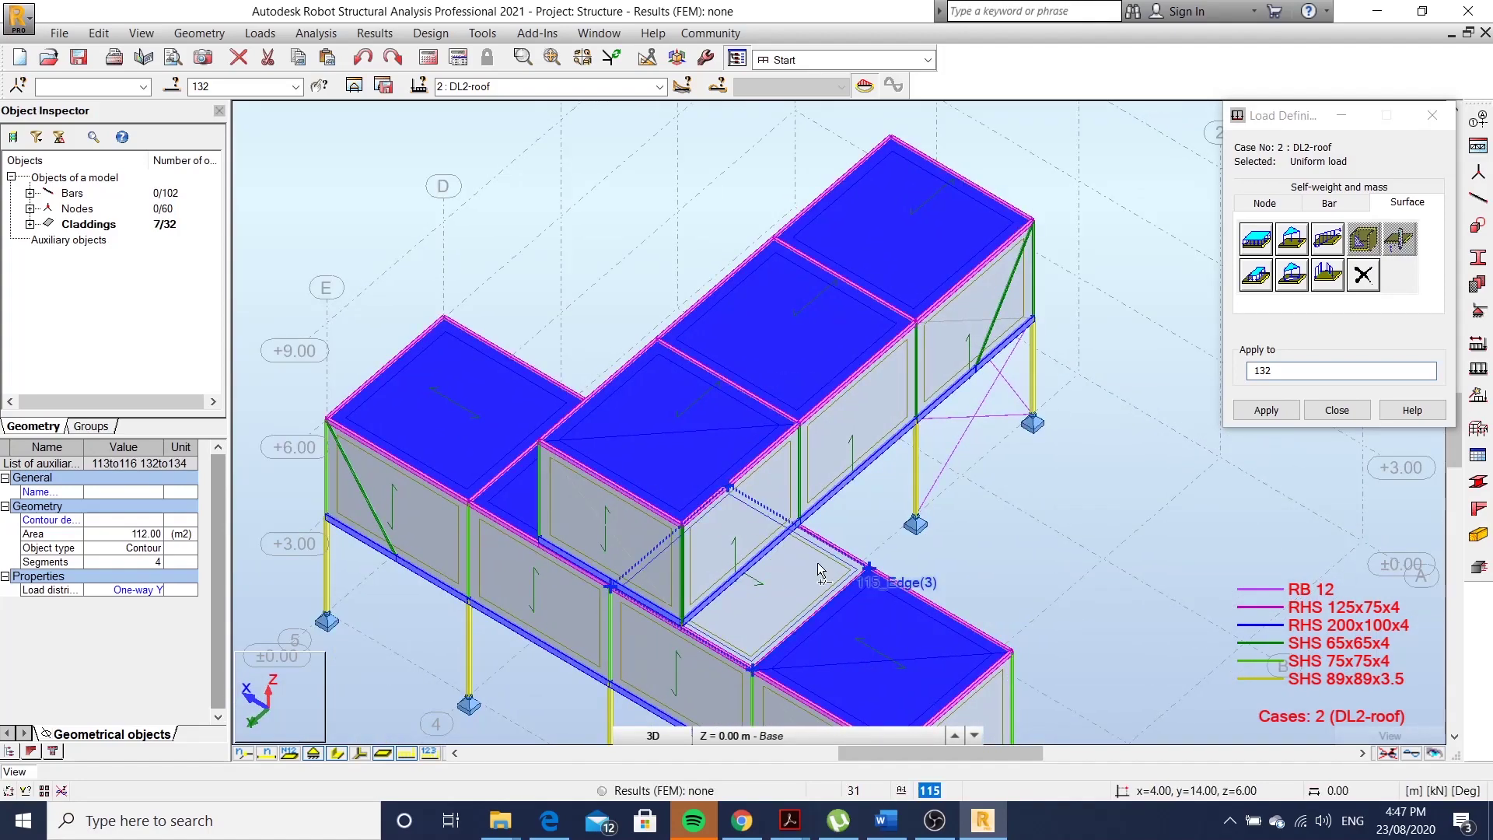
{"action": "left_click", "coordinate": [1269, 415]}
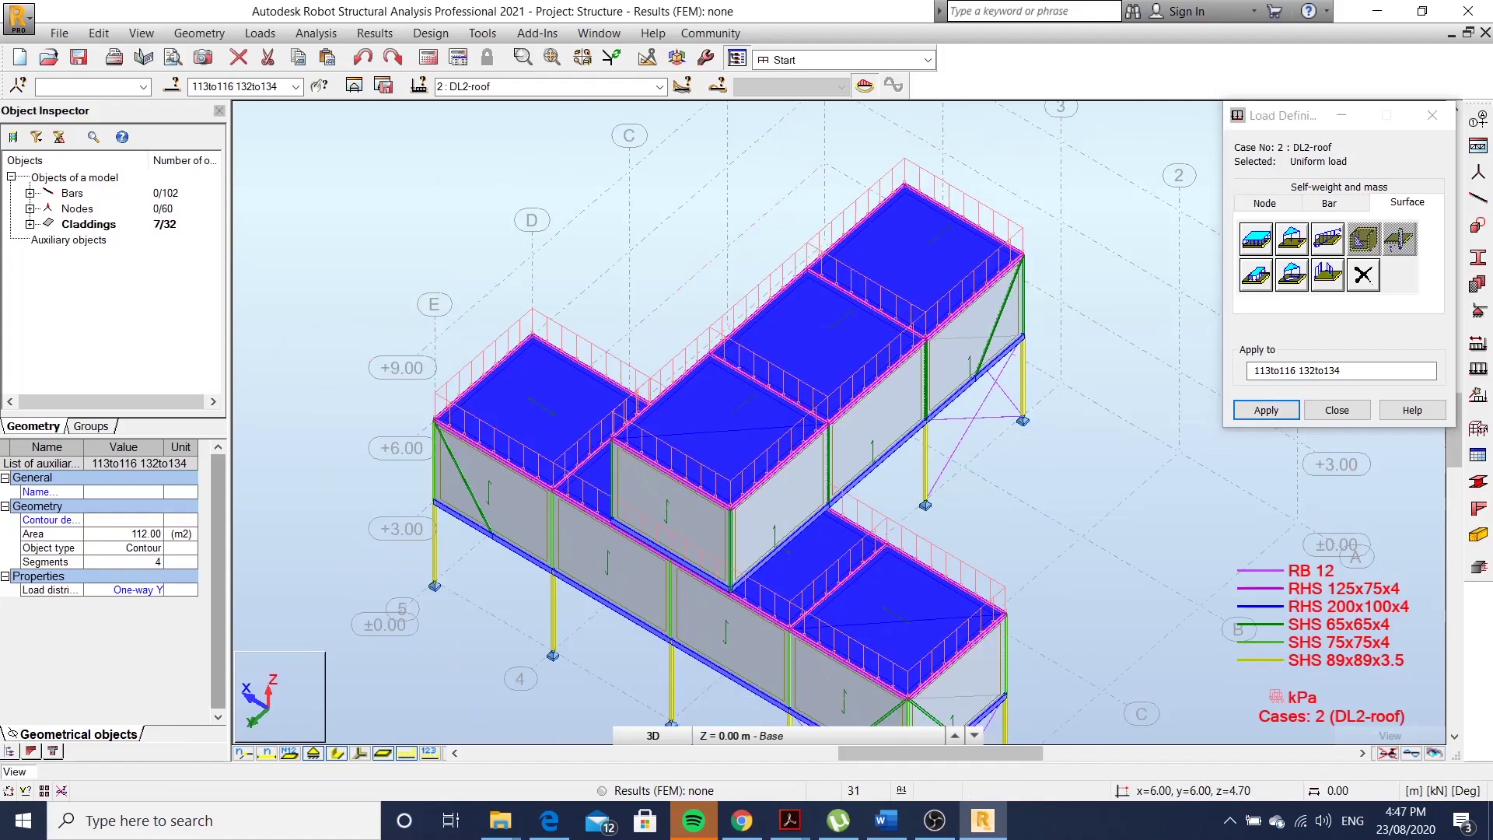
Inspect the roof loads from an isometric view and close Load Definition.
{"action": "middle_click_drag", "start_coordinate": [979, 503], "coordinate": [893, 482], "text": "shift"}
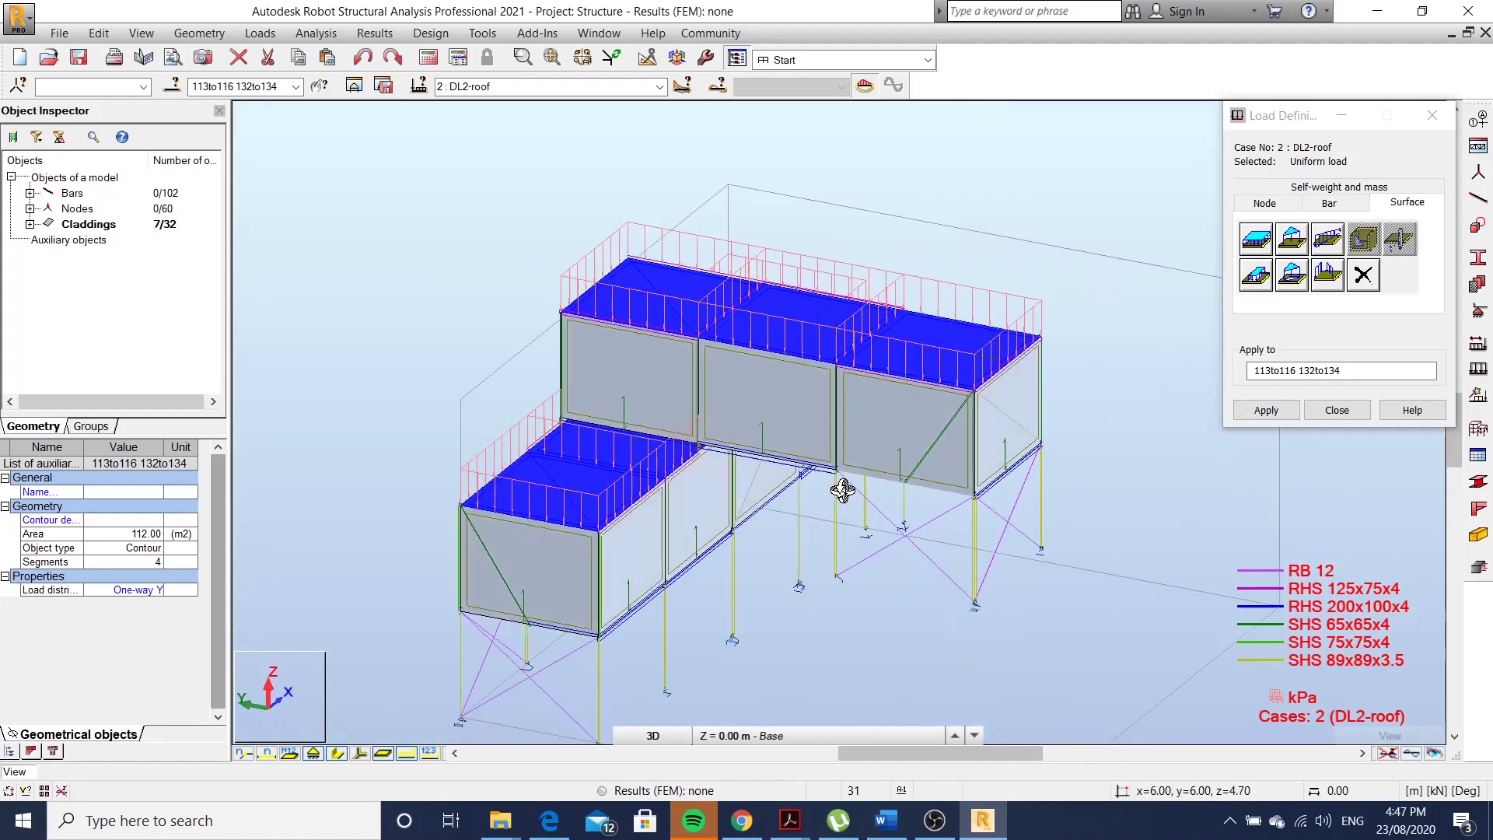
{"action": "middle_click_drag", "start_coordinate": [892, 482], "coordinate": [1194, 458], "text": "shift"}
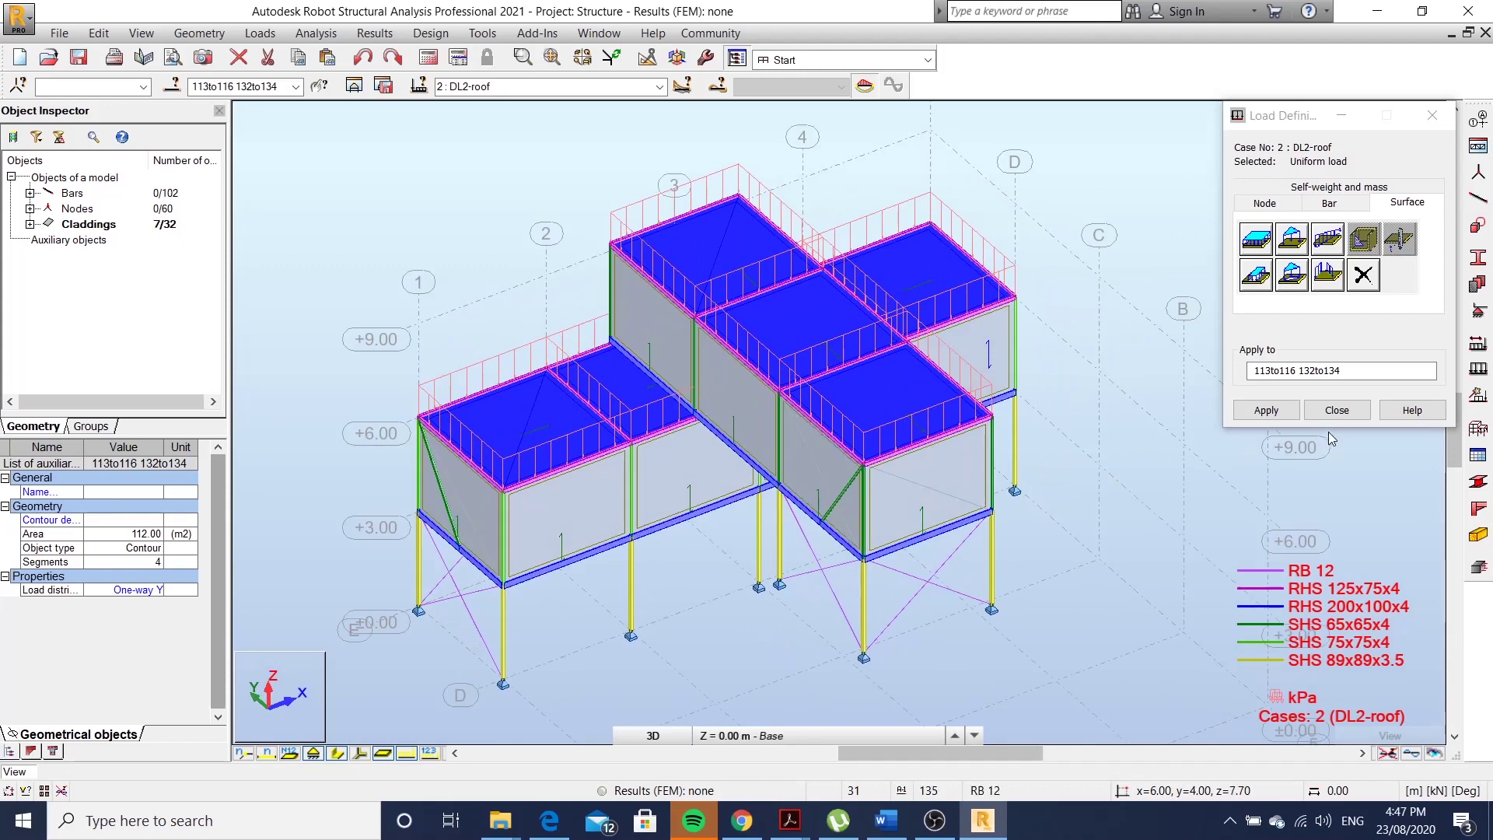
{"action": "left_click", "coordinate": [1338, 410]}
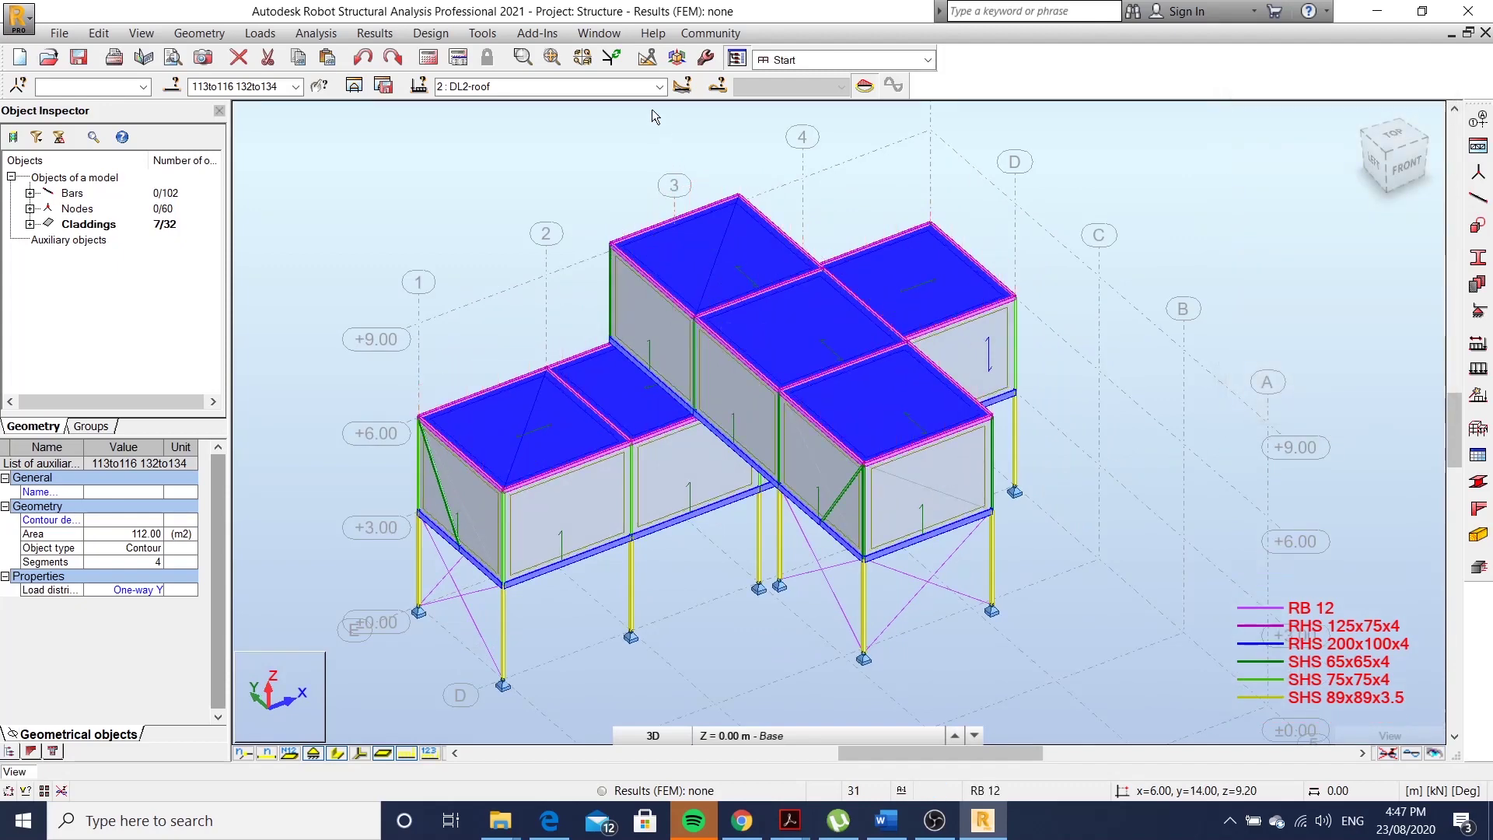
Make 3: LL1-floor the current load case and turn to the left view.
{"action": "left_click", "coordinate": [660, 87]}
{"action": "left_click", "coordinate": [488, 129]}
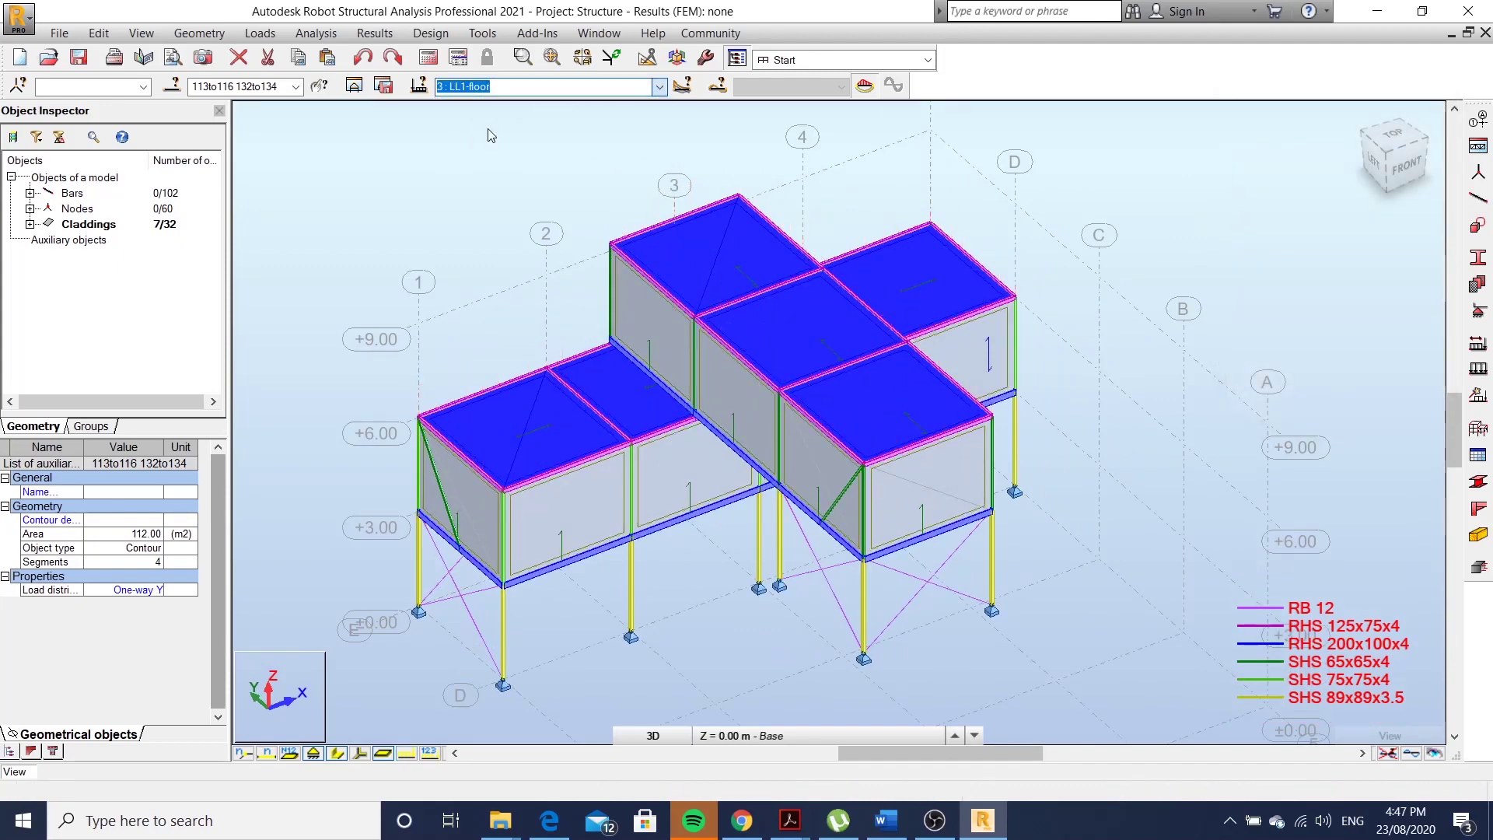
{"action": "mouse_move", "coordinate": [700, 443]}
{"action": "middle_mouse_down", "text": "shift"}
{"action": "mouse_move", "coordinate": [758, 416]}
{"action": "mouse_move", "coordinate": [779, 358]}
{"action": "mouse_move", "coordinate": [777, 387]}
{"action": "mouse_move", "coordinate": [776, 361]}
{"action": "mouse_move", "coordinate": [695, 451]}
{"action": "middle_mouse_up", "text": "shift"}
Select the +3.00 floor claddings 120, 119, 118 and 117.
{"action": "left_click", "coordinate": [699, 434]}
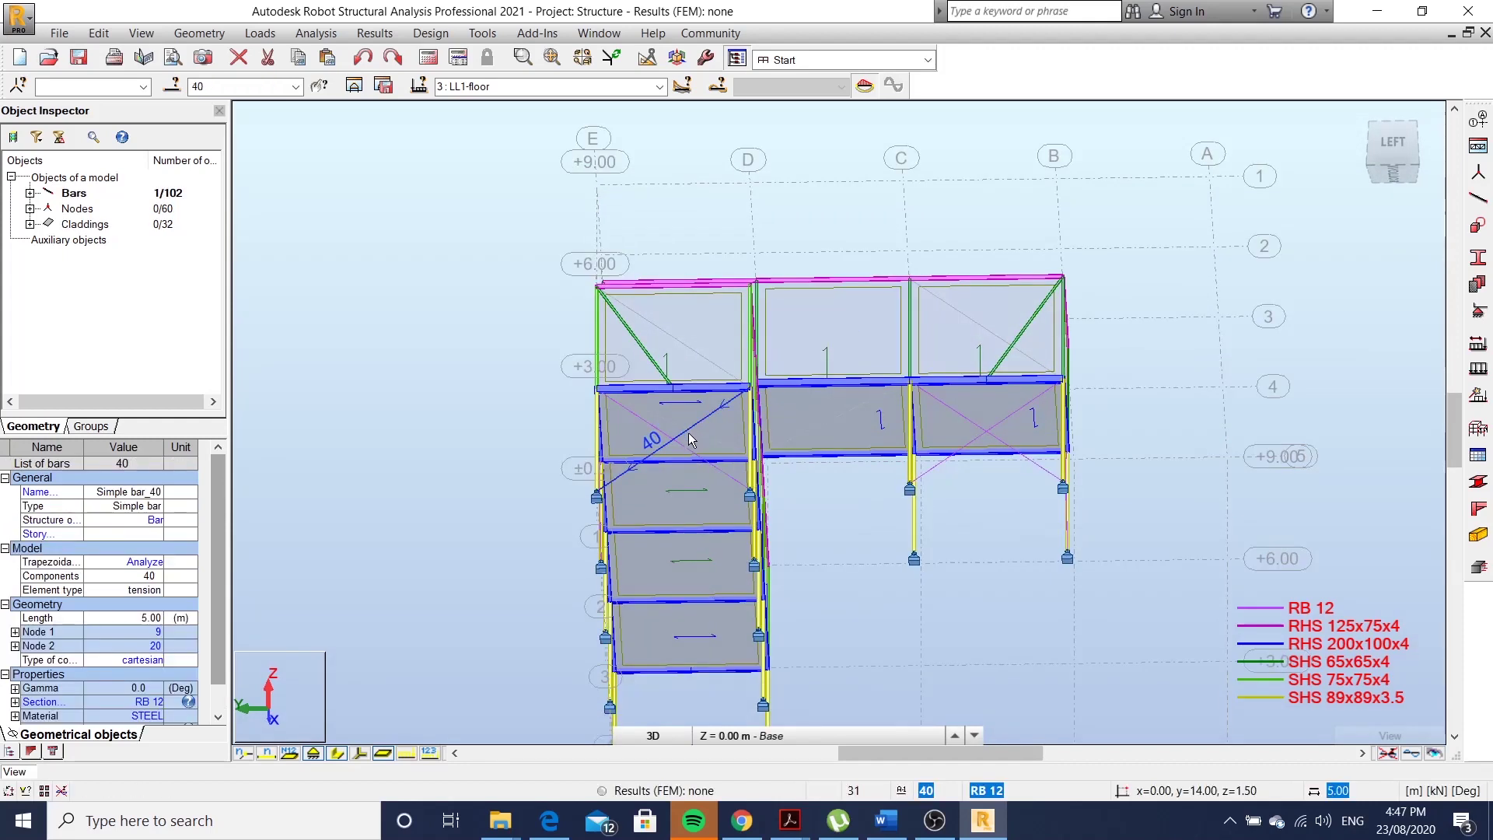
{"action": "left_click", "coordinate": [706, 439]}
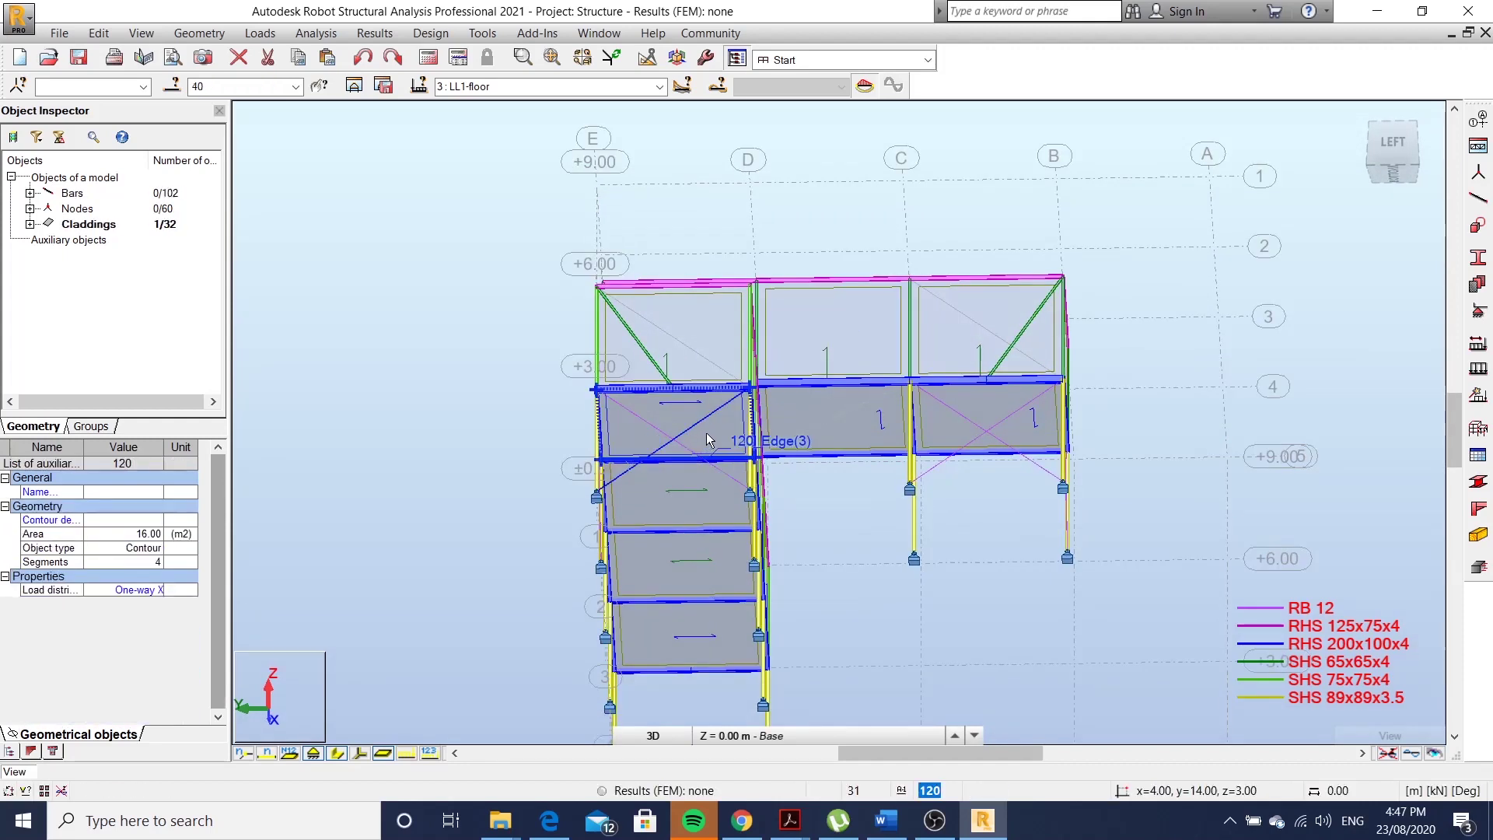
{"action": "left_click", "coordinate": [719, 500], "text": "ctrl"}
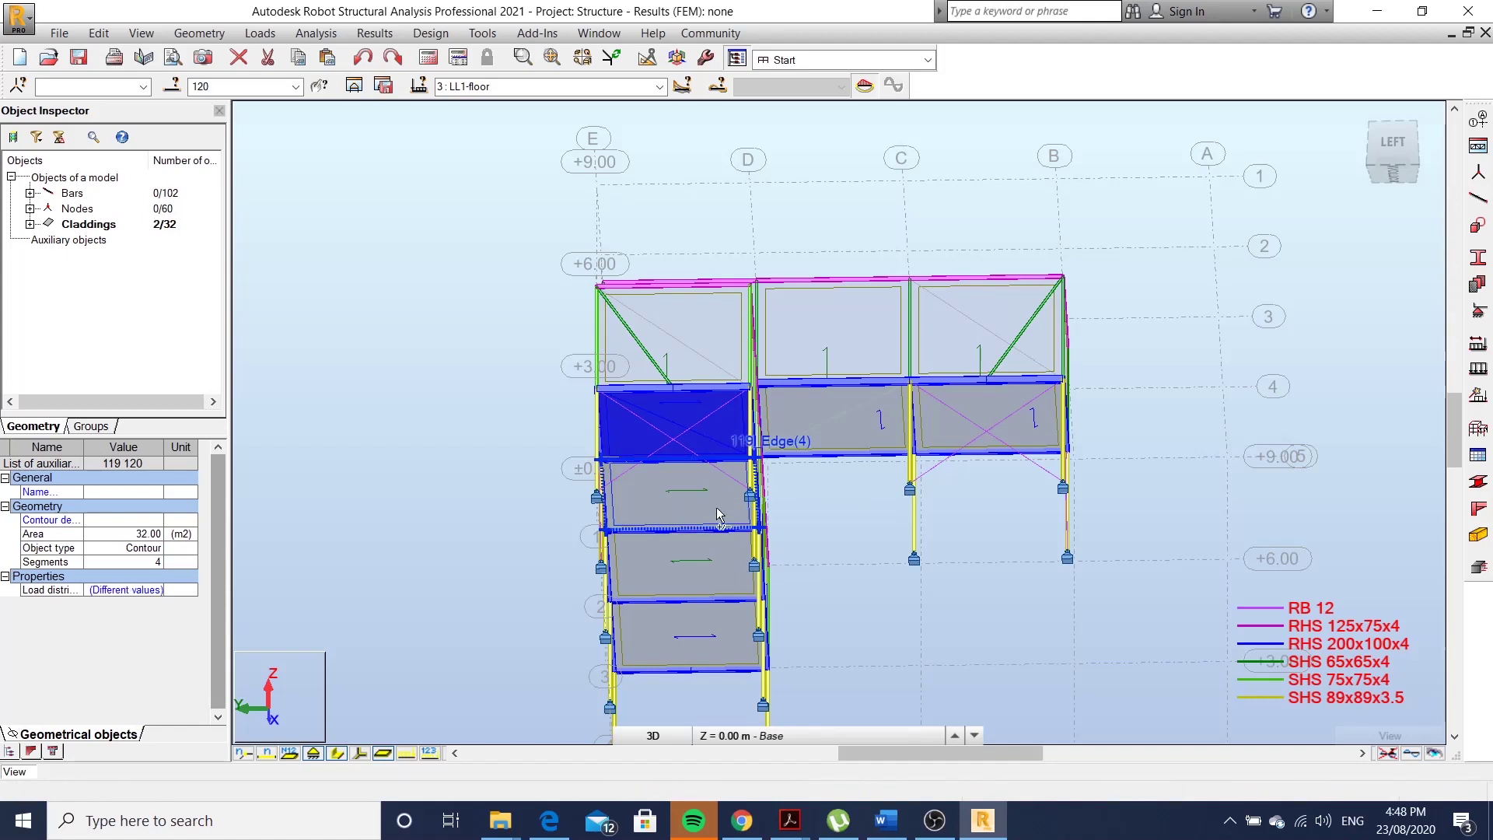
{"action": "left_click", "coordinate": [725, 582], "text": "ctrl"}
{"action": "left_click", "coordinate": [734, 639], "text": "ctrl"}
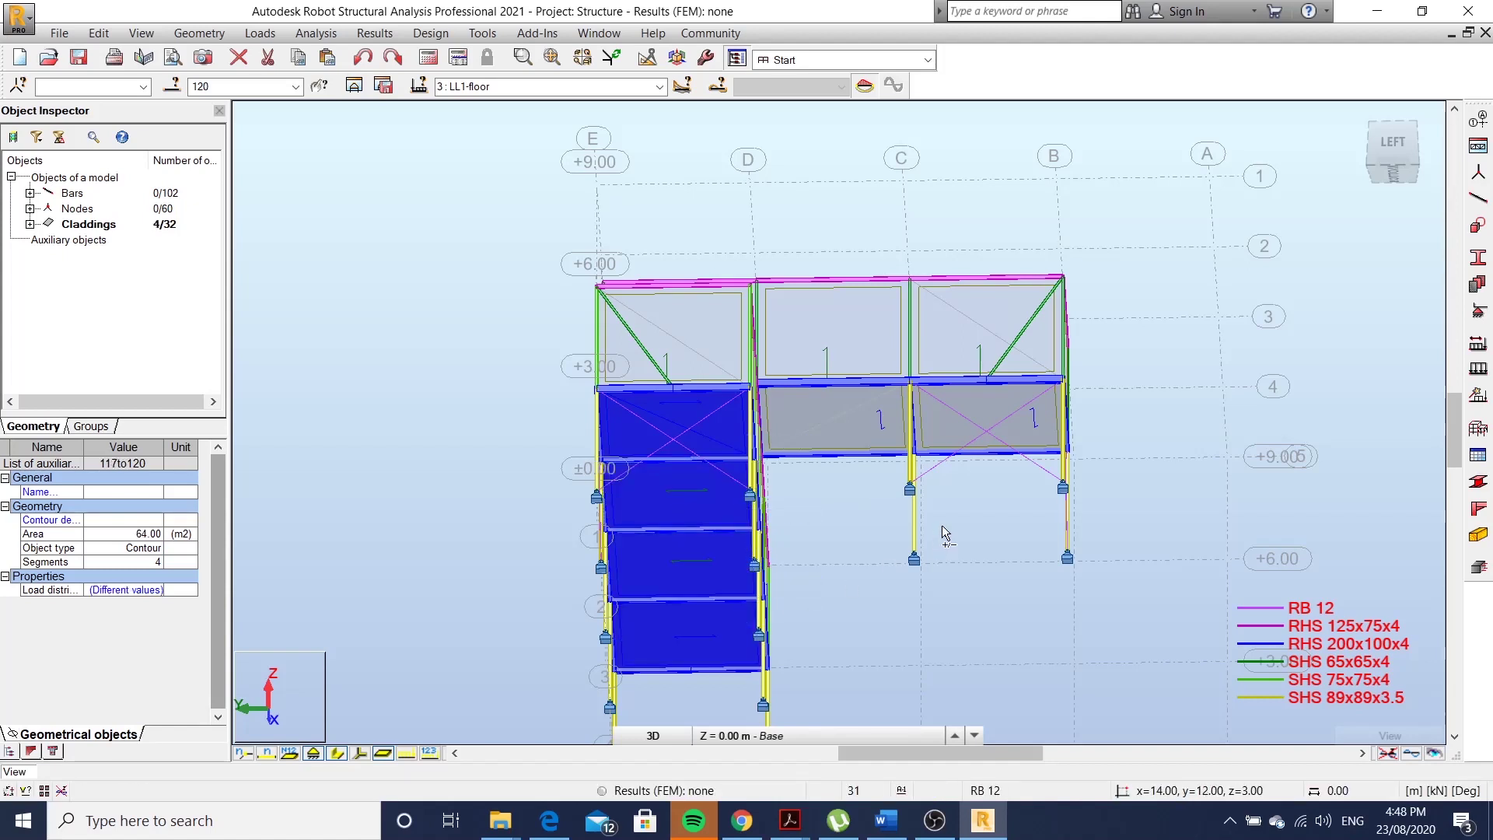
Apply a uniform planar surface load of Z = -1.5 kPa to claddings 117to120.
{"action": "left_click", "coordinate": [1476, 370]}
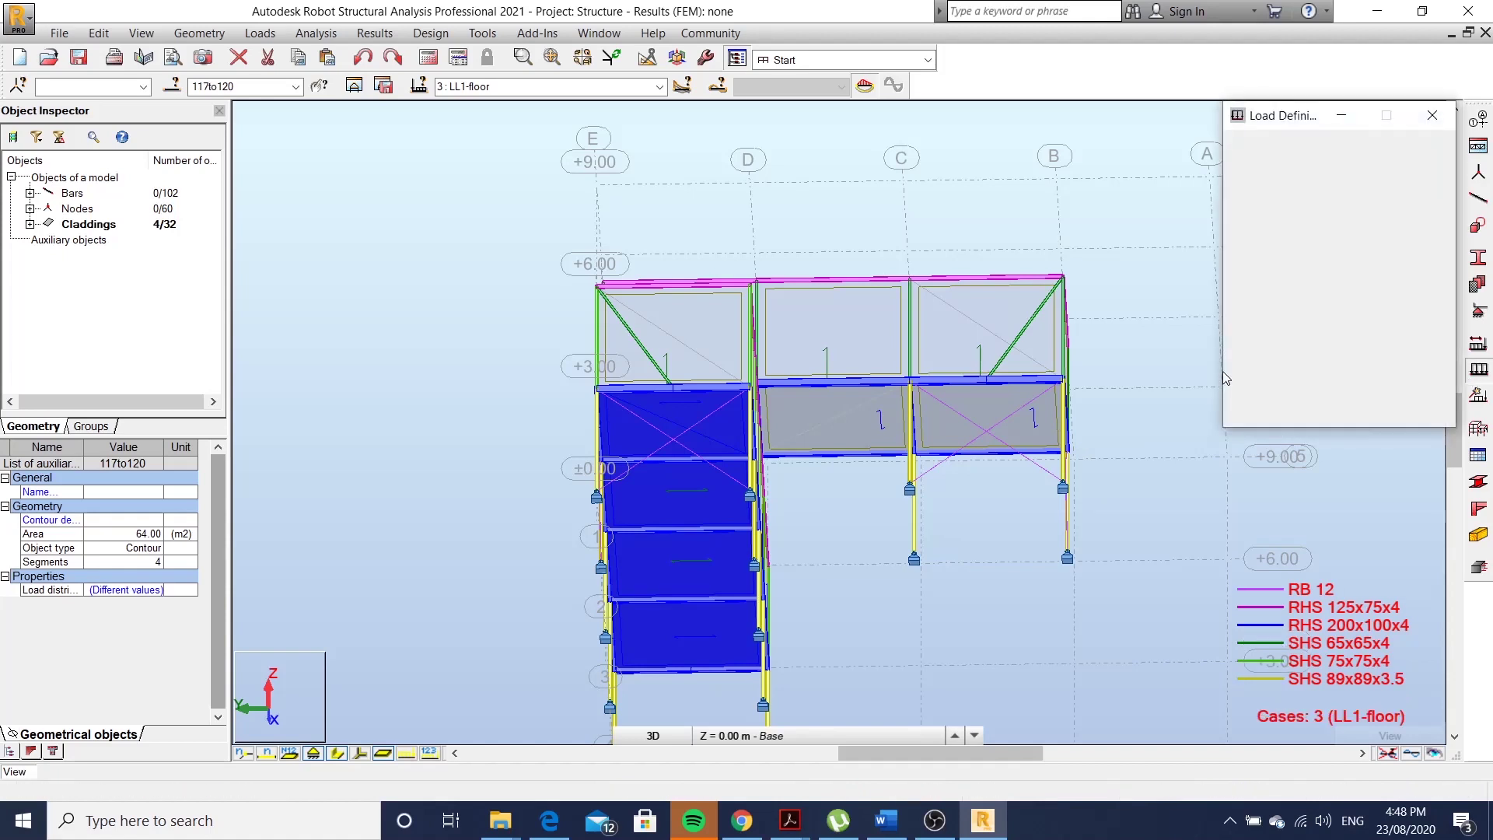
{"action": "left_click", "coordinate": [1403, 205]}
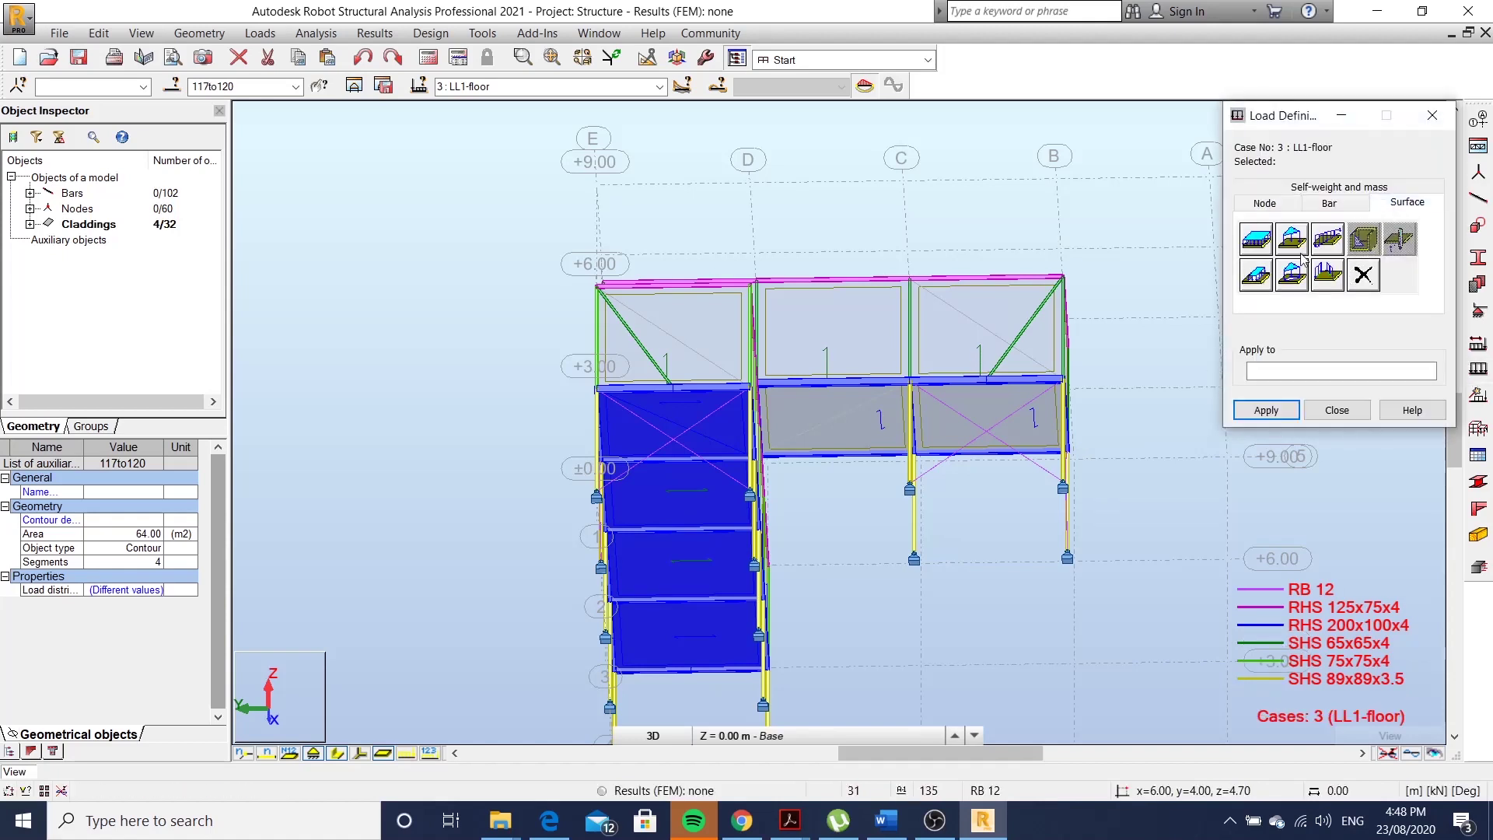
{"action": "left_click", "coordinate": [1258, 239]}
{"action": "type", "text": "-1.5"}
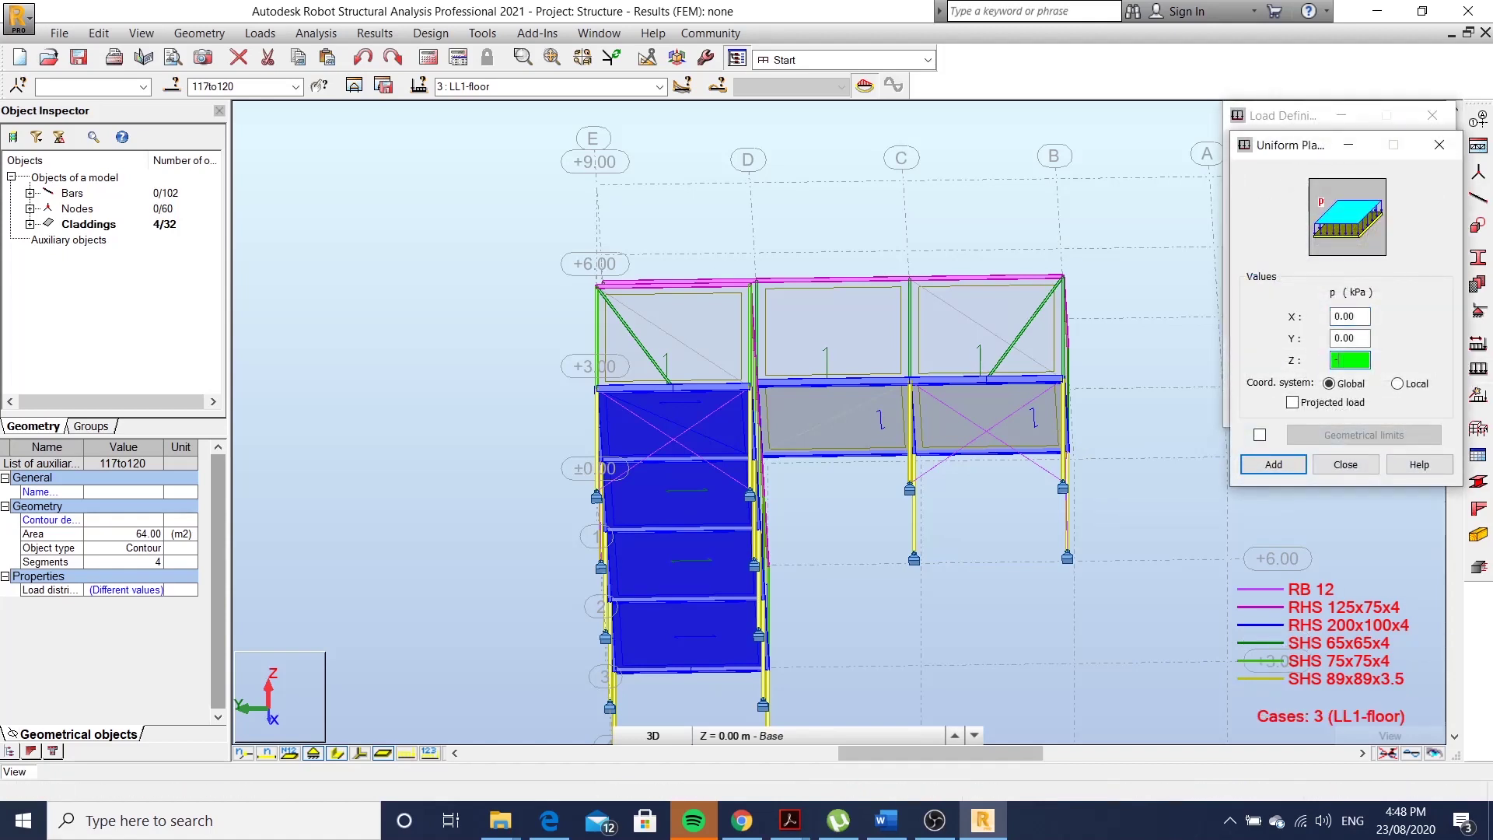
{"action": "left_click", "coordinate": [1274, 464]}
{"action": "left_click", "coordinate": [1265, 410]}
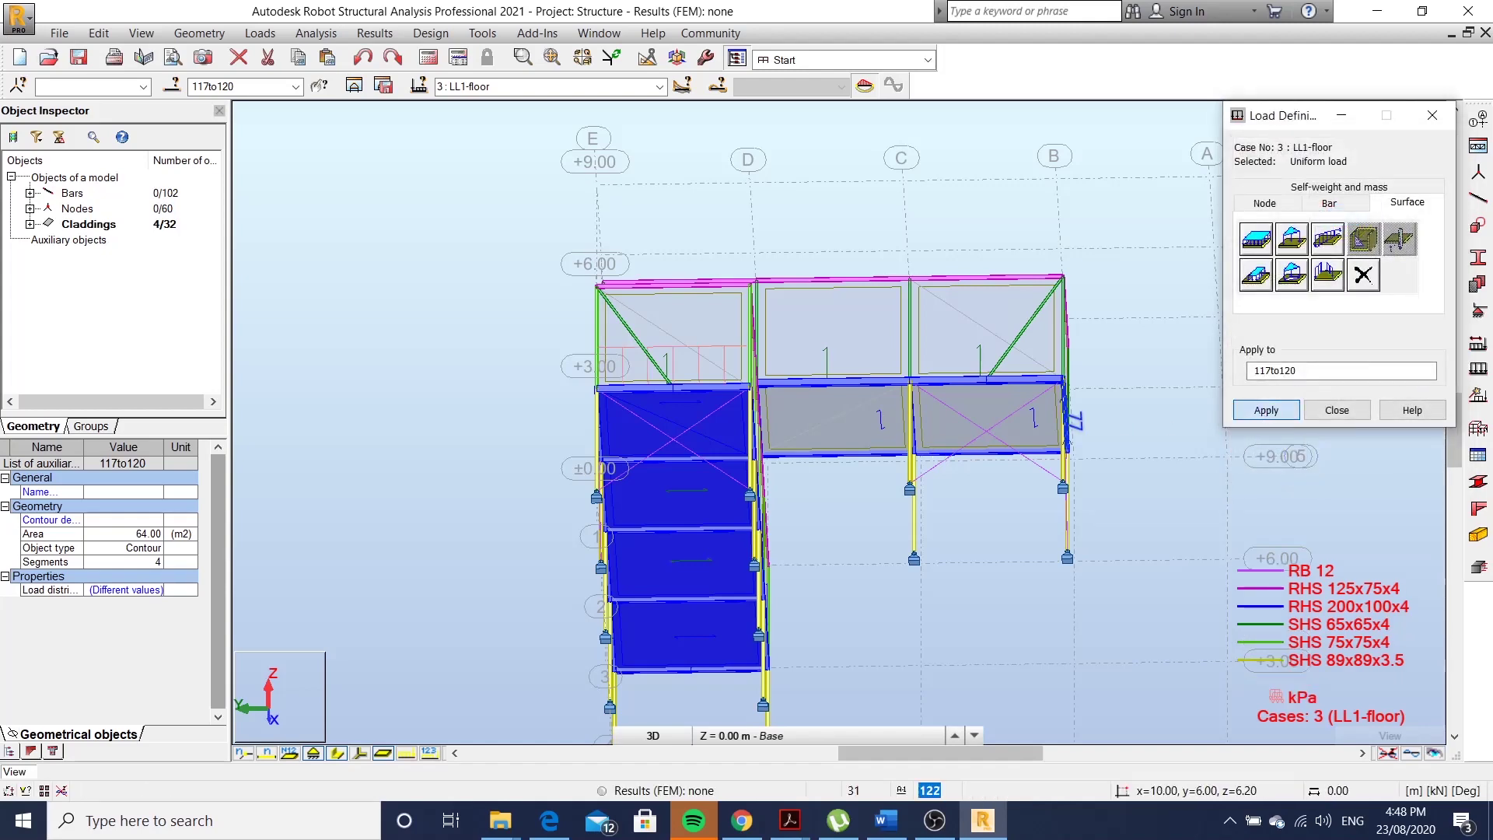
{"action": "scroll", "coordinate": [841, 525], "scroll_direction": "down", "scroll_amount": 3}
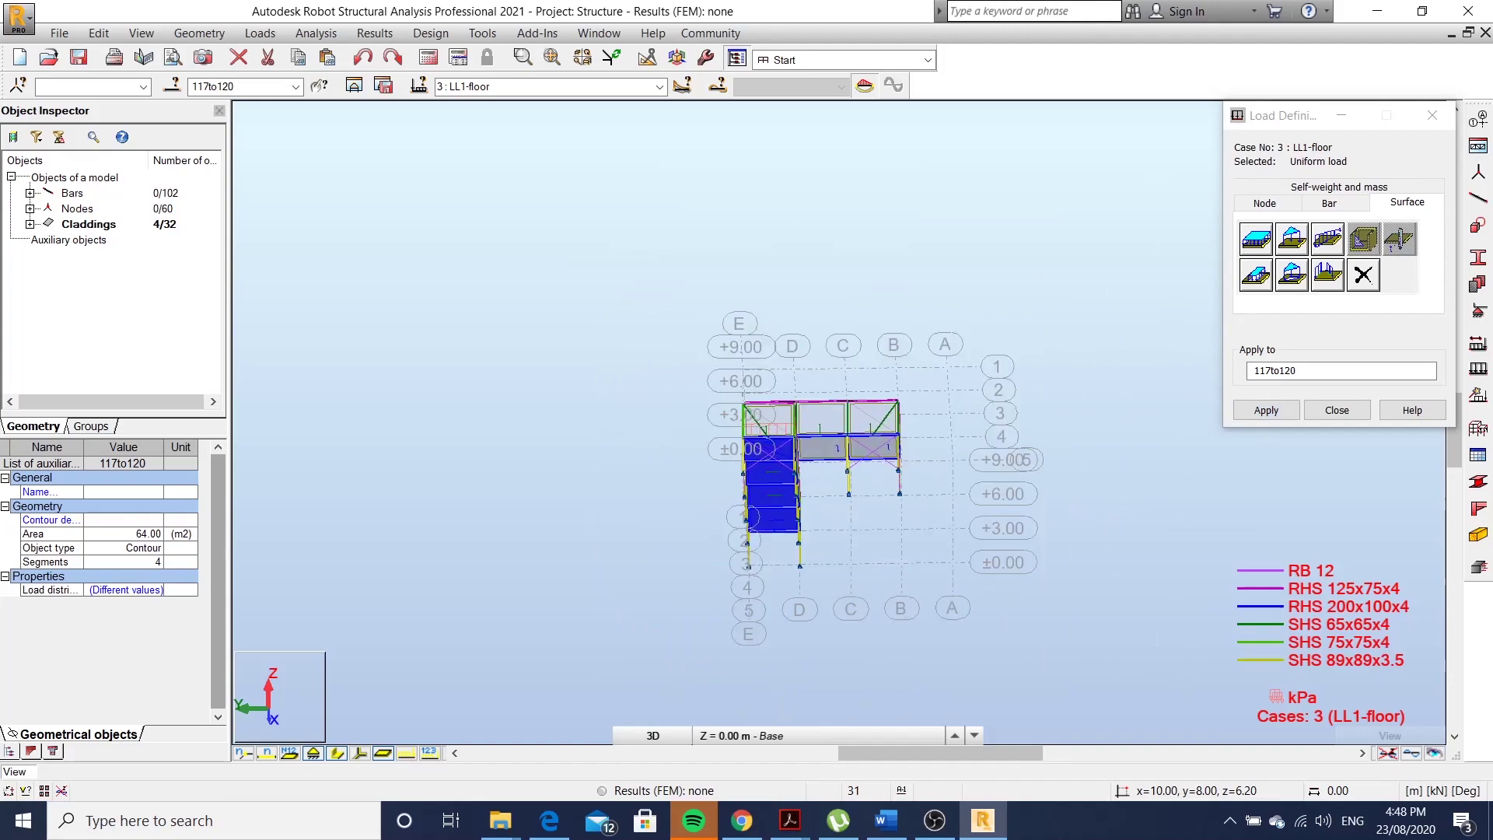
Close Load Definition and window-select the upper module's floor members (17 bars, 3 claddings).
{"action": "middle_click_drag", "start_coordinate": [821, 510], "coordinate": [804, 432], "text": "shift"}
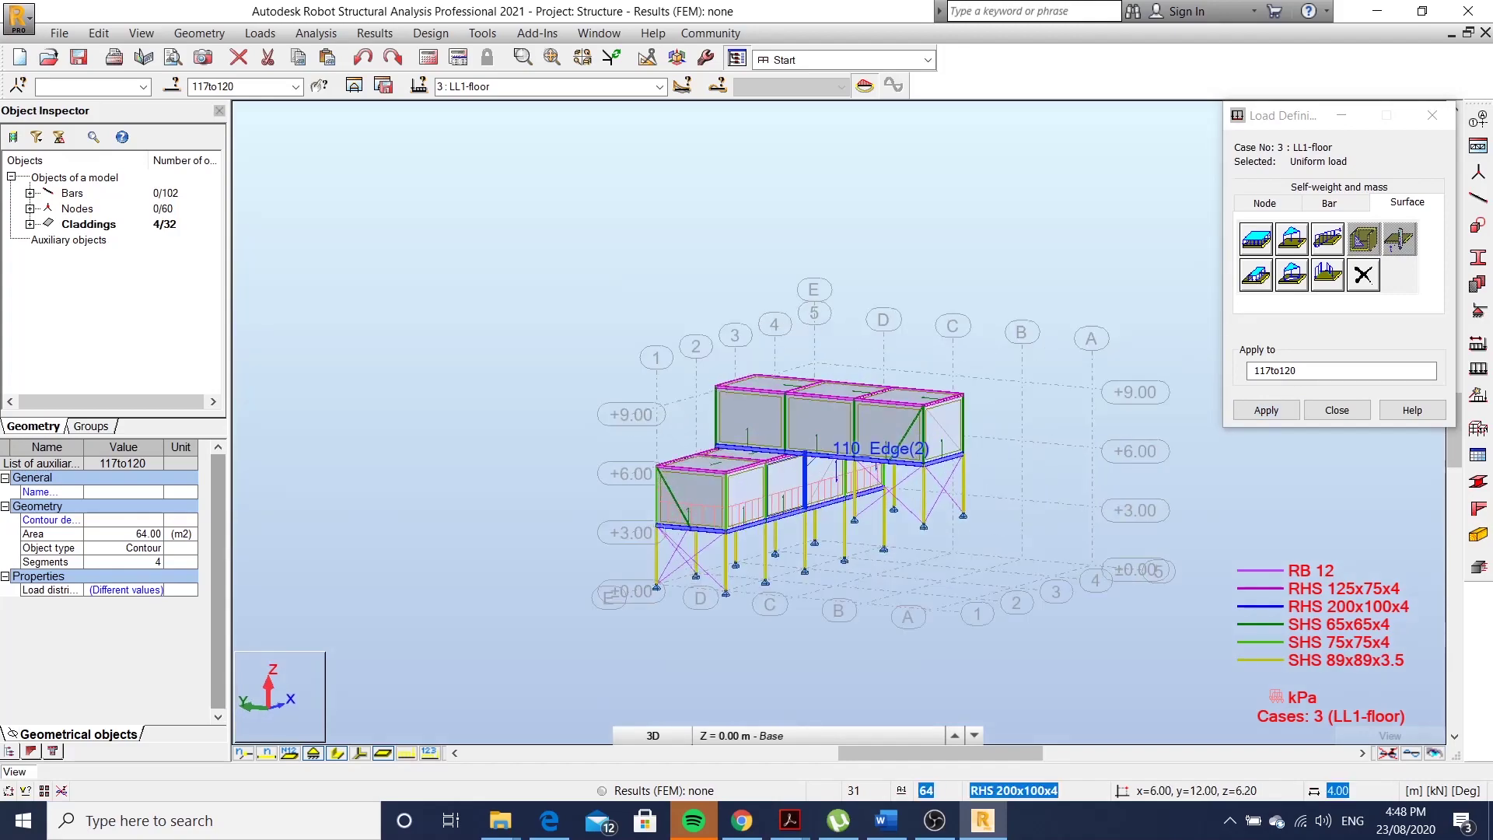
{"action": "scroll", "coordinate": [804, 431], "scroll_direction": "up", "scroll_amount": 3}
{"action": "scroll", "coordinate": [863, 467], "scroll_direction": "up", "scroll_amount": 3}
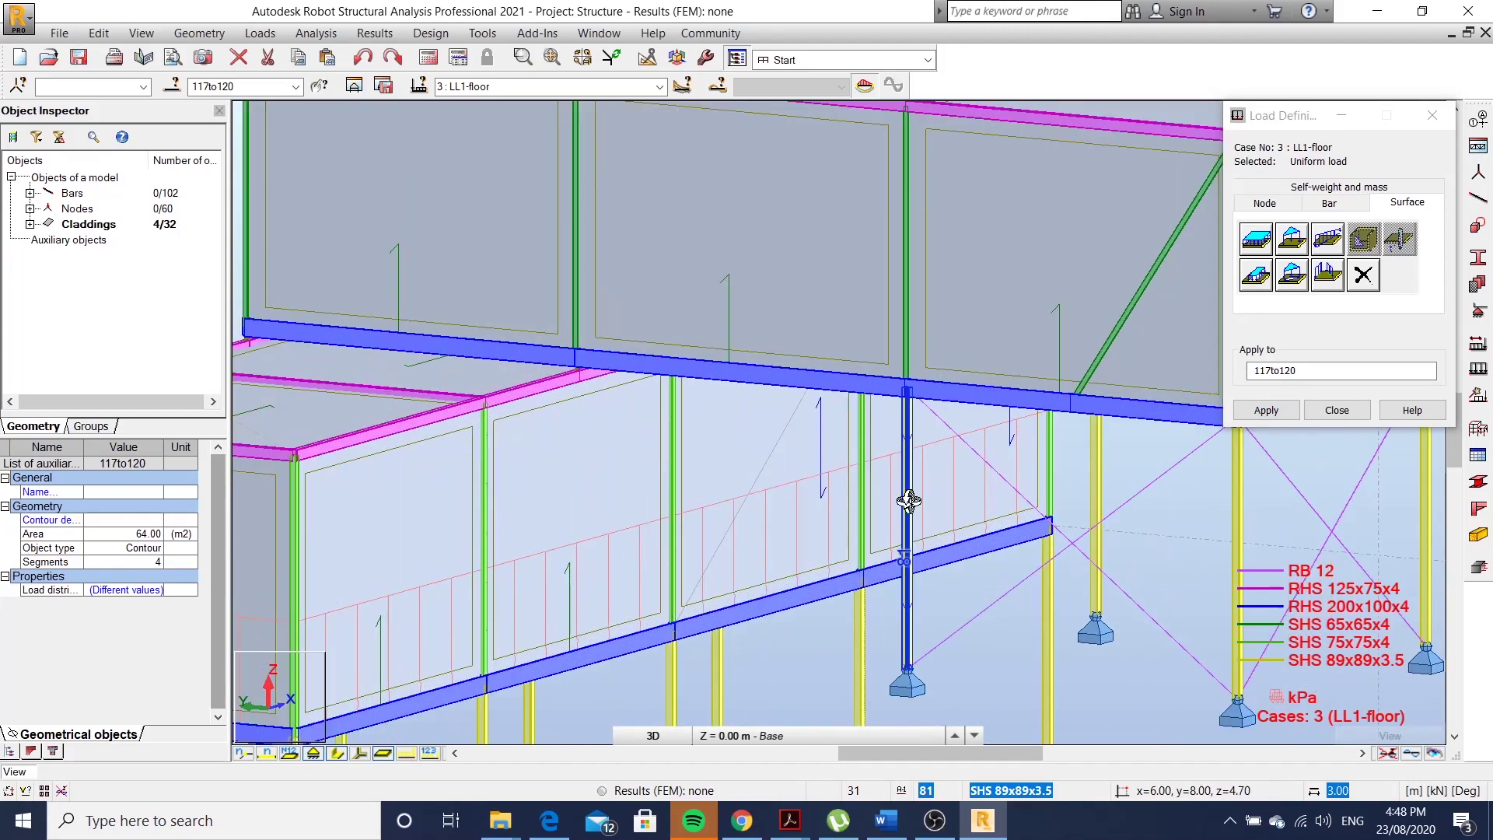
{"action": "mouse_move", "coordinate": [886, 488]}
{"action": "middle_mouse_down", "text": "shift"}
{"action": "mouse_move", "coordinate": [824, 431]}
{"action": "mouse_move", "coordinate": [850, 271]}
{"action": "middle_mouse_up", "text": "shift"}
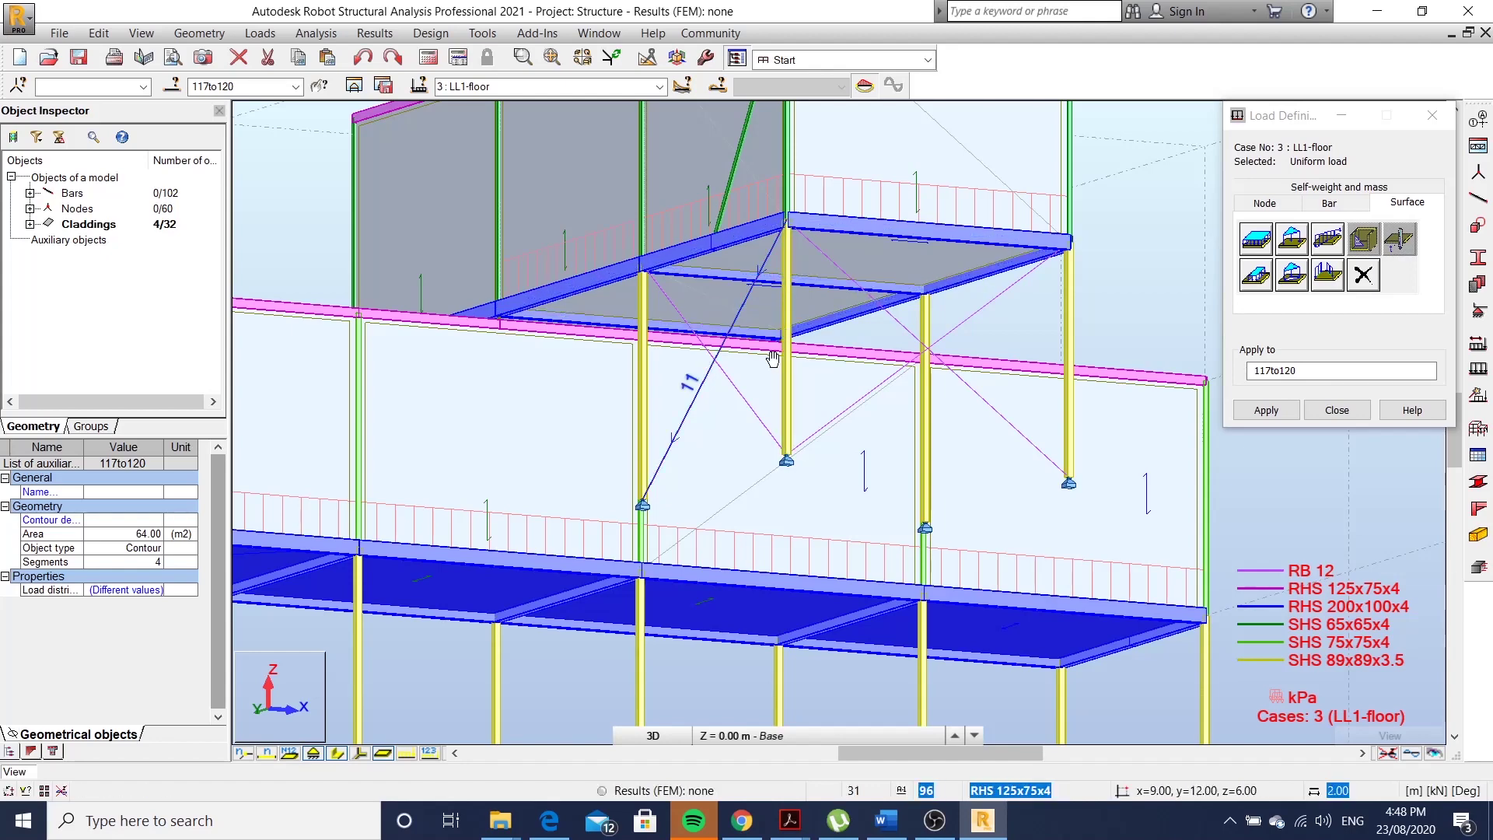
{"action": "mouse_move", "coordinate": [784, 332]}
{"action": "middle_mouse_down", "text": "shift"}
{"action": "mouse_move", "coordinate": [701, 358]}
{"action": "mouse_move", "coordinate": [731, 369]}
{"action": "middle_mouse_up", "text": "shift"}
{"action": "scroll", "coordinate": [730, 369], "scroll_direction": "up", "scroll_amount": 2}
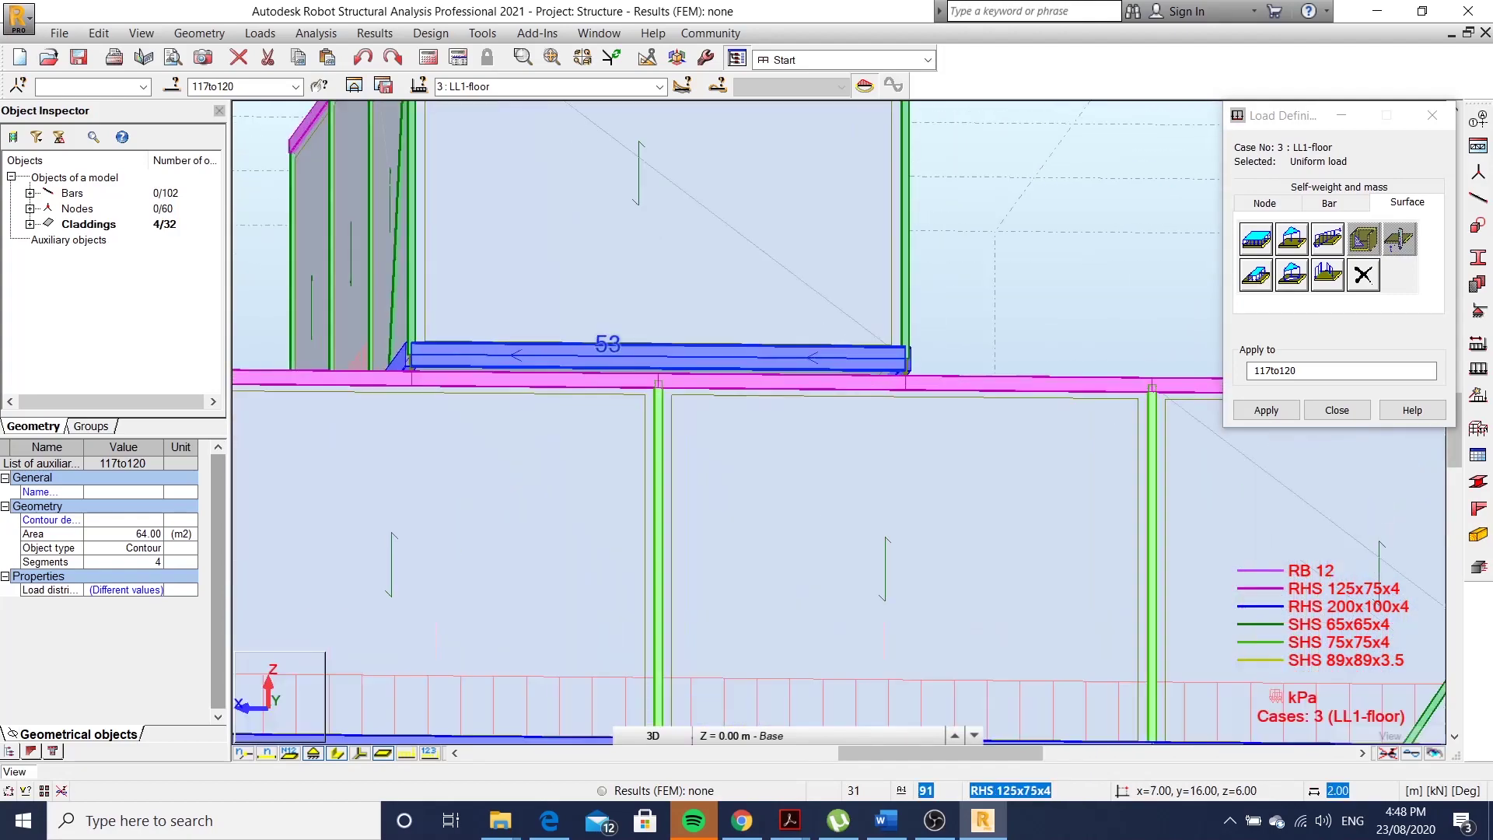
{"action": "scroll", "coordinate": [731, 369], "scroll_direction": "down", "scroll_amount": 3}
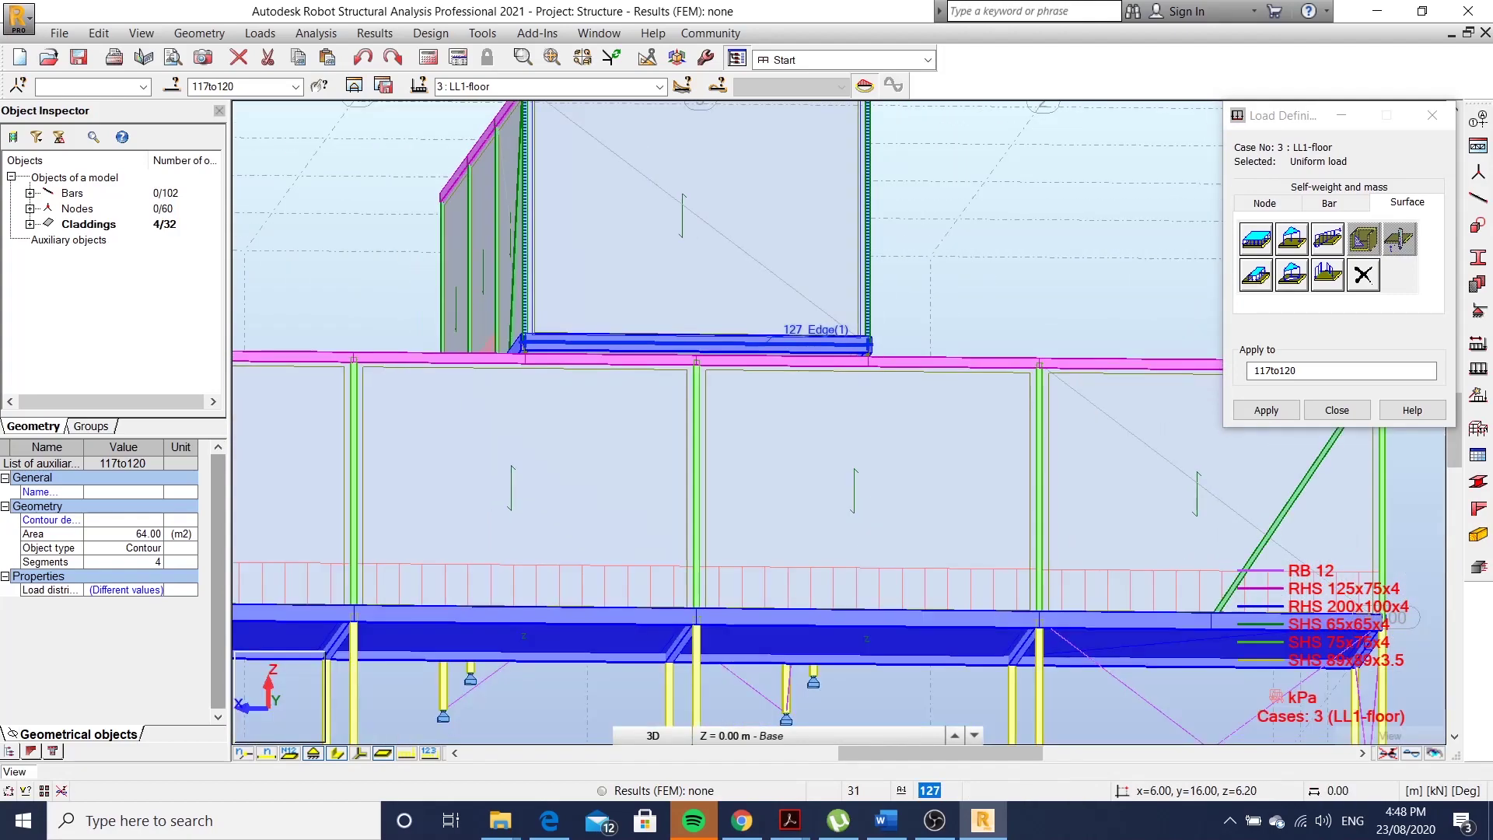
{"action": "mouse_move", "coordinate": [730, 370]}
{"action": "middle_mouse_down", "text": "shift"}
{"action": "mouse_move", "coordinate": [1012, 400]}
{"action": "mouse_move", "coordinate": [973, 373]}
{"action": "middle_mouse_up", "text": "shift"}
{"action": "key", "text": "Escape"}
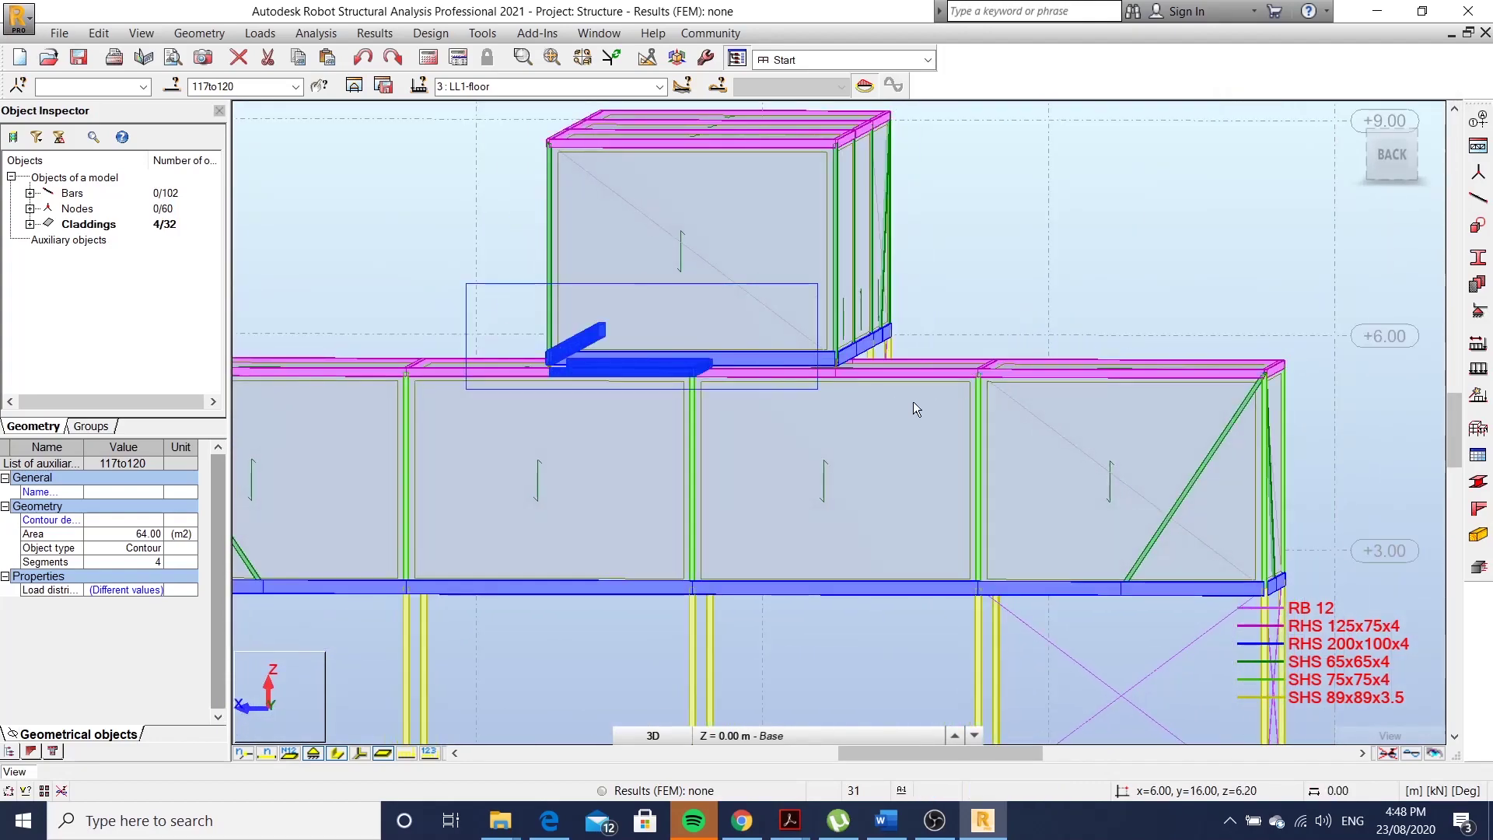
{"action": "left_click_drag", "start_coordinate": [472, 287], "coordinate": [844, 380]}
Isolate the upper floor slab, show its -1.50 kPa loads, and select unloaded panel 121.
{"action": "left_click", "coordinate": [353, 86]}
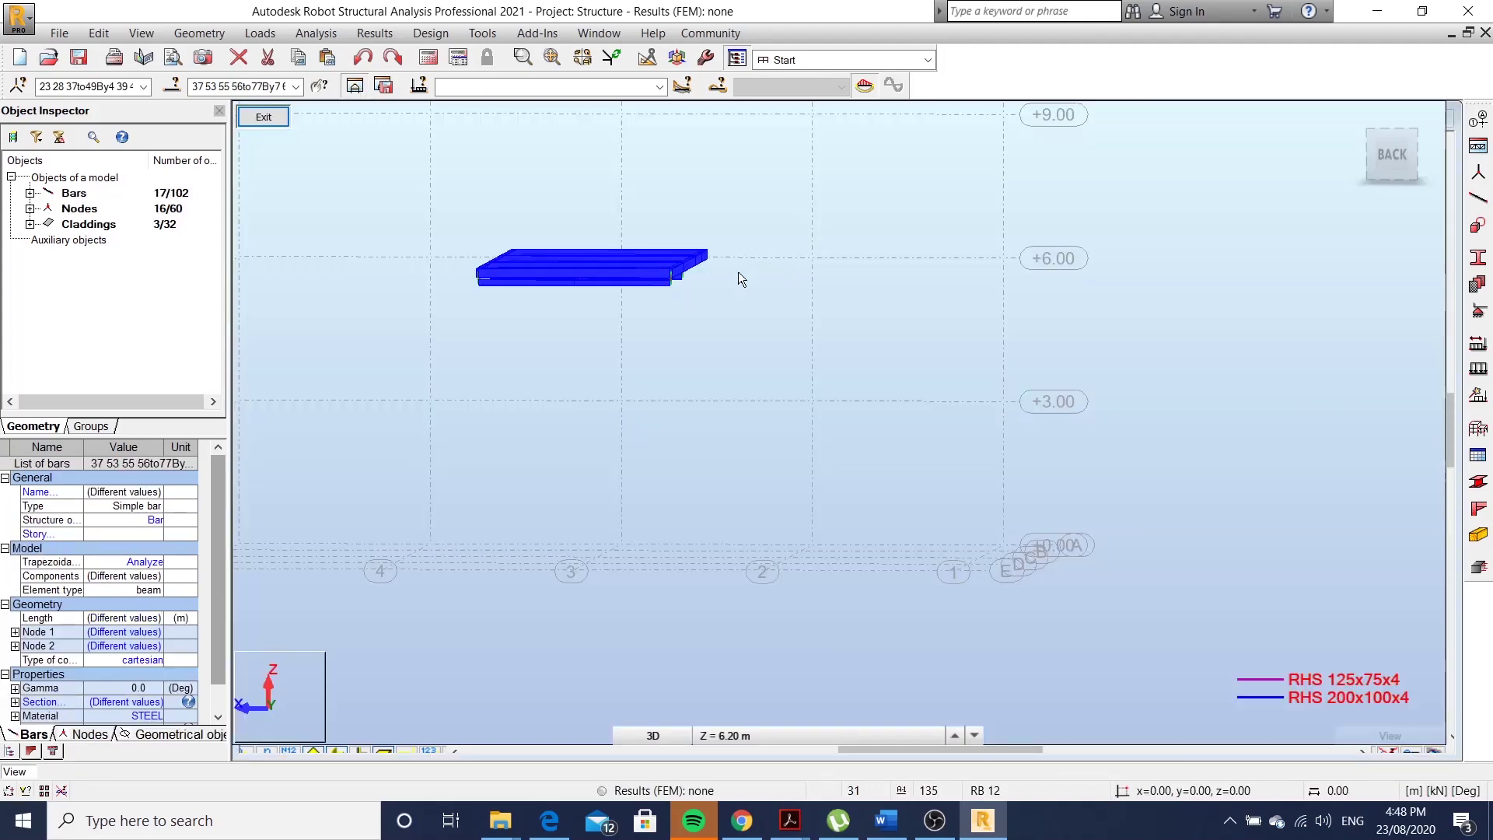
{"action": "mouse_move", "coordinate": [739, 278]}
{"action": "middle_mouse_down", "text": "shift"}
{"action": "mouse_move", "coordinate": [708, 317]}
{"action": "mouse_move", "coordinate": [463, 222]}
{"action": "mouse_move", "coordinate": [570, 304]}
{"action": "middle_mouse_up", "text": "shift"}
{"action": "left_click", "coordinate": [424, 178]}
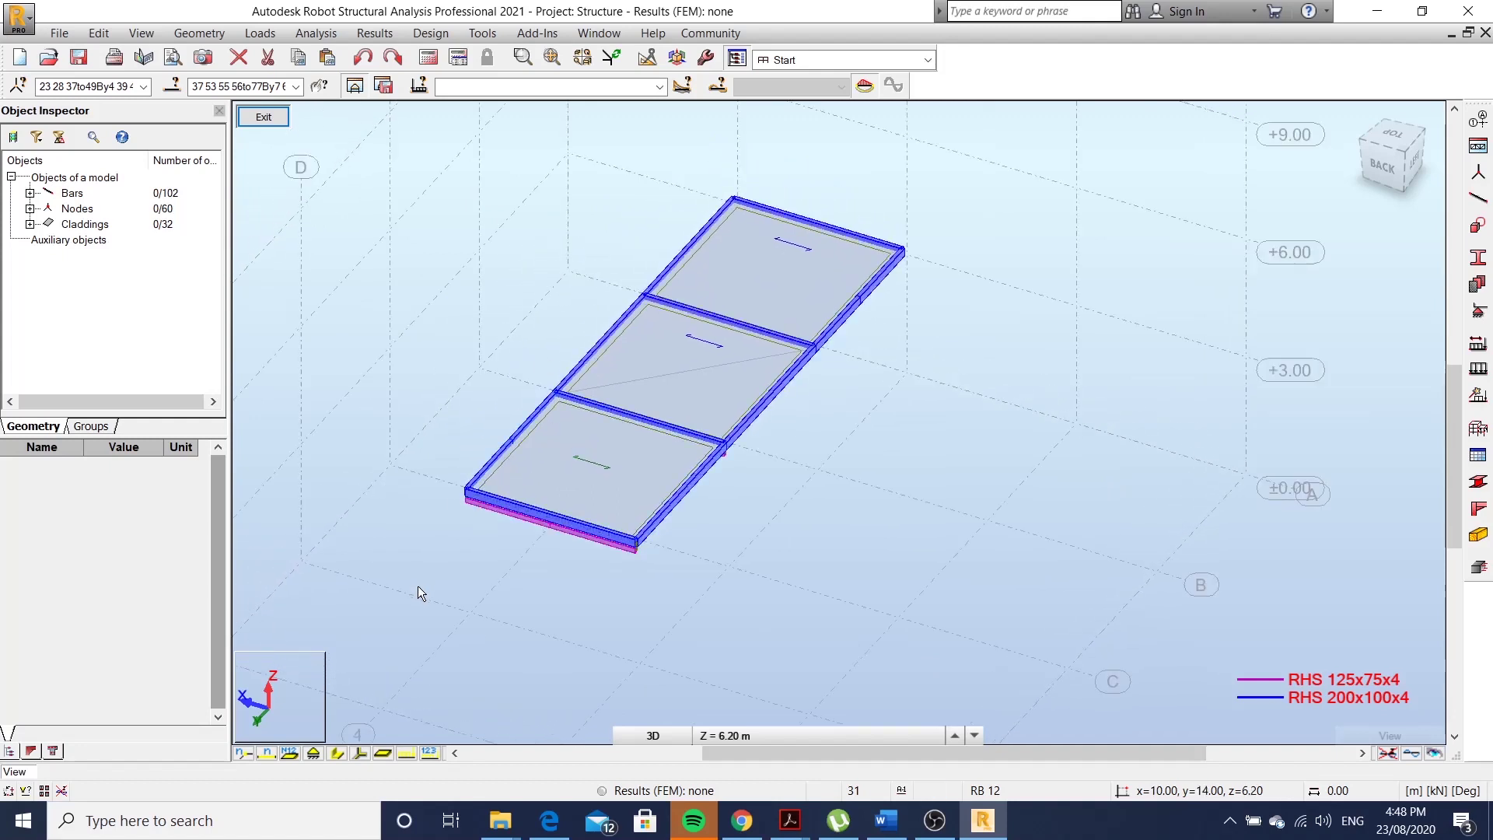
{"action": "left_click", "coordinate": [429, 752]}
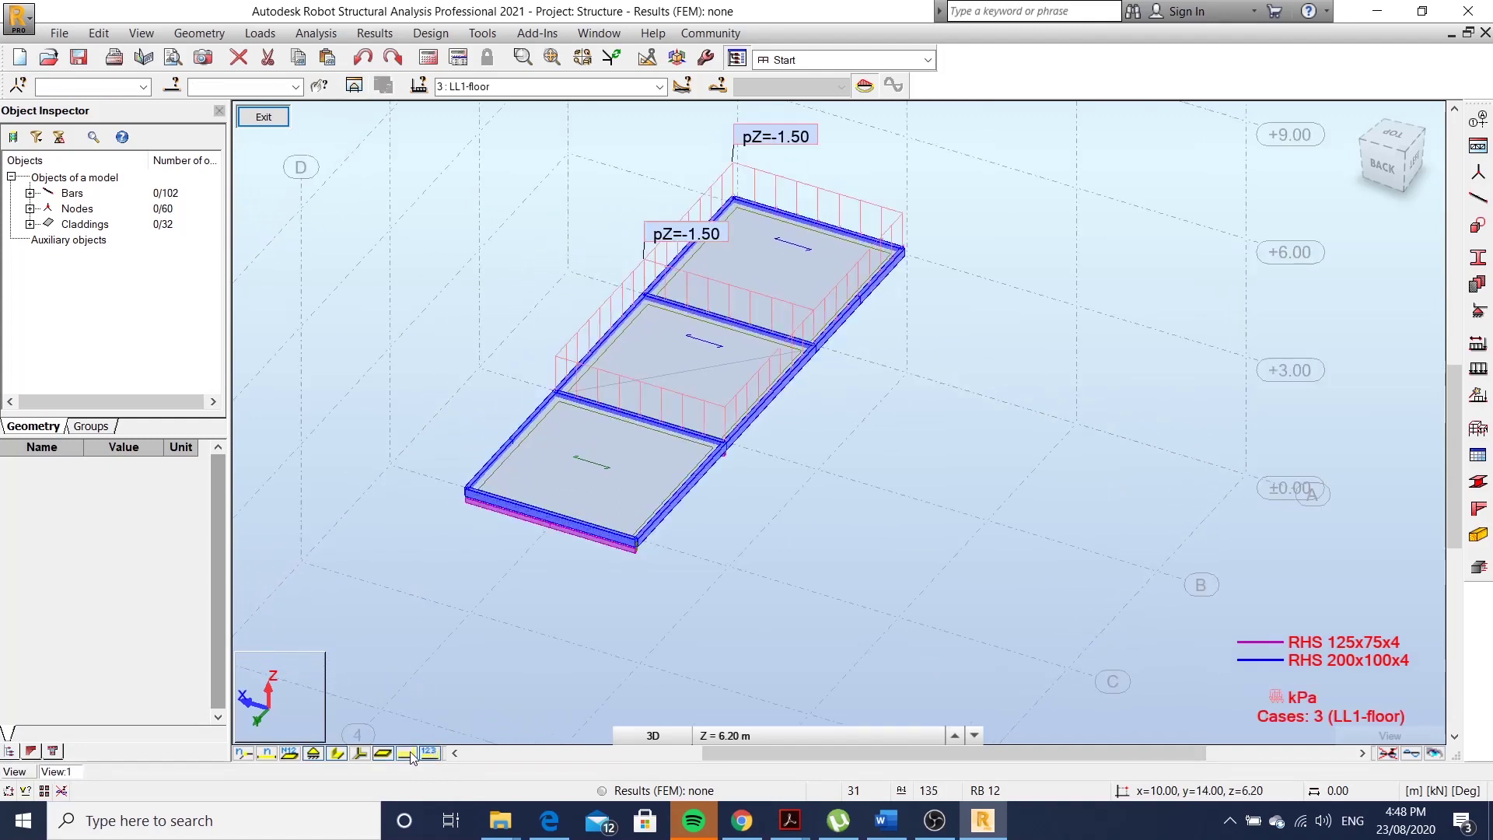
{"action": "left_click", "coordinate": [629, 471]}
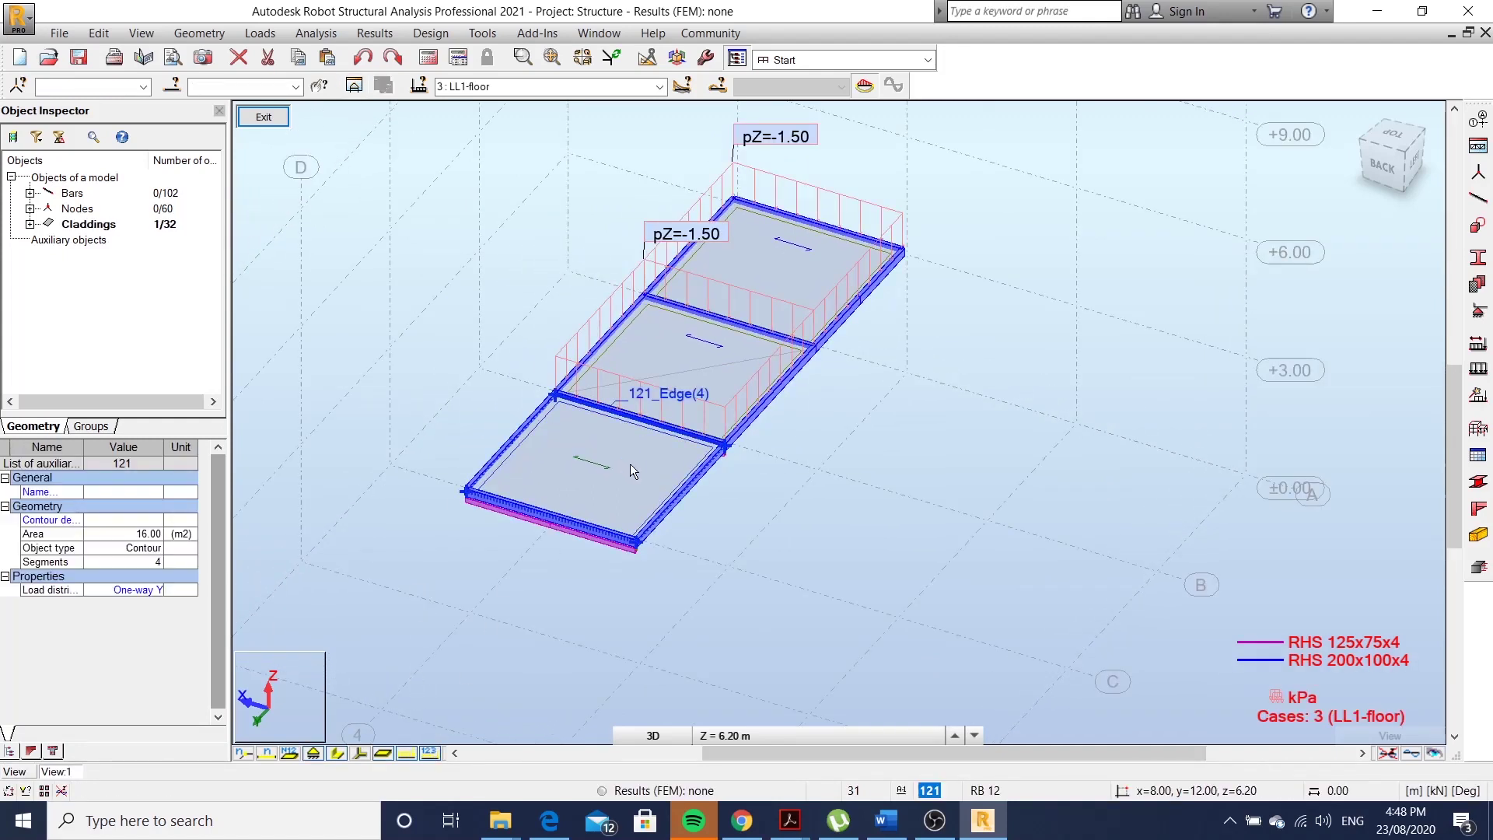
Apply a -1.50 kPa uniform planar load to panel 121, then exit the isolated view.
{"action": "left_click", "coordinate": [1478, 370]}
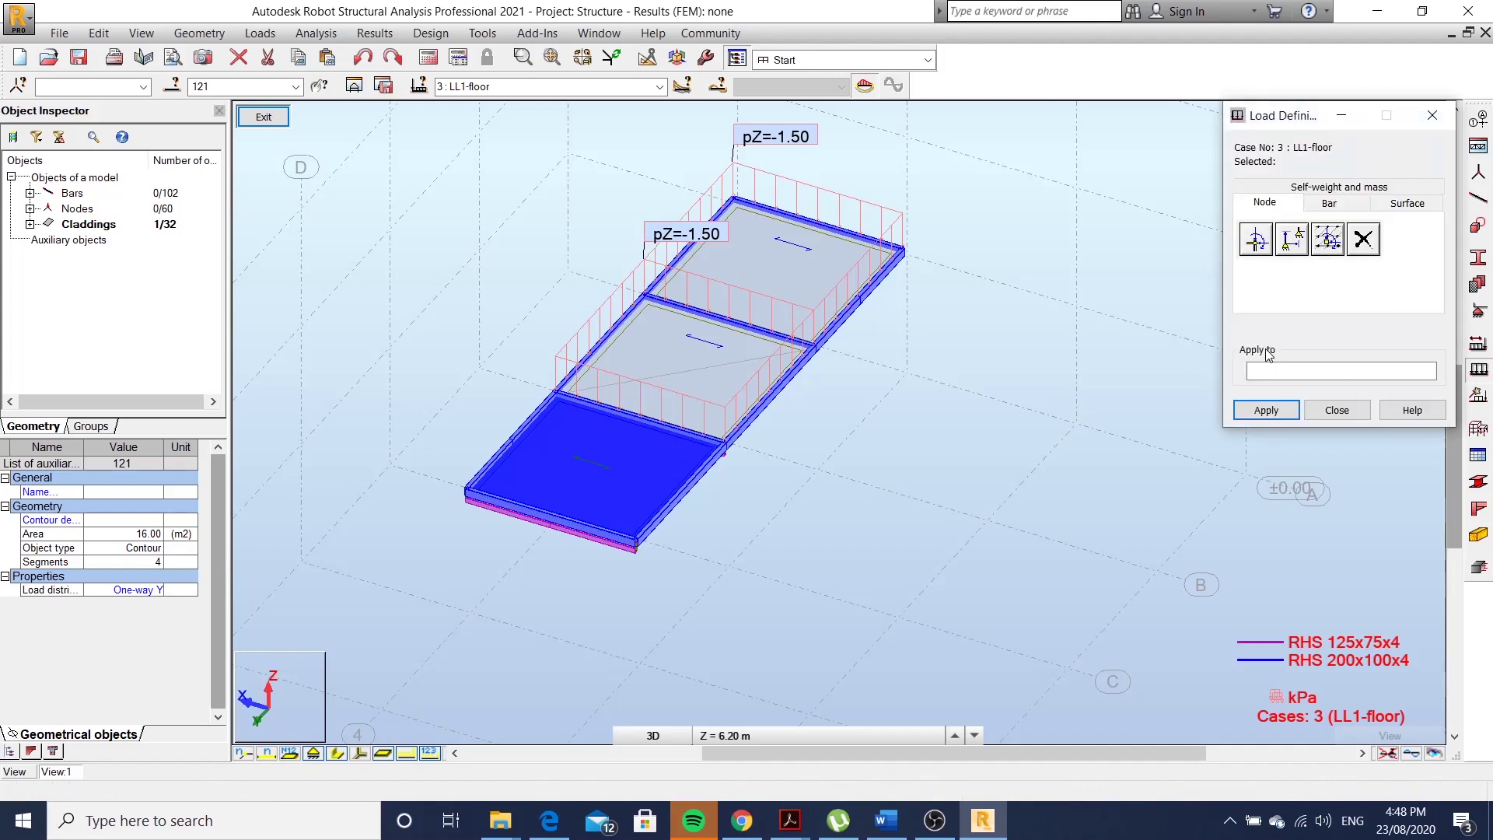
{"action": "left_click", "coordinate": [1406, 205]}
{"action": "left_click", "coordinate": [1250, 281]}
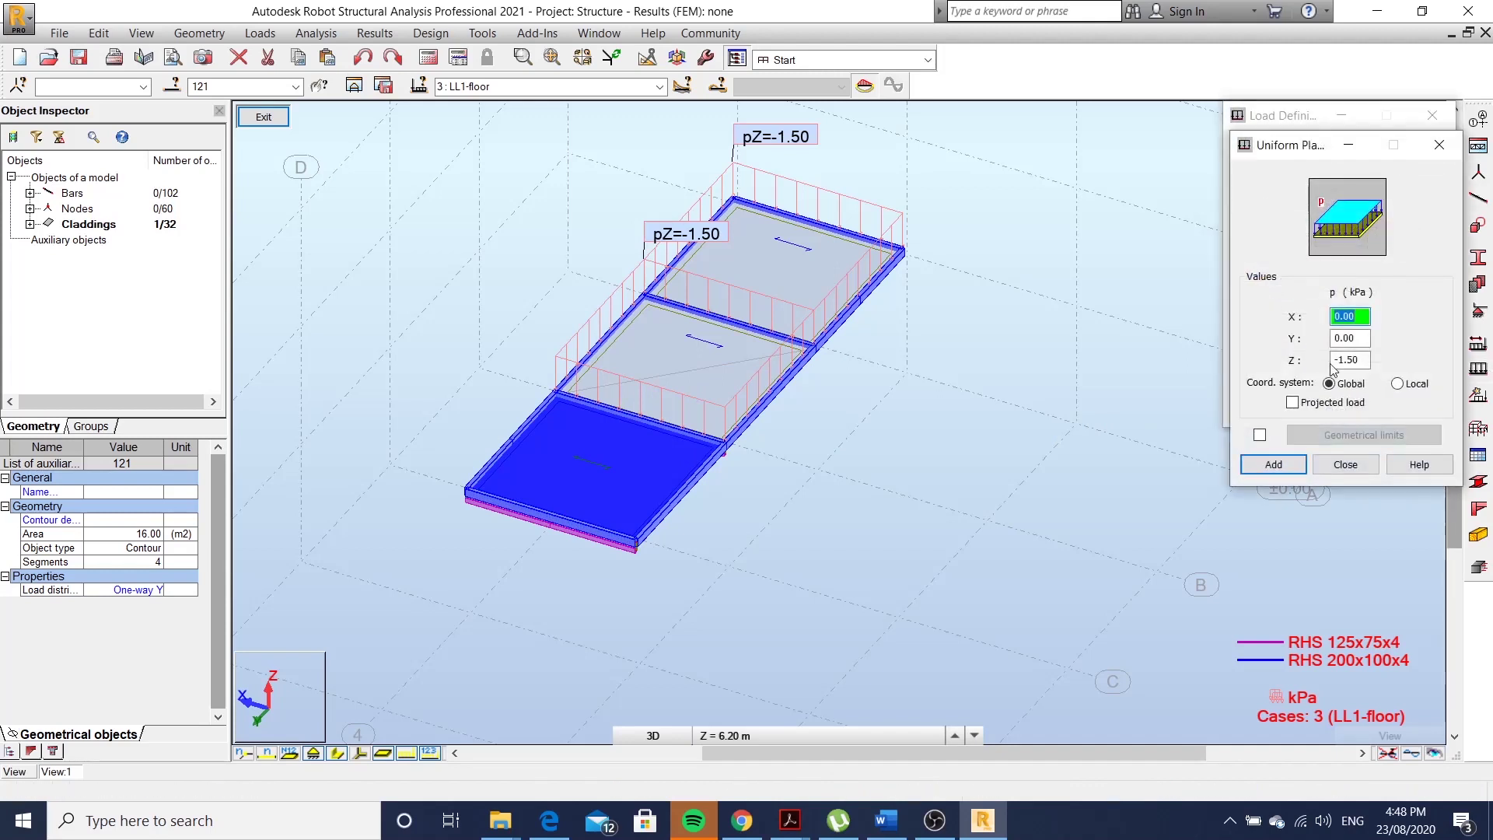
{"action": "left_click", "coordinate": [1275, 464]}
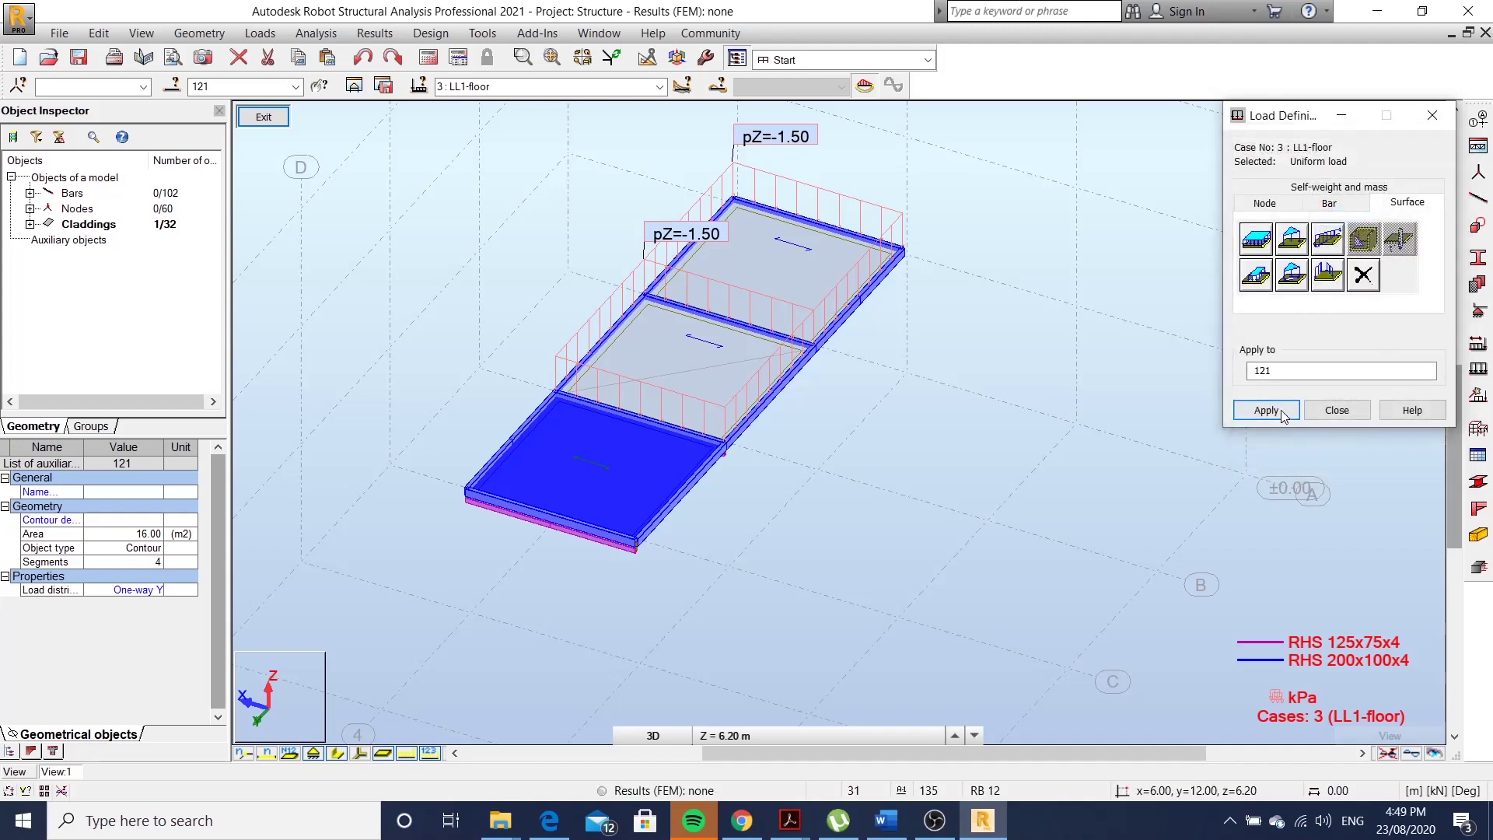
{"action": "left_click", "coordinate": [1336, 409]}
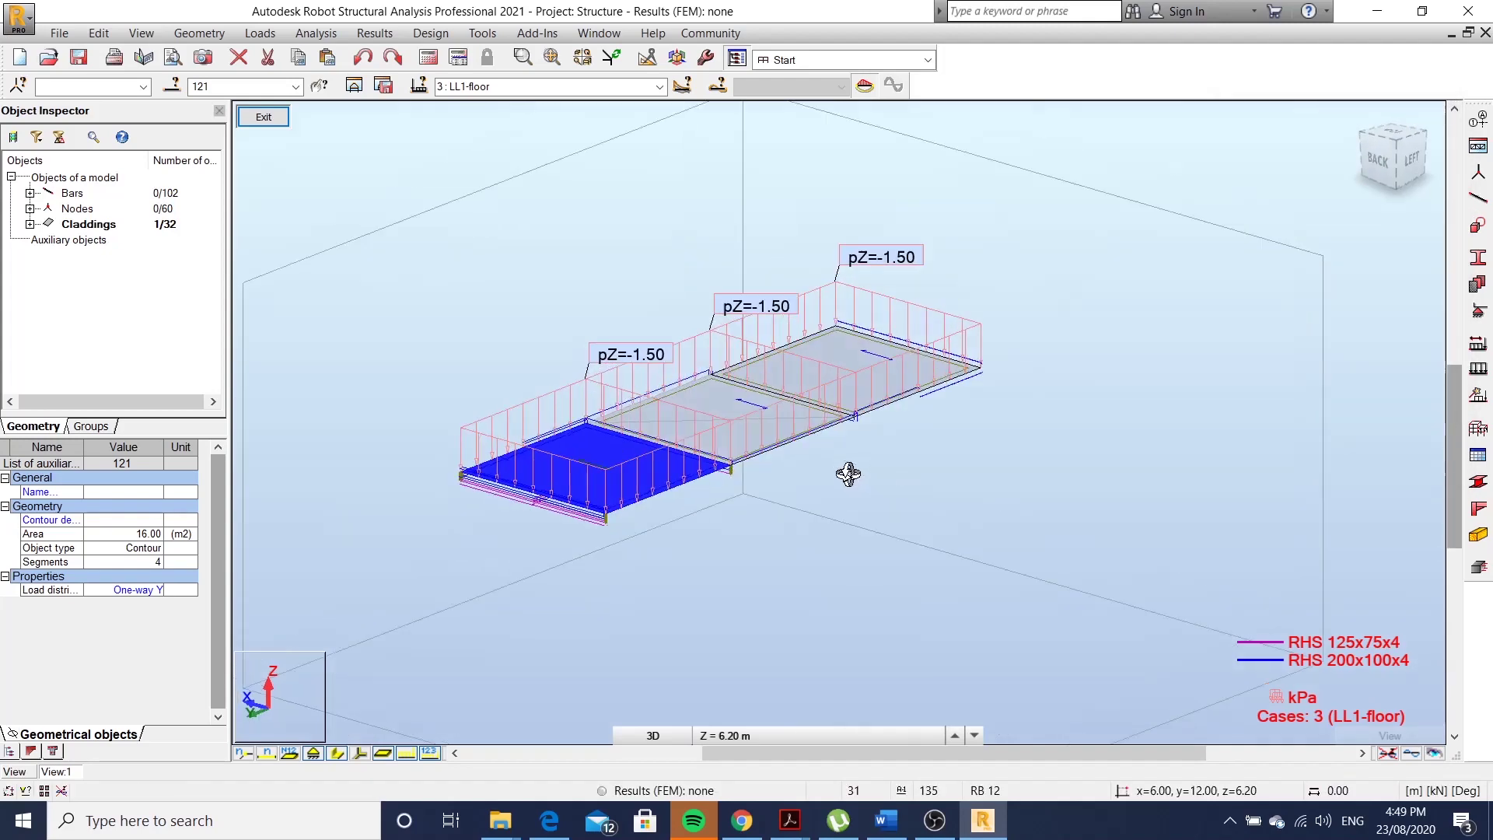
{"action": "middle_click_drag", "start_coordinate": [895, 491], "coordinate": [752, 440], "text": "shift"}
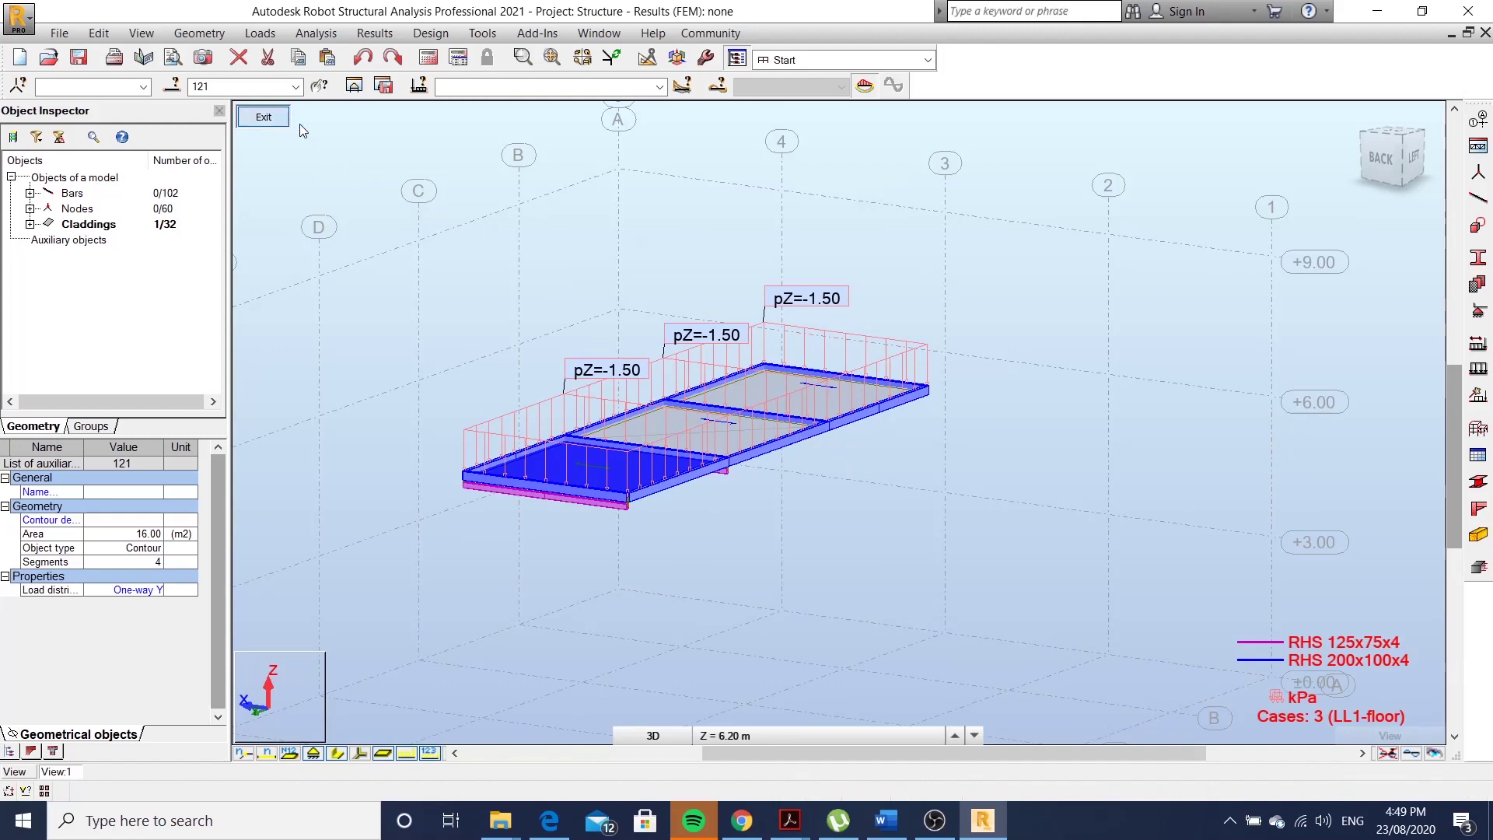
{"action": "key", "text": "Escape"}
{"action": "scroll", "coordinate": [988, 403], "scroll_direction": "down", "scroll_amount": 2}
{"action": "mouse_move", "coordinate": [995, 402]}
{"action": "middle_mouse_down", "text": "shift"}
{"action": "mouse_move", "coordinate": [938, 422]}
{"action": "mouse_move", "coordinate": [649, 107]}
{"action": "middle_mouse_up", "text": "shift"}
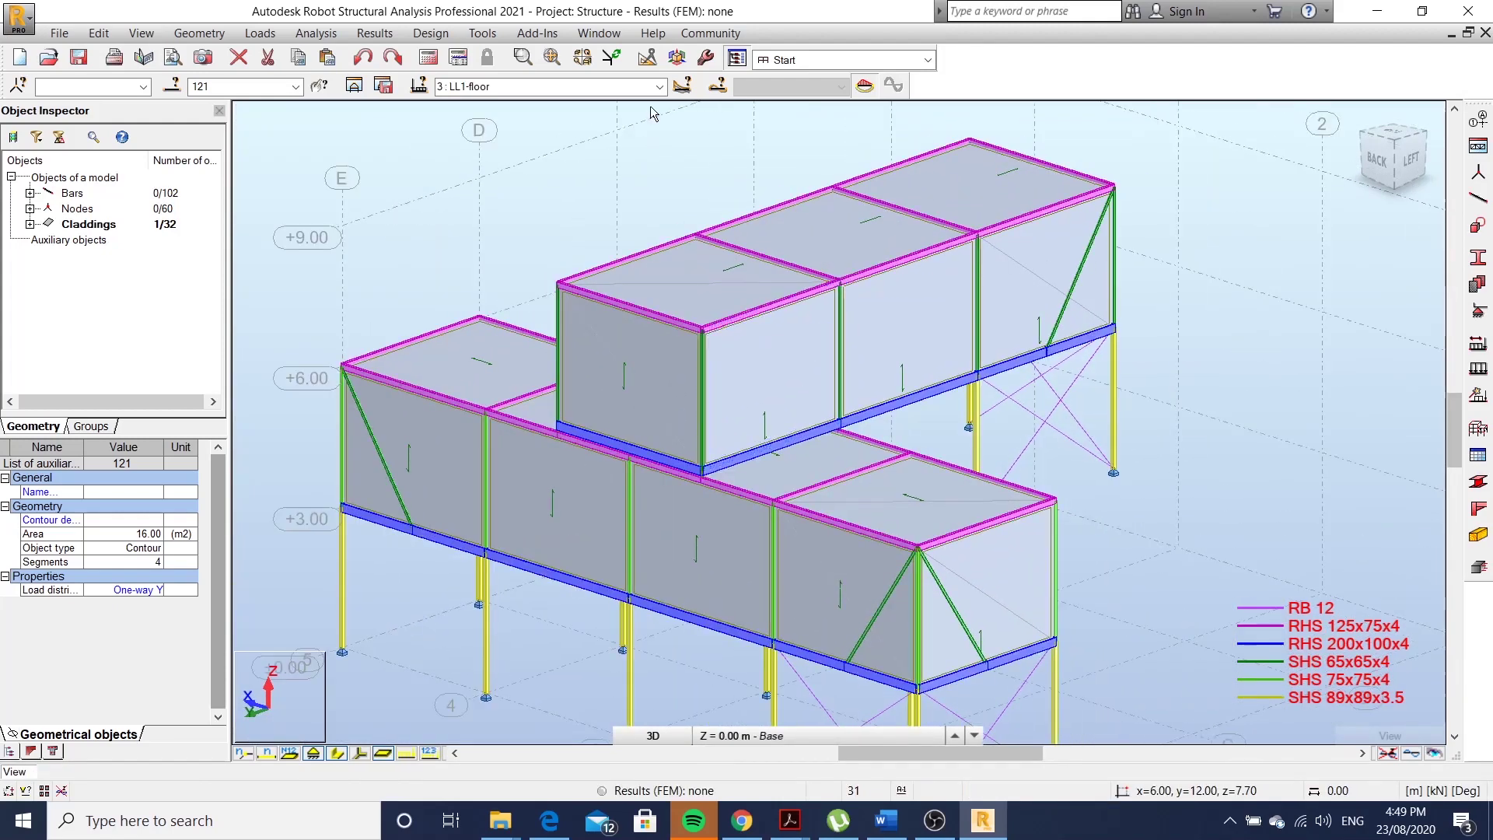
Make 4 : LL2-roof the active load case and bring the roofs into view.
{"action": "left_click", "coordinate": [659, 85]}
{"action": "left_click", "coordinate": [502, 133]}
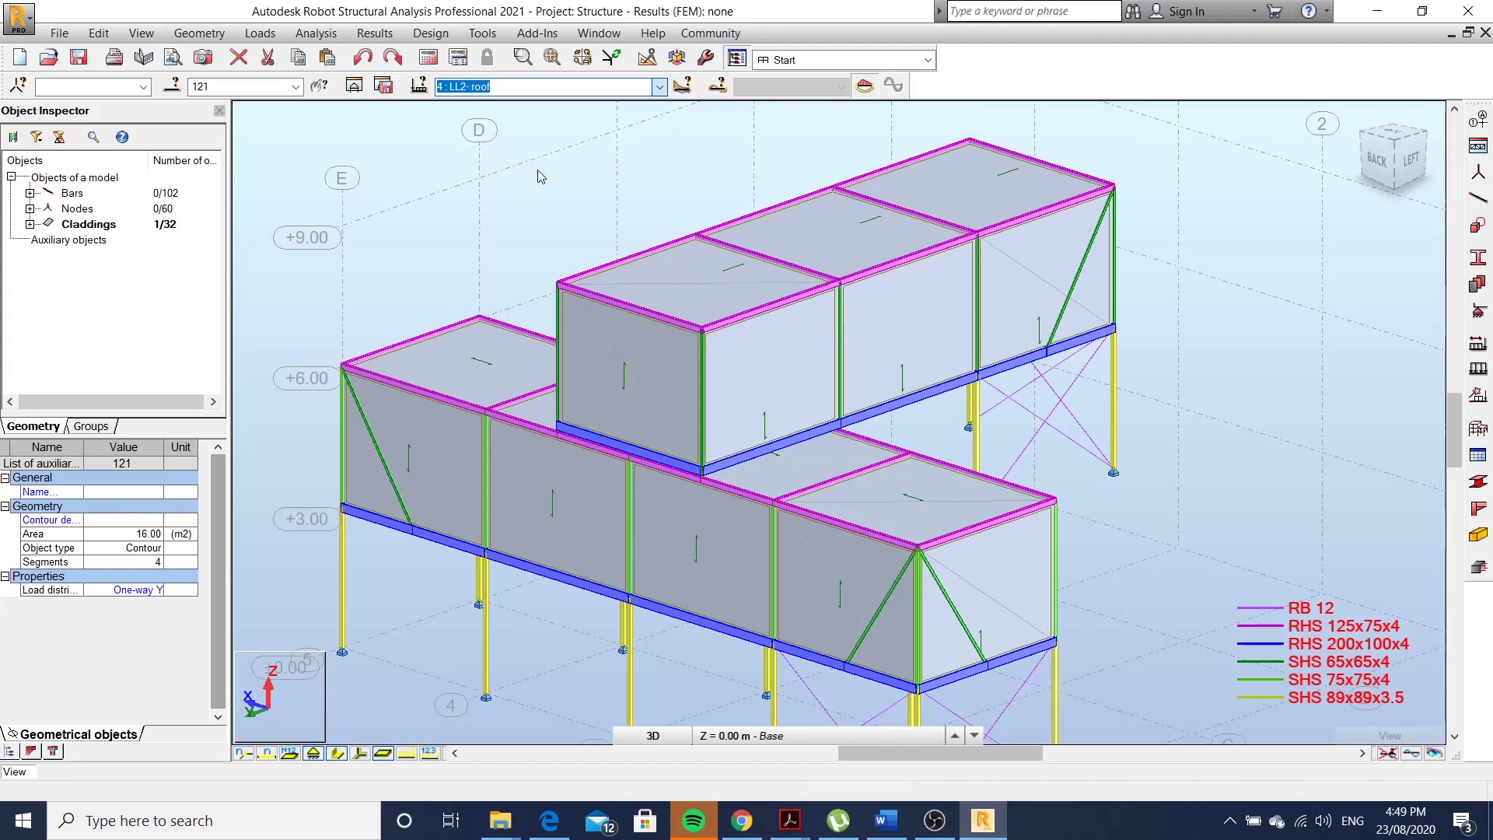
{"action": "middle_click_drag", "start_coordinate": [534, 193], "coordinate": [597, 204], "text": "shift"}
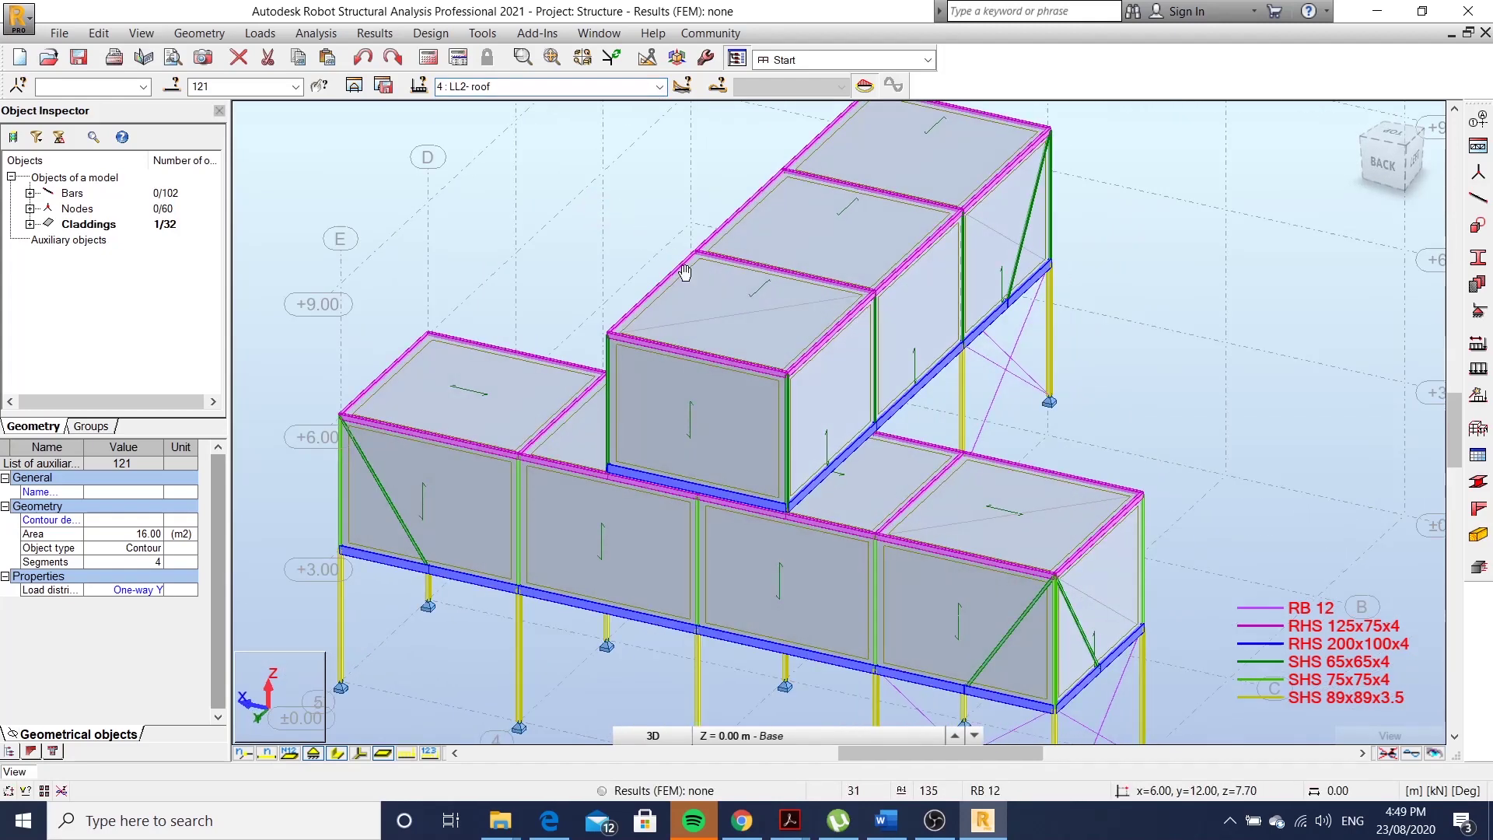
{"action": "middle_click_drag", "start_coordinate": [686, 276], "coordinate": [780, 355]}
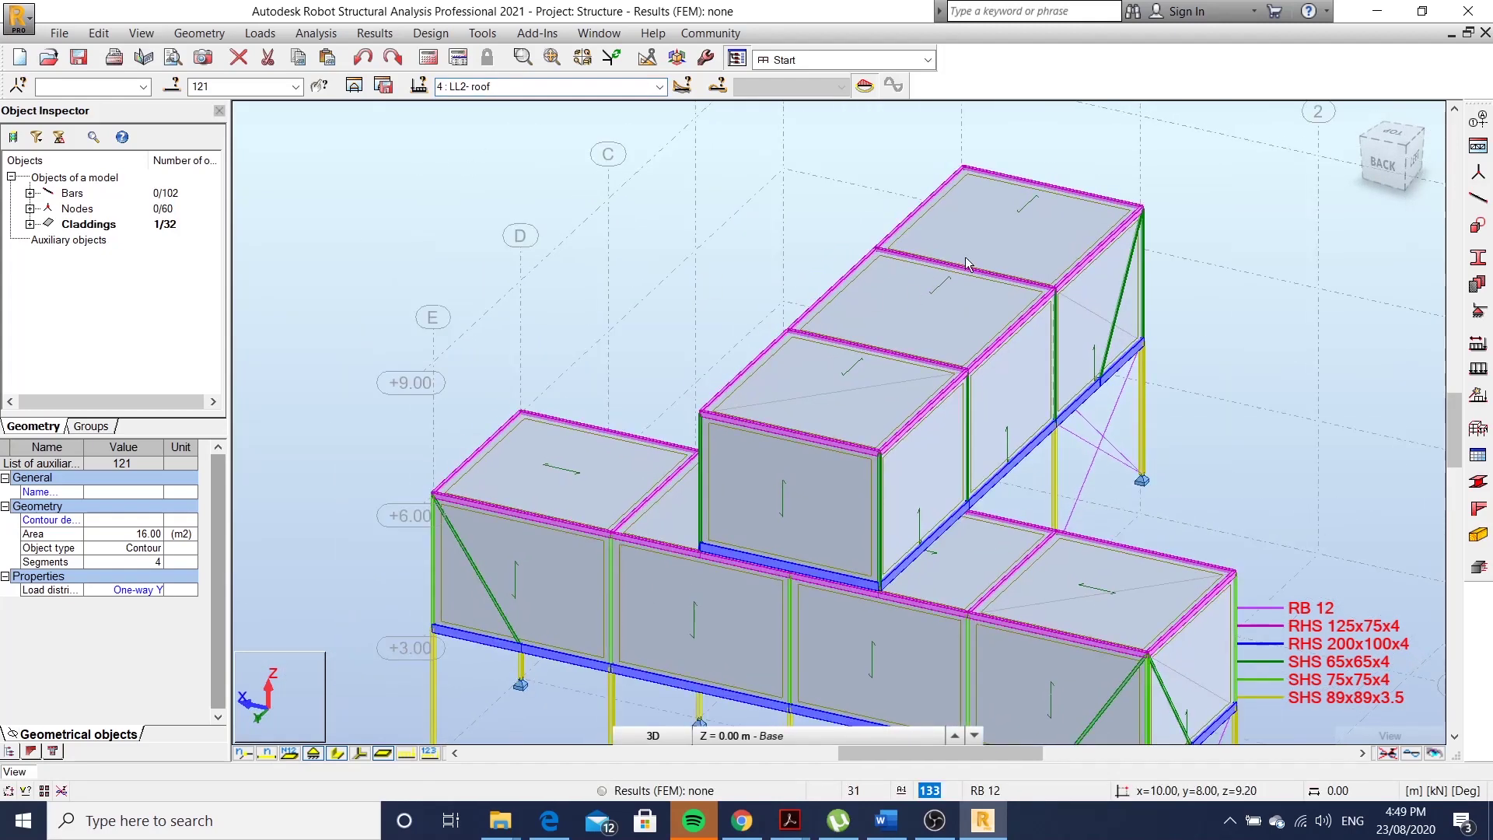
Select the seven roof claddings 113–116 and 132–134.
{"action": "left_click", "coordinate": [954, 328], "text": "ctrl"}
{"action": "left_click", "coordinate": [881, 389], "text": "ctrl"}
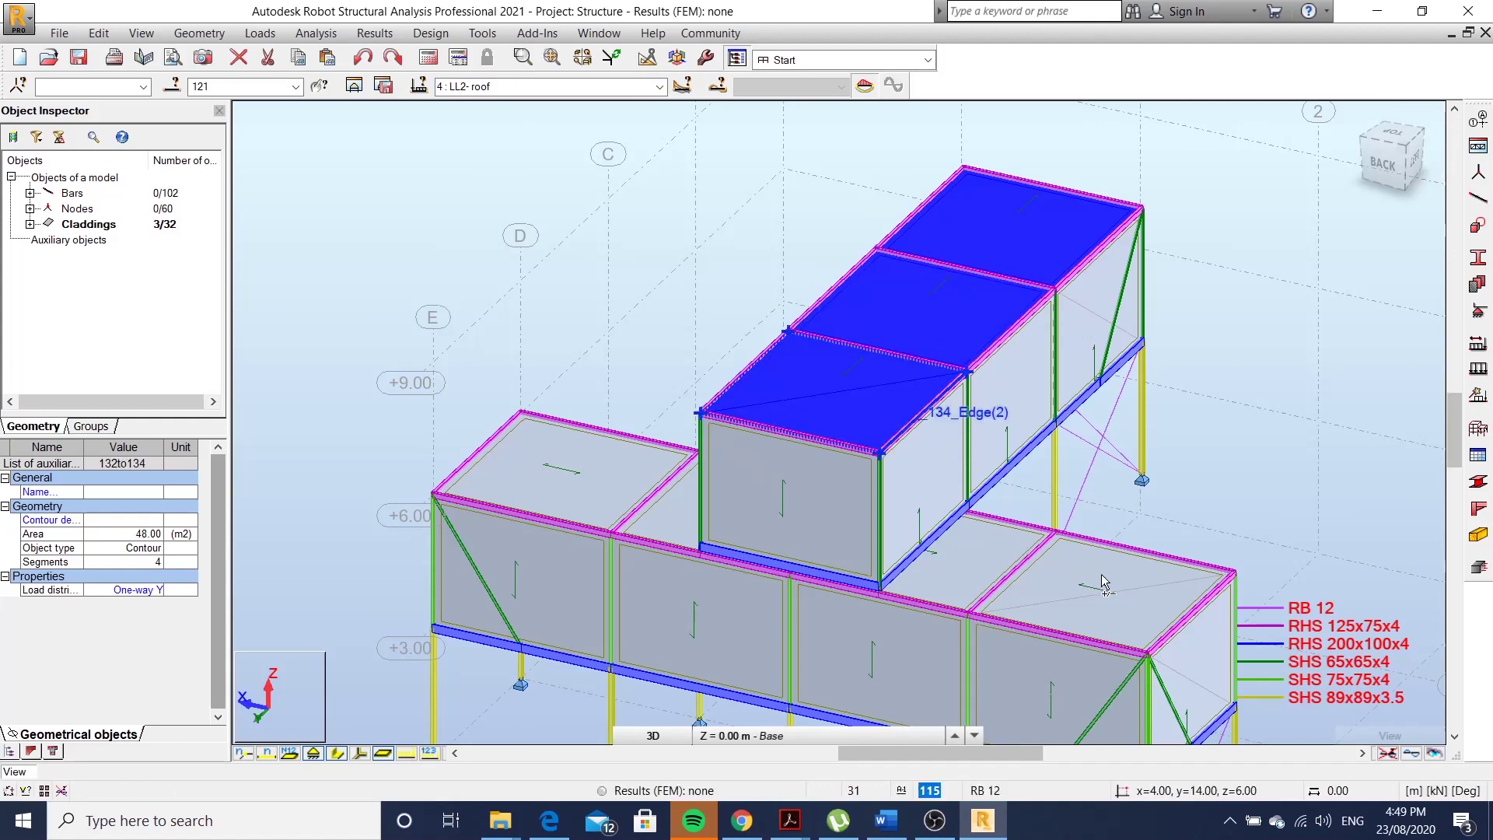
{"action": "left_click", "coordinate": [985, 553], "text": "ctrl"}
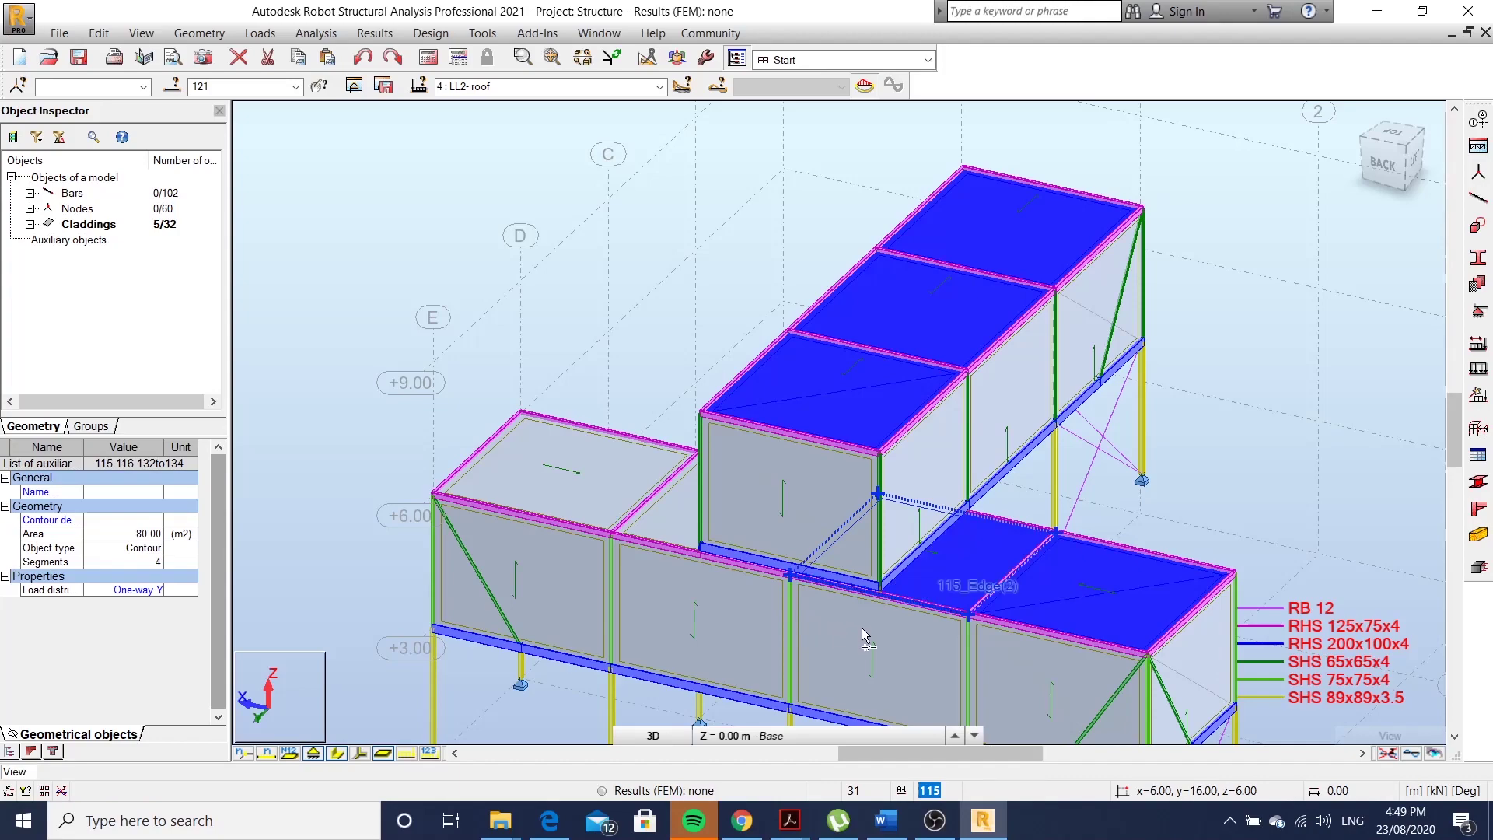
{"action": "mouse_move", "coordinate": [887, 626]}
{"action": "middle_mouse_down", "text": "shift"}
{"action": "mouse_move", "coordinate": [859, 634]}
{"action": "mouse_move", "coordinate": [820, 544]}
{"action": "mouse_move", "coordinate": [835, 521]}
{"action": "middle_mouse_up", "text": "shift"}
{"action": "left_click", "coordinate": [986, 509], "text": "ctrl"}
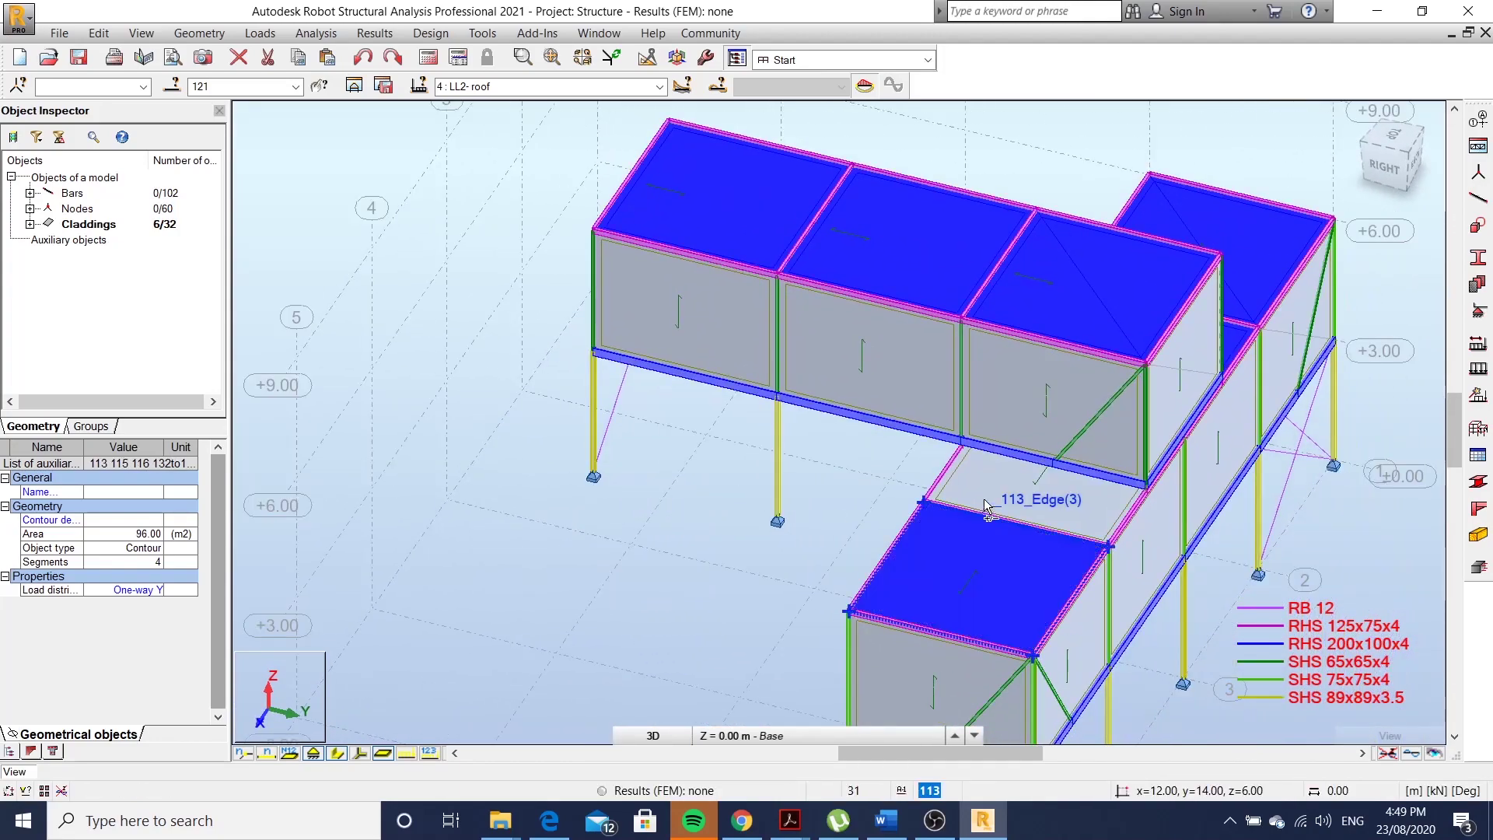
{"action": "left_click", "coordinate": [888, 509], "text": "ctrl"}
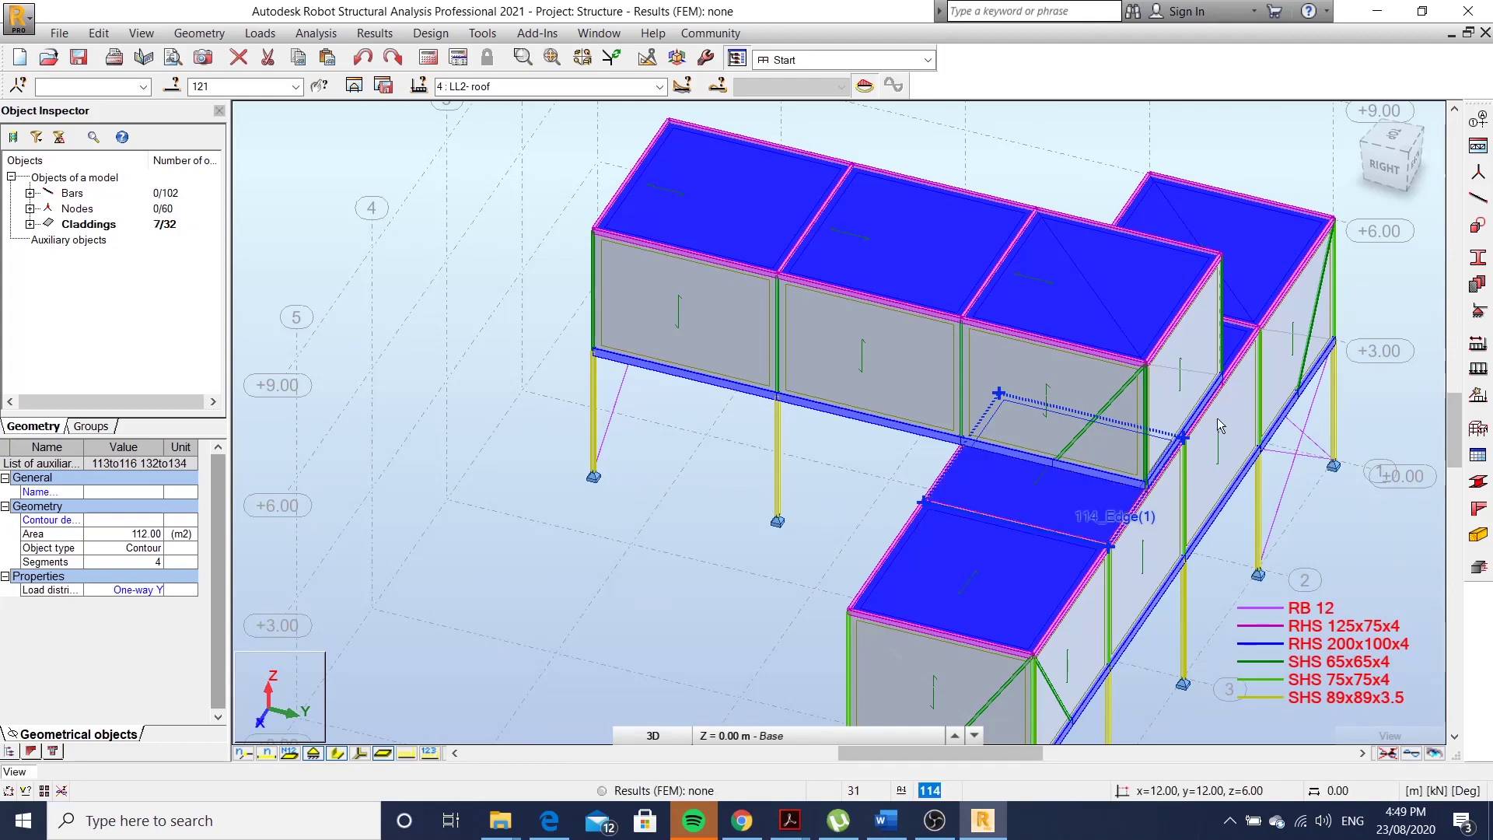
Apply a -0.25 kPa uniform load to roof claddings 113–116 and 132–134, then deselect them.
{"action": "left_click", "coordinate": [1476, 374]}
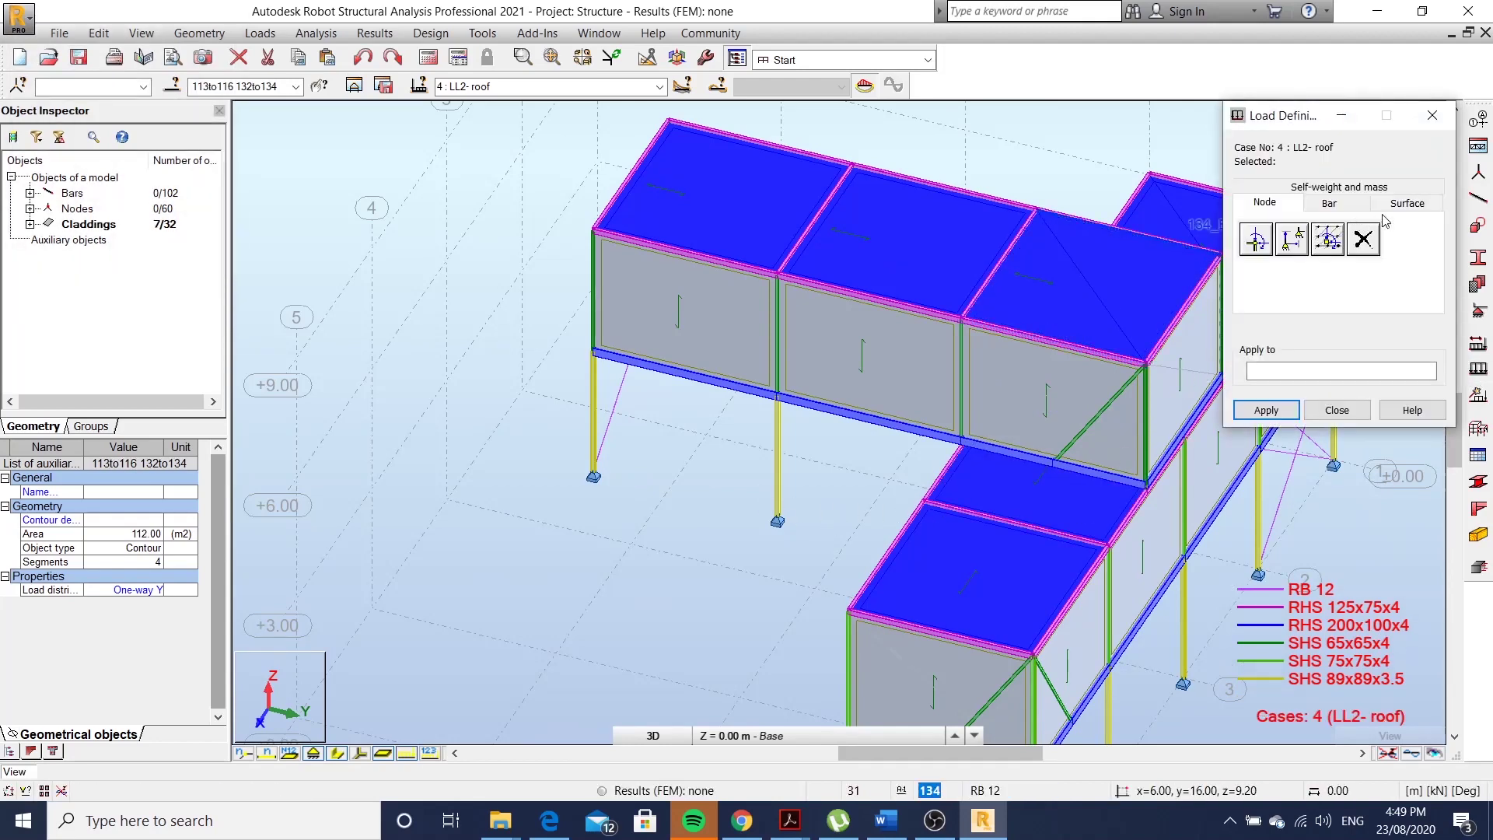
{"action": "left_click", "coordinate": [1400, 204]}
{"action": "left_click", "coordinate": [1256, 239]}
{"action": "type", "text": "-0.25"}
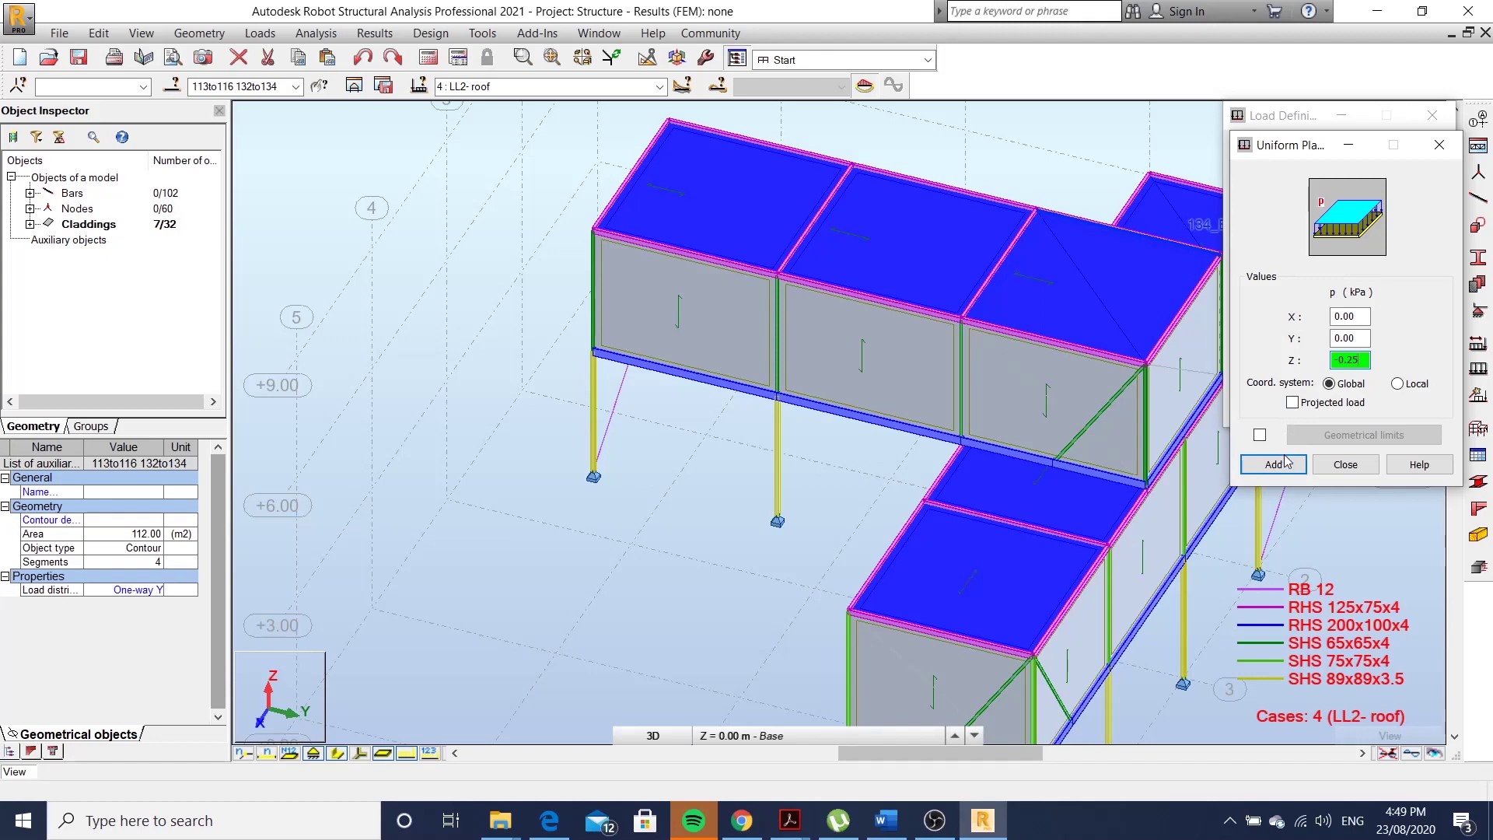
{"action": "left_click", "coordinate": [1283, 464]}
{"action": "left_click", "coordinate": [1279, 415]}
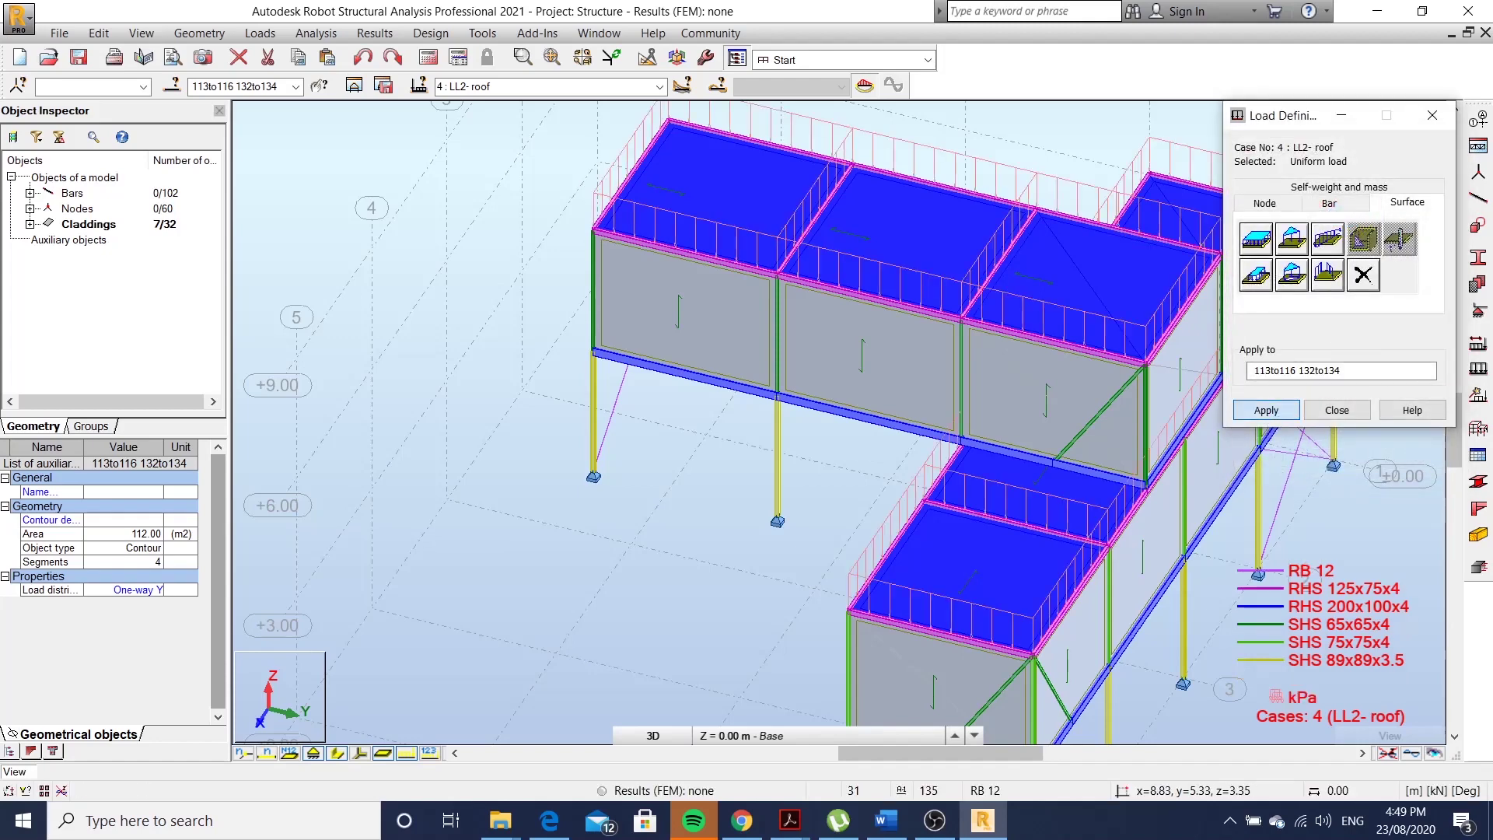
{"action": "left_click", "coordinate": [1337, 409]}
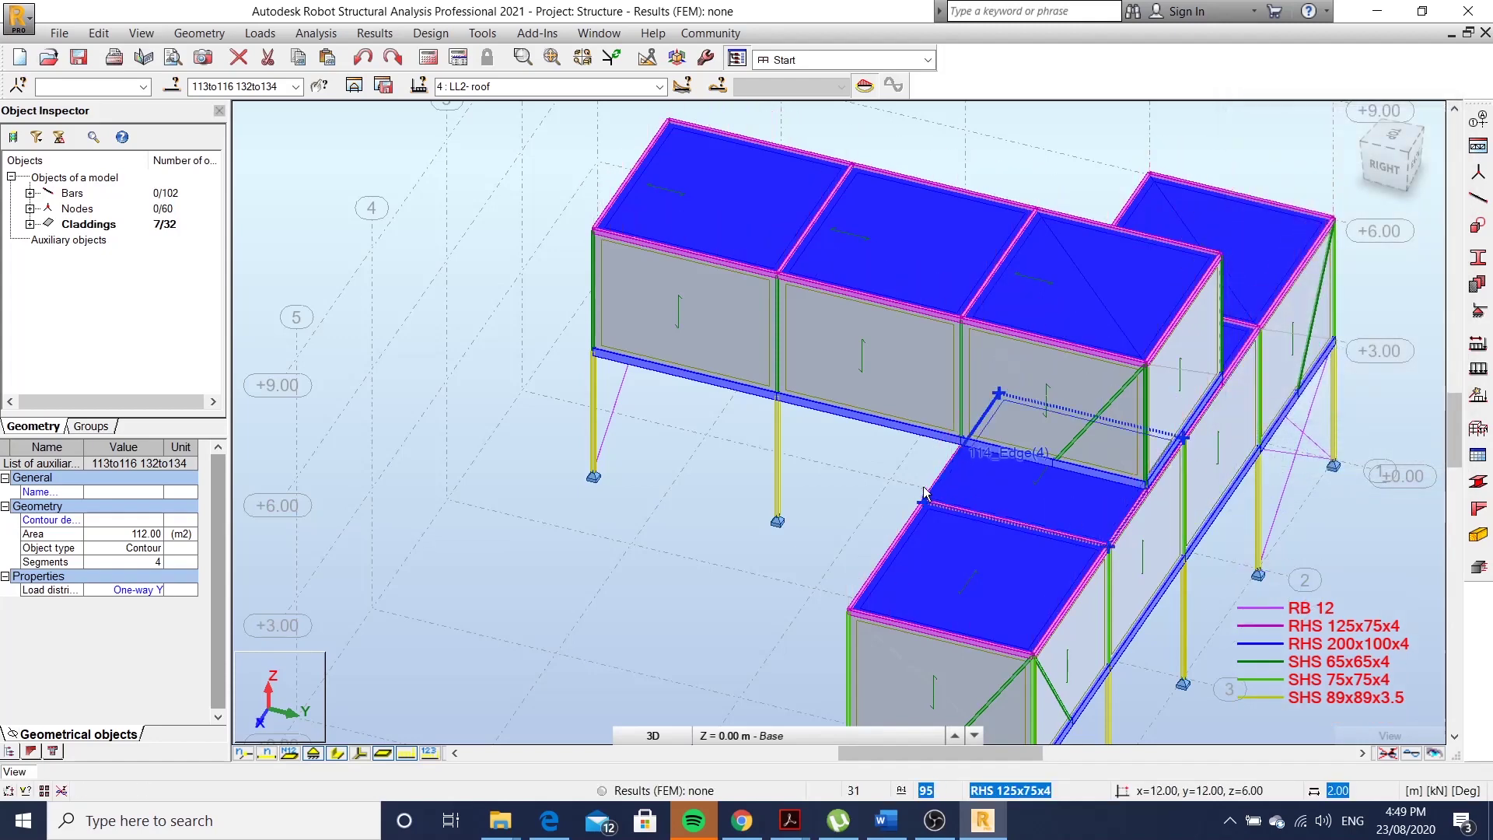
{"action": "middle_click_drag", "start_coordinate": [926, 493], "coordinate": [978, 460], "text": "shift"}
{"action": "middle_click_drag", "start_coordinate": [612, 306], "coordinate": [460, 289]}
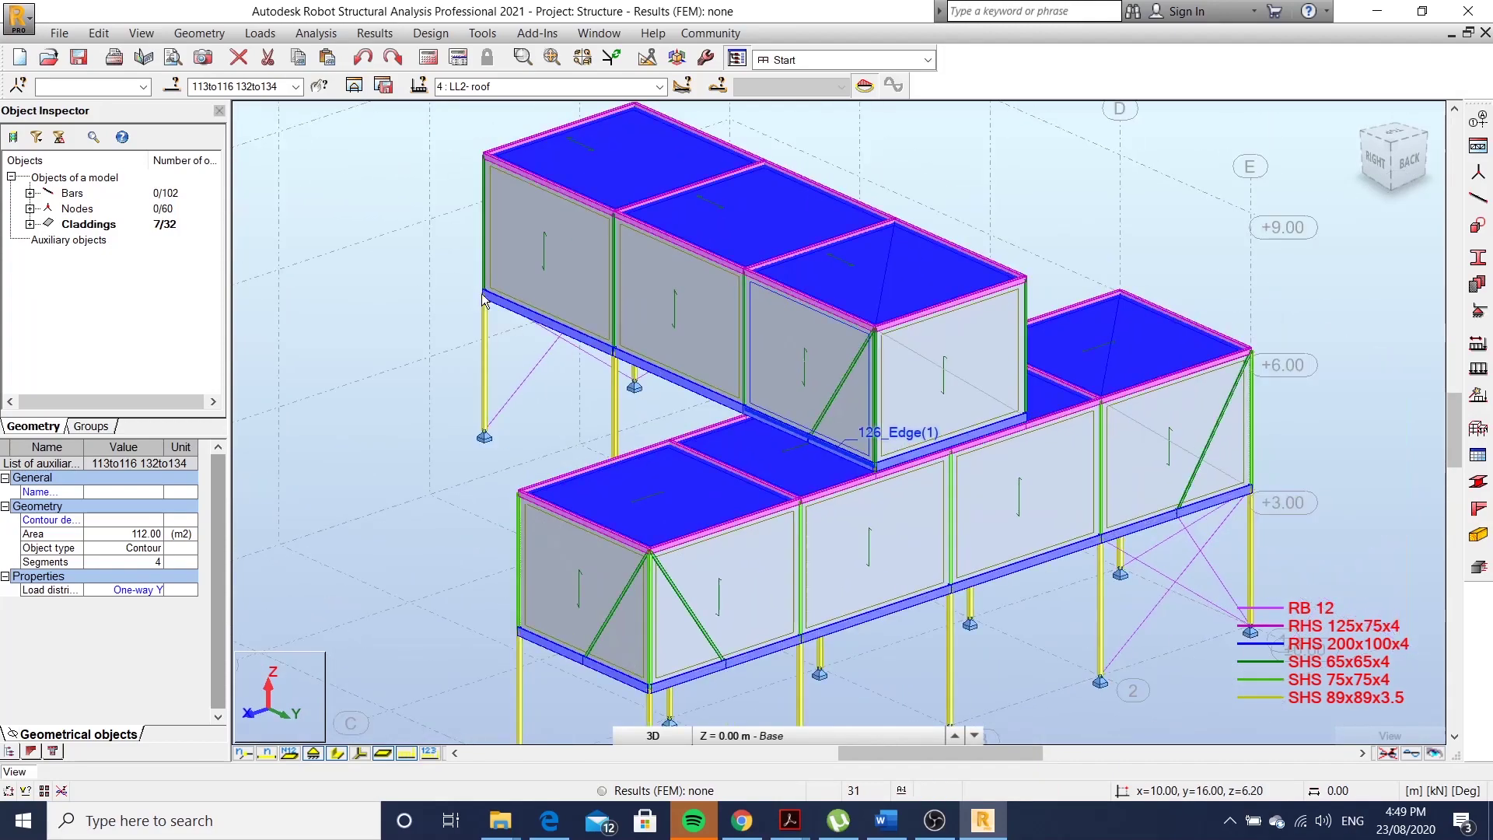
{"action": "left_click", "coordinate": [373, 212]}
Run the structural analysis of the building model, viewed from the front-right.
{"action": "mouse_move", "coordinate": [538, 360]}
{"action": "middle_mouse_down", "text": "shift"}
{"action": "mouse_move", "coordinate": [719, 397]}
{"action": "mouse_move", "coordinate": [826, 393]}
{"action": "middle_mouse_up", "text": "shift"}
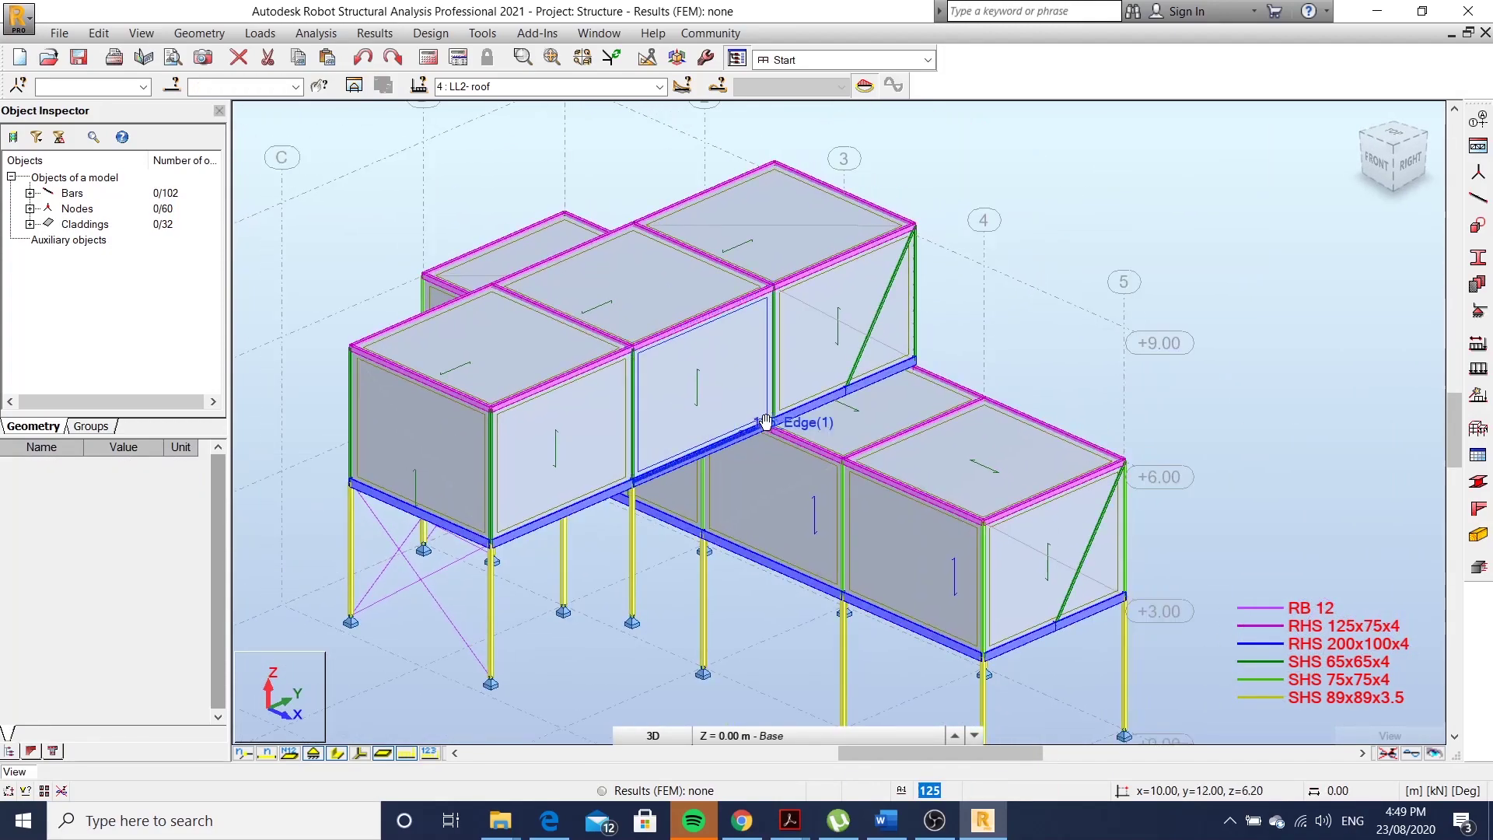
{"action": "scroll", "coordinate": [826, 392], "scroll_direction": "down", "scroll_amount": 2}
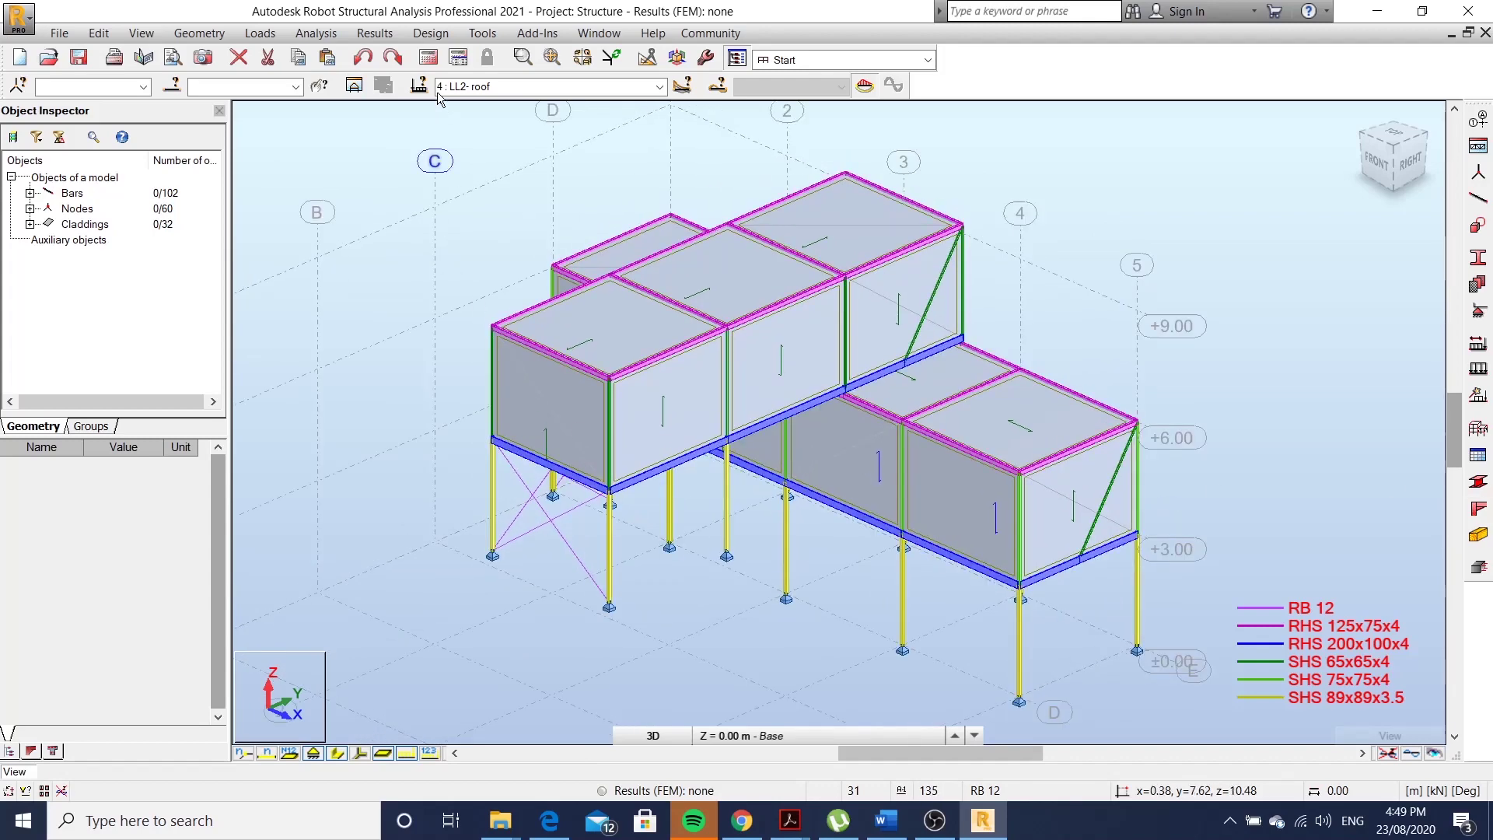
{"action": "left_click", "coordinate": [429, 63]}
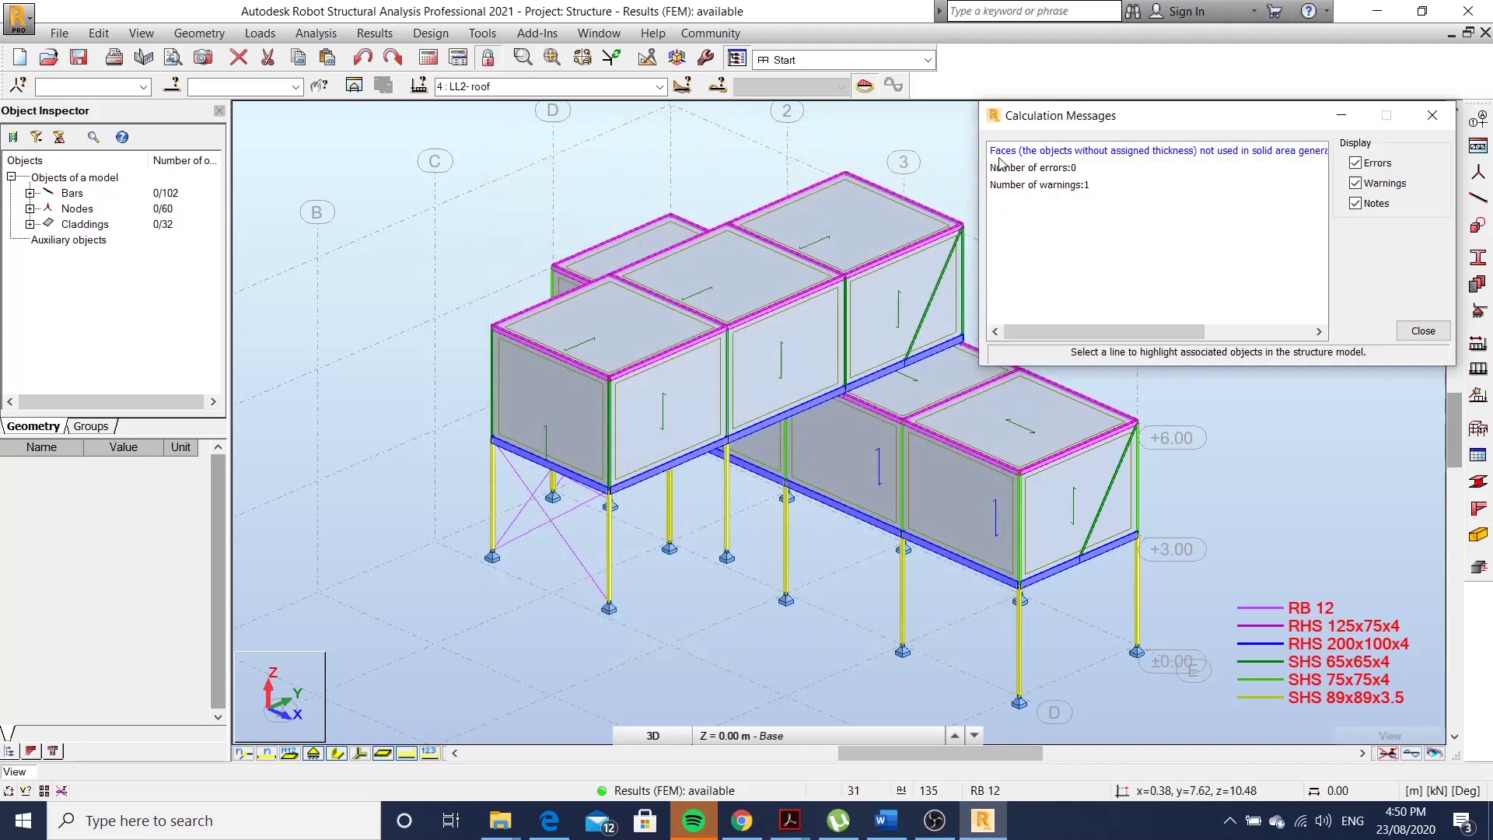
{"action": "mouse_move", "coordinate": [1072, 332]}
{"action": "left_mouse_down"}
{"action": "mouse_move", "coordinate": [1174, 347]}
{"action": "mouse_move", "coordinate": [1101, 302]}
{"action": "left_mouse_up"}
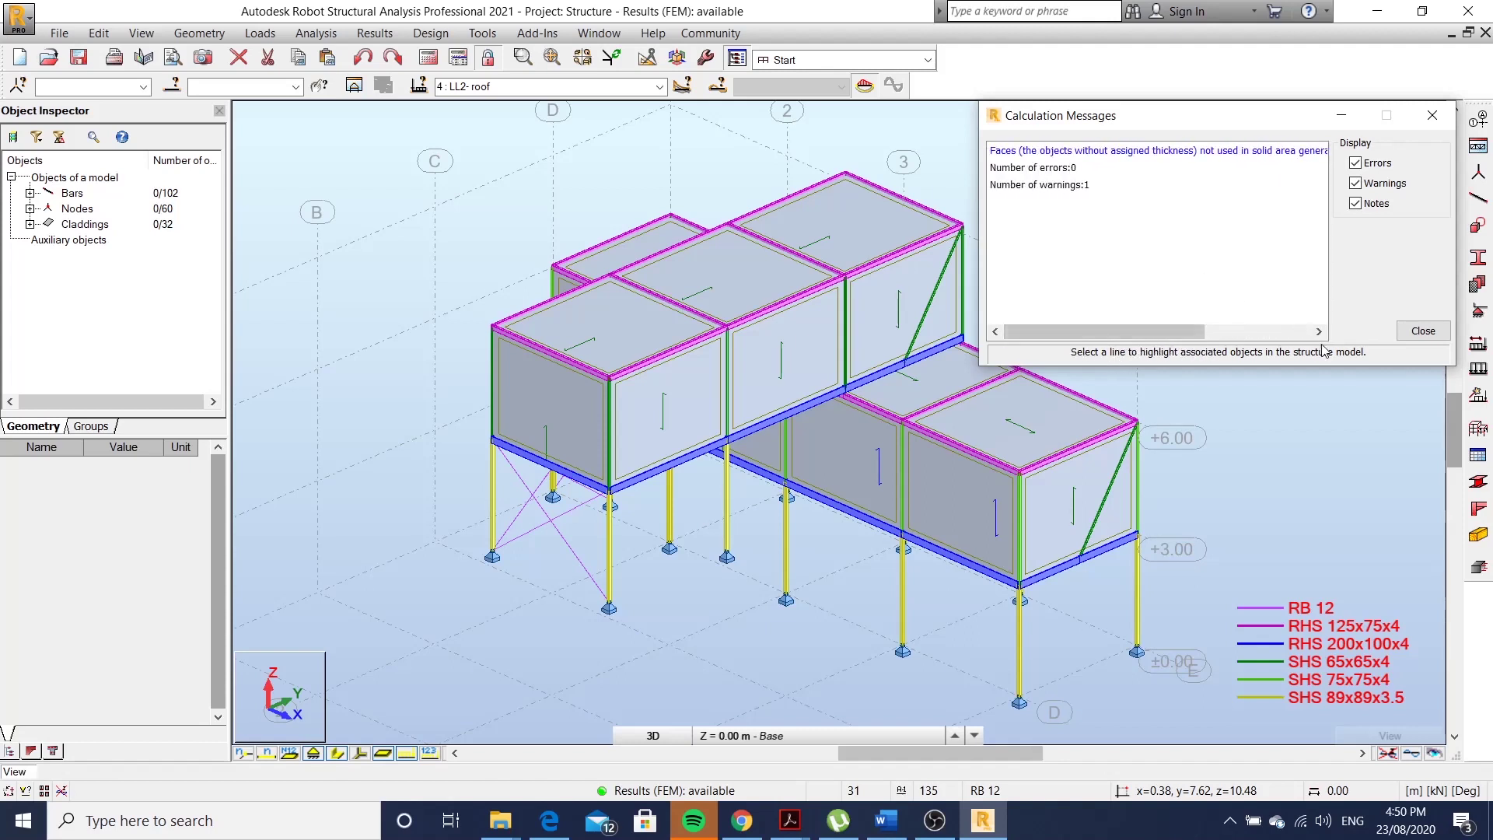
Close the calculation messages, hide panel fills, and configure a labelled exact-deformation bar diagram.
{"action": "left_click", "coordinate": [1423, 332]}
{"action": "scroll", "coordinate": [976, 446], "scroll_direction": "down", "scroll_amount": 2}
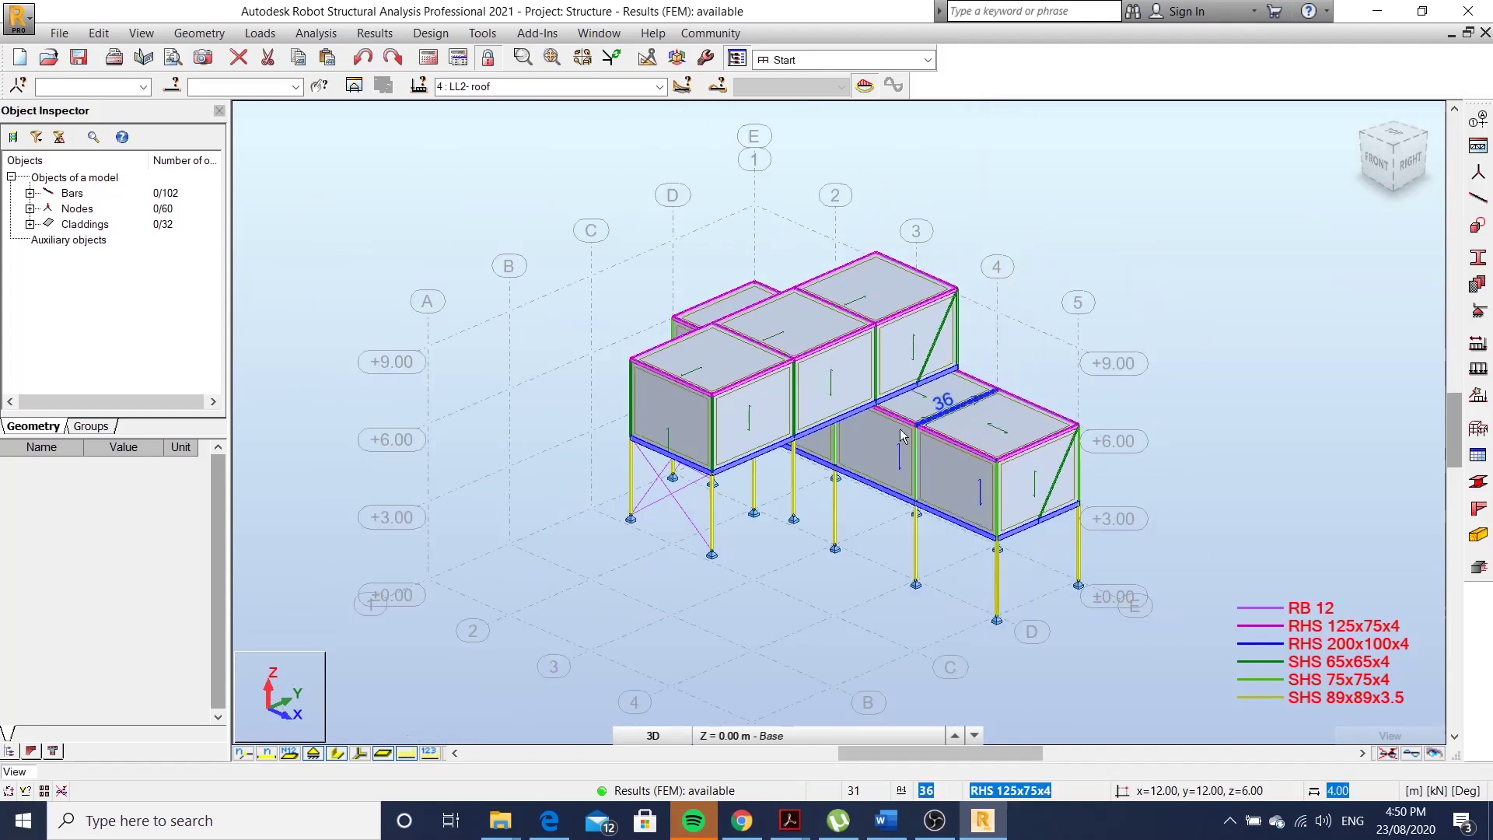
{"action": "left_click", "coordinate": [383, 754]}
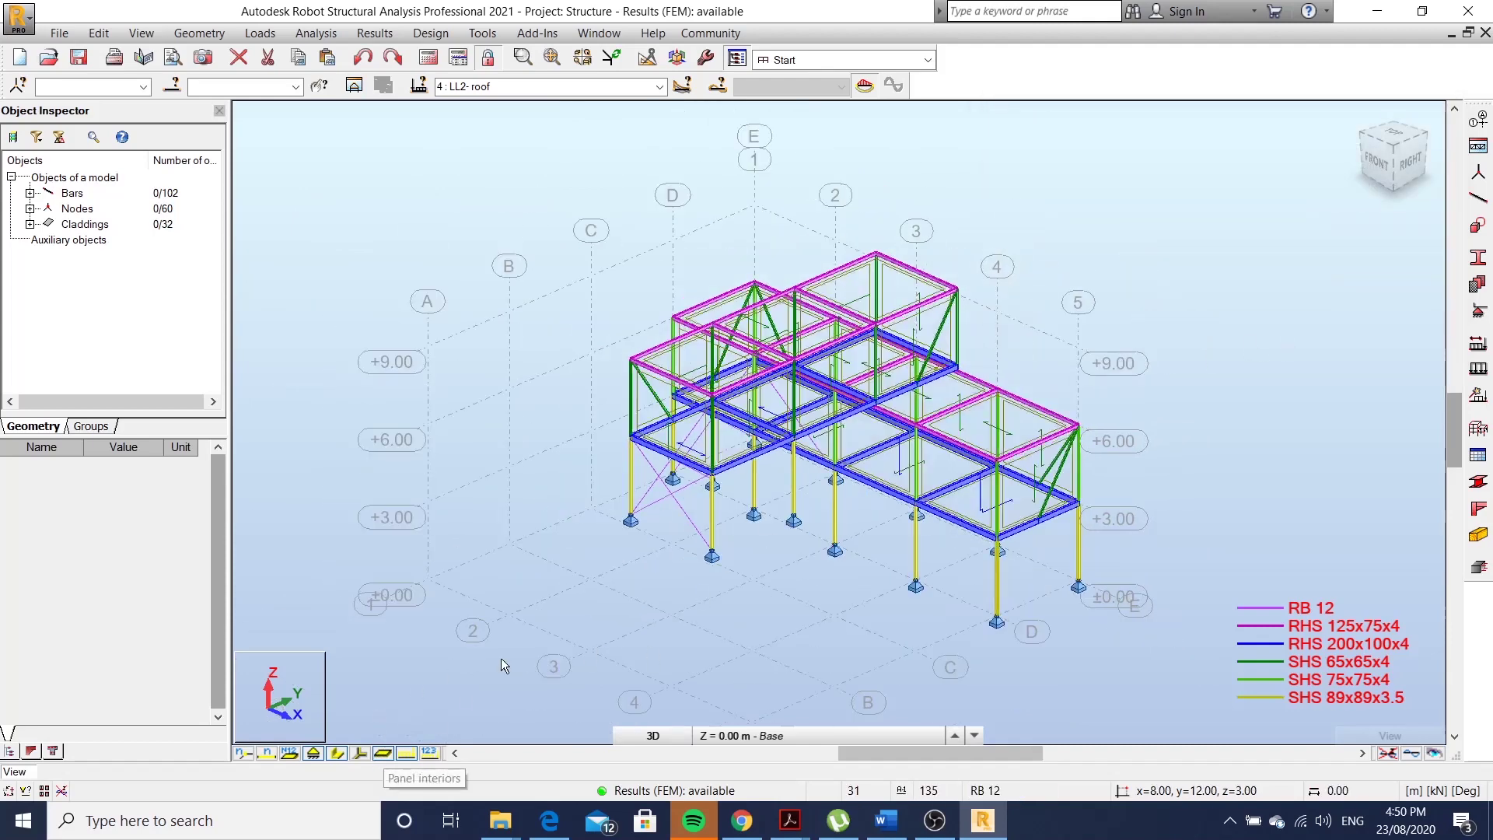
{"action": "left_click", "coordinate": [375, 33]}
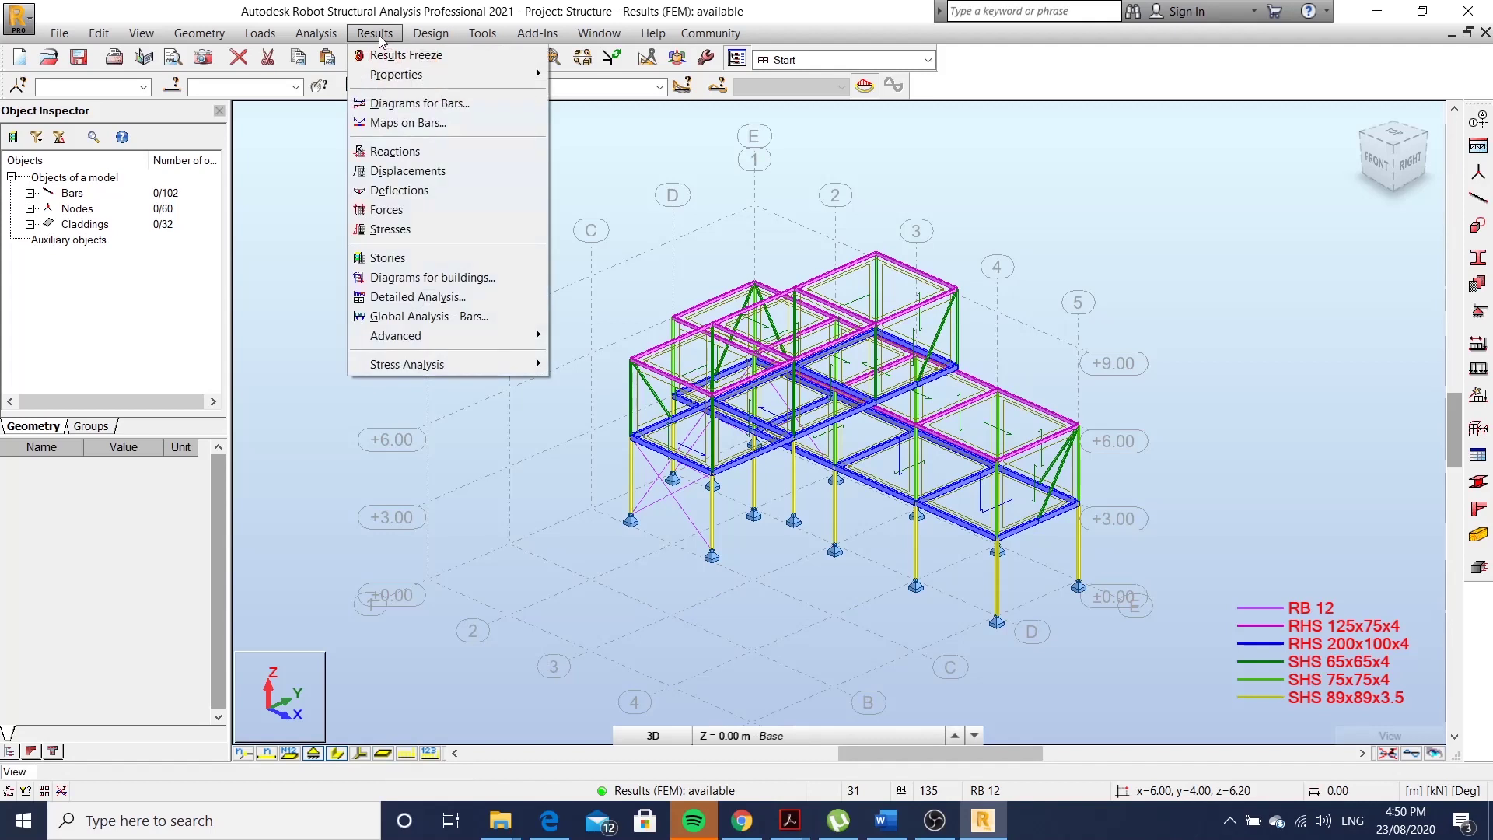
{"action": "left_click", "coordinate": [403, 104]}
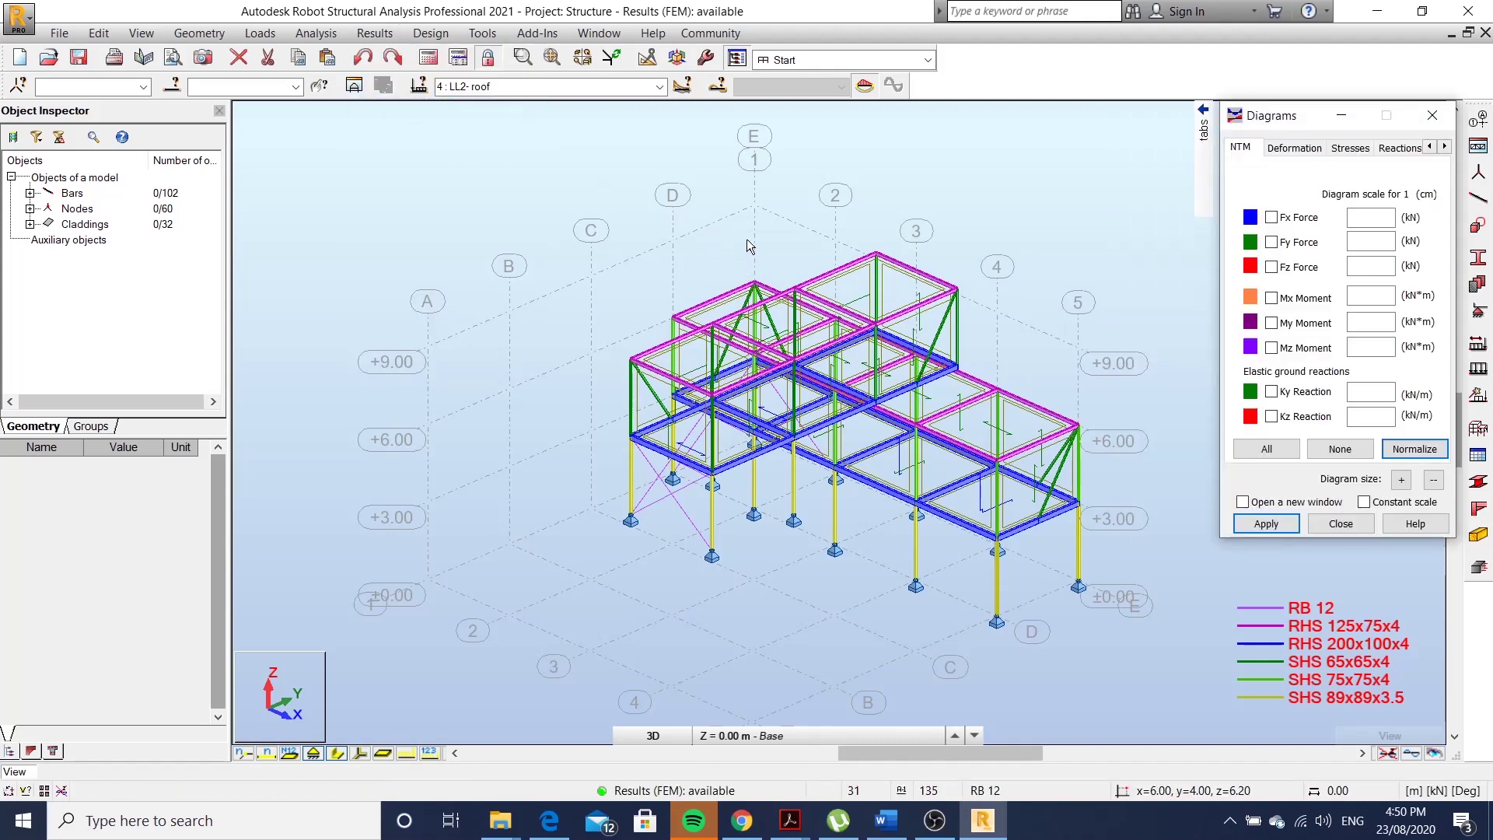
{"action": "left_click", "coordinate": [1287, 152]}
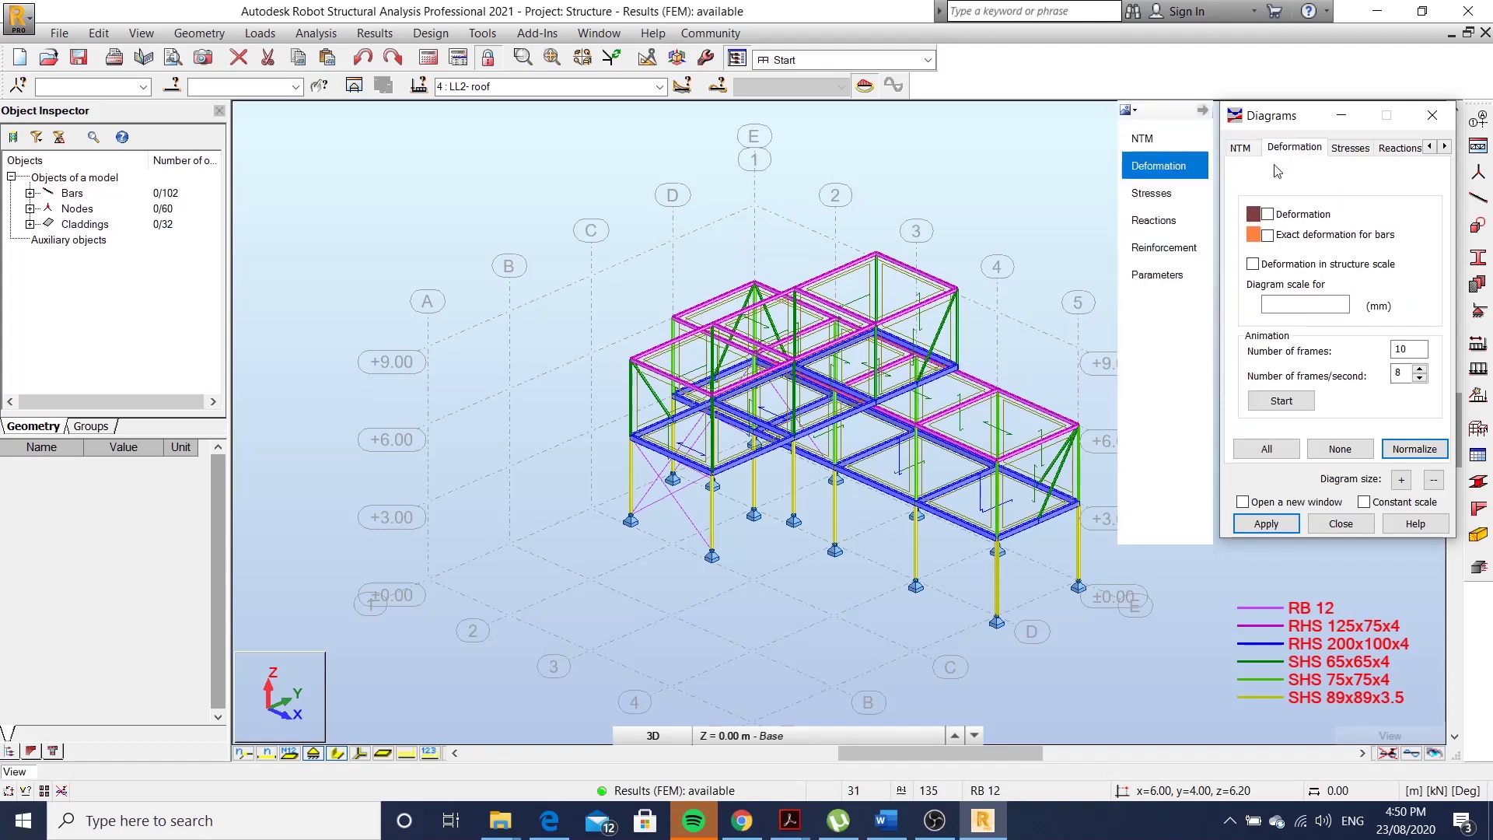
{"action": "left_click", "coordinate": [1184, 285]}
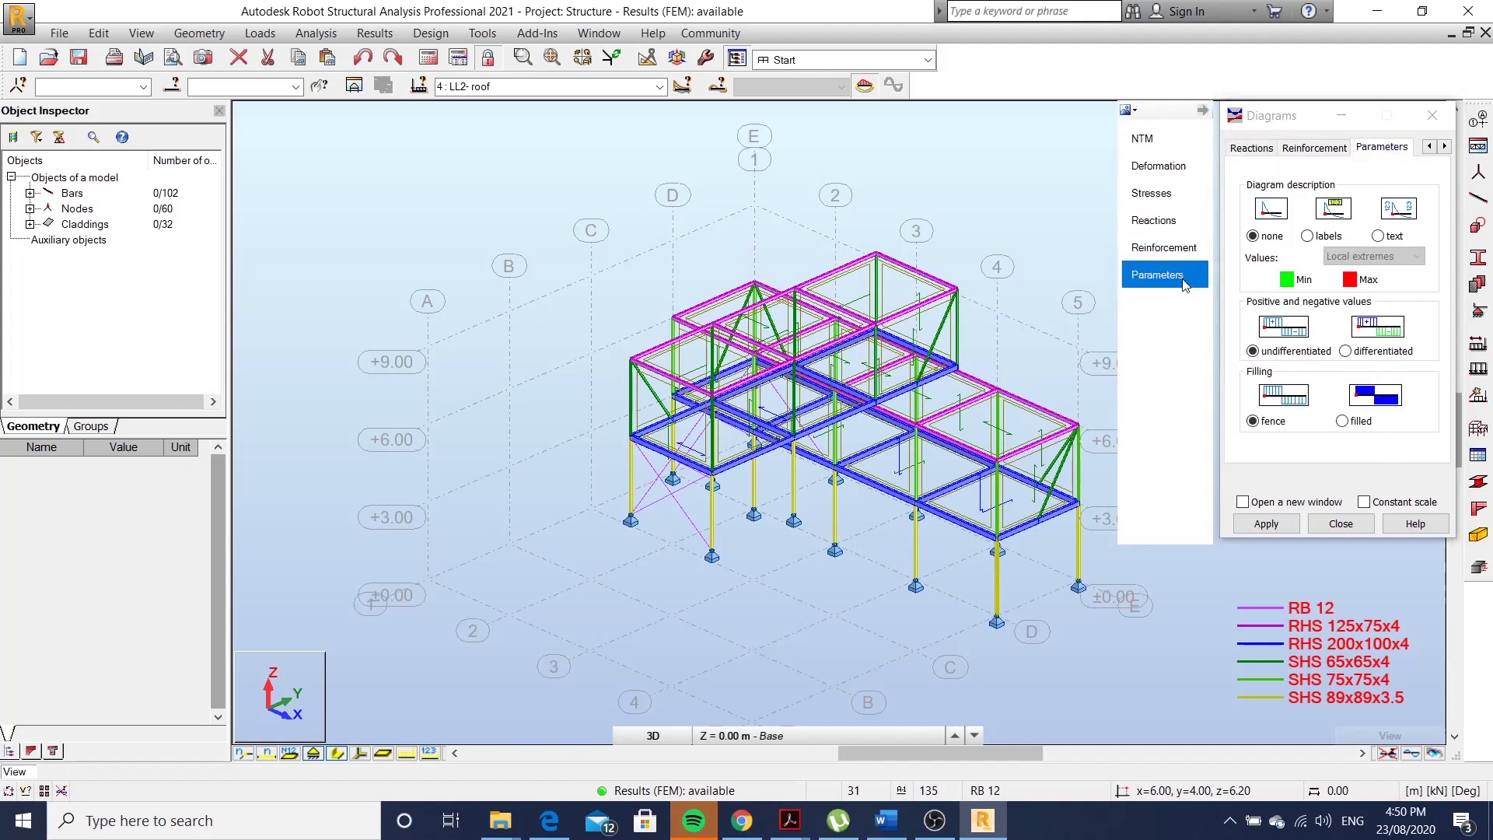
{"action": "left_click", "coordinate": [1308, 236]}
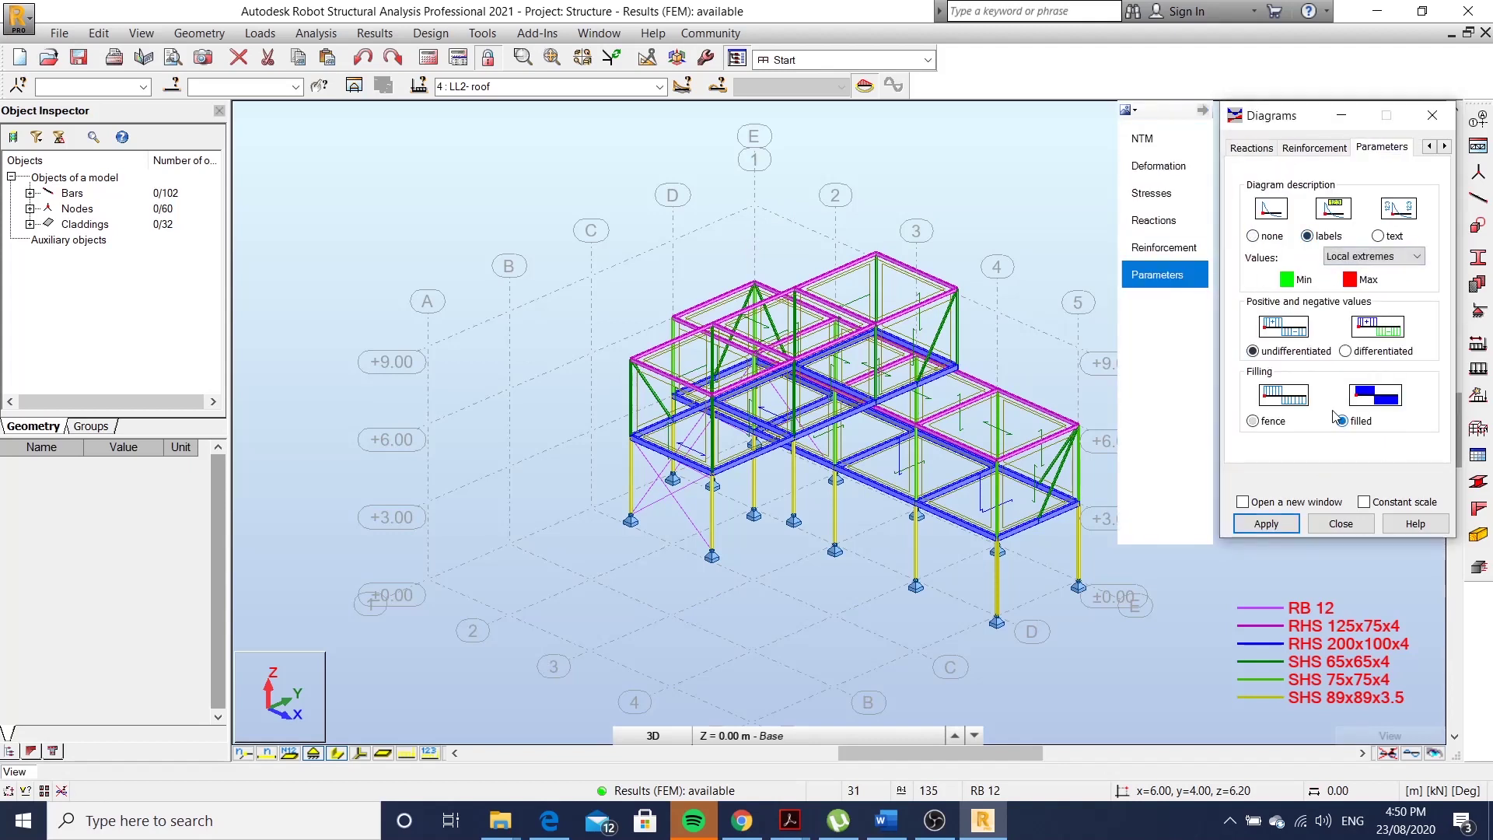
{"action": "left_click", "coordinate": [1180, 142]}
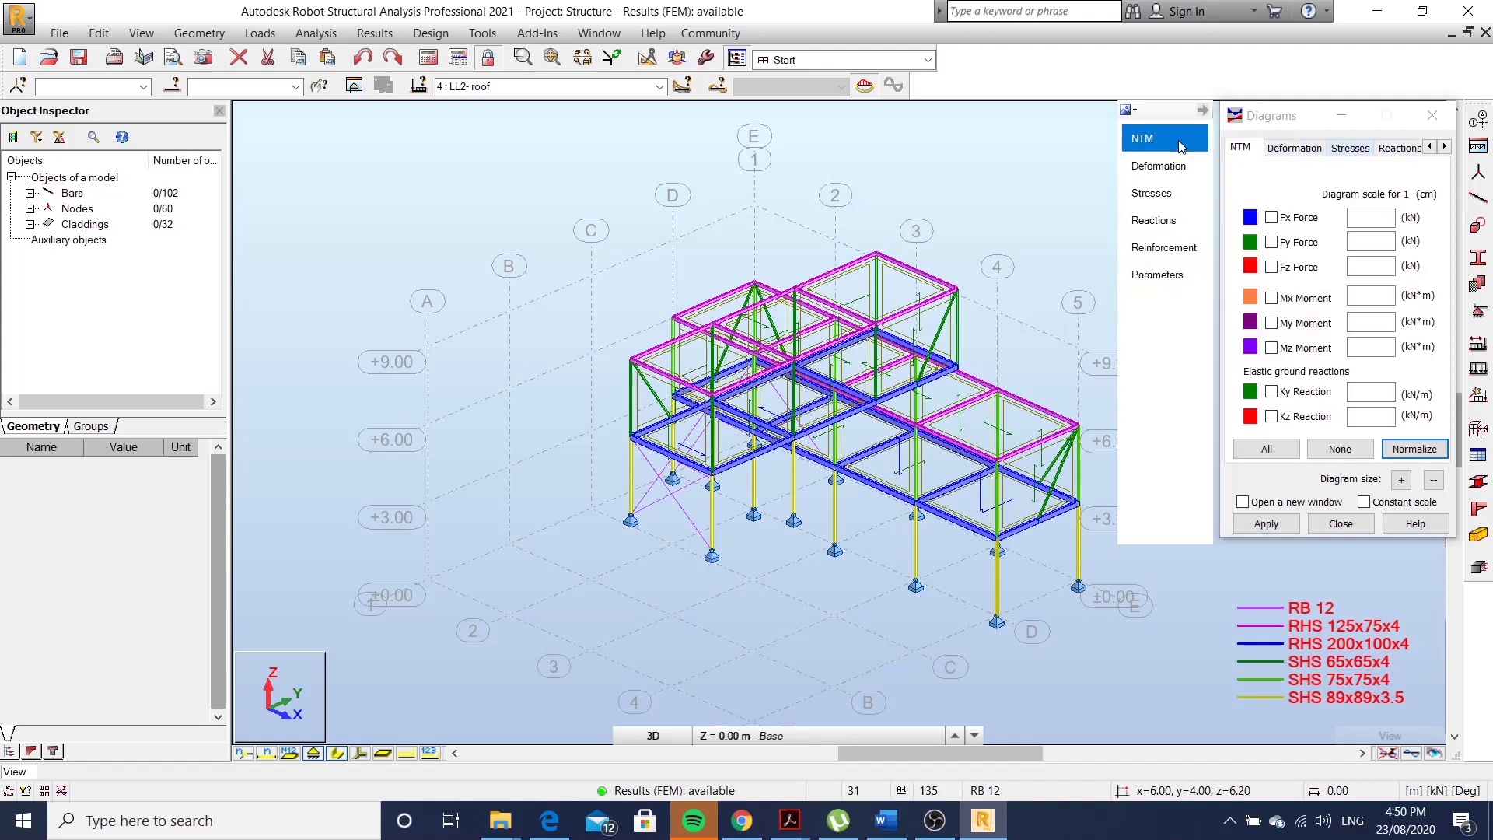
{"action": "left_click", "coordinate": [1268, 236]}
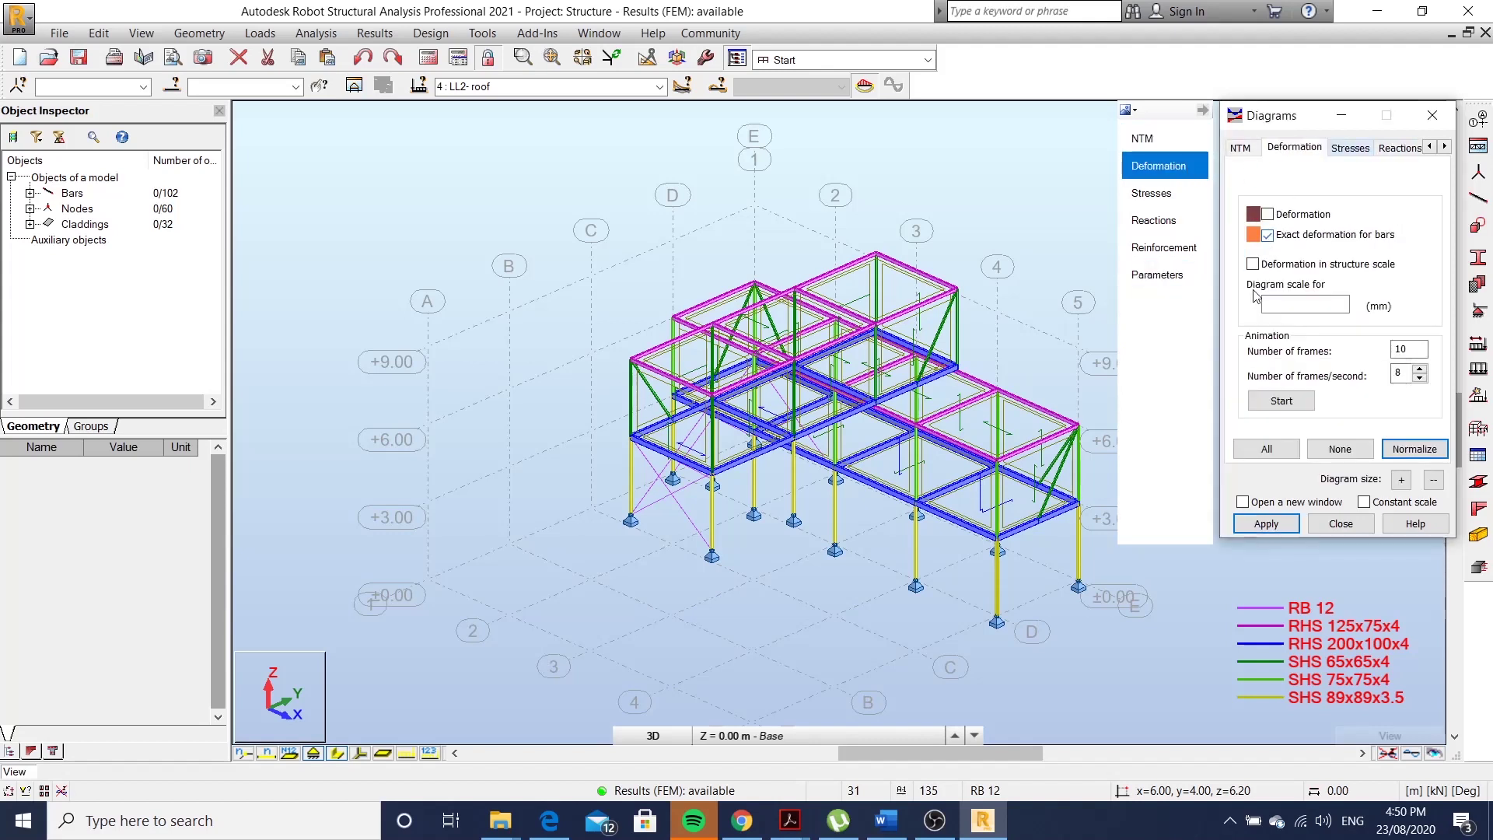
Draw the labelled LL2-roof deformation diagram, normalise it, and select bar 62.
{"action": "left_click", "coordinate": [1266, 524]}
{"action": "scroll", "coordinate": [731, 371], "scroll_direction": "up", "scroll_amount": 2}
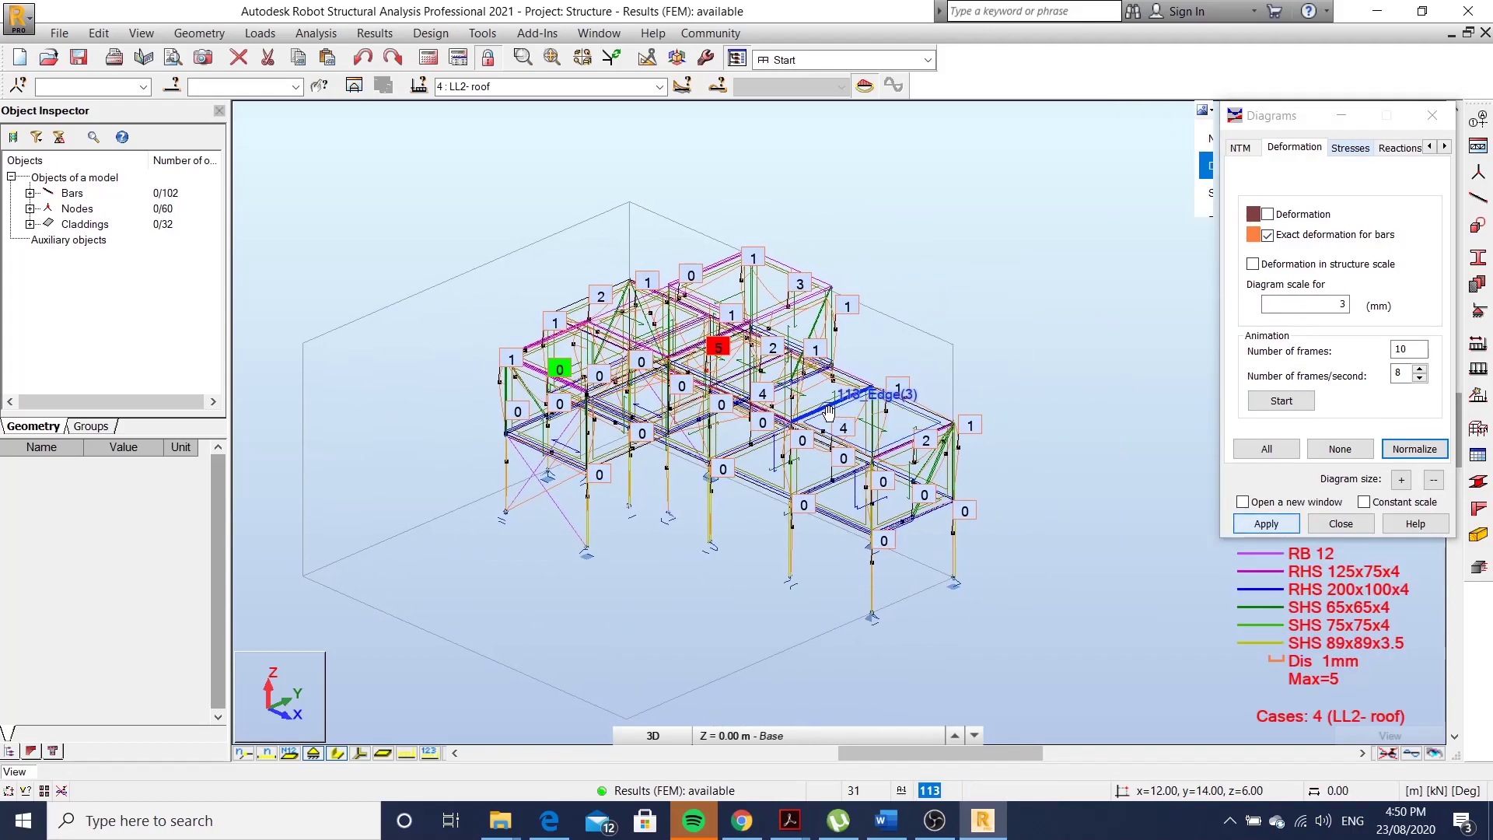
{"action": "scroll", "coordinate": [731, 371], "scroll_direction": "up", "scroll_amount": 2}
{"action": "scroll", "coordinate": [732, 372], "scroll_direction": "up", "scroll_amount": 2}
{"action": "middle_click_drag", "start_coordinate": [733, 371], "coordinate": [769, 402], "text": "shift"}
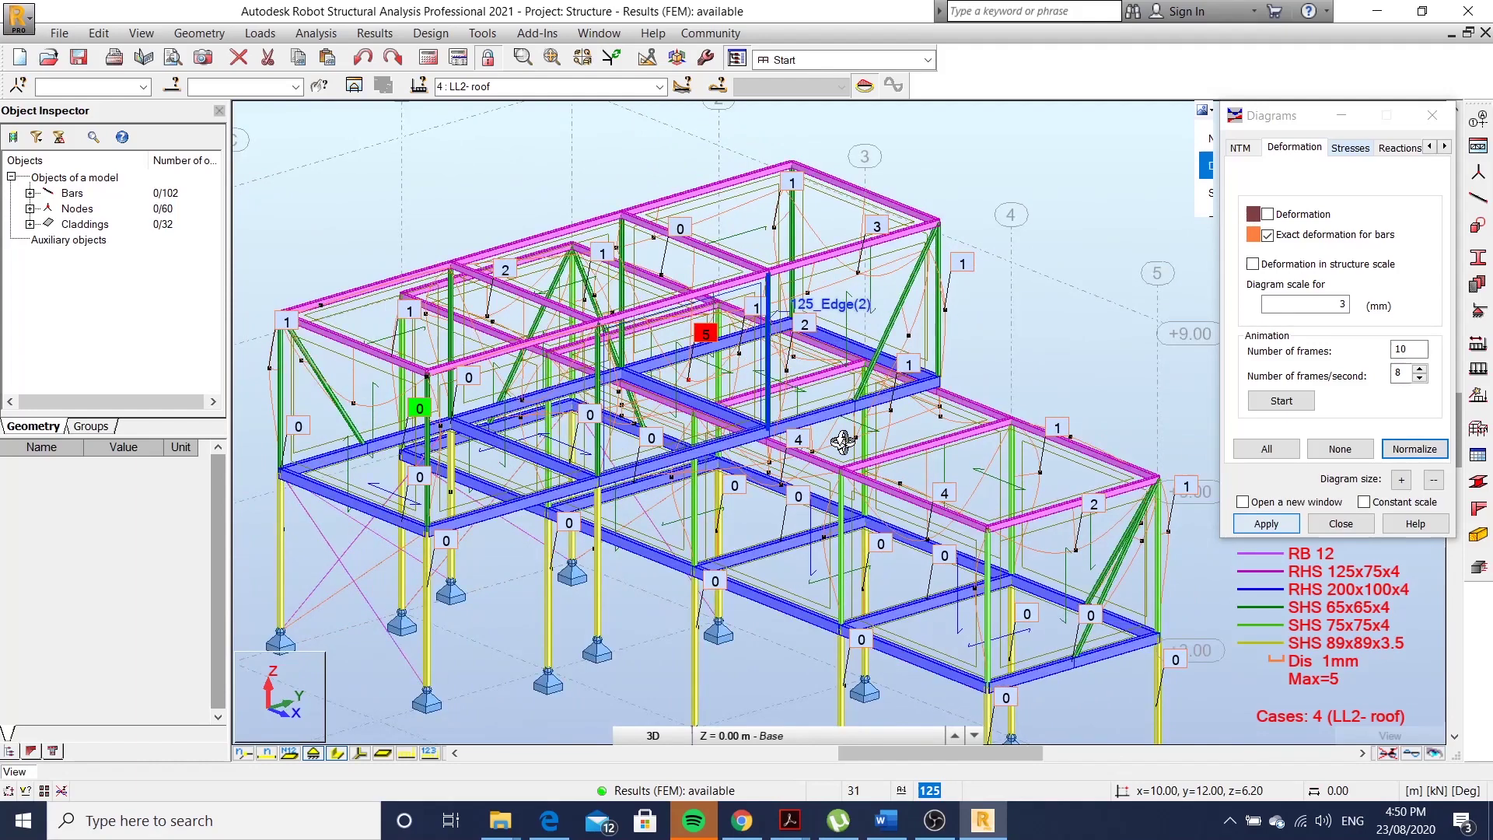
{"action": "left_click", "coordinate": [1399, 451]}
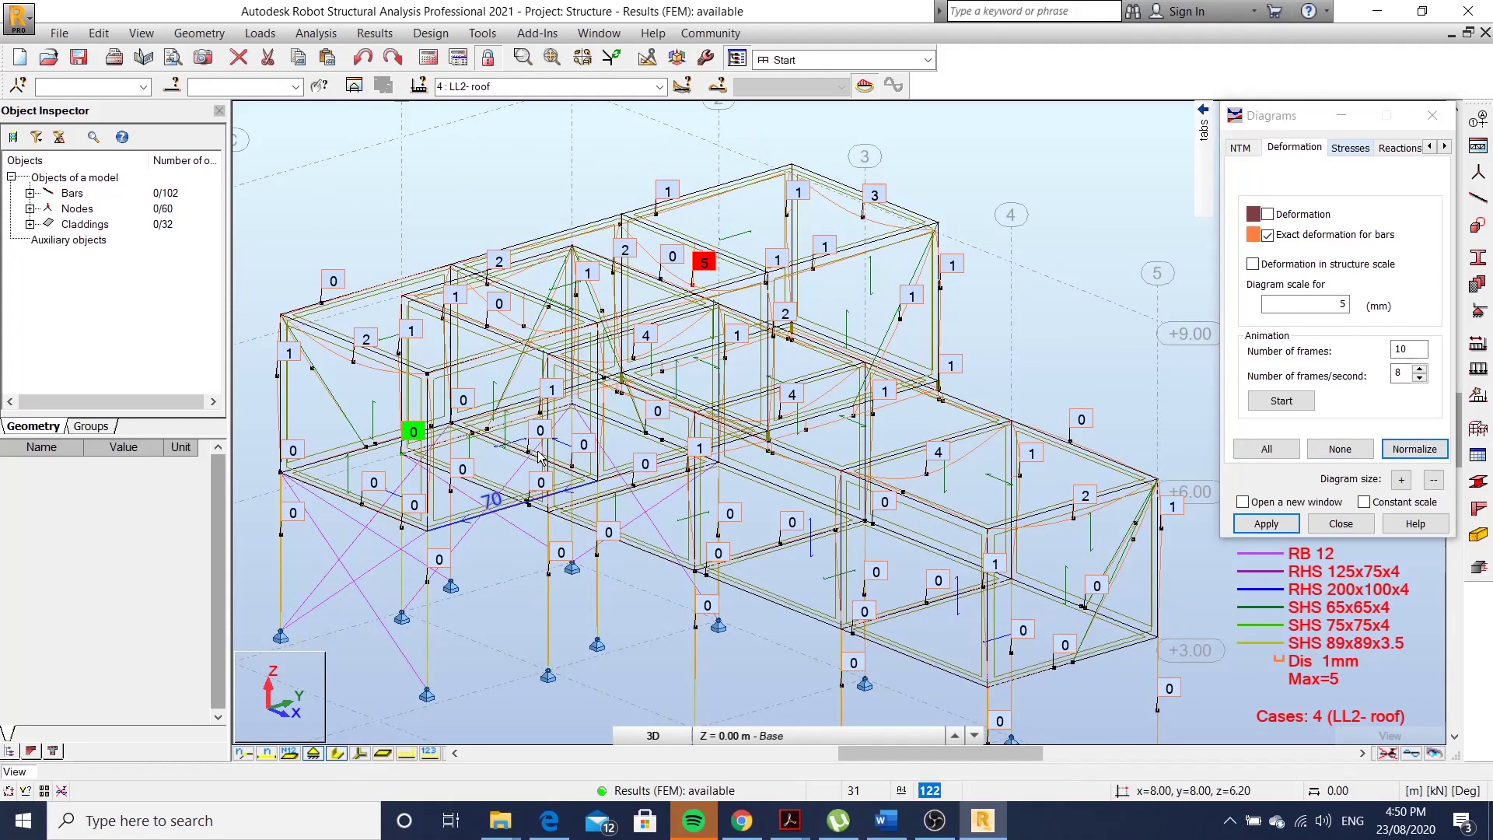
{"action": "middle_click_drag", "start_coordinate": [540, 459], "coordinate": [483, 457], "text": "shift"}
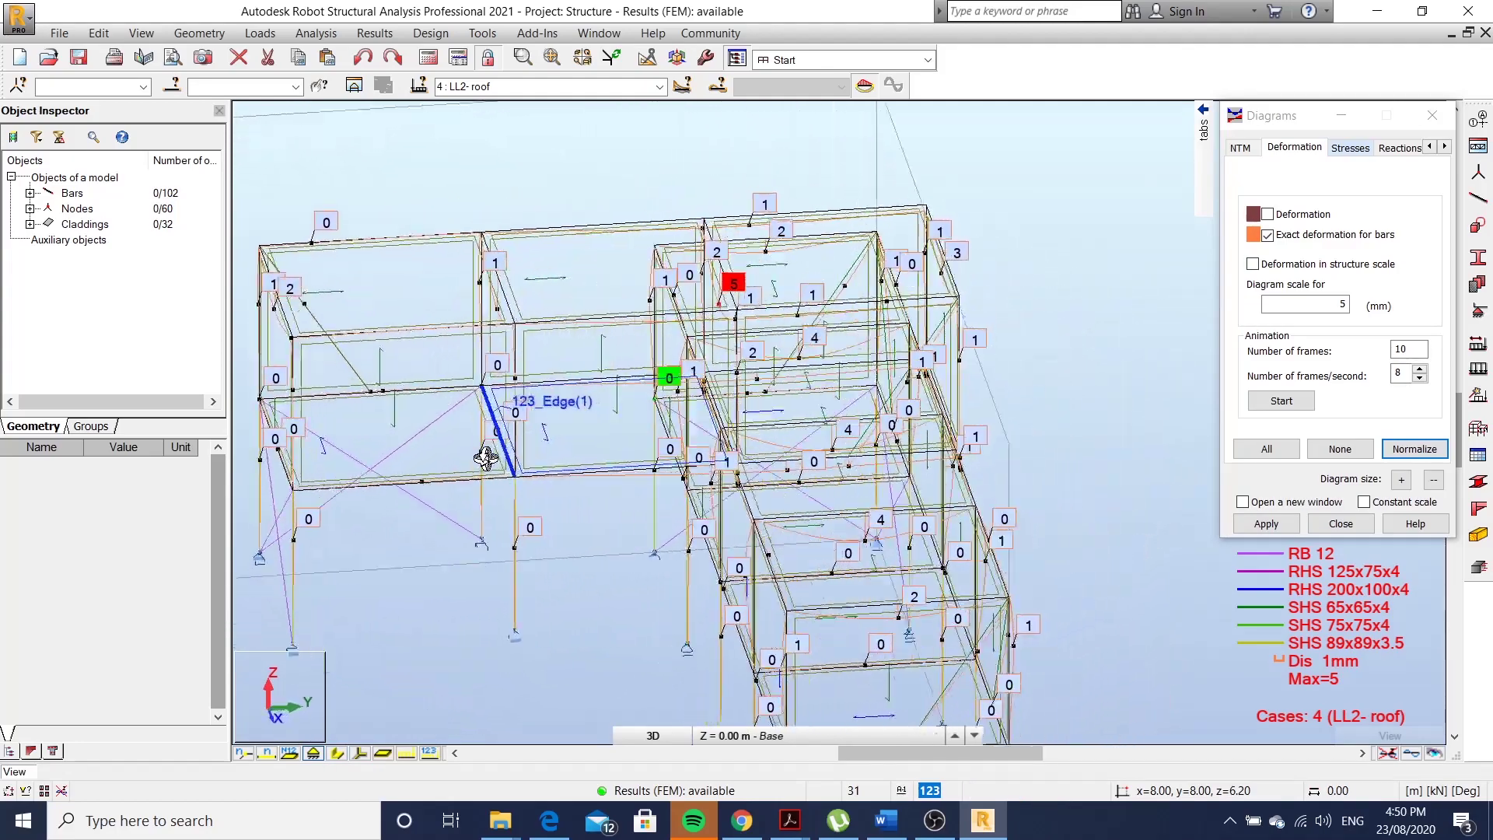
{"action": "mouse_move", "coordinate": [483, 458]}
{"action": "middle_mouse_down", "text": "shift"}
{"action": "mouse_move", "coordinate": [396, 456]}
{"action": "mouse_move", "coordinate": [694, 288]}
{"action": "middle_mouse_up", "text": "shift"}
{"action": "scroll", "coordinate": [694, 288], "scroll_direction": "up", "scroll_amount": 2}
{"action": "left_click", "coordinate": [735, 325]}
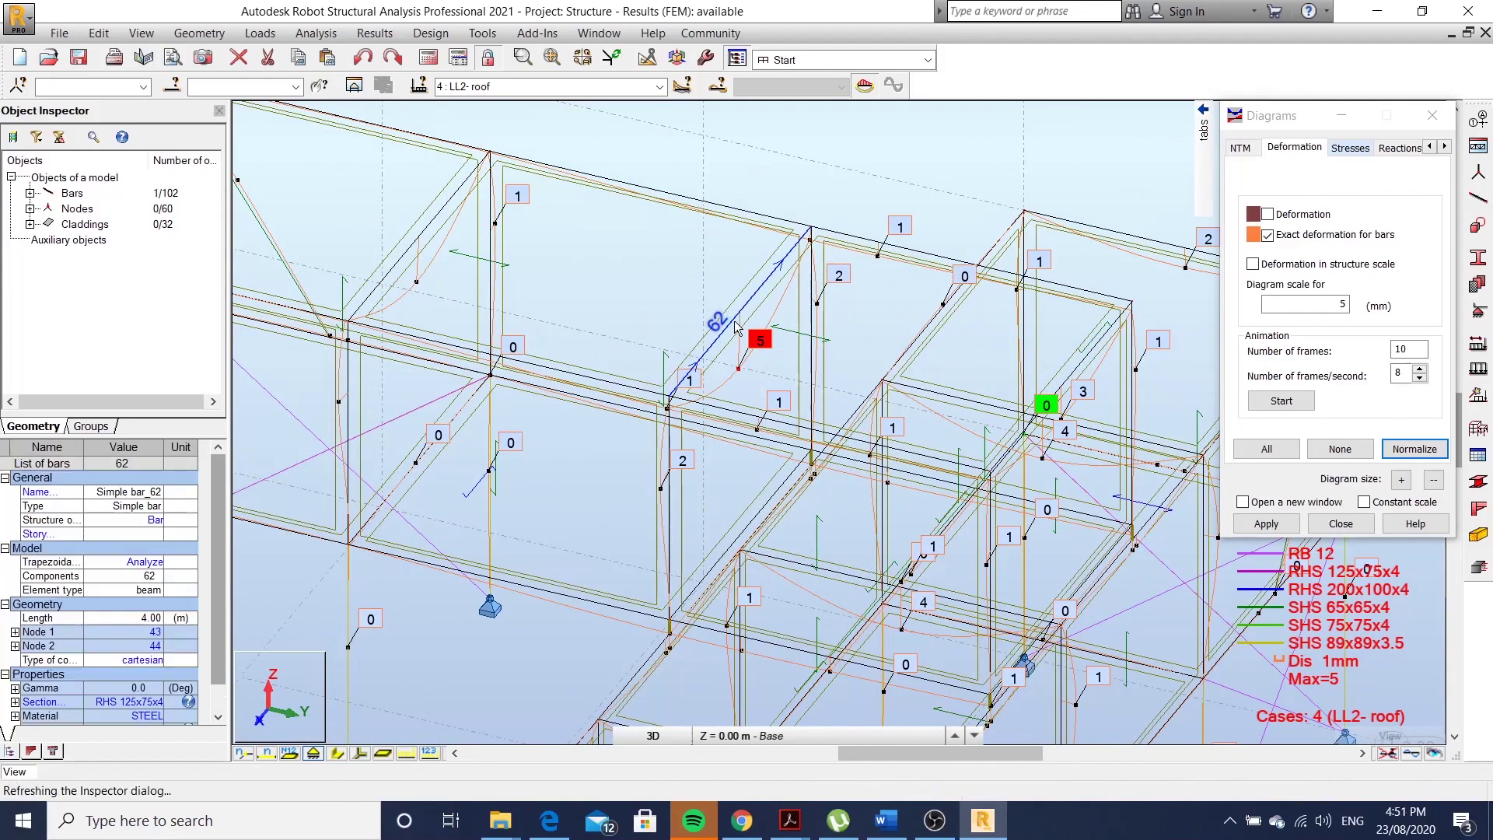
Isolate bar 62 and view its deflection for DL1-floor, DL2-roof, LL1-floor and LL2-roof.
{"action": "left_click", "coordinate": [354, 86]}
{"action": "middle_click_drag", "start_coordinate": [604, 304], "coordinate": [553, 210], "text": "shift"}
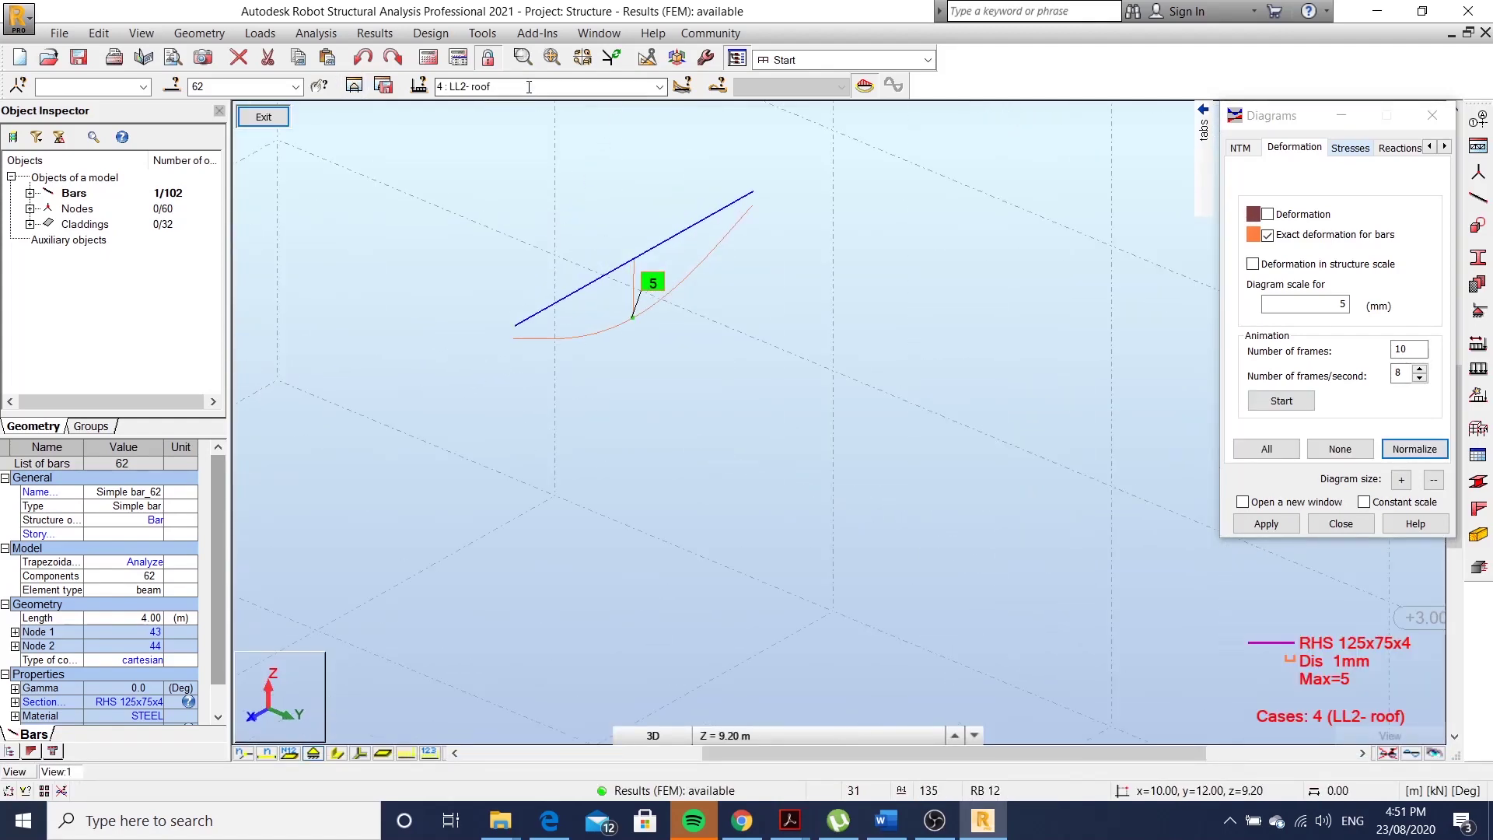
{"action": "left_click", "coordinate": [650, 87]}
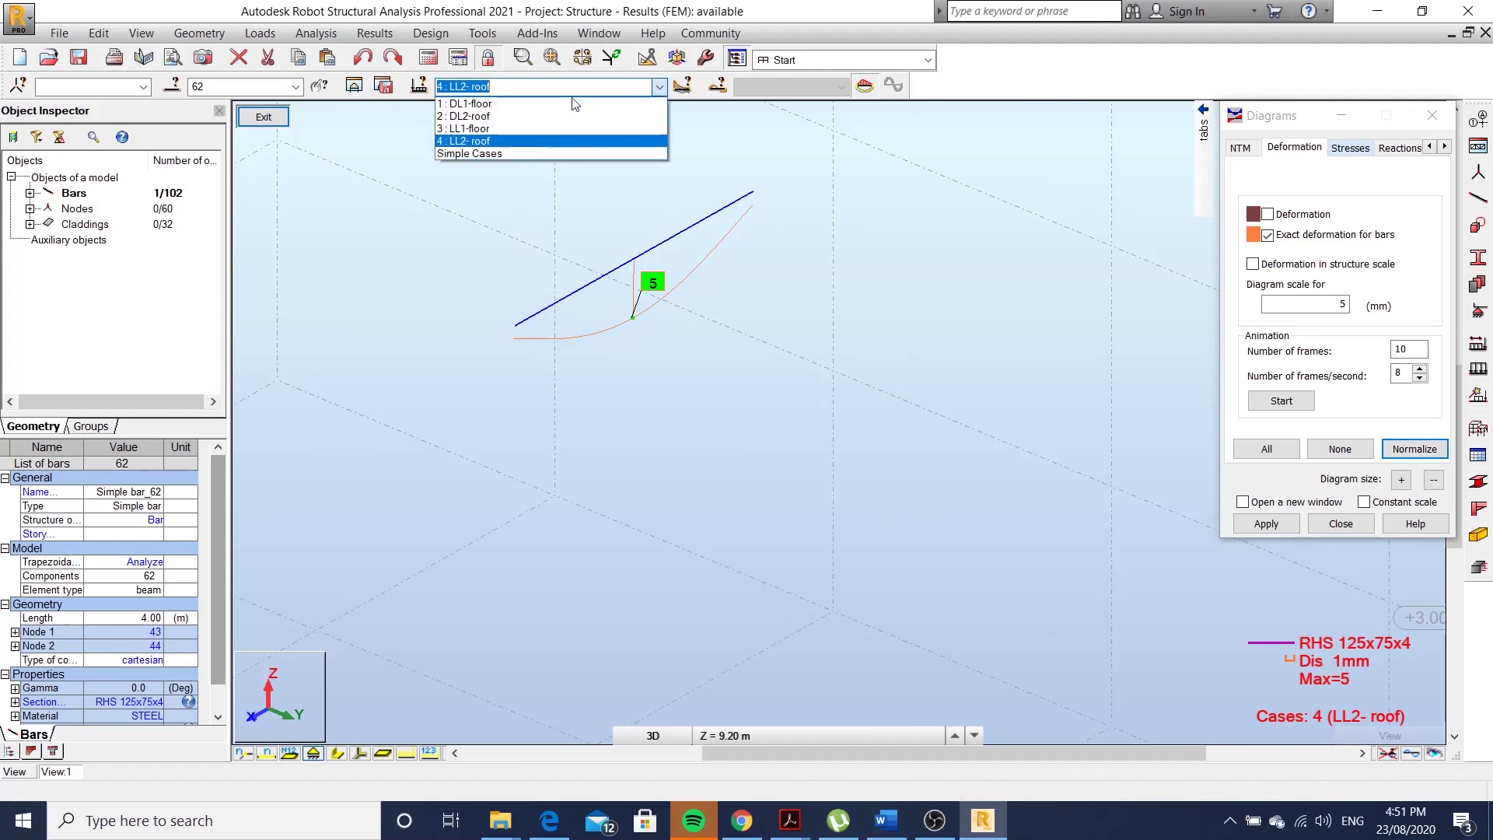
{"action": "left_click", "coordinate": [530, 105]}
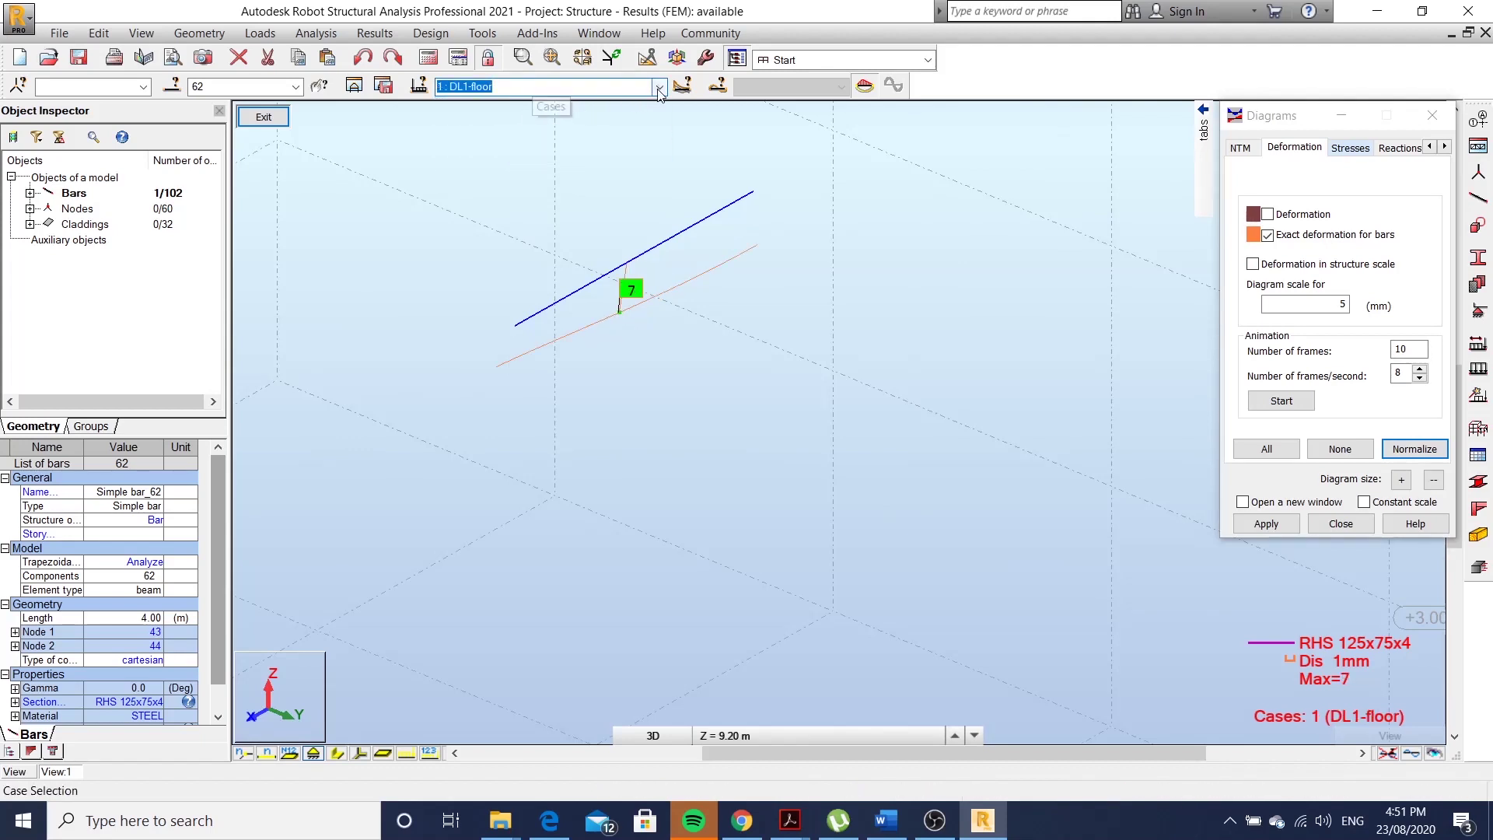
{"action": "left_click", "coordinate": [658, 87]}
{"action": "left_click", "coordinate": [513, 118]}
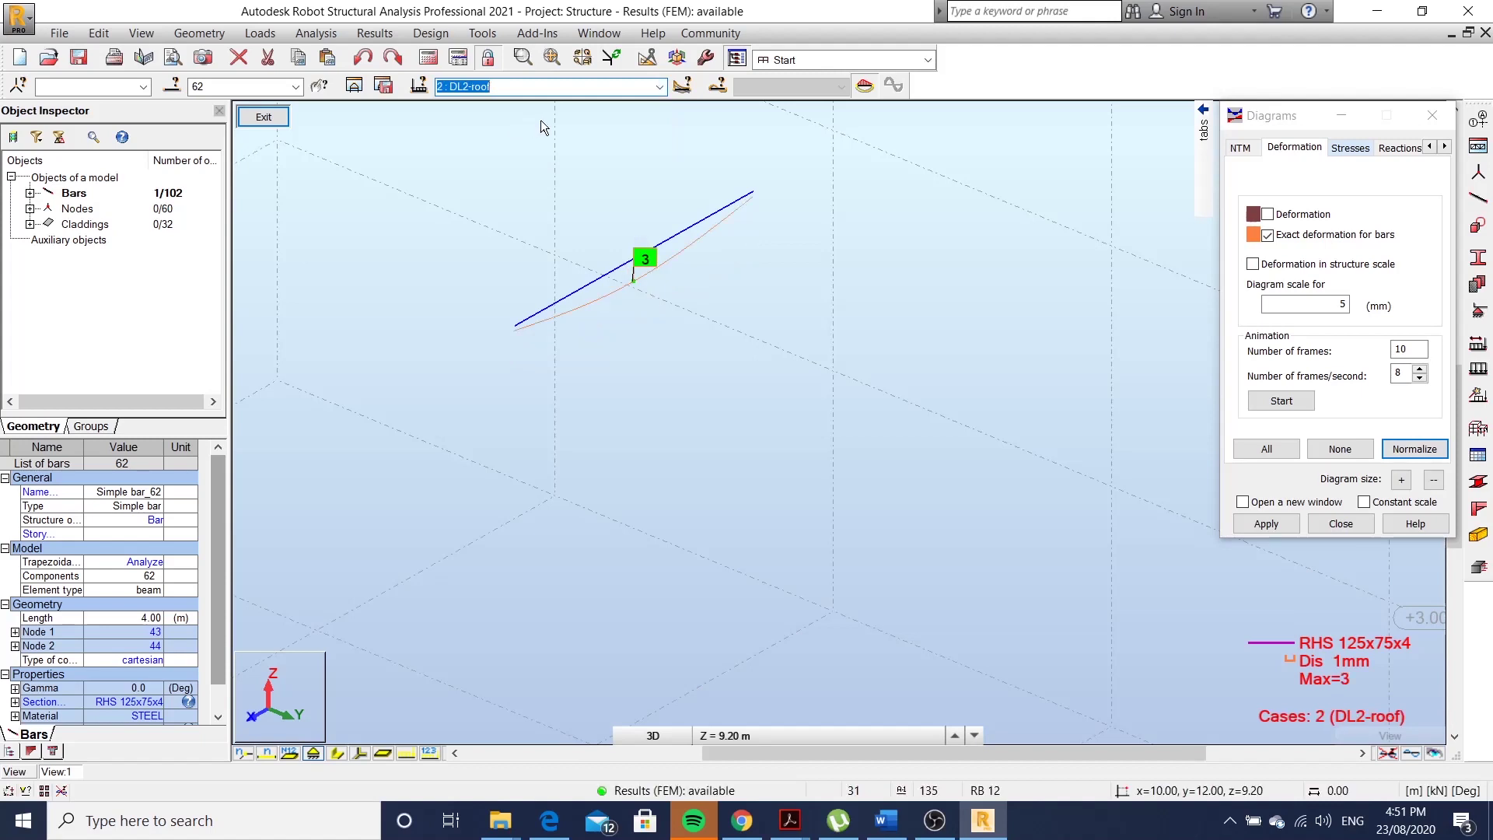
{"action": "left_click", "coordinate": [659, 88]}
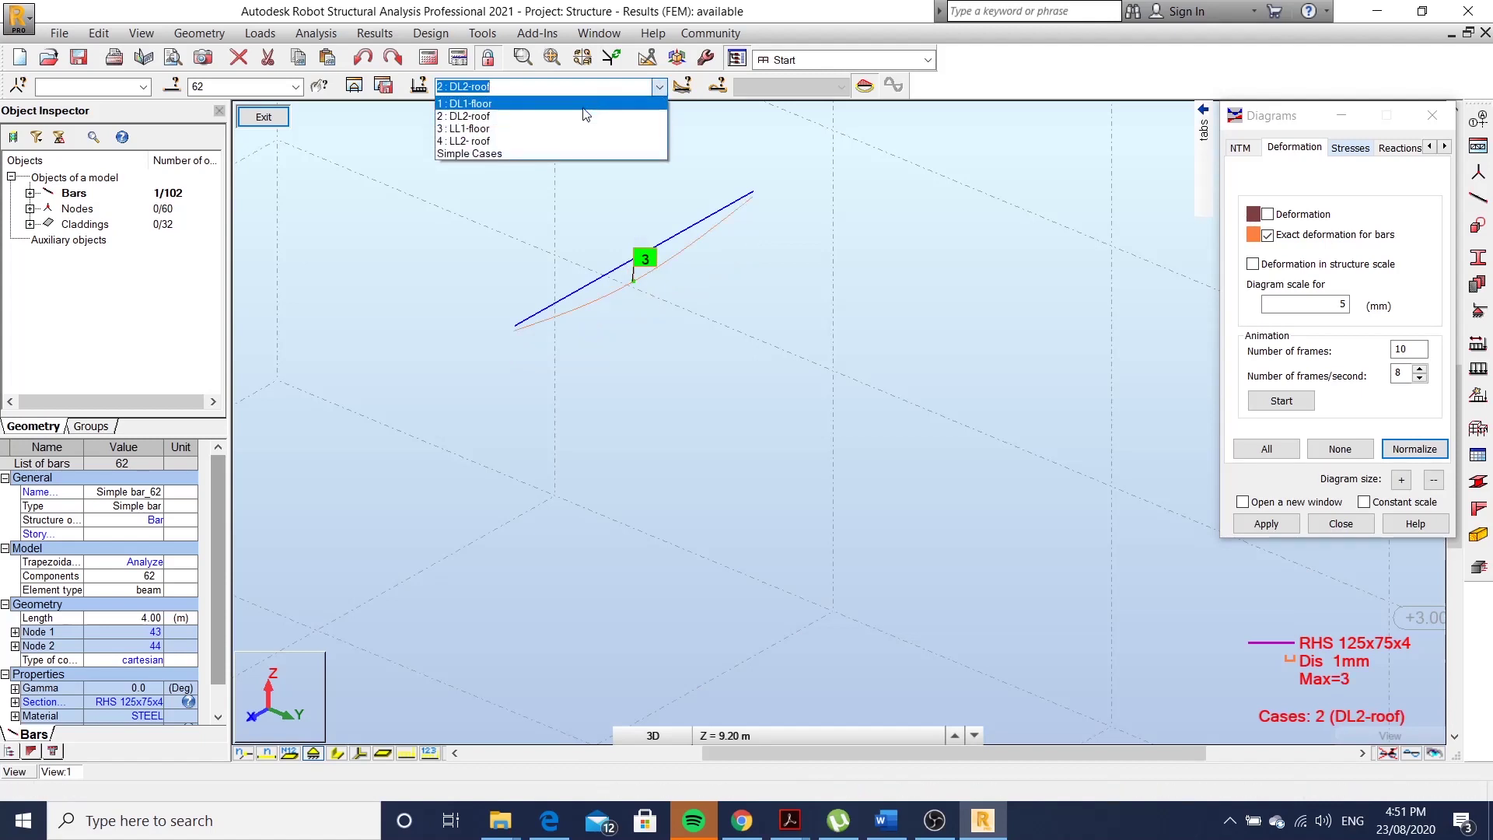
{"action": "left_click", "coordinate": [538, 132]}
{"action": "left_click", "coordinate": [659, 86]}
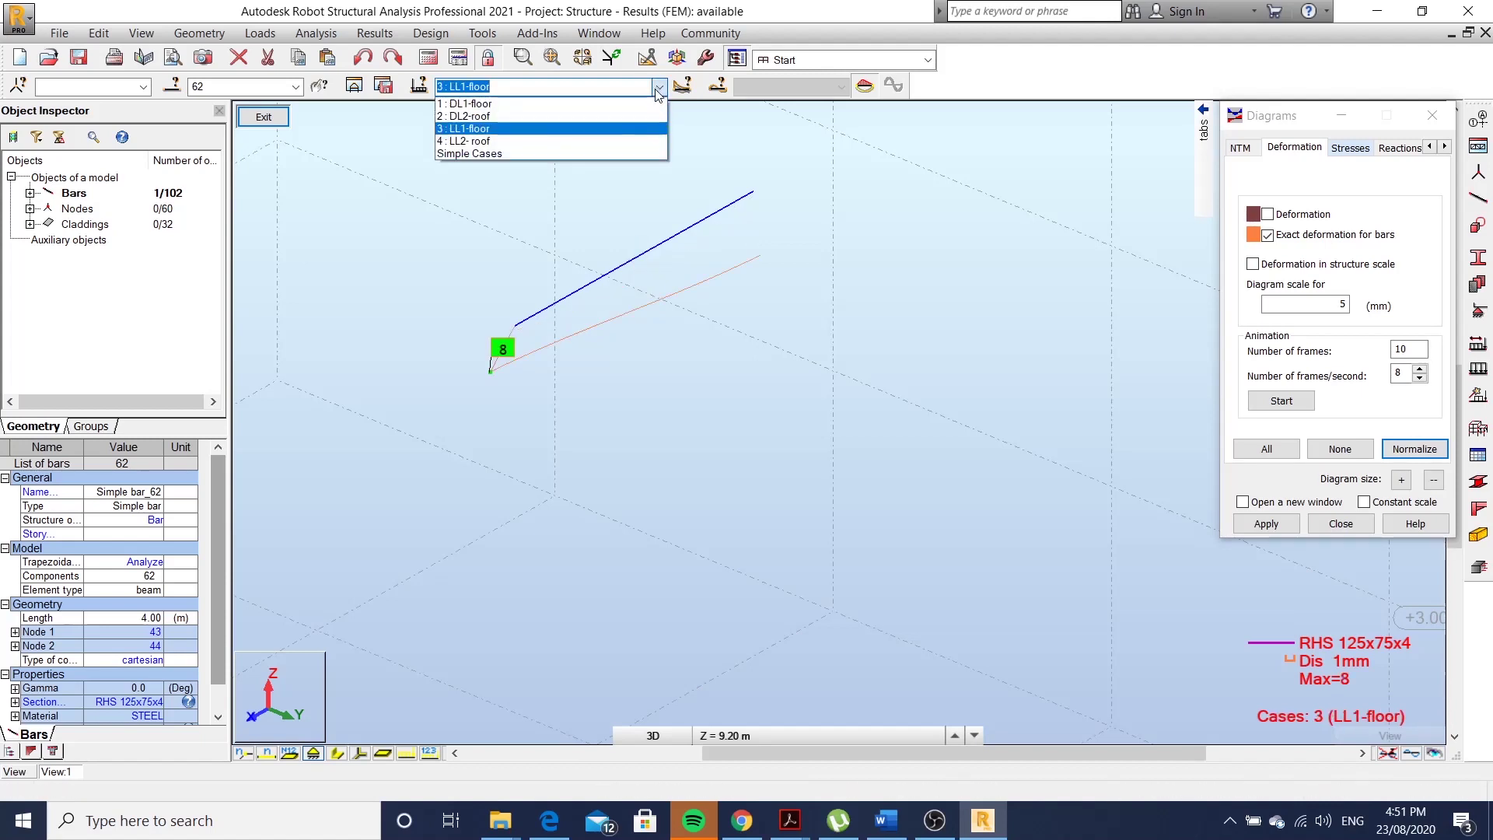
{"action": "left_click", "coordinate": [510, 142]}
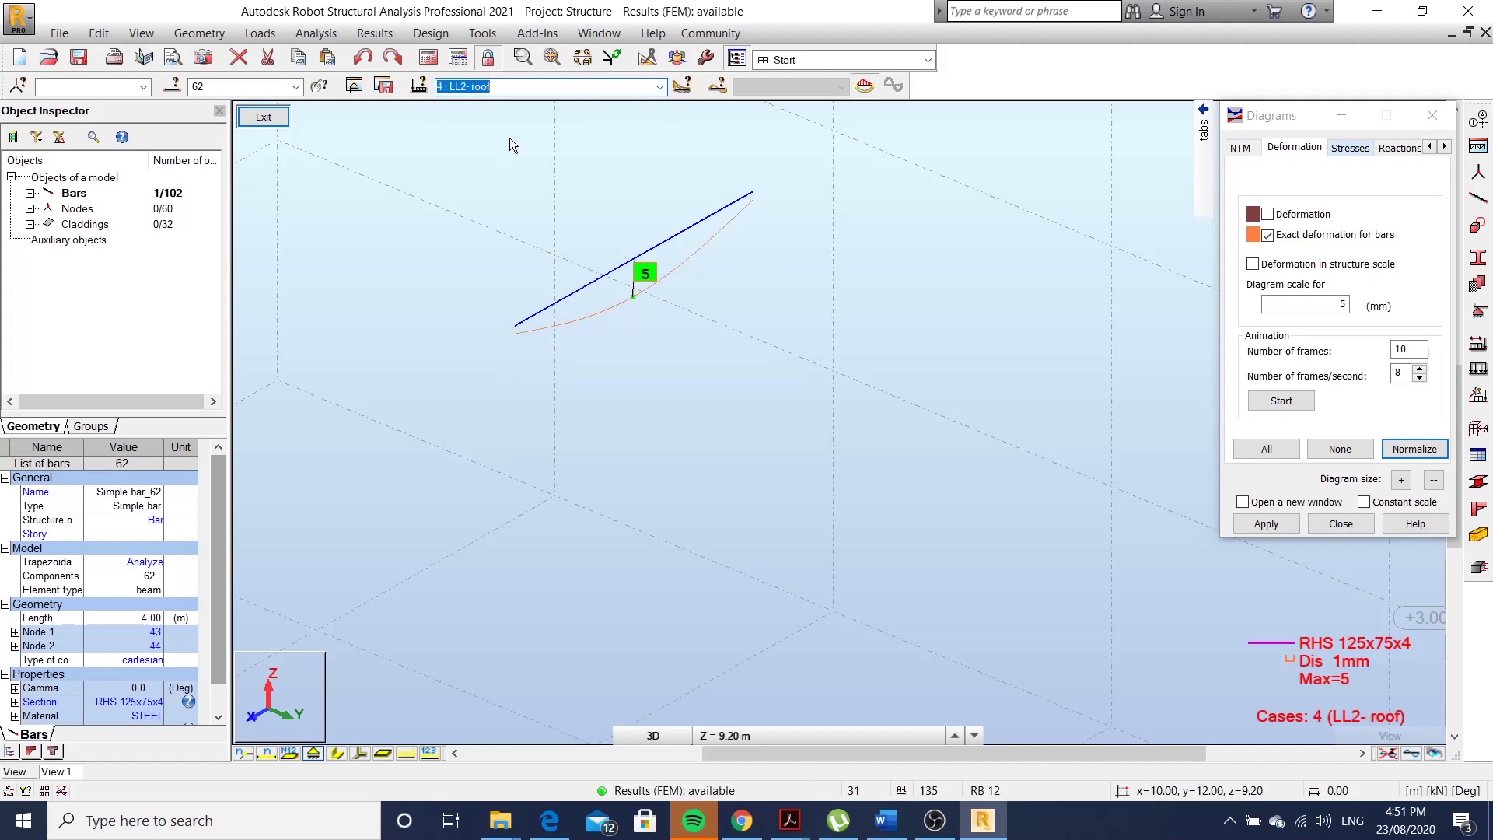
Show the whole frame's normalised DL1-floor deflection (8 mm max) and turn off exact deformation.
{"action": "left_click", "coordinate": [280, 121]}
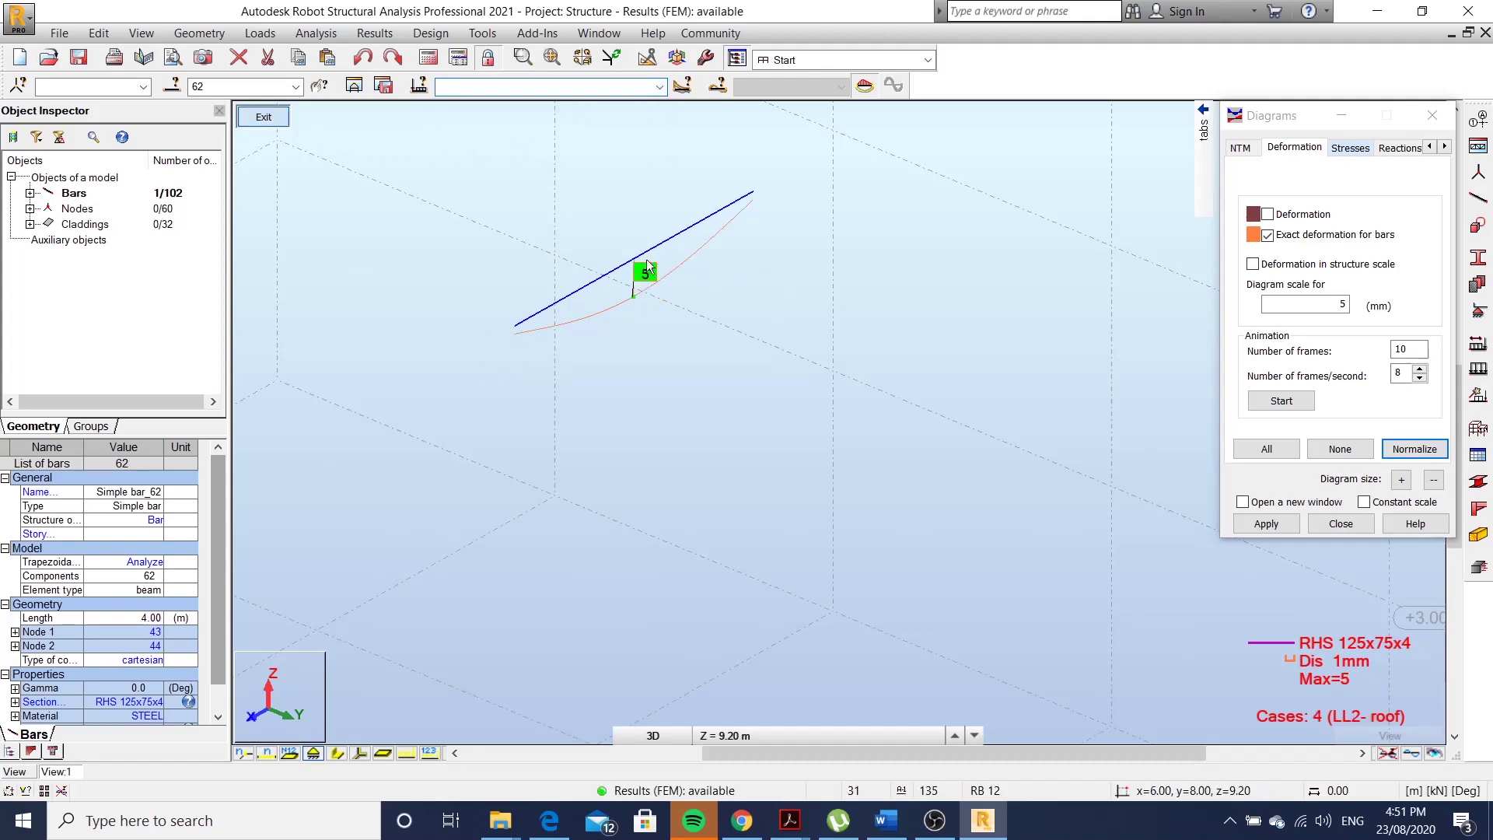
{"action": "scroll", "coordinate": [692, 317], "scroll_direction": "down", "scroll_amount": 3}
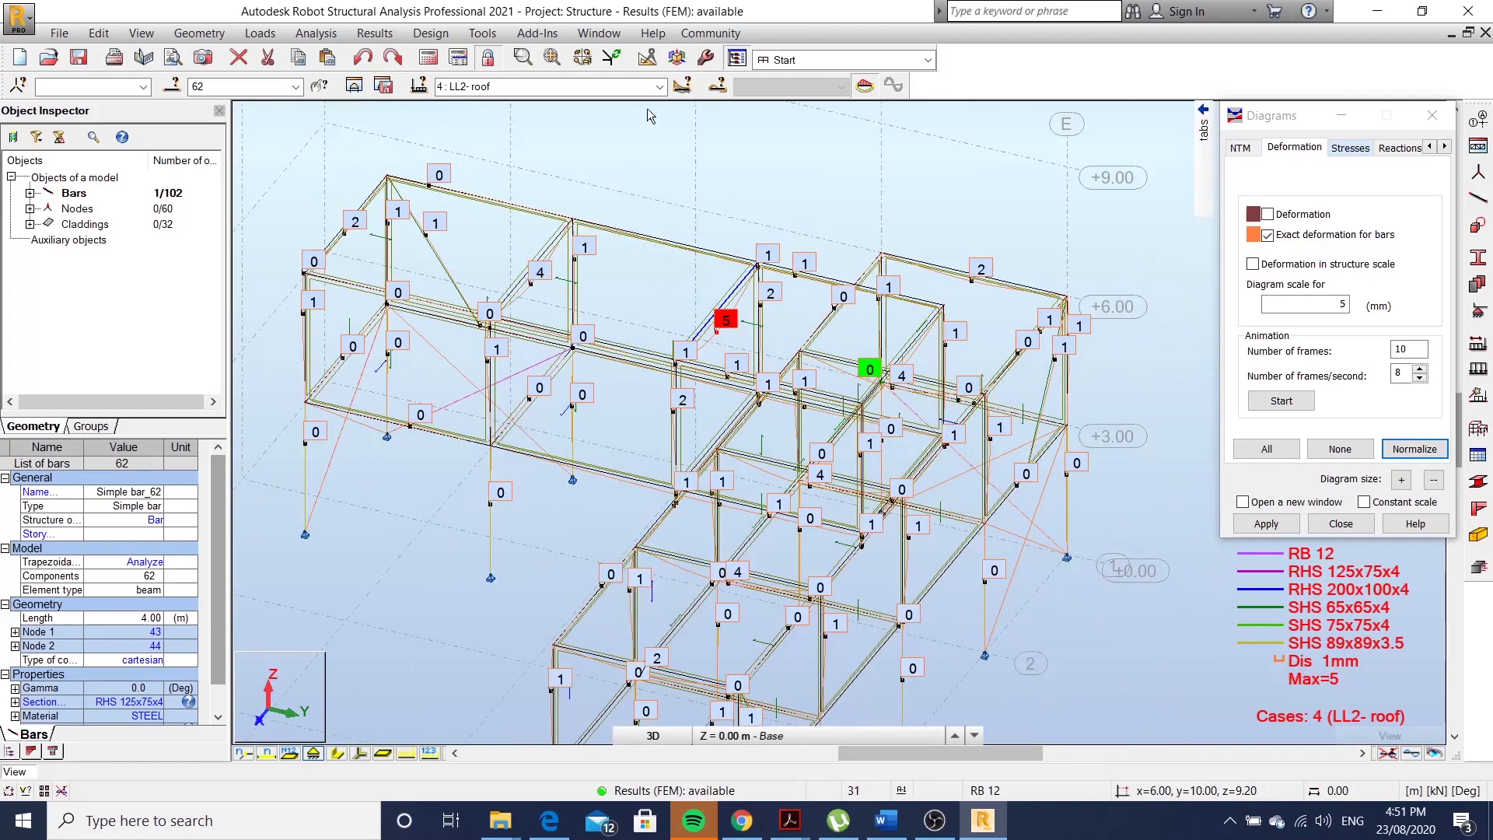
{"action": "left_click", "coordinate": [659, 86]}
{"action": "left_click", "coordinate": [557, 110]}
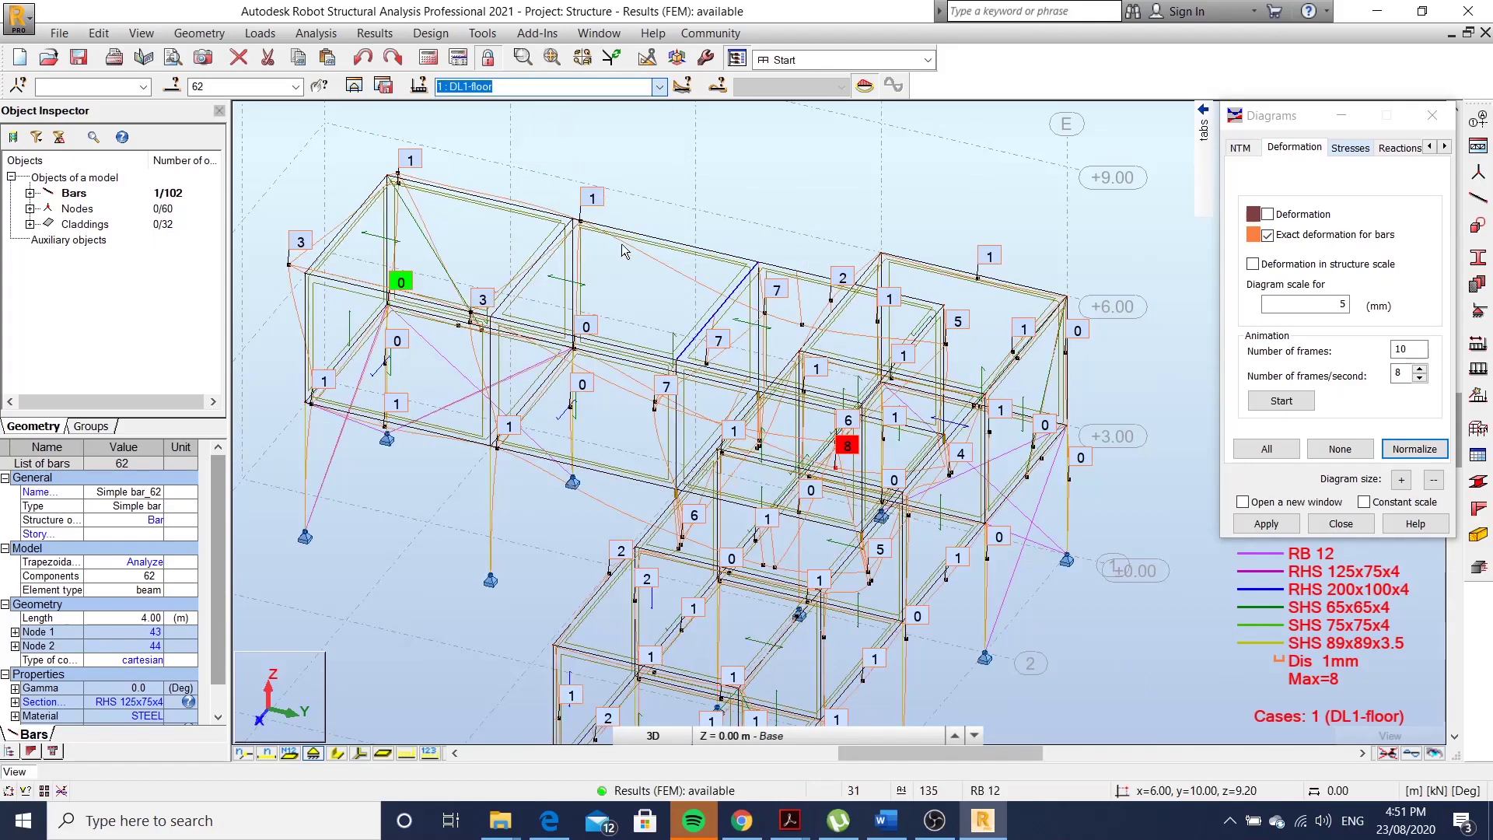
{"action": "scroll", "coordinate": [647, 305], "scroll_direction": "down", "scroll_amount": 1}
{"action": "mouse_move", "coordinate": [667, 425]}
{"action": "middle_mouse_down", "text": "shift"}
{"action": "mouse_move", "coordinate": [774, 401]}
{"action": "mouse_move", "coordinate": [1039, 399]}
{"action": "middle_mouse_up", "text": "shift"}
{"action": "left_click", "coordinate": [1414, 451]}
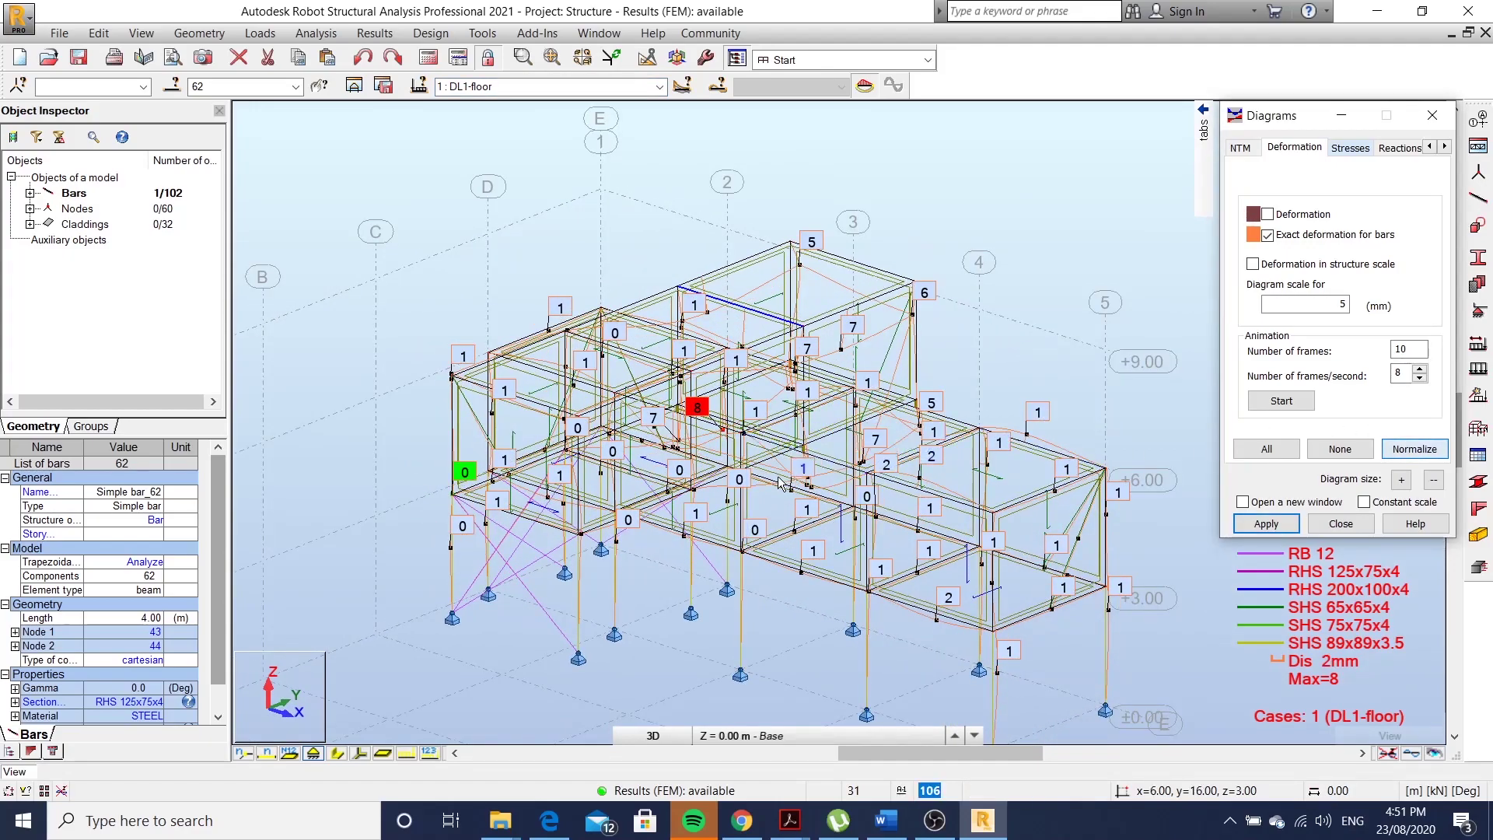
{"action": "mouse_move", "coordinate": [1084, 513]}
{"action": "middle_mouse_down", "text": "shift"}
{"action": "mouse_move", "coordinate": [759, 491]}
{"action": "mouse_move", "coordinate": [724, 467]}
{"action": "middle_mouse_up", "text": "shift"}
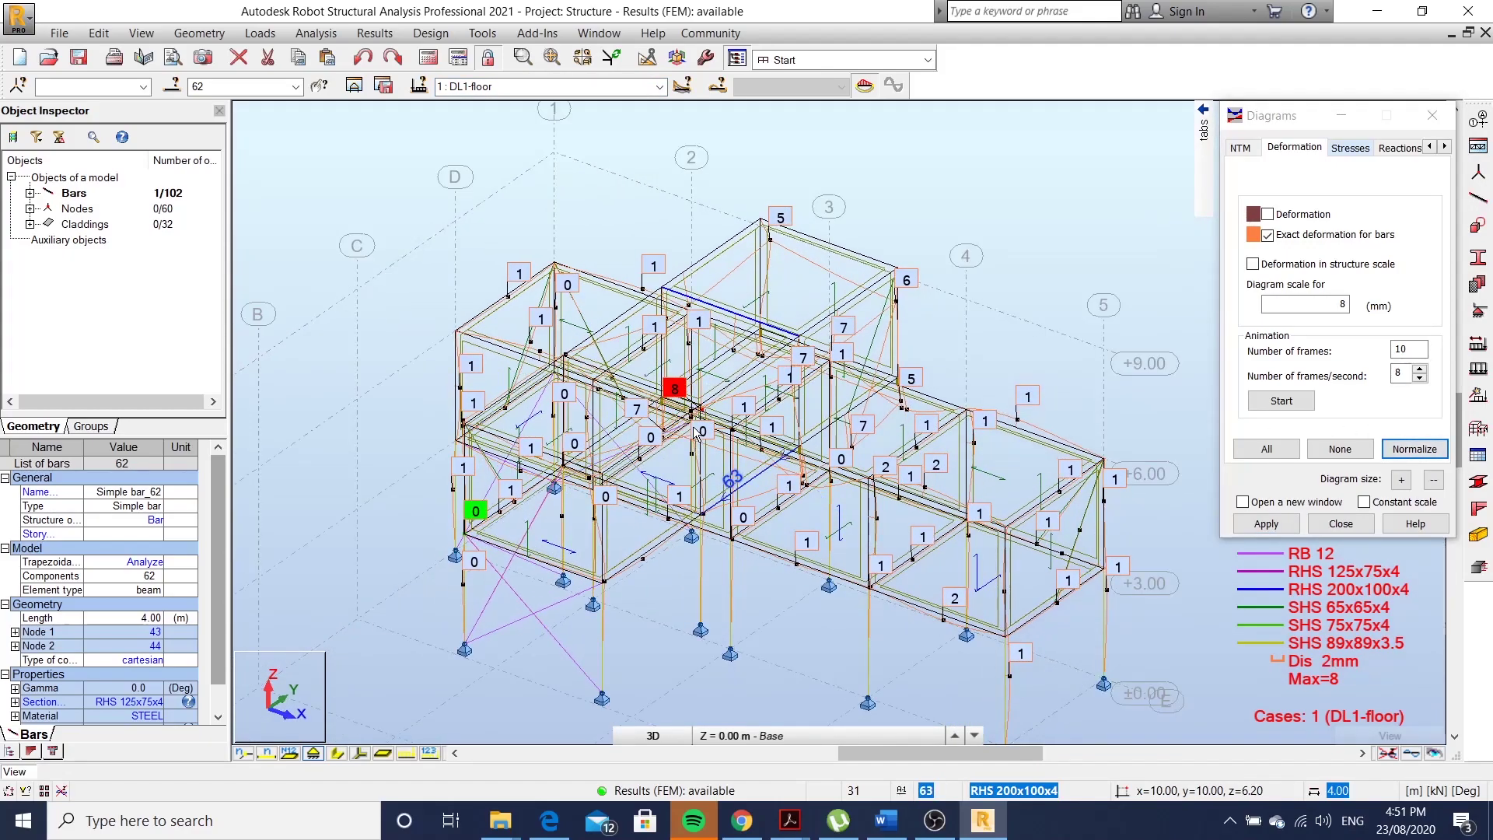
{"action": "scroll", "coordinate": [724, 455], "scroll_direction": "up", "scroll_amount": 2}
{"action": "scroll", "coordinate": [723, 434], "scroll_direction": "up", "scroll_amount": 2}
{"action": "scroll", "coordinate": [724, 435], "scroll_direction": "down", "scroll_amount": 3}
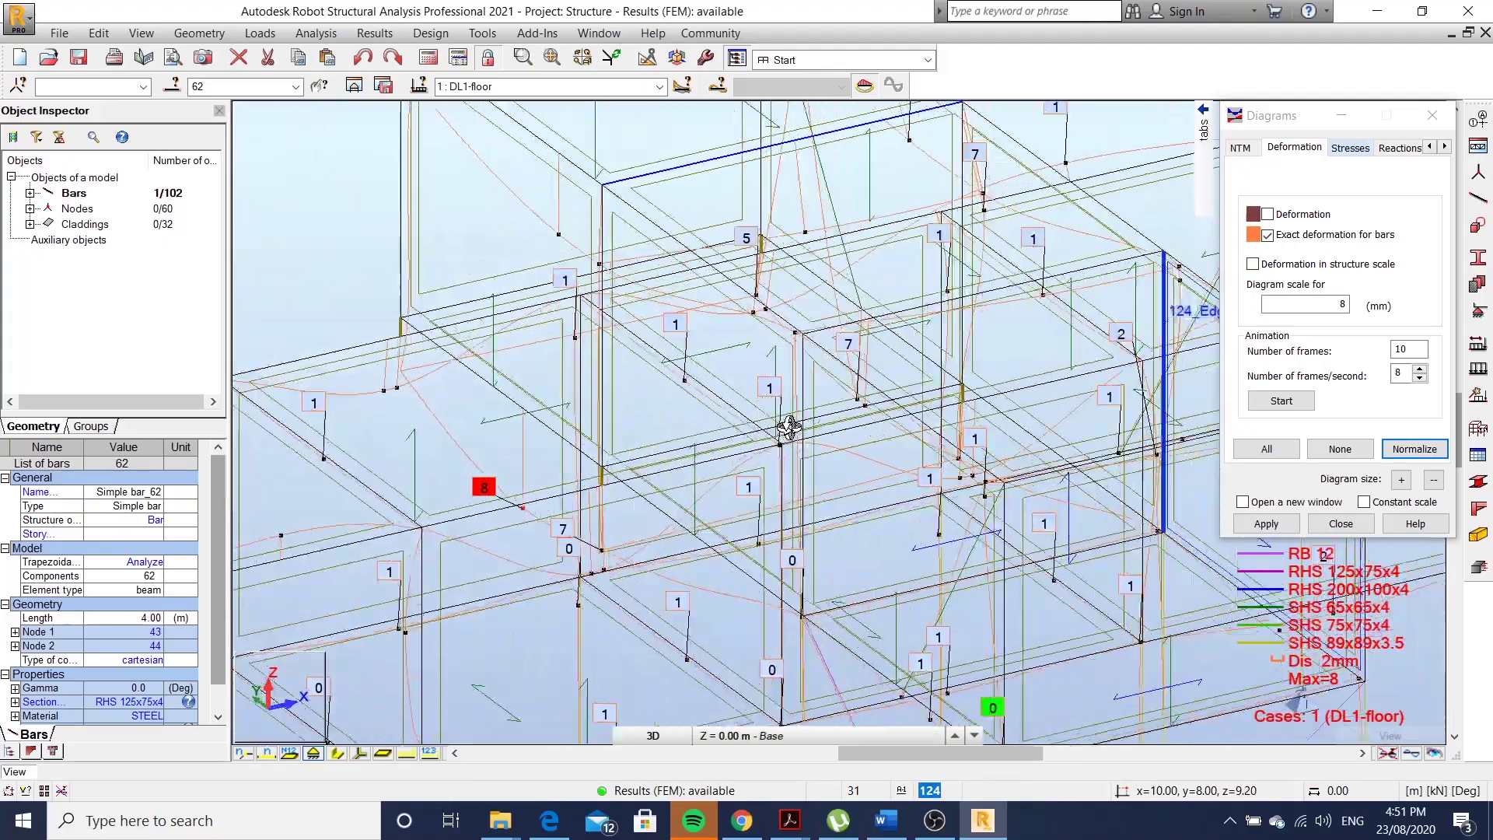
{"action": "middle_click_drag", "start_coordinate": [724, 434], "coordinate": [900, 433], "text": "shift"}
{"action": "scroll", "coordinate": [837, 444], "scroll_direction": "up", "scroll_amount": 2}
{"action": "scroll", "coordinate": [899, 433], "scroll_direction": "down", "scroll_amount": 2}
{"action": "scroll", "coordinate": [719, 467], "scroll_direction": "up", "scroll_amount": 2}
{"action": "scroll", "coordinate": [718, 467], "scroll_direction": "down", "scroll_amount": 2}
{"action": "middle_click_drag", "start_coordinate": [719, 467], "coordinate": [833, 432], "text": "shift"}
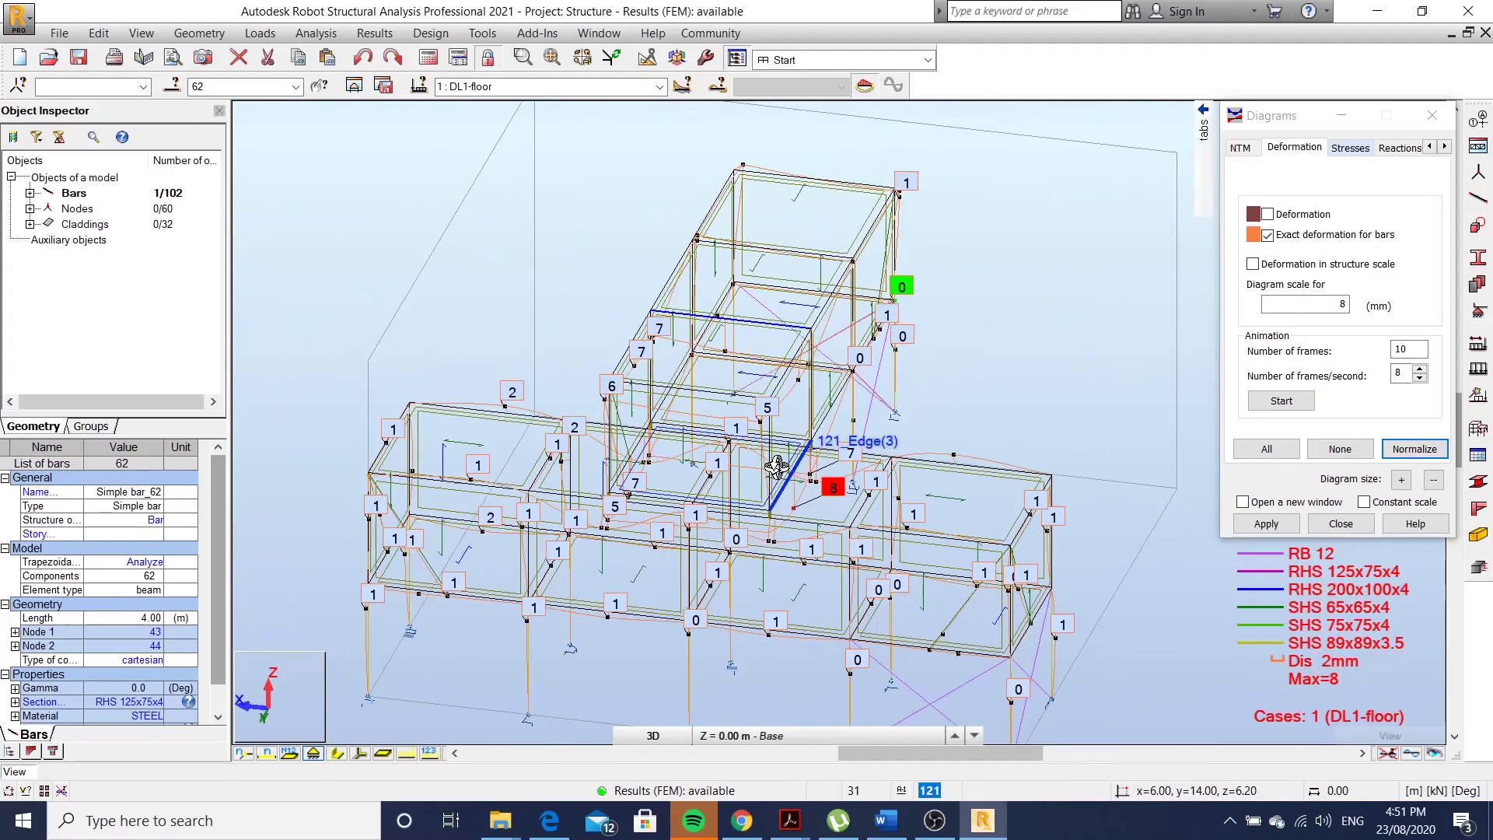
{"action": "scroll", "coordinate": [851, 440], "scroll_direction": "up", "scroll_amount": 2}
{"action": "left_click", "coordinate": [1268, 234]}
Show the DL1-floor My moment diagram (max 4.68, min -5.63 kNm) on the bars.
{"action": "left_click", "coordinate": [1246, 149]}
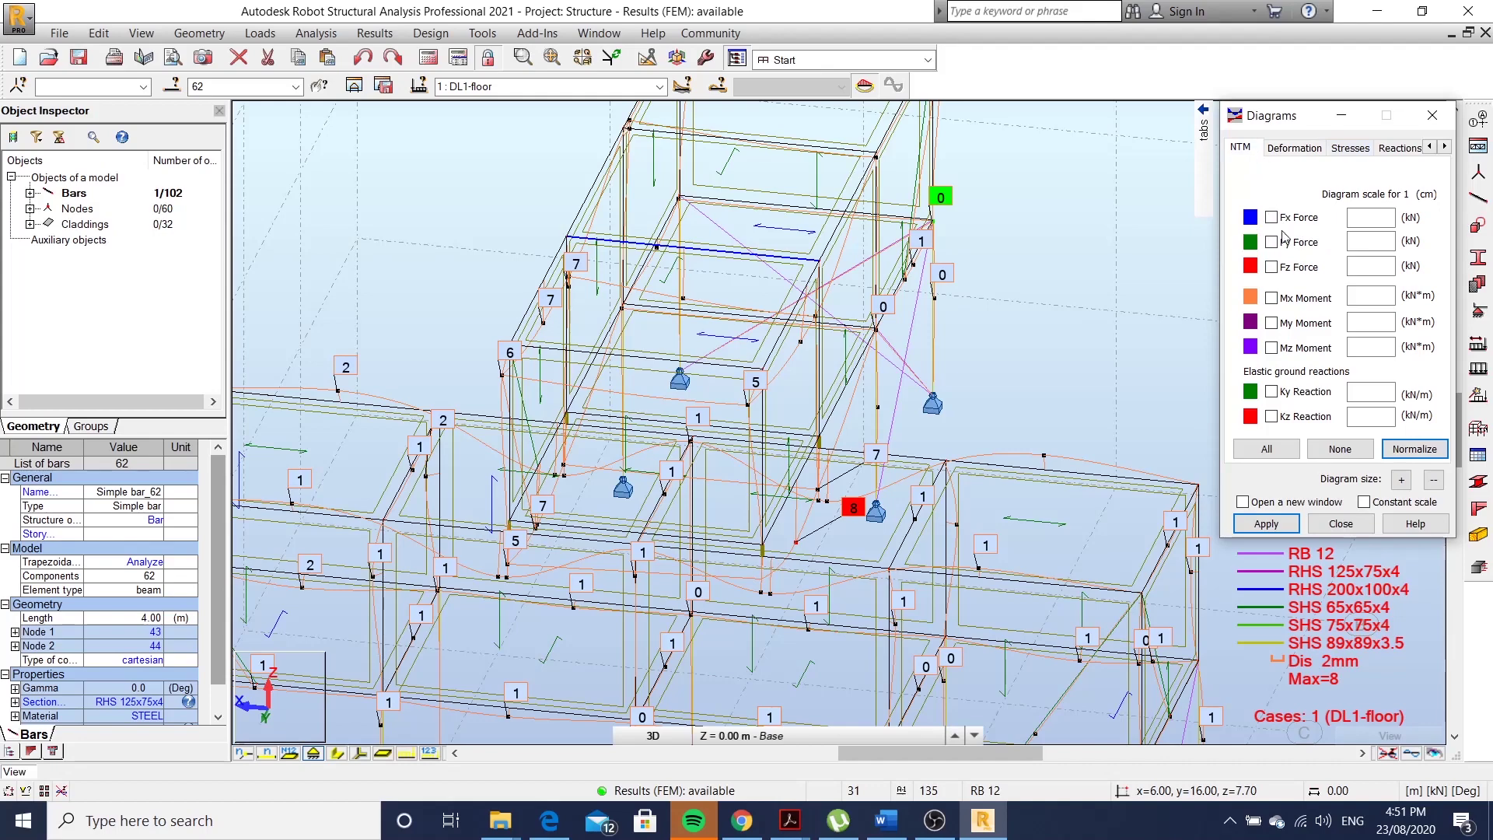
{"action": "left_click", "coordinate": [1275, 517]}
{"action": "scroll", "coordinate": [759, 332], "scroll_direction": "down", "scroll_amount": 3}
{"action": "scroll", "coordinate": [758, 332], "scroll_direction": "down", "scroll_amount": 3}
{"action": "middle_click_drag", "start_coordinate": [759, 333], "coordinate": [667, 426], "text": "shift"}
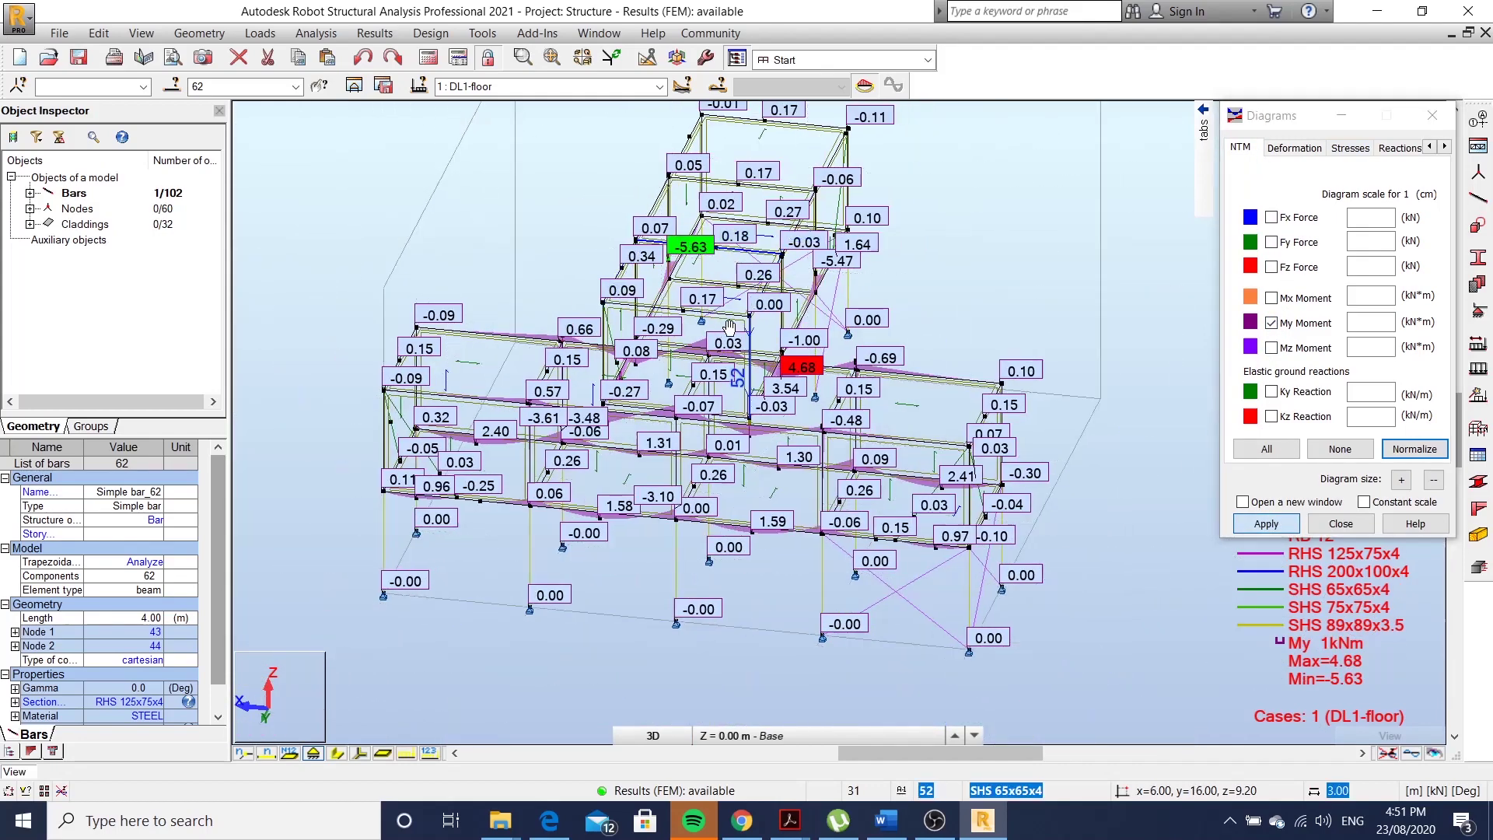
{"action": "scroll", "coordinate": [668, 426], "scroll_direction": "up", "scroll_amount": 2}
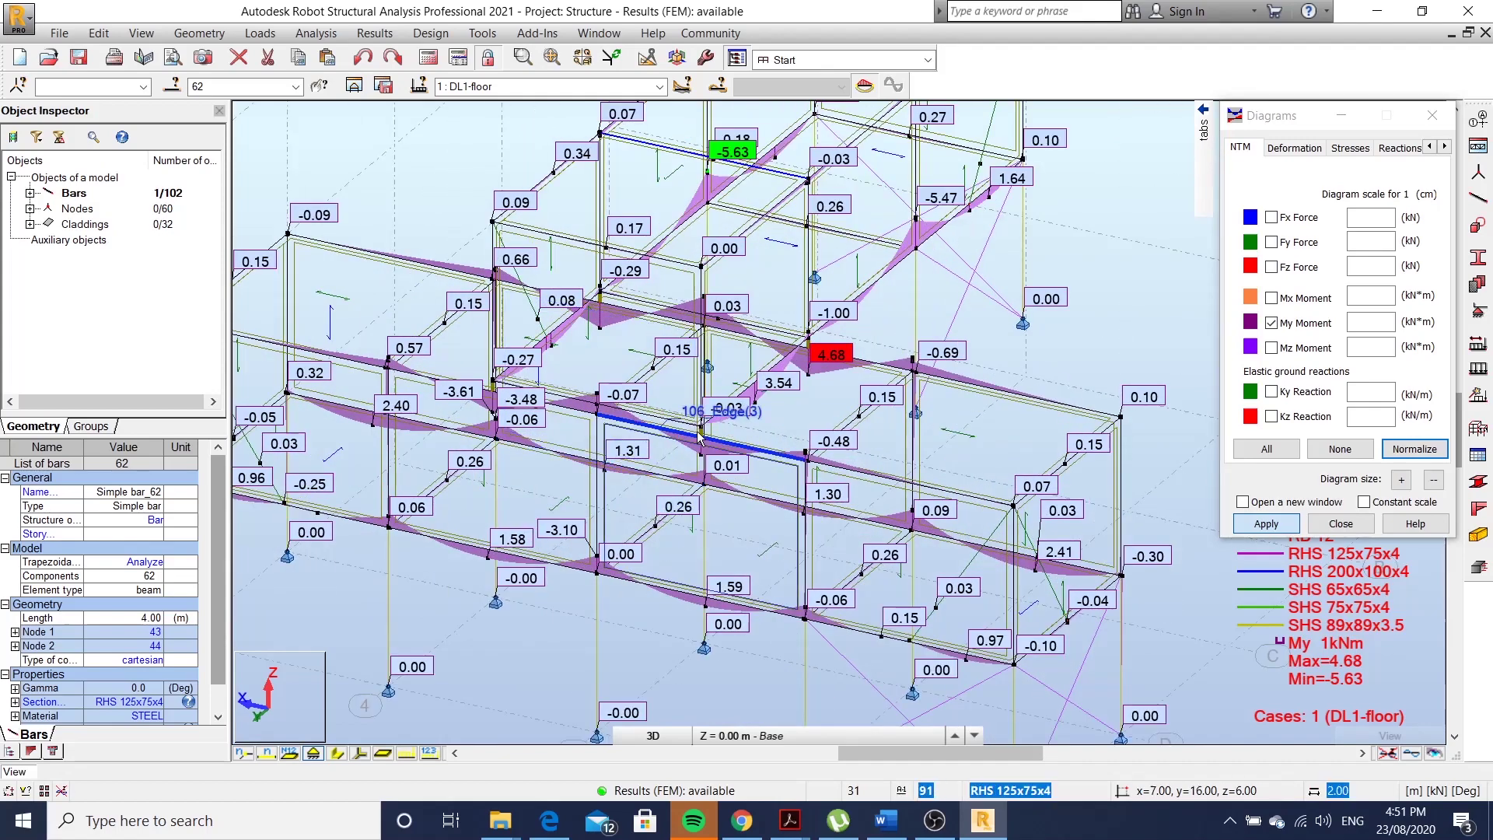
{"action": "scroll", "coordinate": [747, 444], "scroll_direction": "up", "scroll_amount": 2}
{"action": "scroll", "coordinate": [808, 457], "scroll_direction": "up", "scroll_amount": 2}
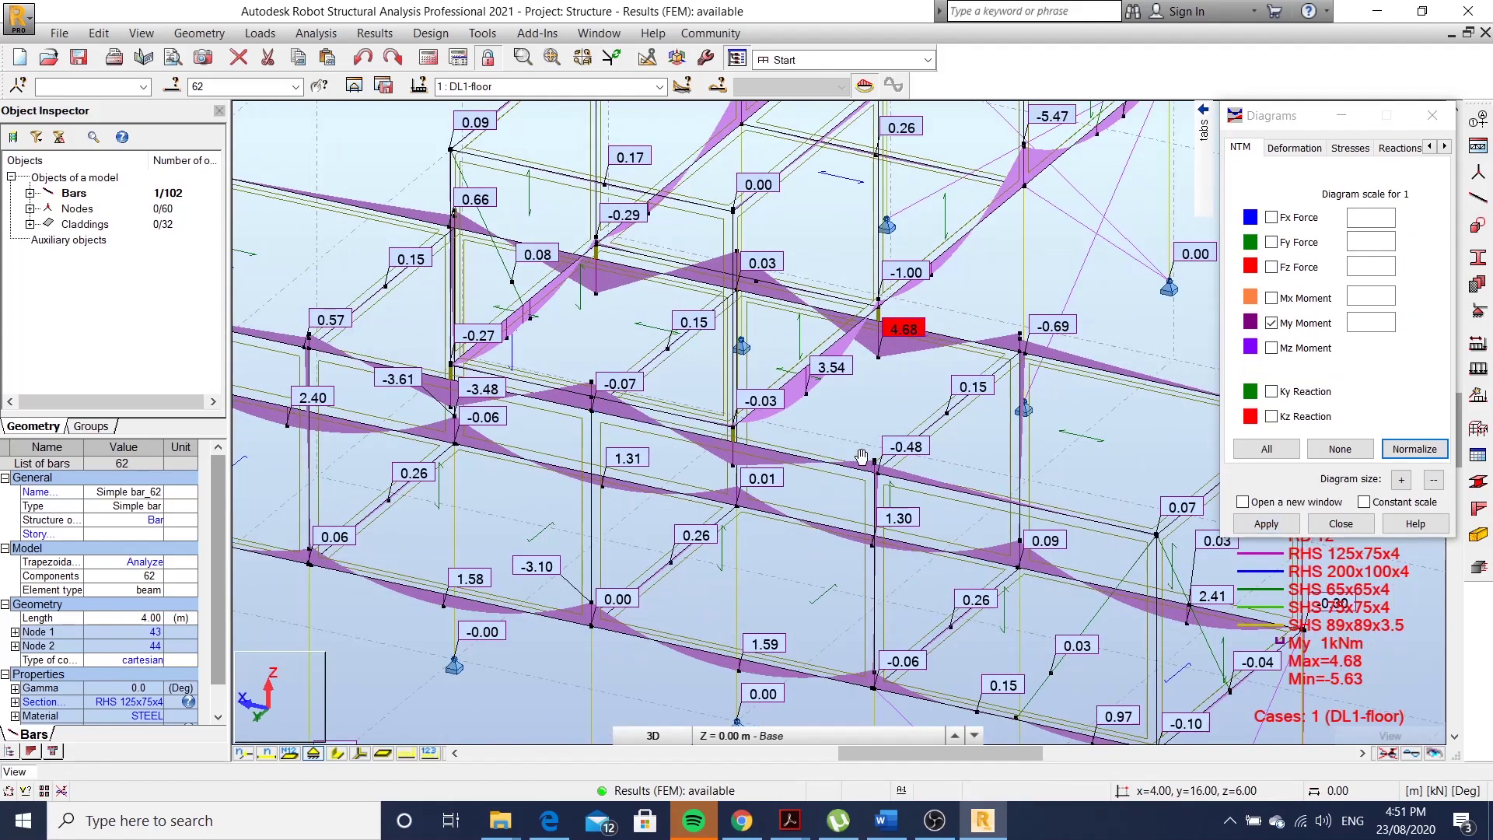
{"action": "scroll", "coordinate": [808, 457], "scroll_direction": "down", "scroll_amount": 1}
{"action": "scroll", "coordinate": [809, 478], "scroll_direction": "down", "scroll_amount": 1}
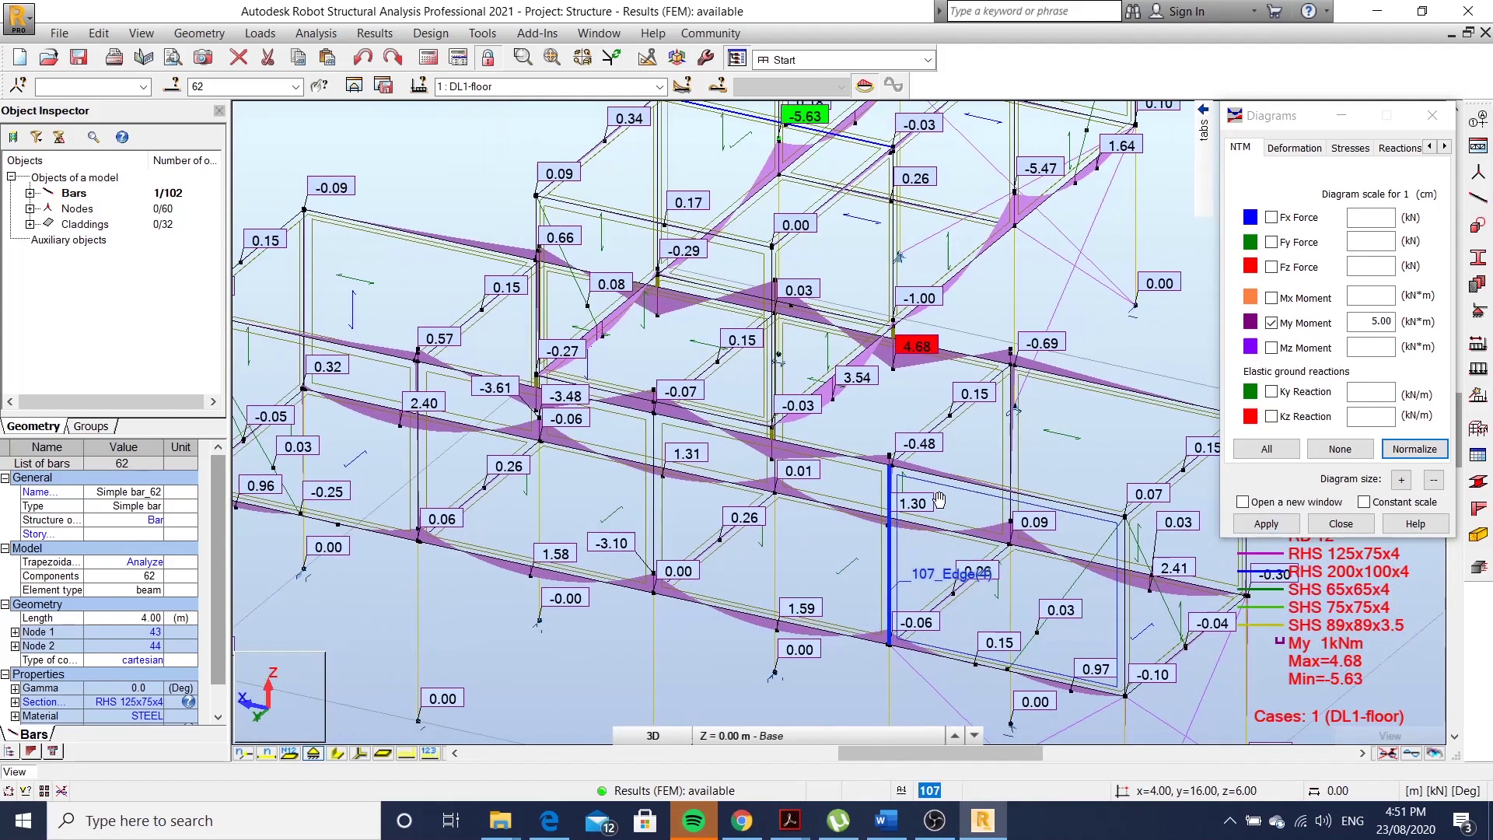
{"action": "mouse_move", "coordinate": [807, 501]}
{"action": "middle_mouse_down", "text": "shift"}
{"action": "mouse_move", "coordinate": [793, 458]}
{"action": "mouse_move", "coordinate": [668, 463]}
{"action": "mouse_move", "coordinate": [841, 408]}
{"action": "middle_mouse_up", "text": "shift"}
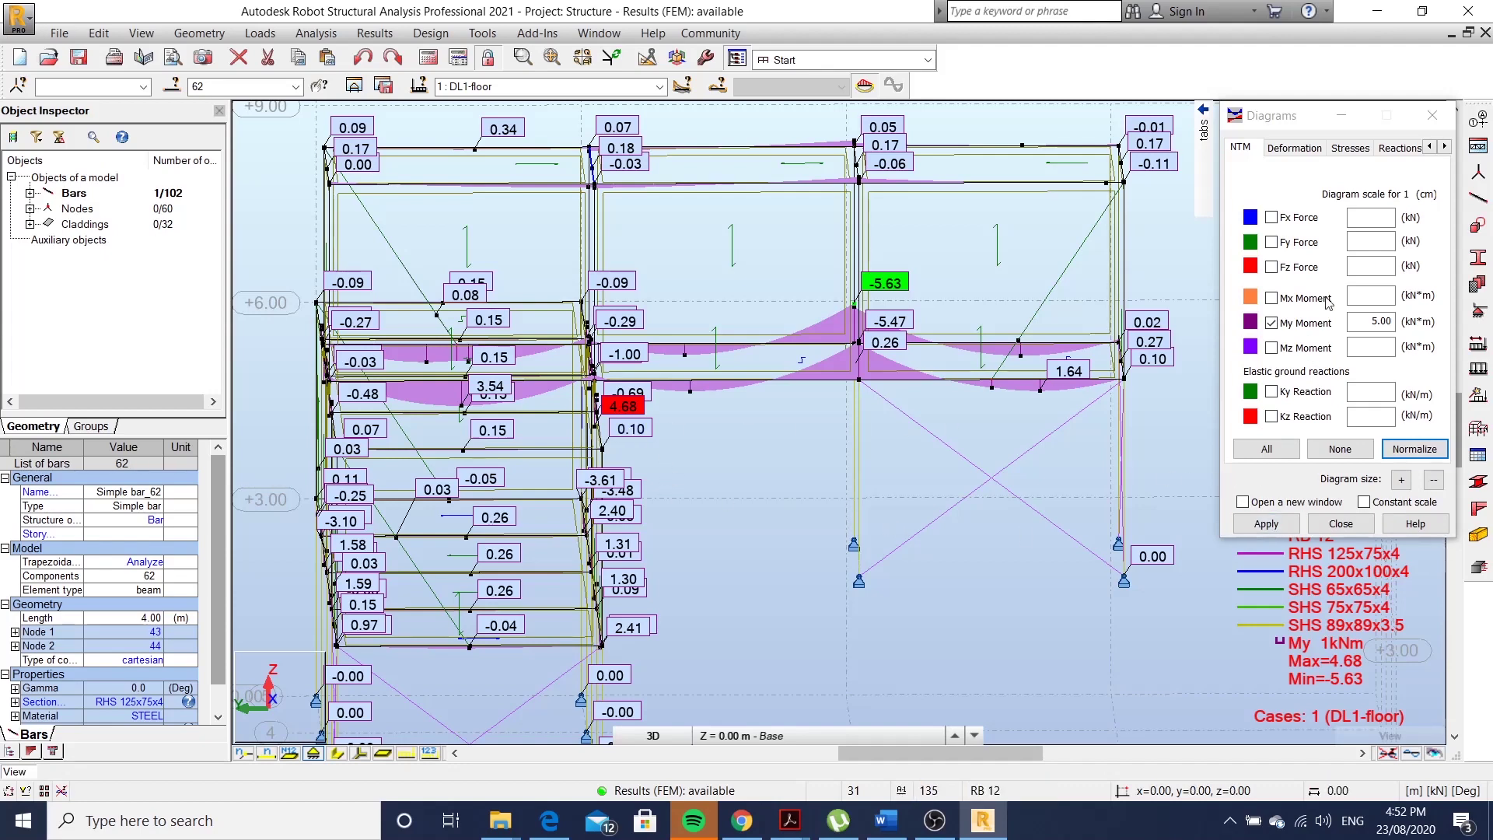
Remove the moment diagrams, close the diagrams panel, and return to an isometric view.
{"action": "left_click", "coordinate": [1272, 323]}
{"action": "left_click", "coordinate": [1265, 523]}
{"action": "key", "text": "Escape"}
{"action": "mouse_move", "coordinate": [844, 427]}
{"action": "middle_mouse_down", "text": "shift"}
{"action": "mouse_move", "coordinate": [800, 433]}
{"action": "mouse_move", "coordinate": [983, 410]}
{"action": "middle_mouse_up", "text": "shift"}
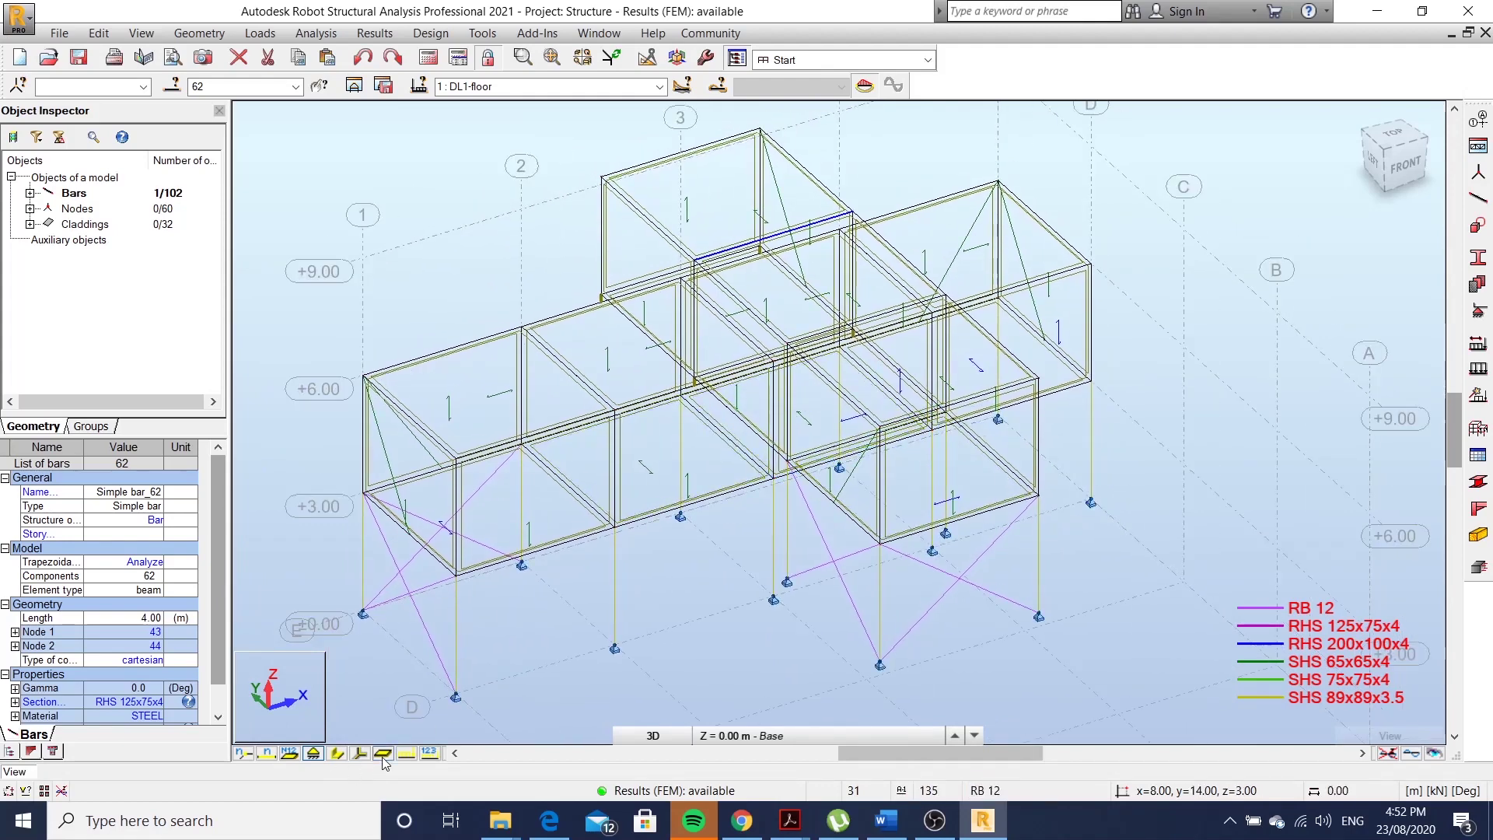
Show claddings as solid panels and open the wind loads simulation (X+, 20 m/s).
{"action": "left_click", "coordinate": [383, 752]}
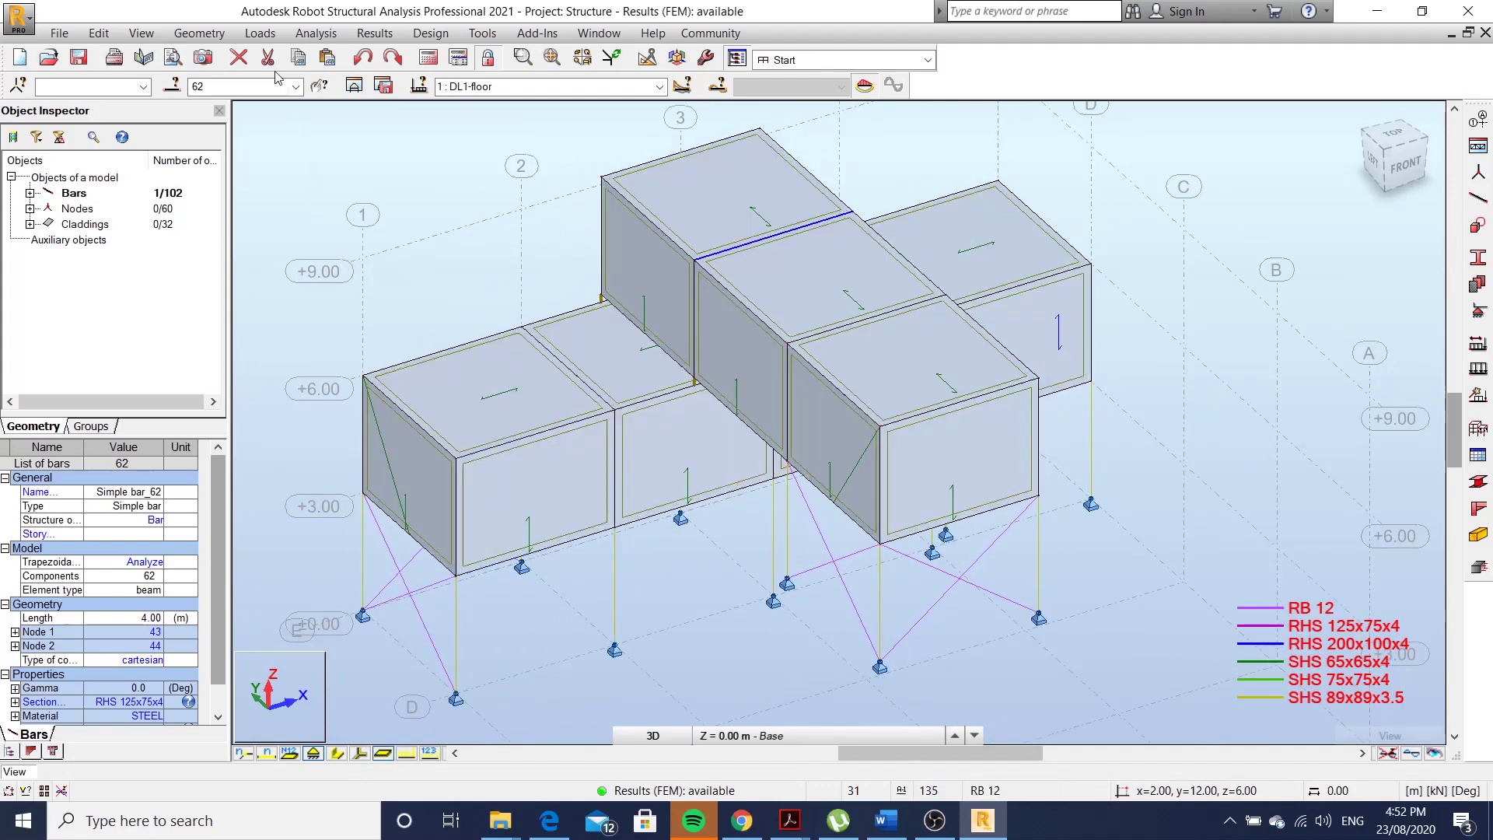
{"action": "left_click", "coordinate": [260, 33]}
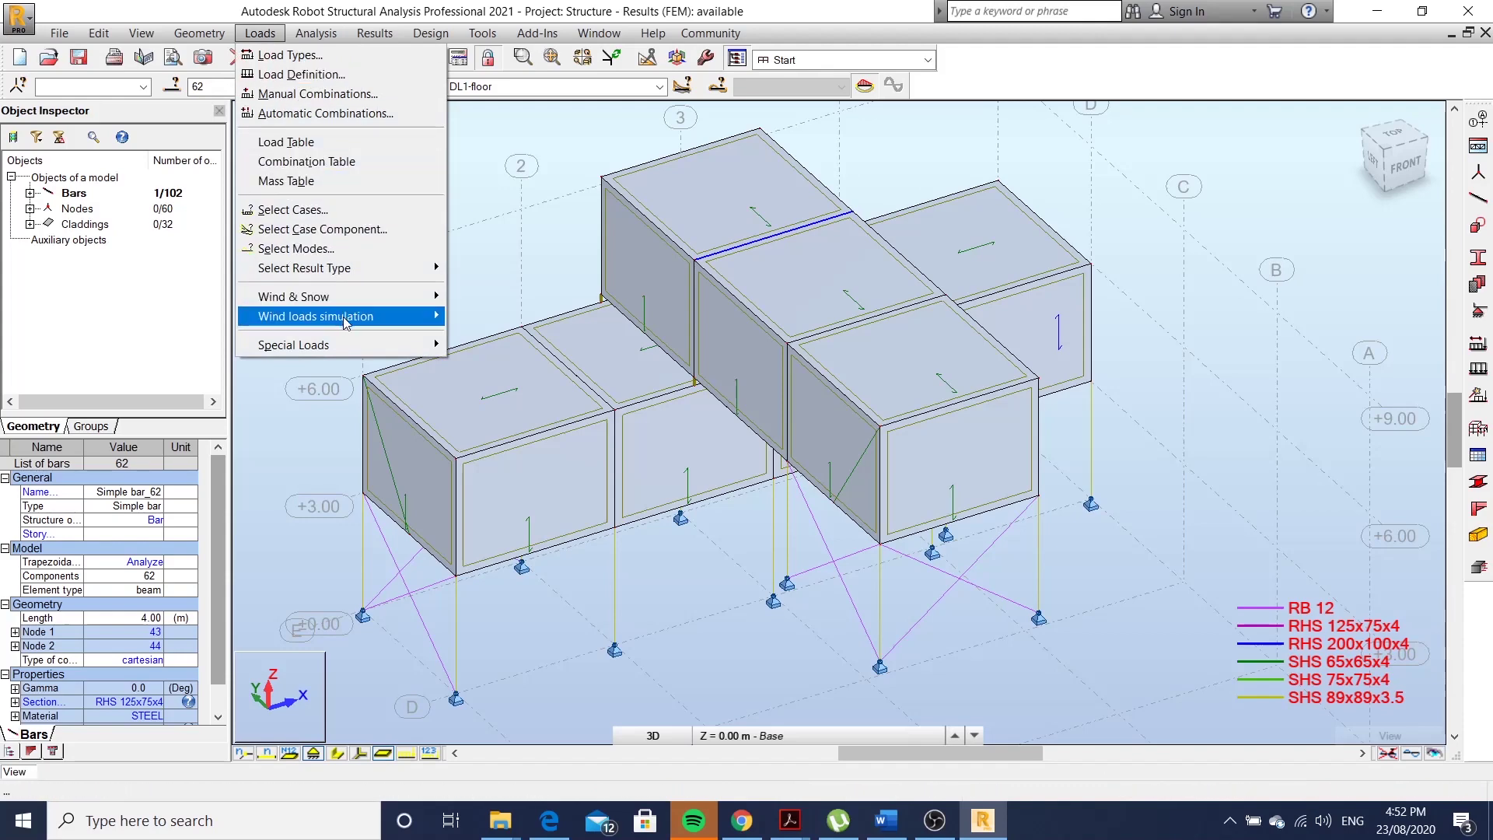
{"action": "mouse_move", "coordinate": [316, 316]}
{"action": "left_click", "coordinate": [480, 320]}
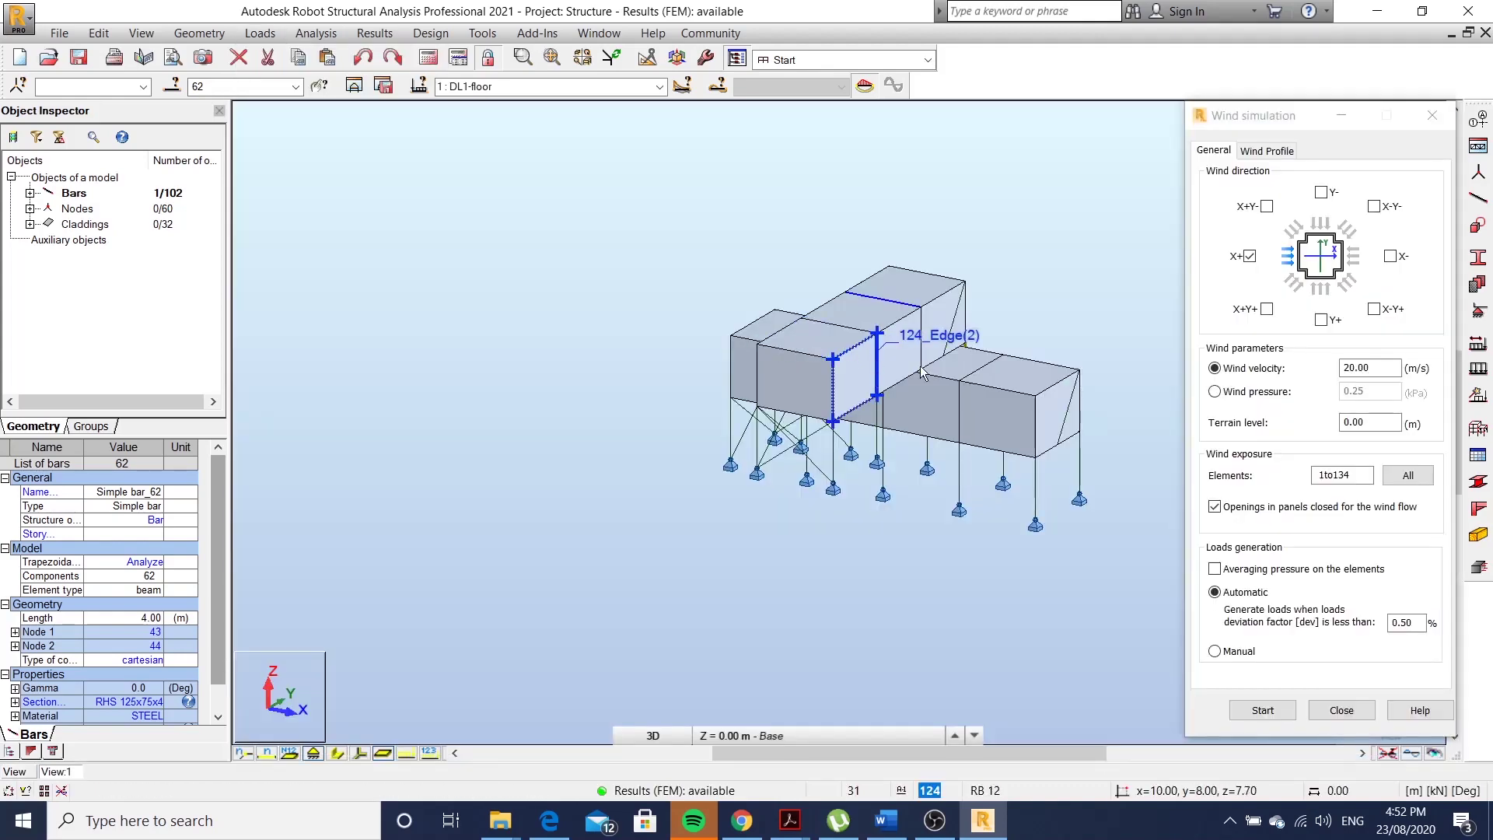
Set the X+ wind simulation to use a wind velocity of 30 m/s.
{"action": "middle_click_drag", "start_coordinate": [1036, 313], "coordinate": [914, 327], "text": "shift"}
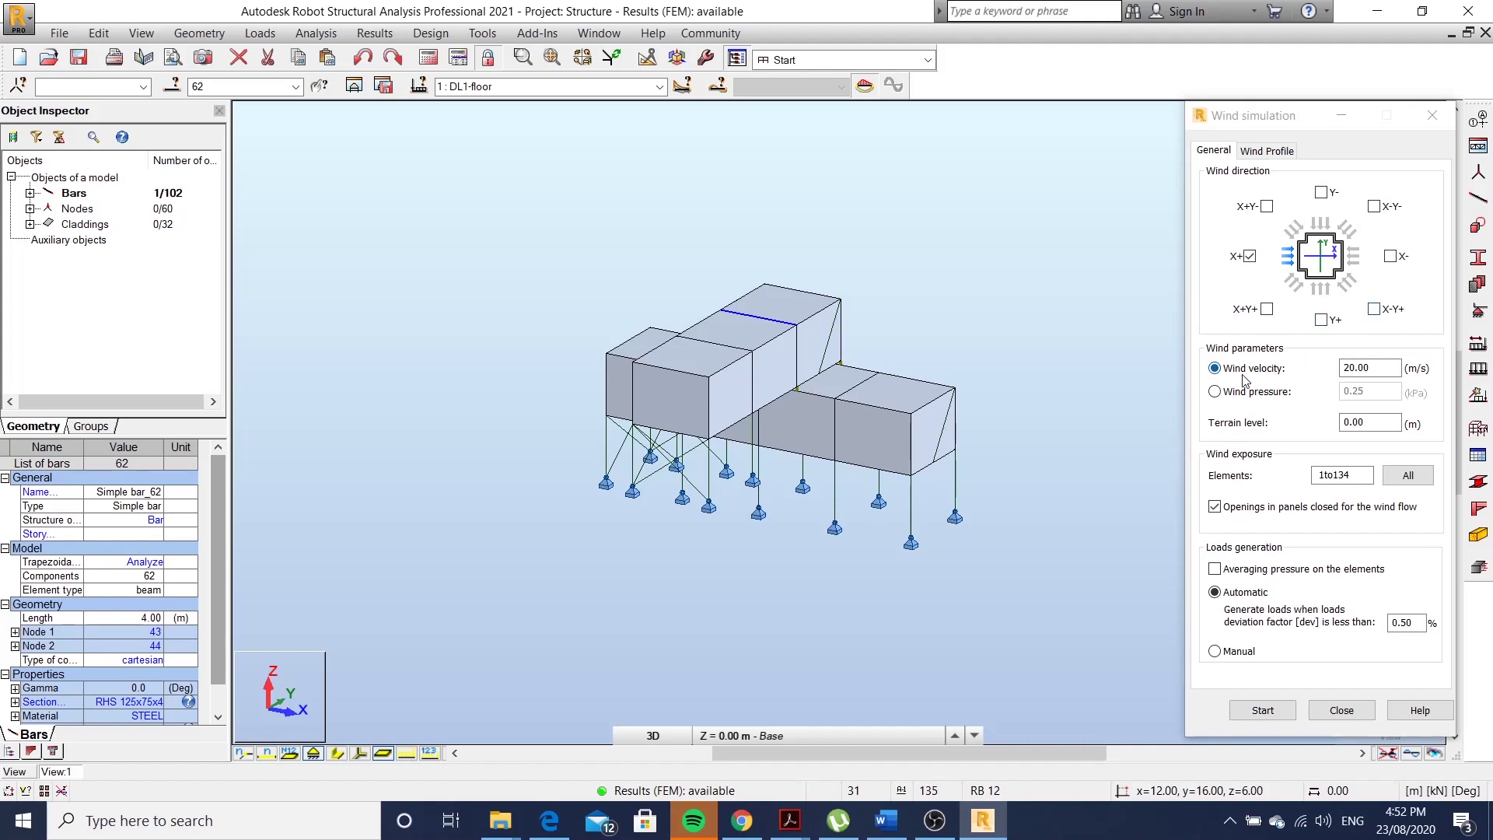
{"action": "left_click", "coordinate": [1215, 391]}
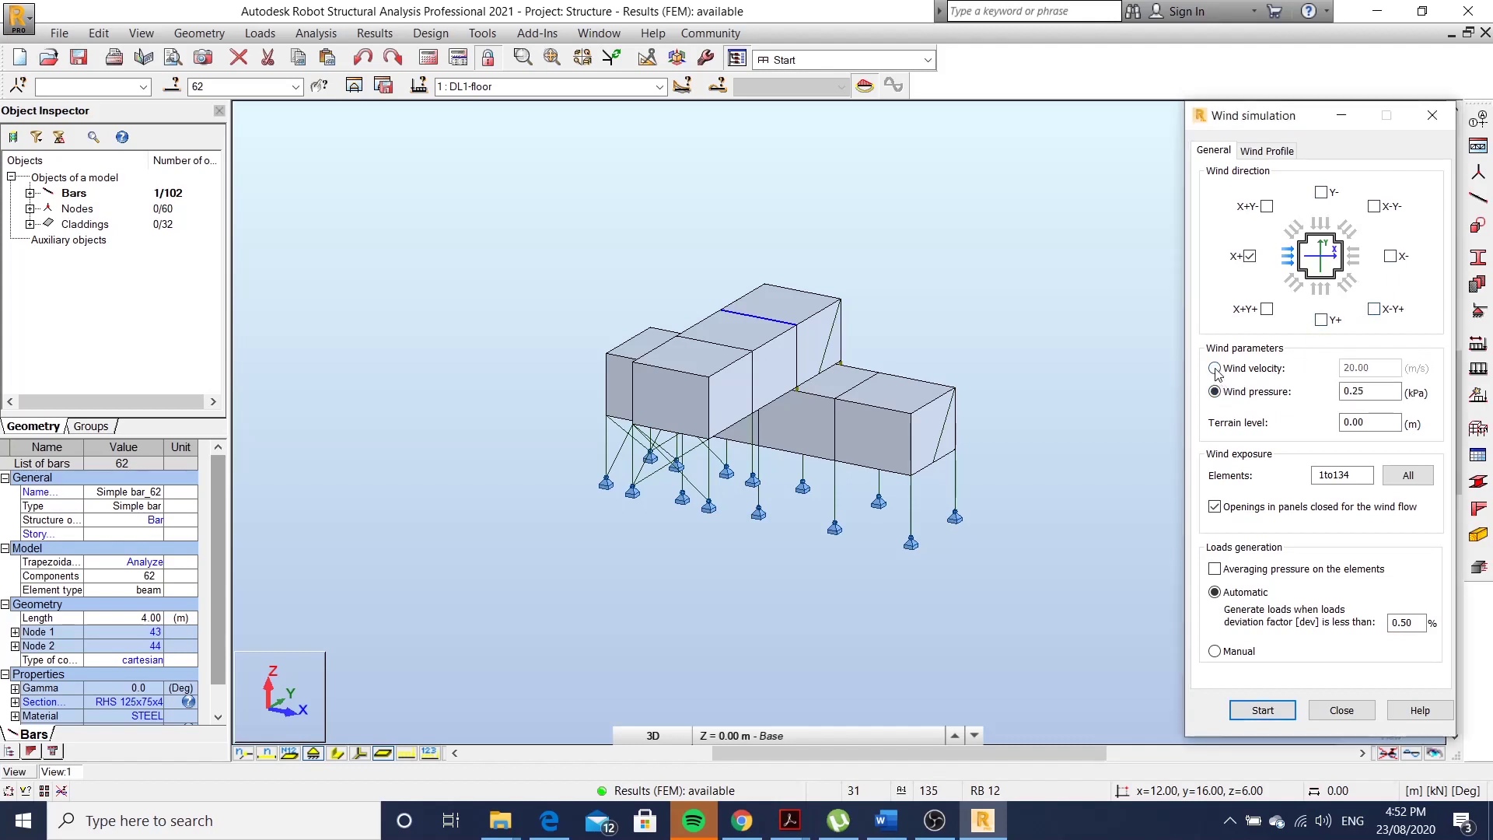
{"action": "left_click", "coordinate": [1215, 371]}
{"action": "double_click", "coordinate": [1385, 371]}
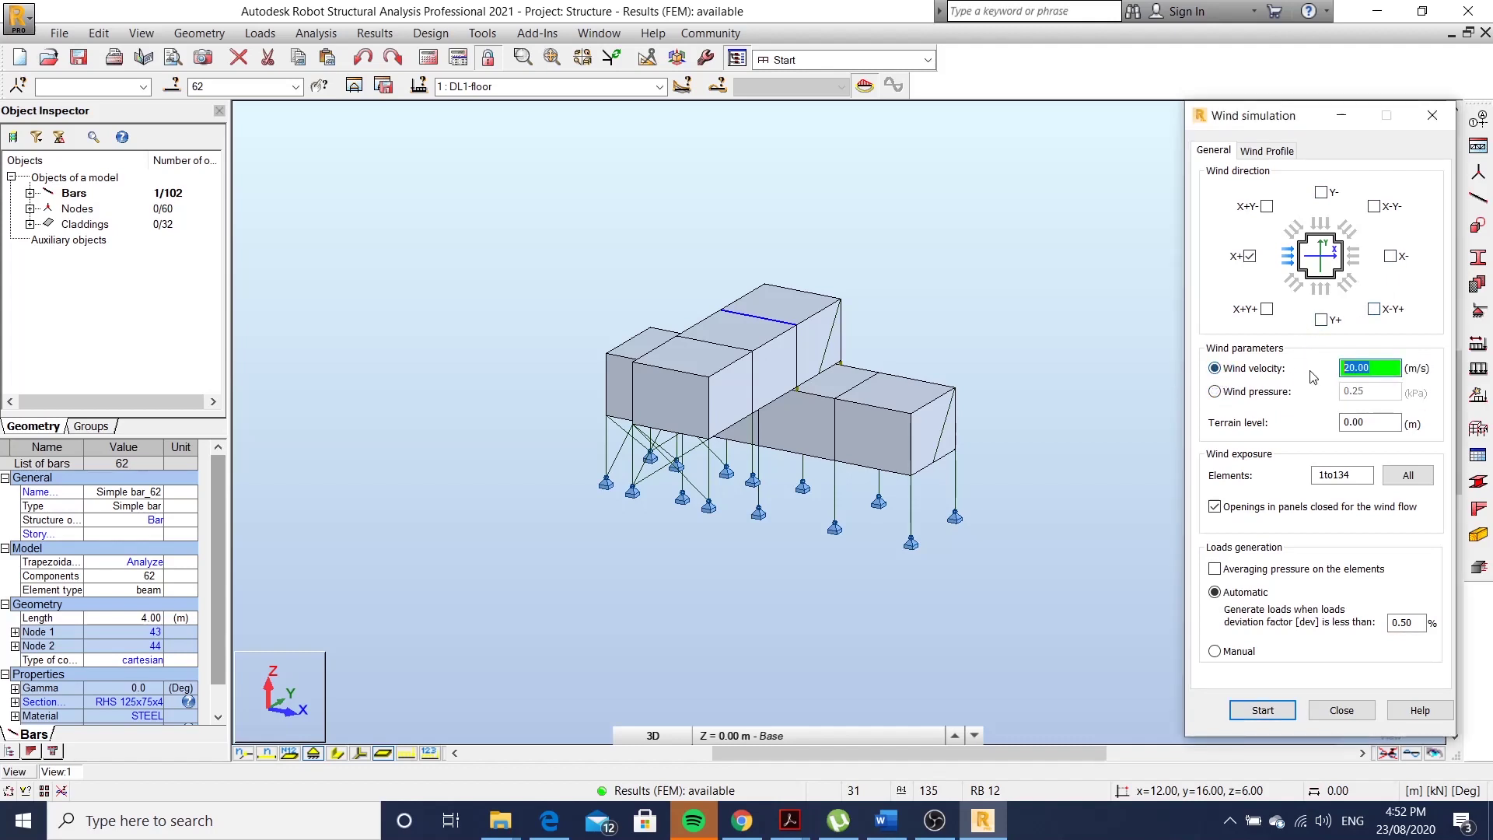
{"action": "type", "text": "30"}
Replace the exposed elements with all cladding panels of the same thickness.
{"action": "left_click", "coordinate": [1318, 476]}
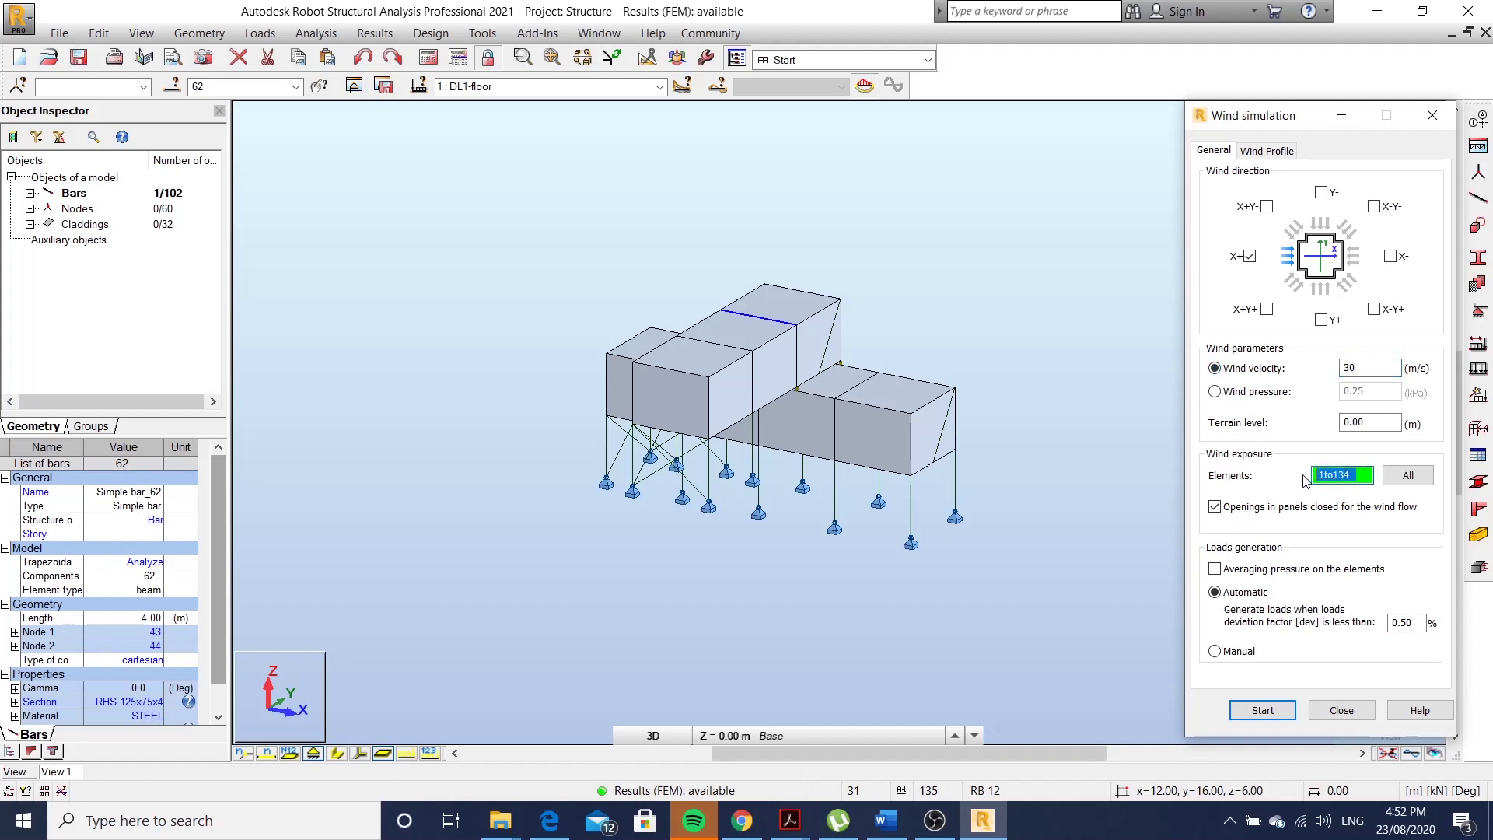
{"action": "key", "text": "BackSpace"}
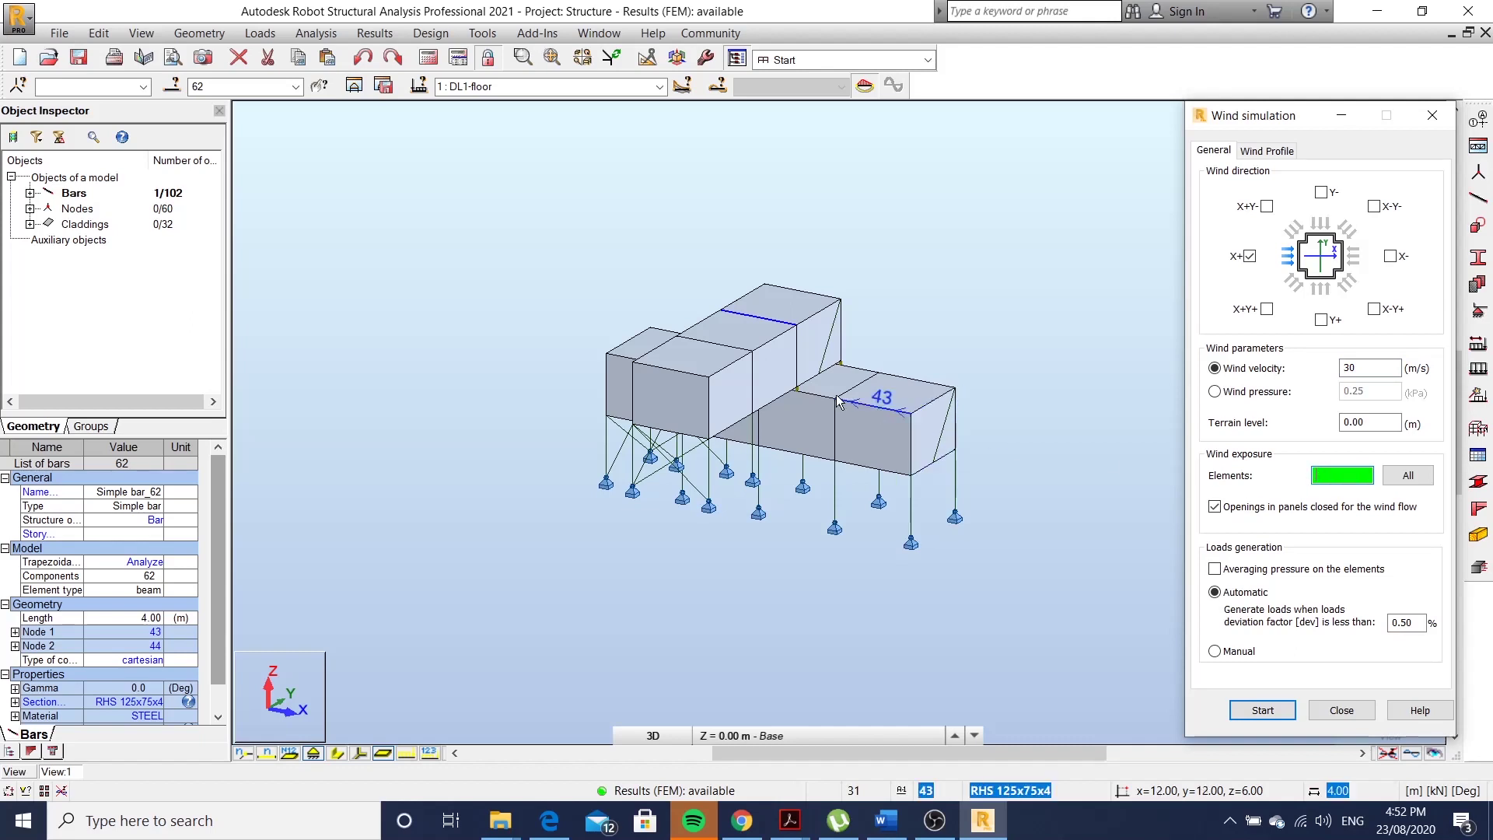
{"action": "left_click", "coordinate": [735, 391]}
{"action": "right_click", "coordinate": [736, 393]}
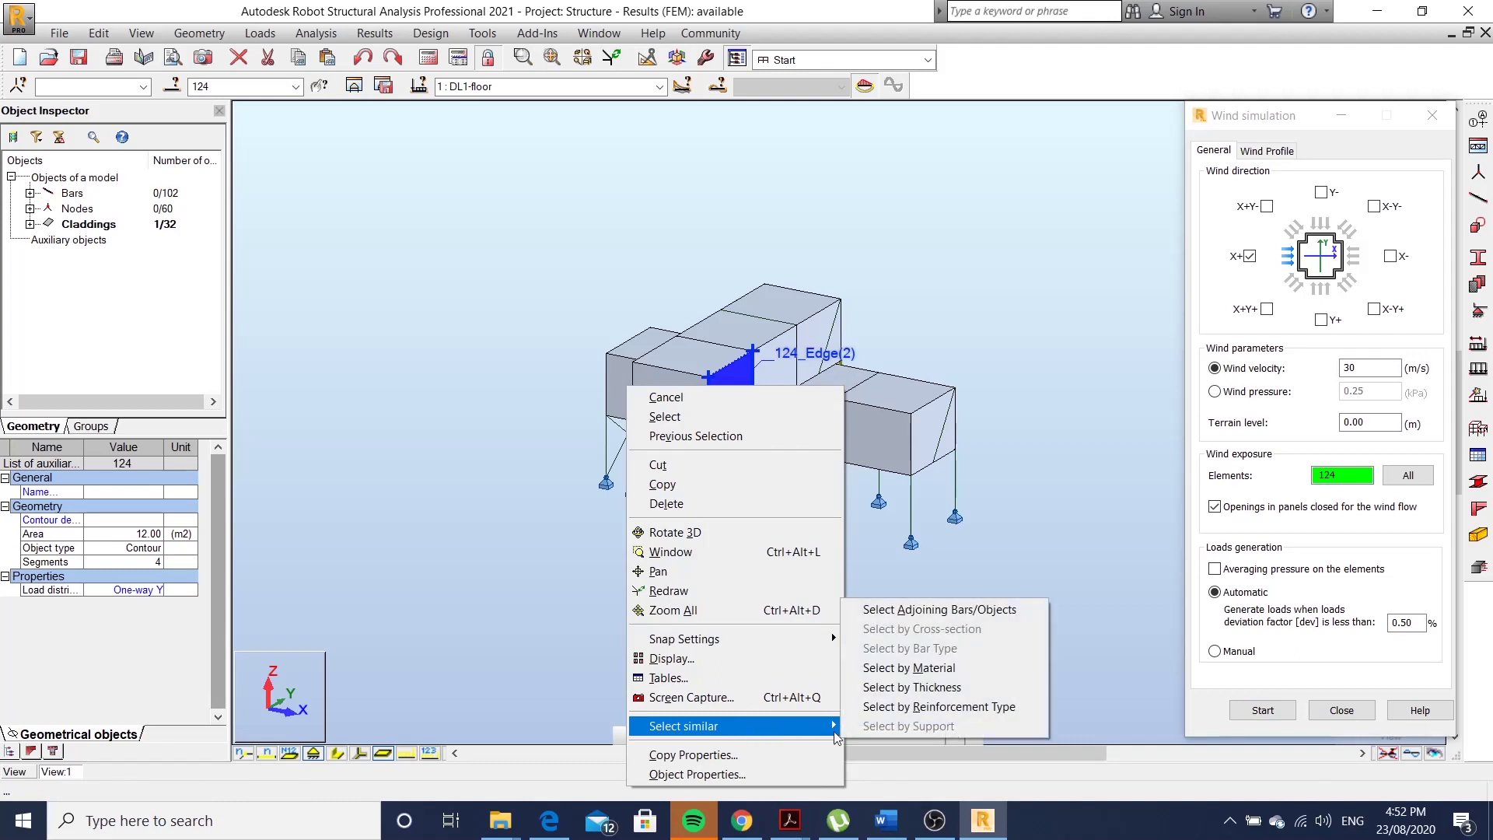
{"action": "left_click", "coordinate": [923, 687]}
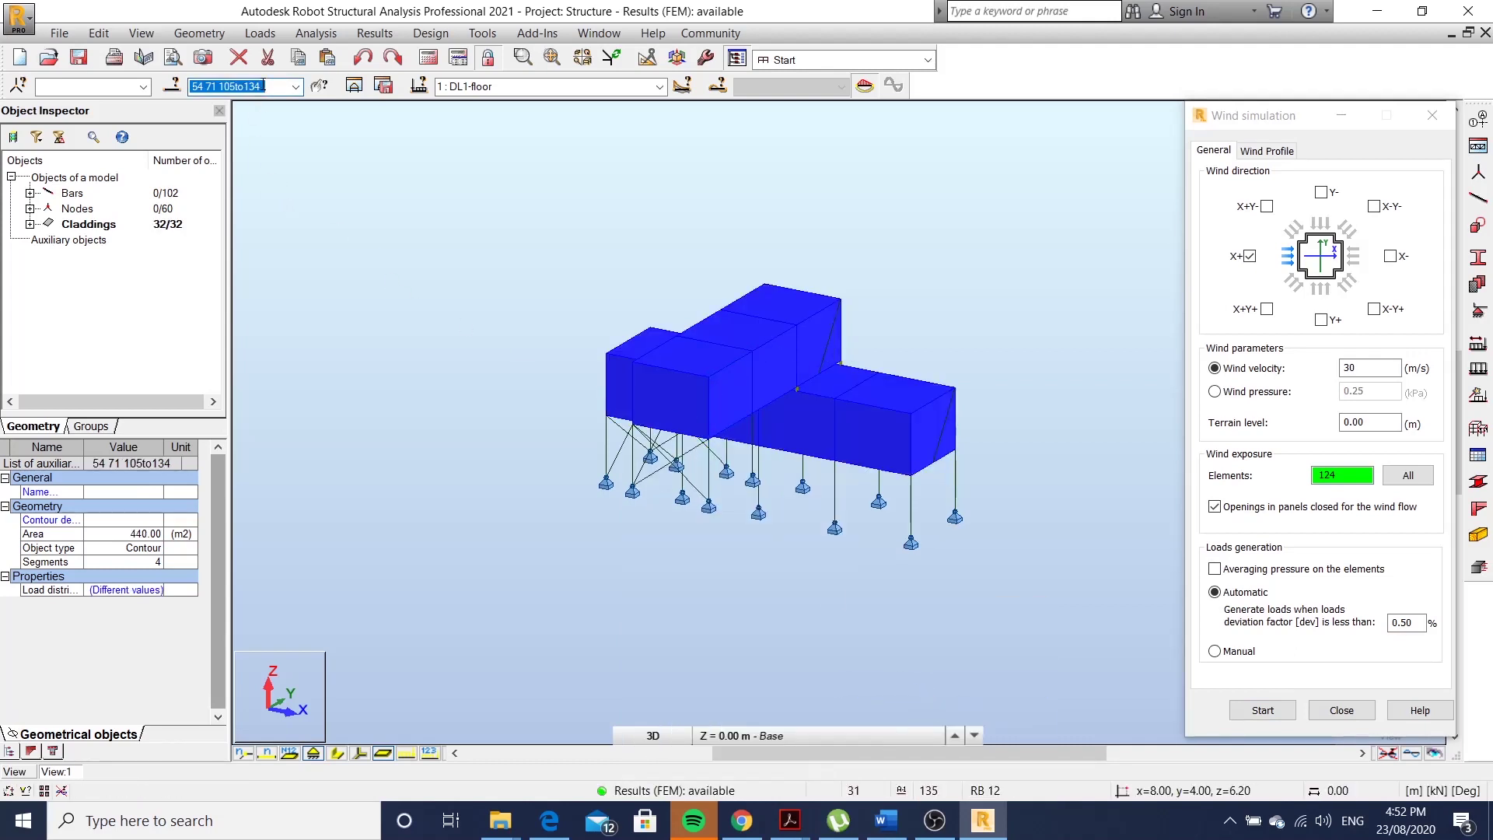
{"action": "left_click", "coordinate": [1348, 473]}
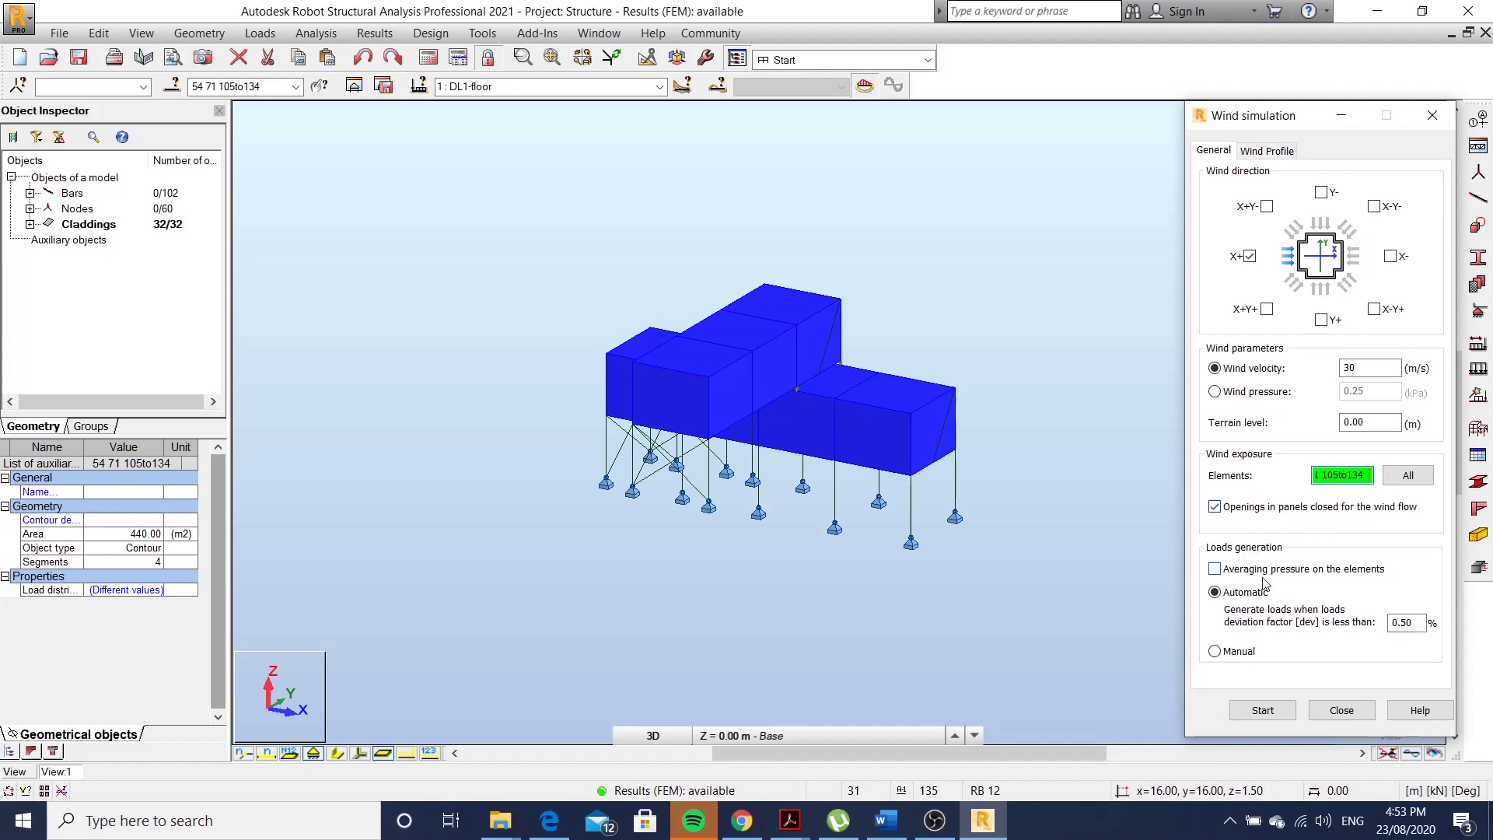
Run the wind simulation and generate load case 5, confirming the structure data change.
{"action": "left_click", "coordinate": [1267, 715]}
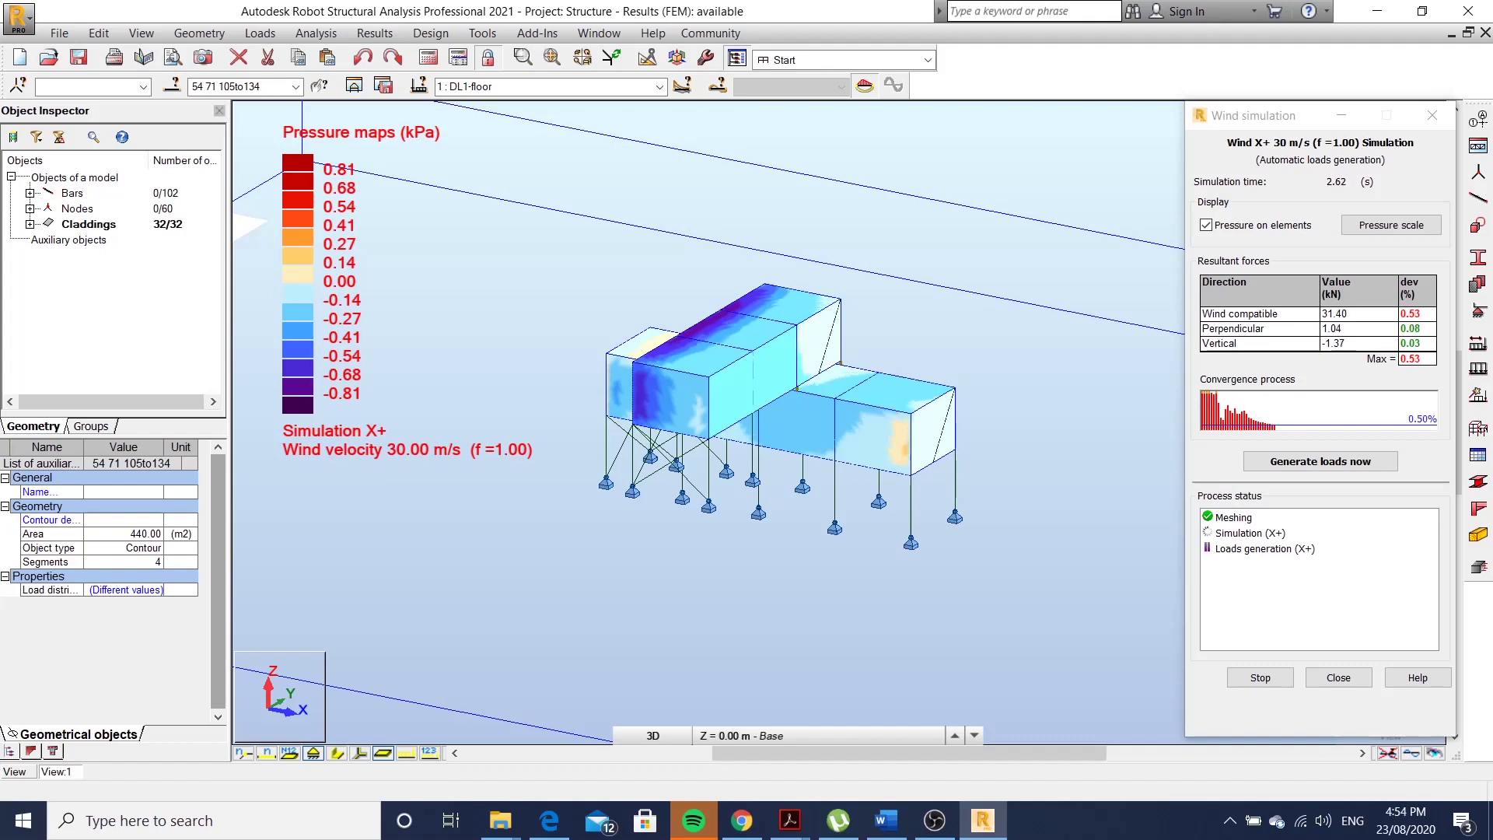
{"action": "left_click", "coordinate": [1319, 461]}
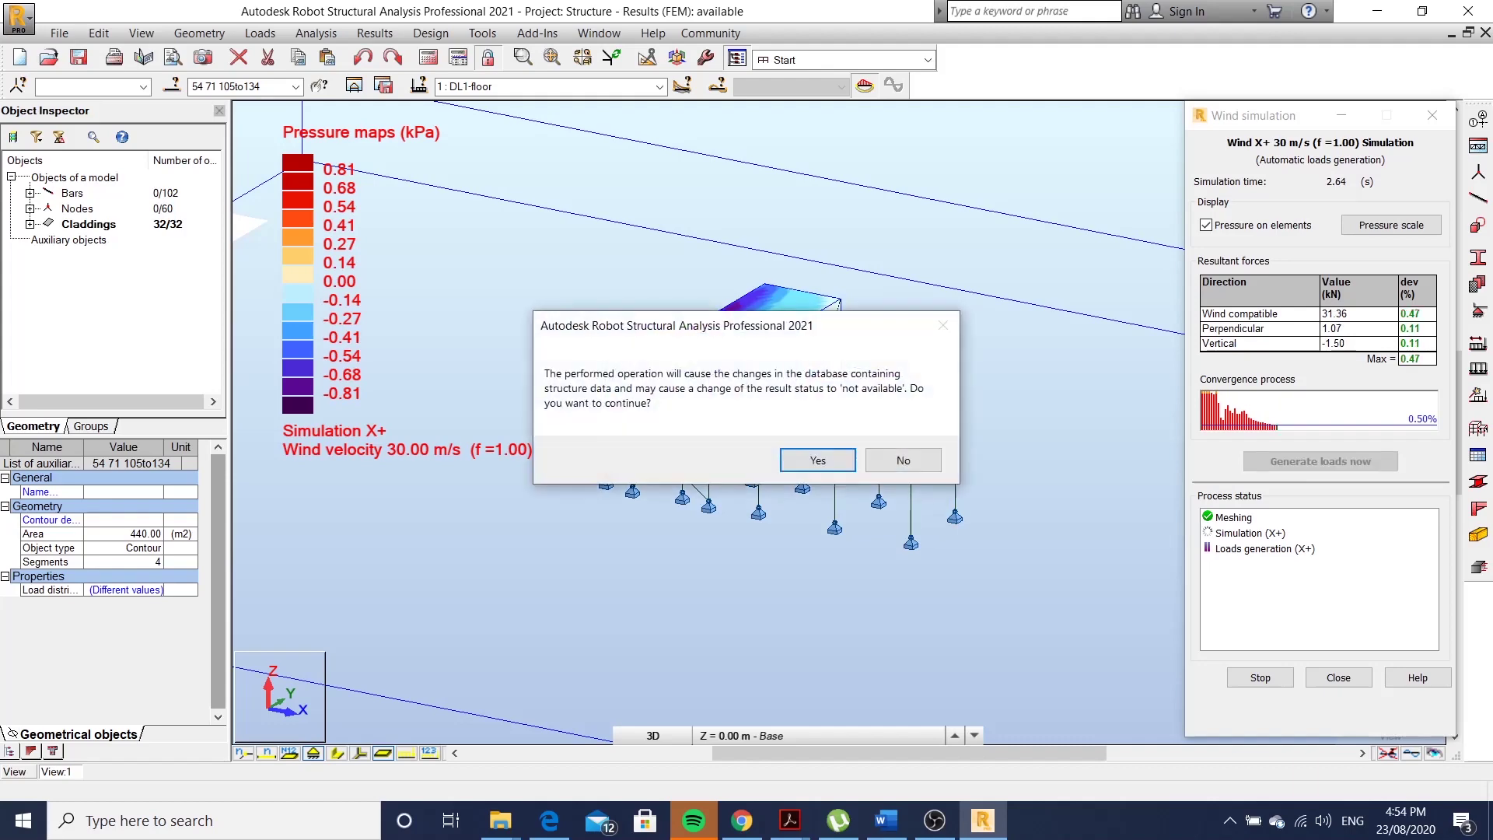
{"action": "left_click", "coordinate": [818, 461]}
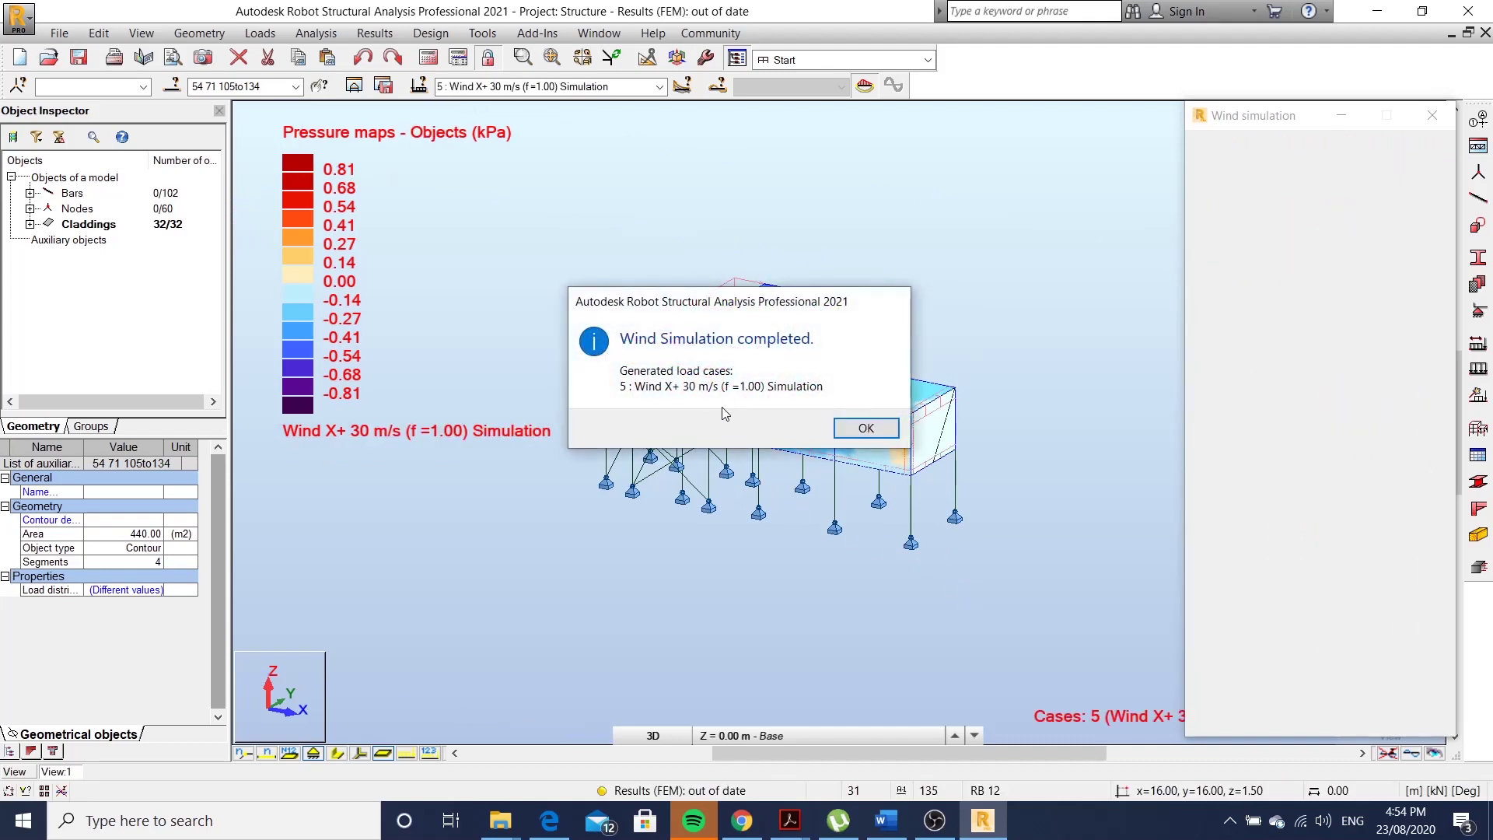
Close the finished simulation, deselect the claddings, and make case 5 Wind X+ 30 m/s current.
{"action": "left_click", "coordinate": [866, 428]}
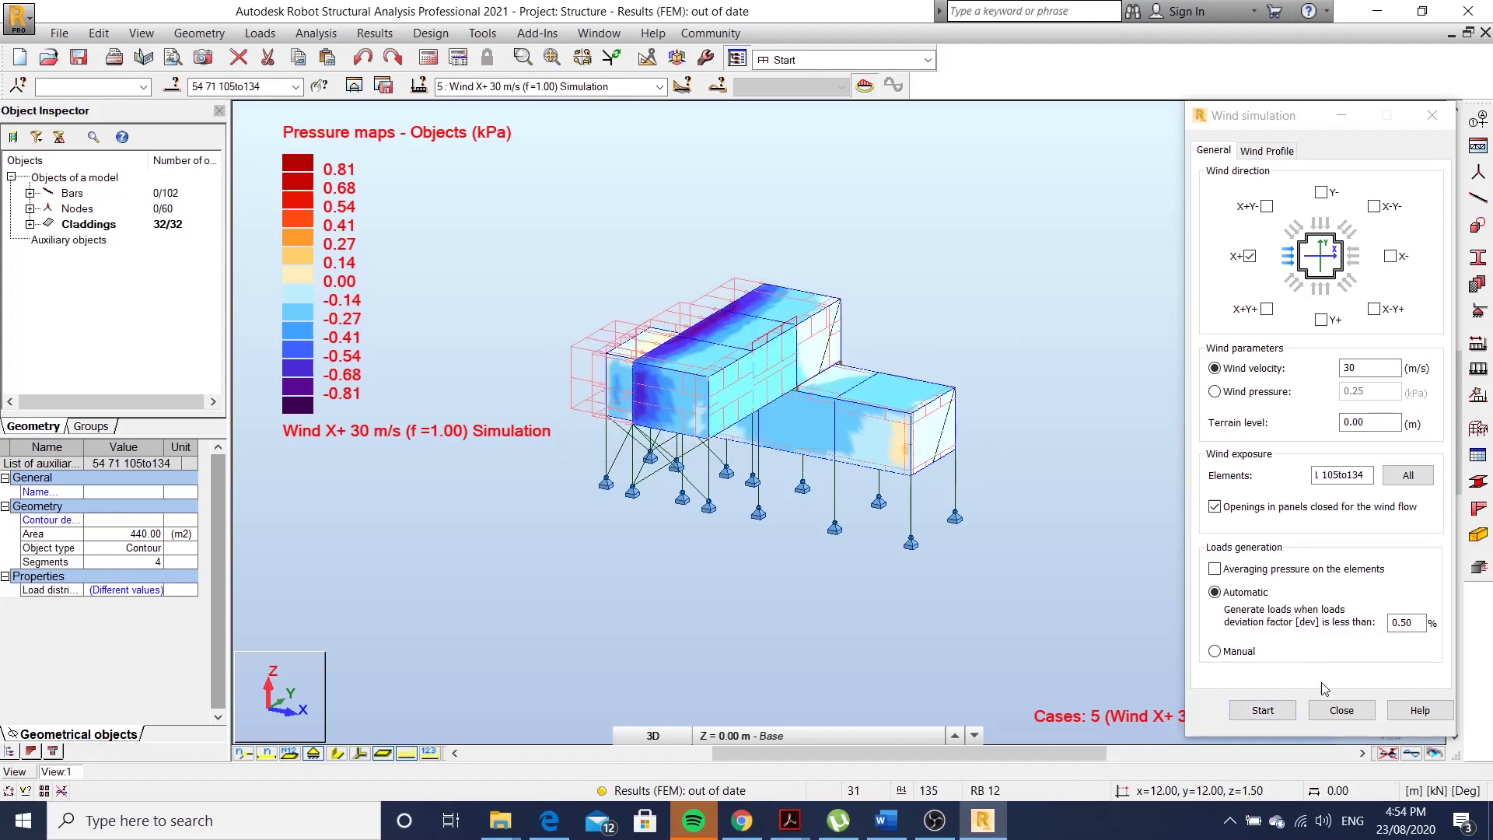
{"action": "left_click", "coordinate": [1342, 709]}
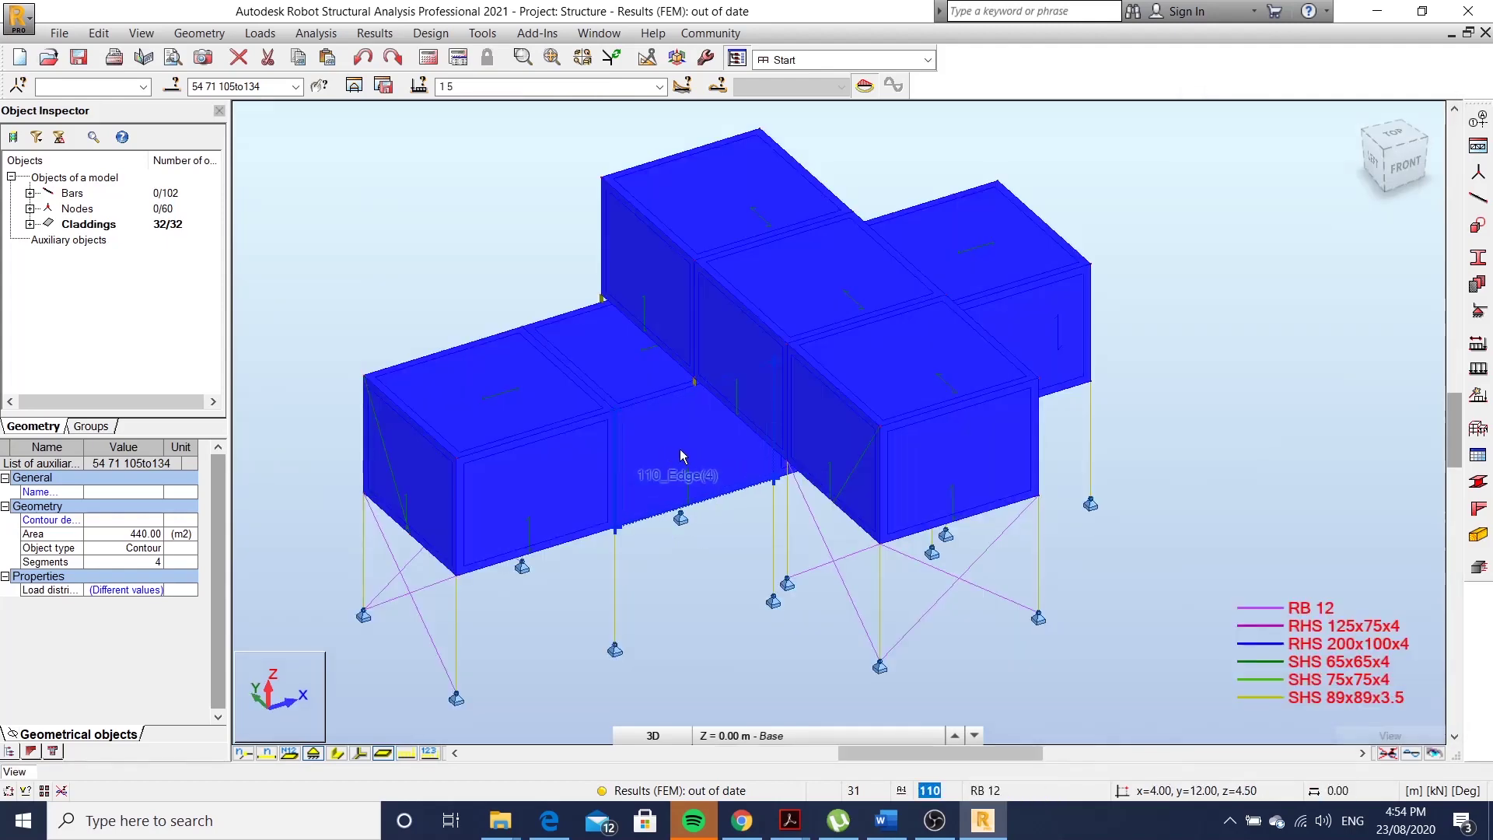
{"action": "left_click", "coordinate": [464, 265]}
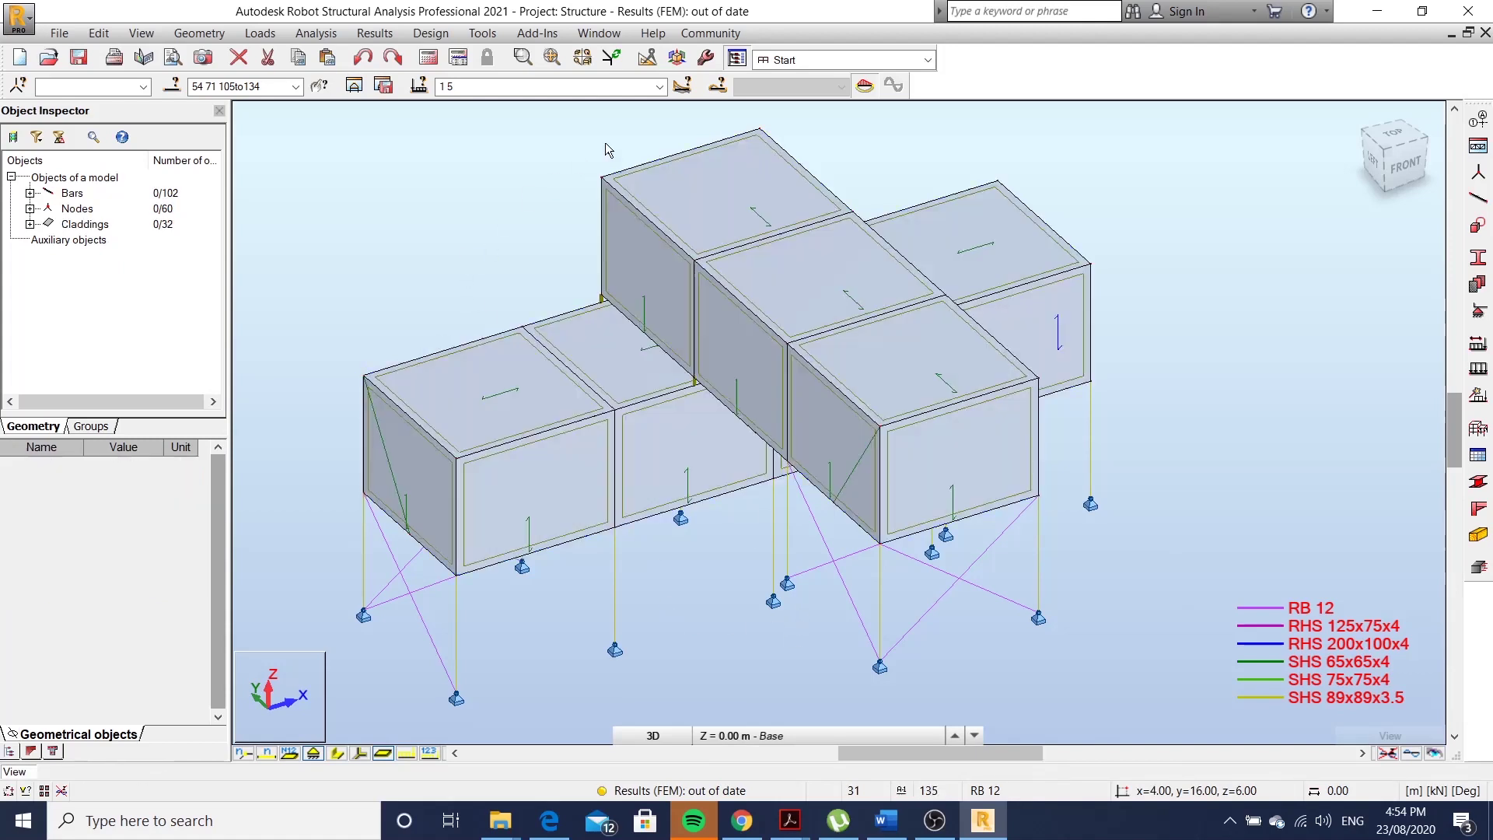
{"action": "left_click", "coordinate": [659, 87]}
{"action": "left_click", "coordinate": [526, 153]}
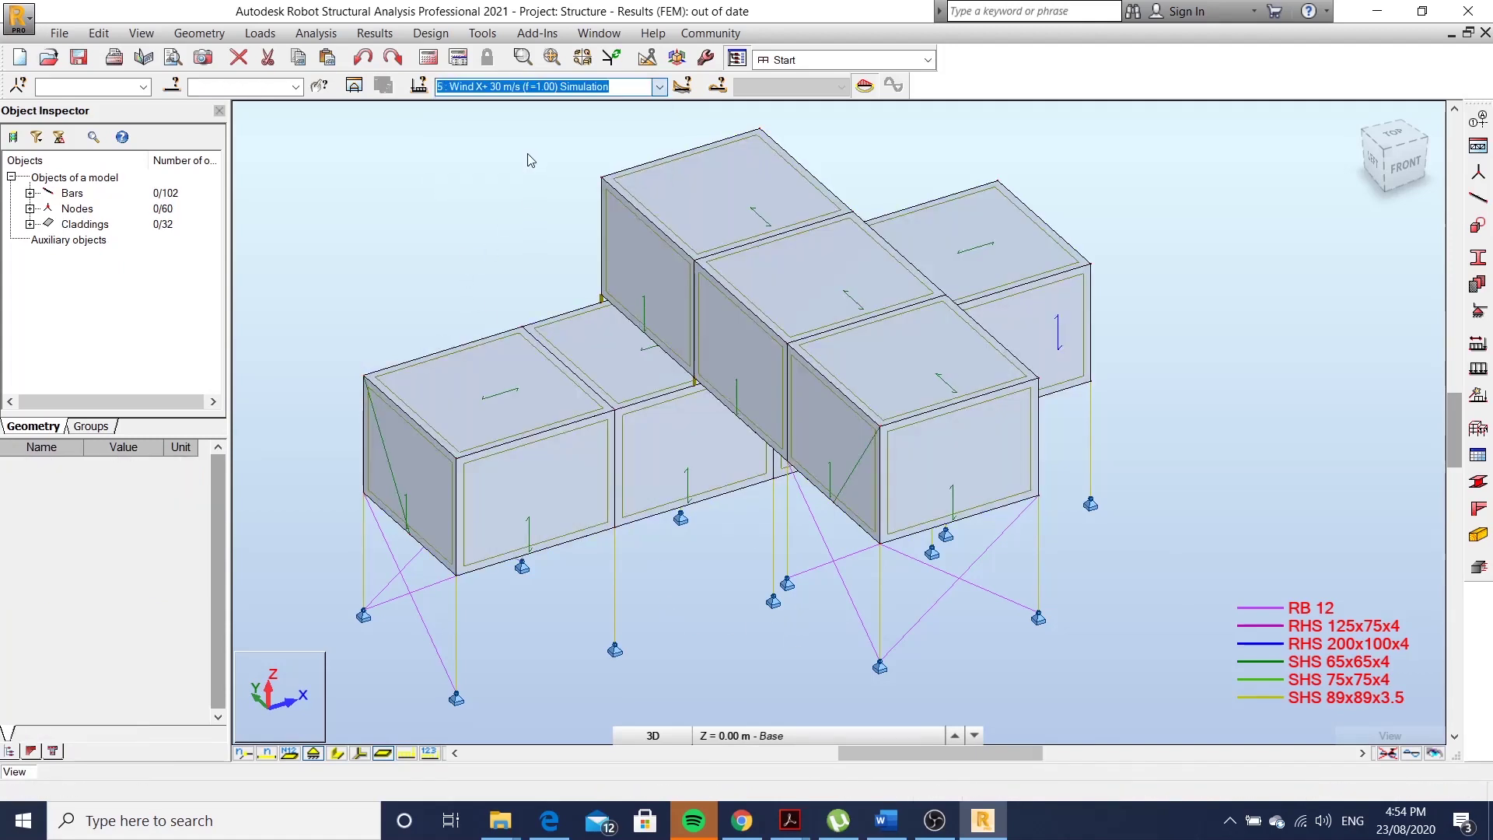
Turn on the case 5 pressure map and inspect the windward, left-front and front faces.
{"action": "left_click", "coordinate": [427, 753]}
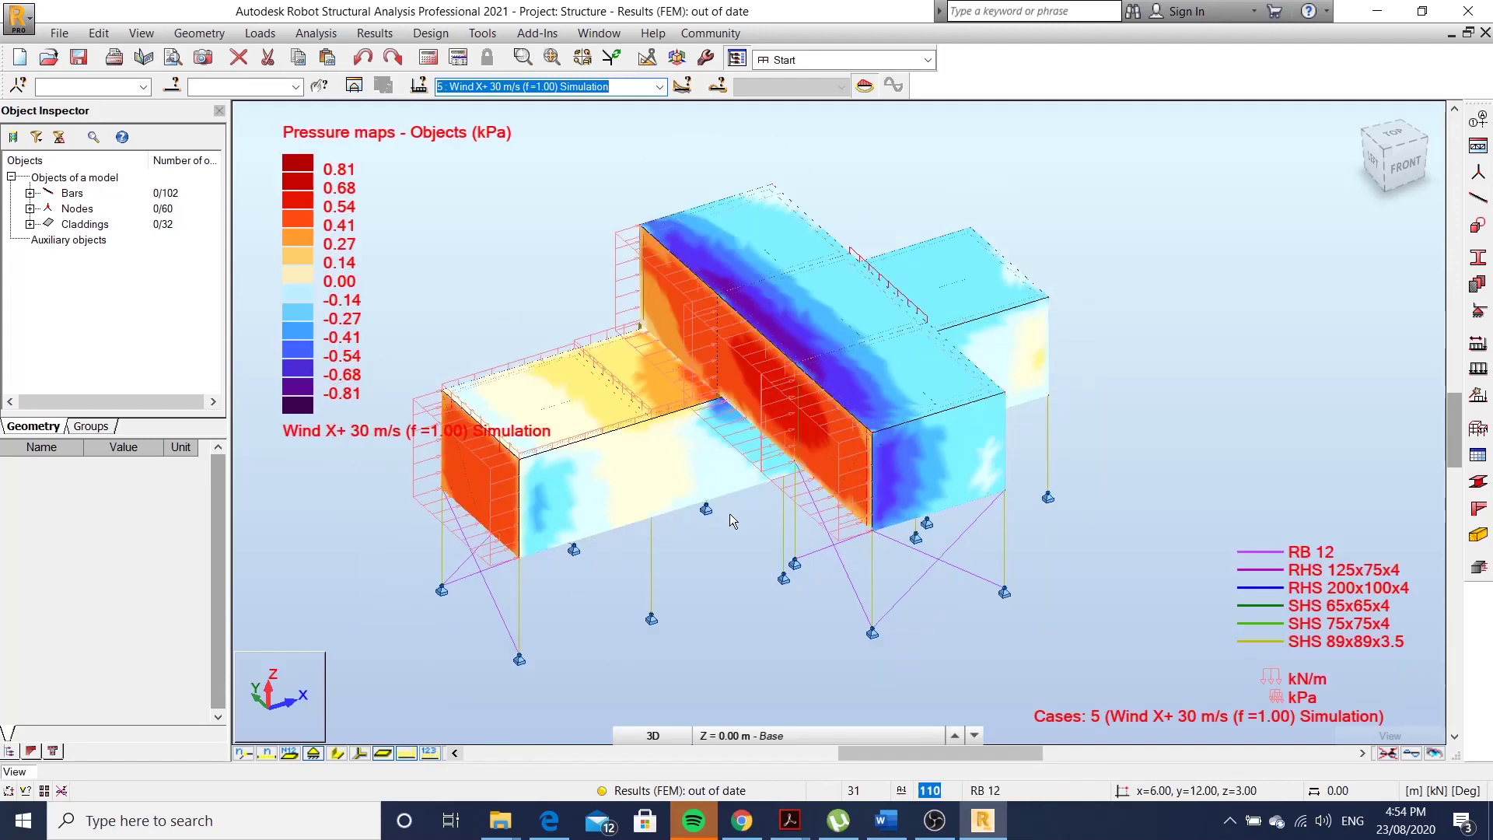
{"action": "middle_click_drag", "start_coordinate": [737, 531], "coordinate": [862, 441], "text": "shift"}
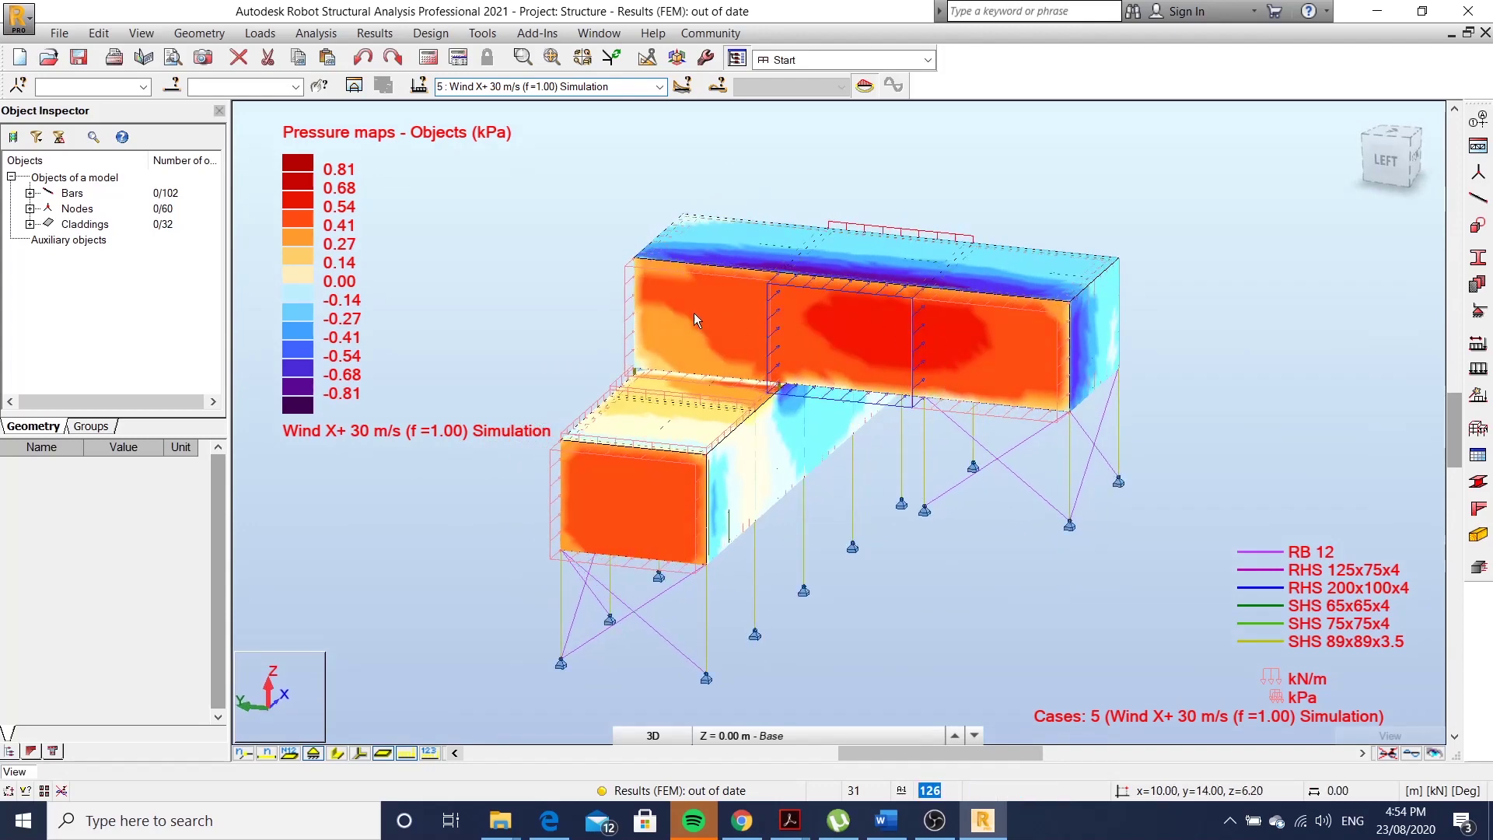
{"action": "mouse_move", "coordinate": [862, 441]}
{"action": "middle_mouse_down", "text": "shift"}
{"action": "mouse_move", "coordinate": [631, 374]}
{"action": "mouse_move", "coordinate": [386, 240]}
{"action": "middle_mouse_up", "text": "shift"}
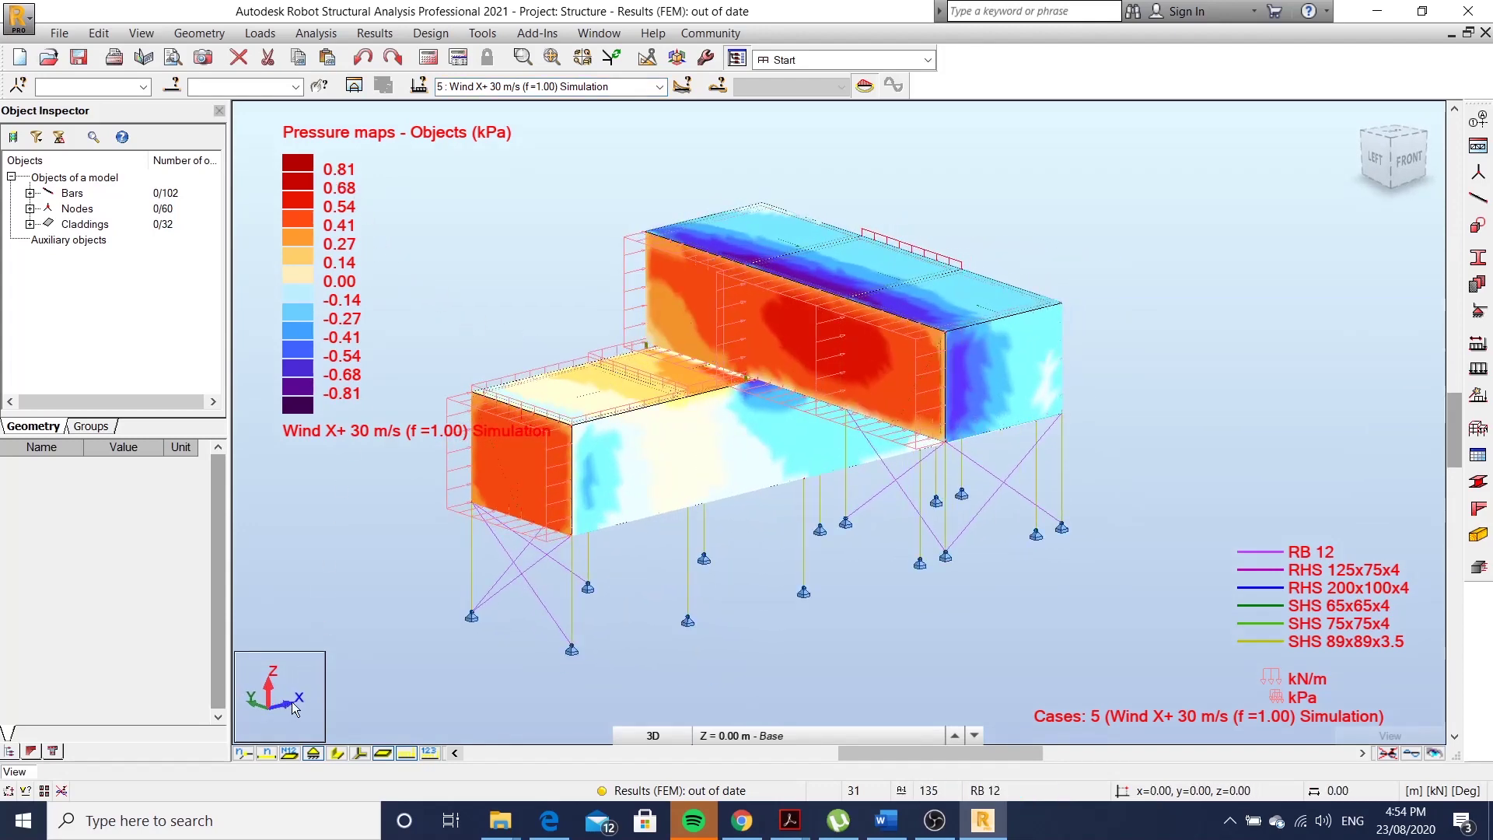
{"action": "mouse_move", "coordinate": [866, 472]}
{"action": "middle_mouse_down", "text": "shift"}
{"action": "mouse_move", "coordinate": [794, 453]}
{"action": "mouse_move", "coordinate": [717, 335]}
{"action": "mouse_move", "coordinate": [626, 489]}
{"action": "mouse_move", "coordinate": [591, 487]}
{"action": "mouse_move", "coordinate": [561, 460]}
{"action": "mouse_move", "coordinate": [506, 373]}
{"action": "mouse_move", "coordinate": [552, 463]}
{"action": "mouse_move", "coordinate": [517, 600]}
{"action": "middle_mouse_up", "text": "shift"}
Switch off the pressure map and view the plain claddings from a front-left angle.
{"action": "left_click", "coordinate": [409, 754]}
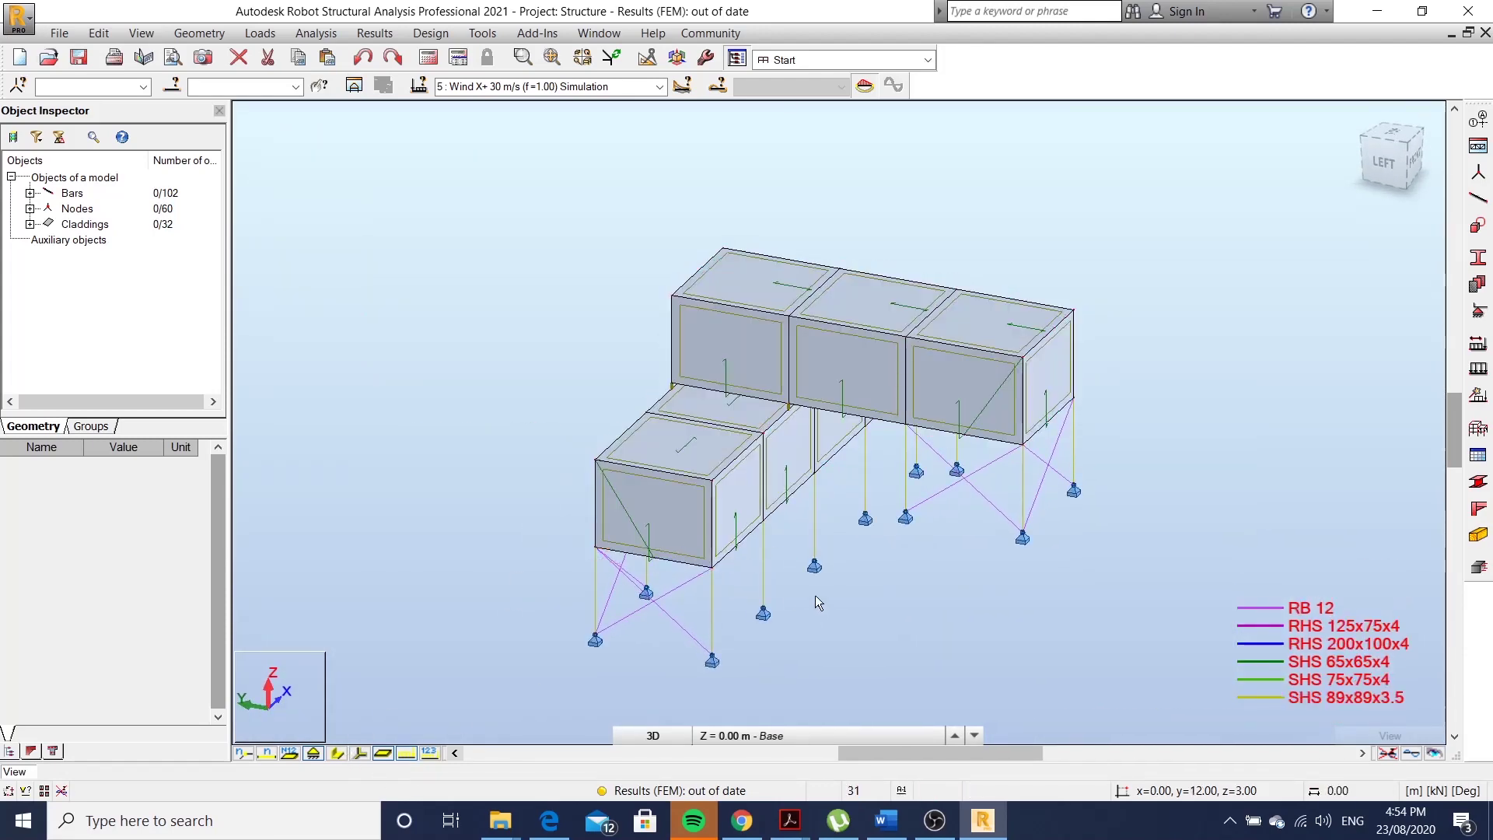
{"action": "mouse_move", "coordinate": [831, 587]}
{"action": "middle_mouse_down", "text": "shift"}
{"action": "mouse_move", "coordinate": [763, 583]}
{"action": "mouse_move", "coordinate": [712, 537]}
{"action": "mouse_move", "coordinate": [768, 586]}
{"action": "middle_mouse_up", "text": "shift"}
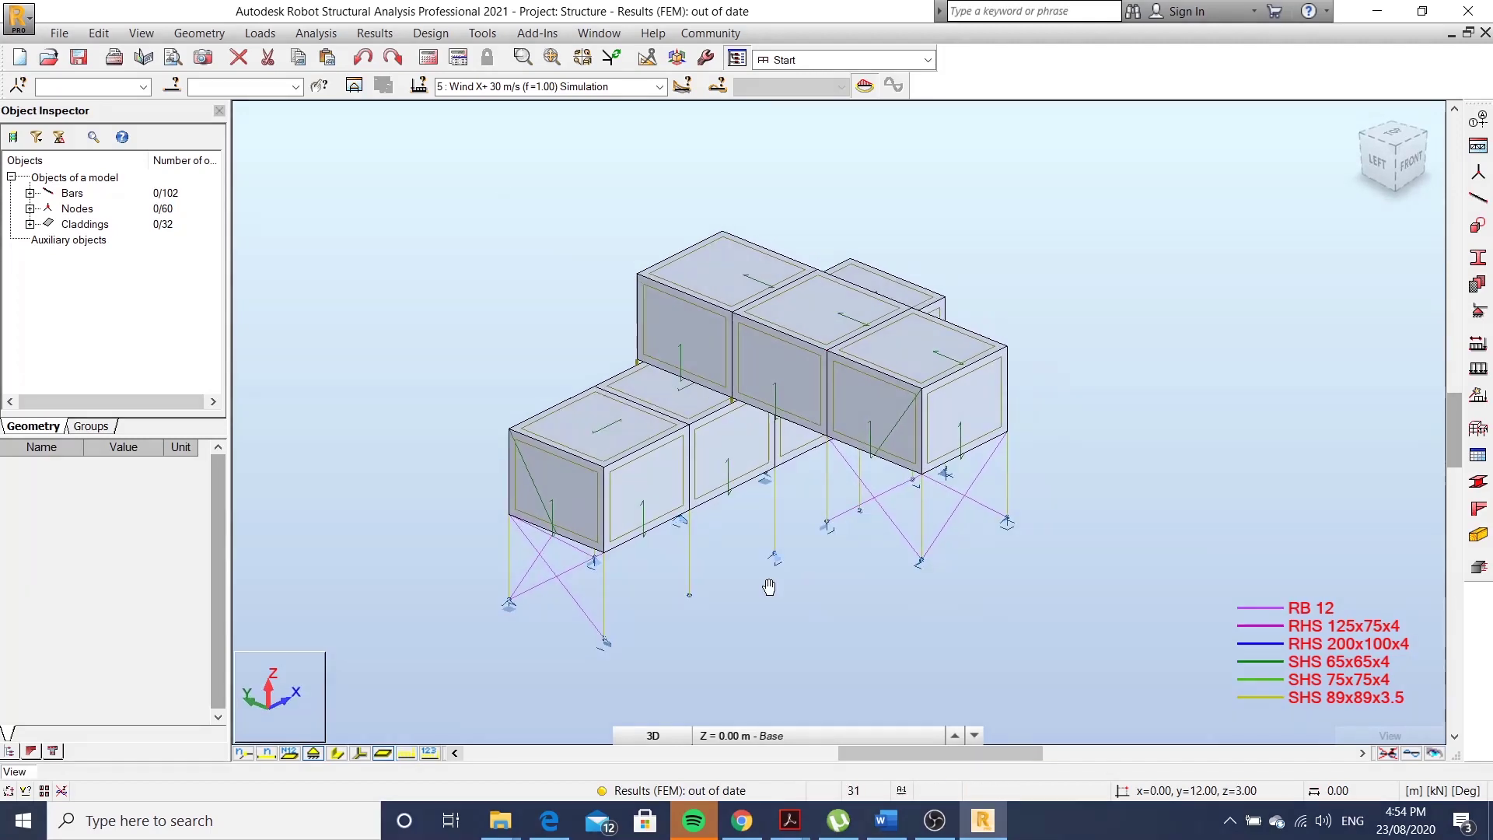